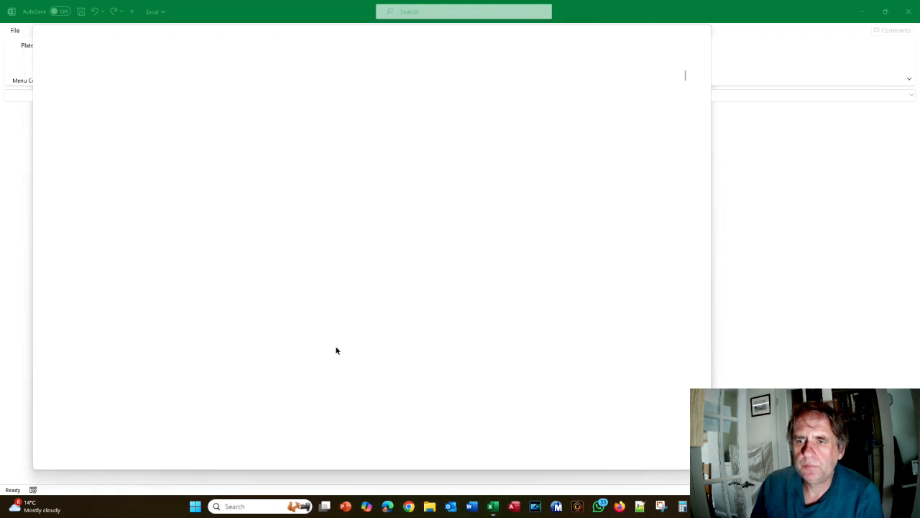
Jump to Tutorial 7 on multidimensional plate layouts in the Acrobat manual, then return to Excel
{"action": "scroll", "coordinate": [335, 350], "scroll_direction": "down", "scroll_amount": 10}
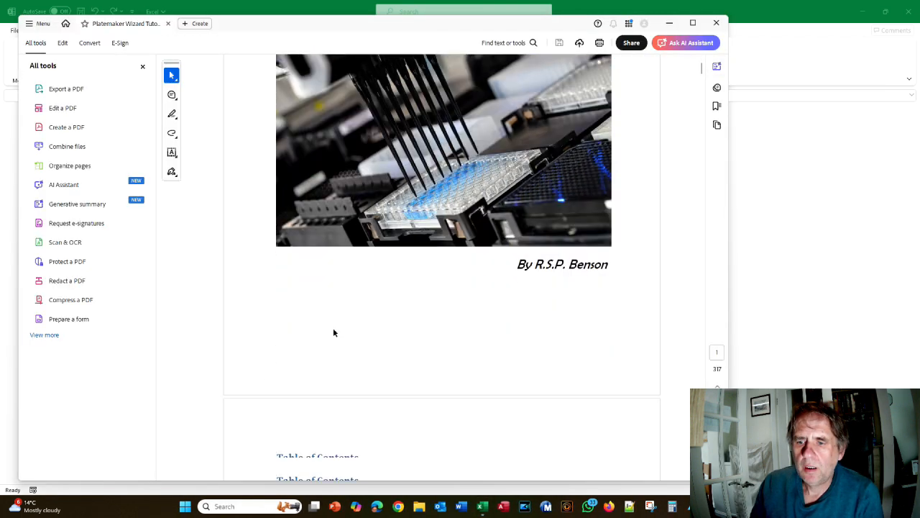
{"action": "scroll", "coordinate": [333, 332], "scroll_direction": "down", "scroll_amount": 10}
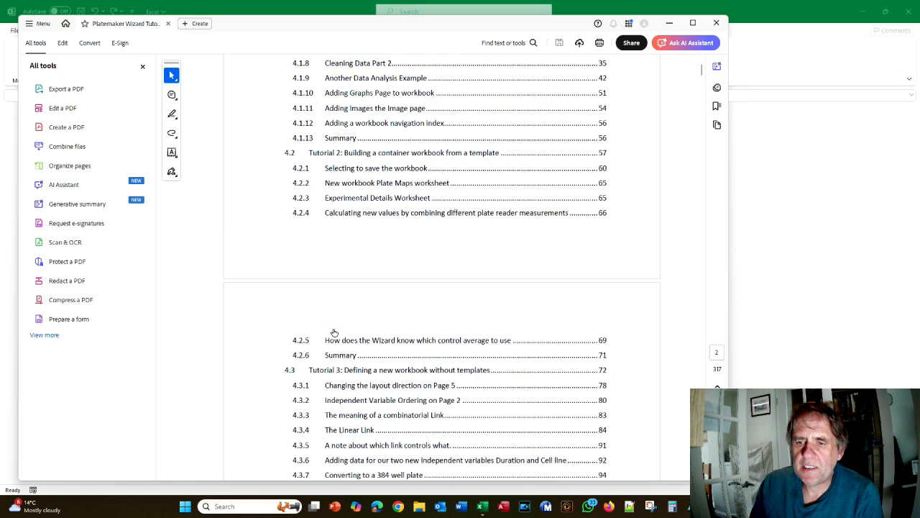
{"action": "scroll", "coordinate": [333, 332], "scroll_direction": "down", "scroll_amount": 10}
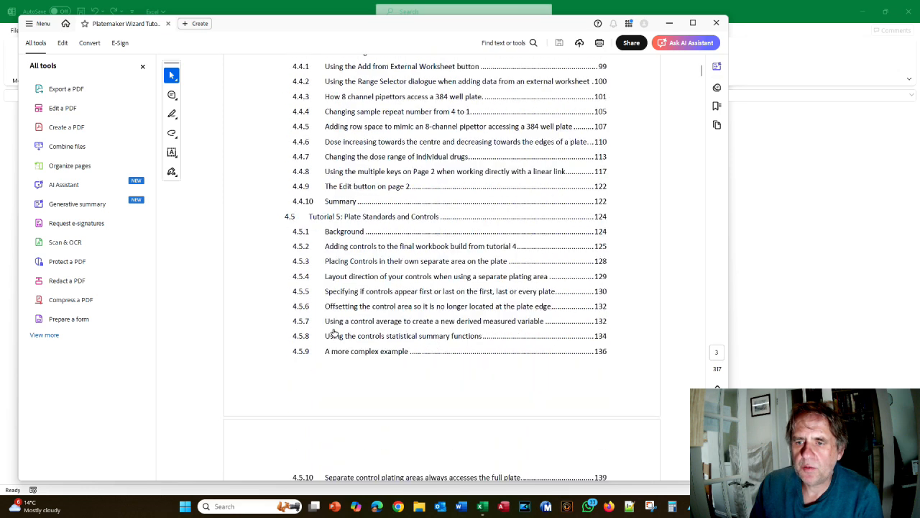
{"action": "scroll", "coordinate": [334, 331], "scroll_direction": "down", "scroll_amount": 3}
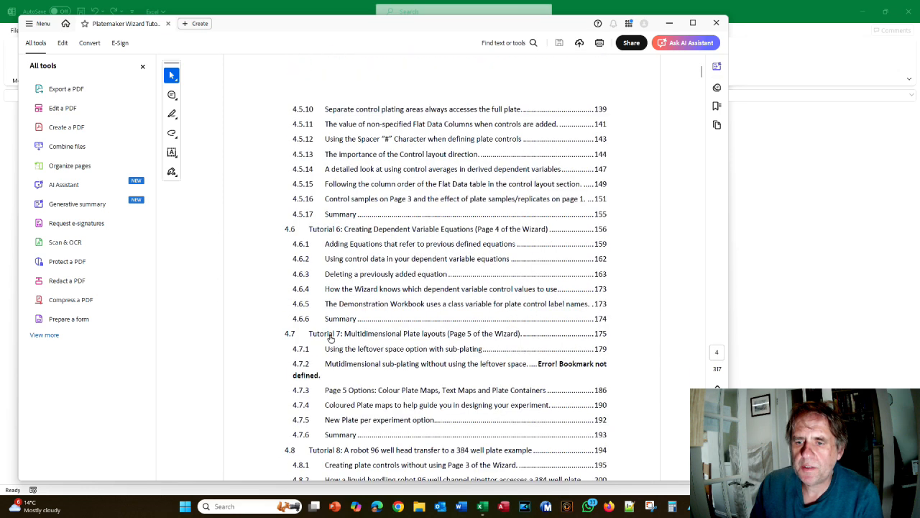
{"action": "left_click", "coordinate": [331, 336]}
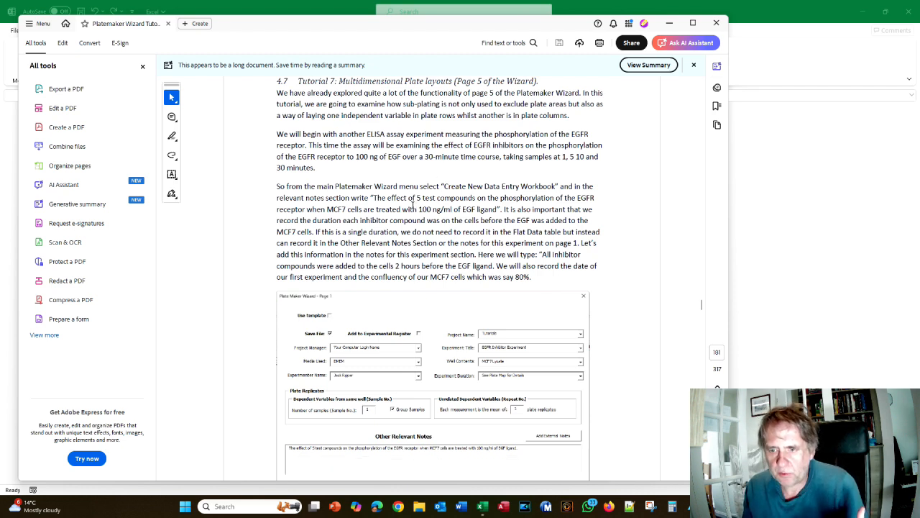
{"action": "scroll", "coordinate": [338, 333], "scroll_direction": "down", "scroll_amount": 4}
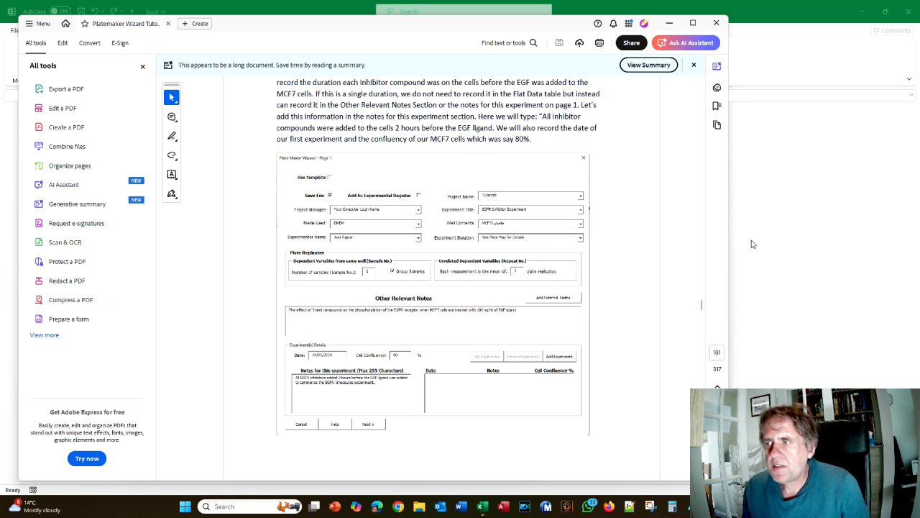
{"action": "left_click", "coordinate": [830, 220]}
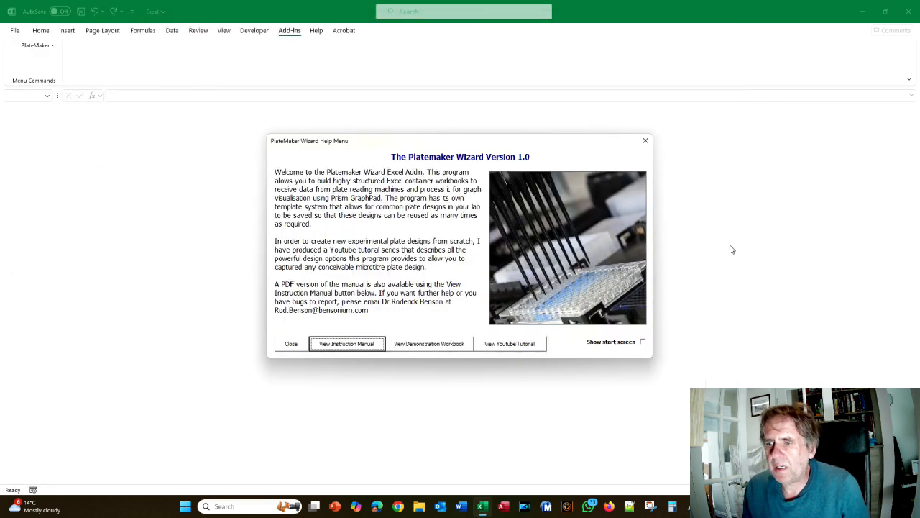
Close the help menu, launch the PlateMaker wizard for a new workbook, and tick Save File
{"action": "left_click", "coordinate": [288, 345]}
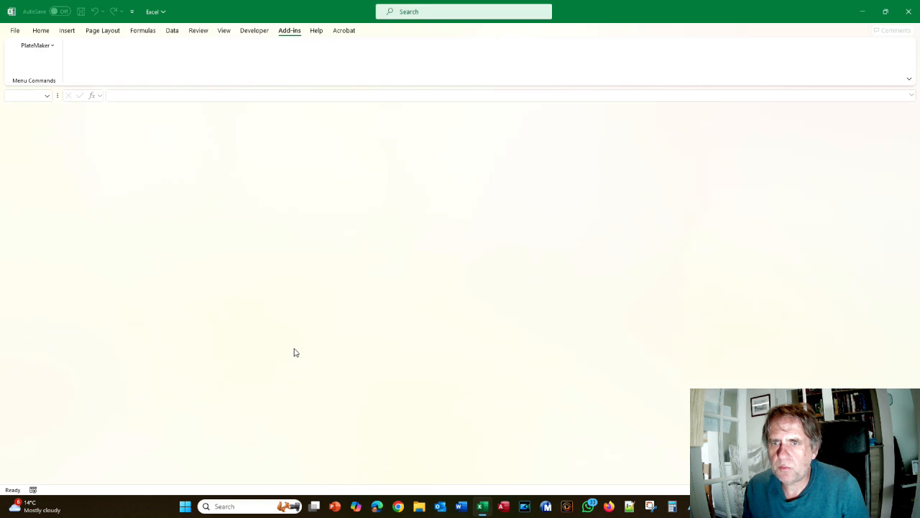
{"action": "left_click", "coordinate": [26, 45]}
{"action": "left_click", "coordinate": [40, 61]}
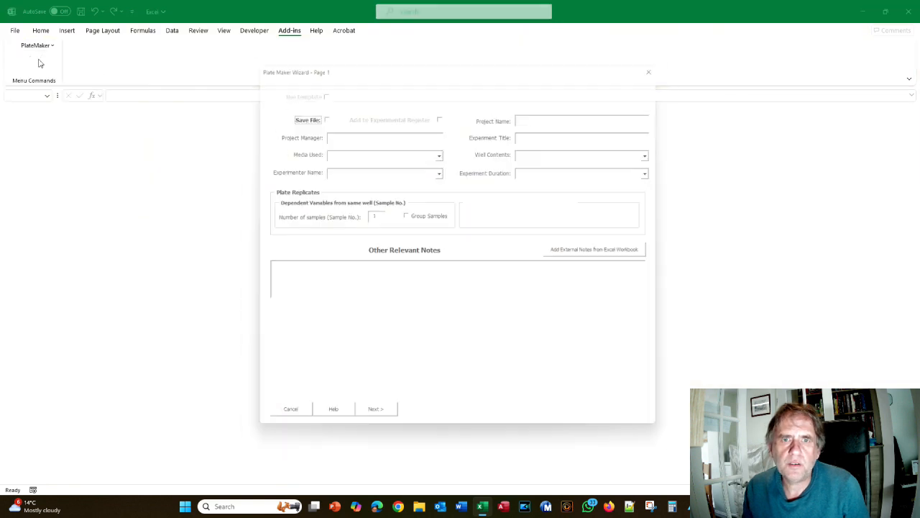
{"action": "left_click", "coordinate": [319, 112]}
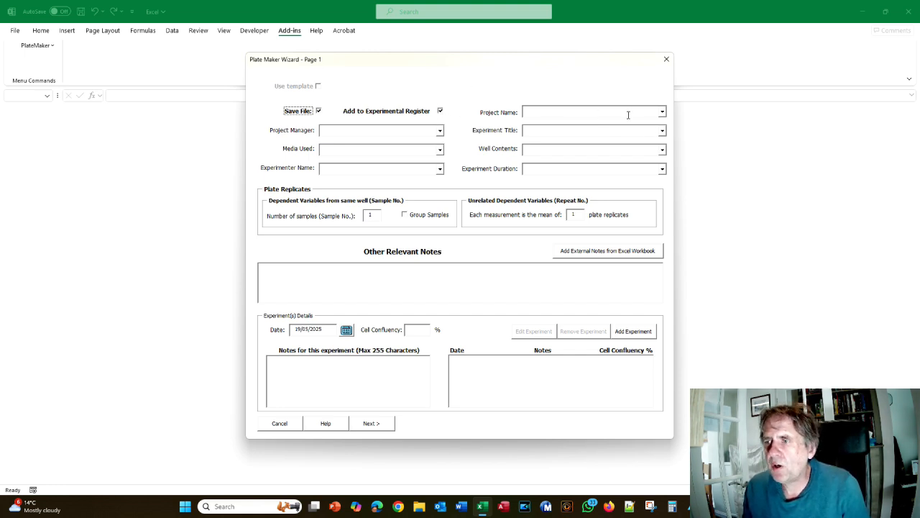
Choose the Tutorials project, enter the project manager's name, and title it 'EGFR Inhibitor Experiment'
{"action": "left_click", "coordinate": [661, 112]}
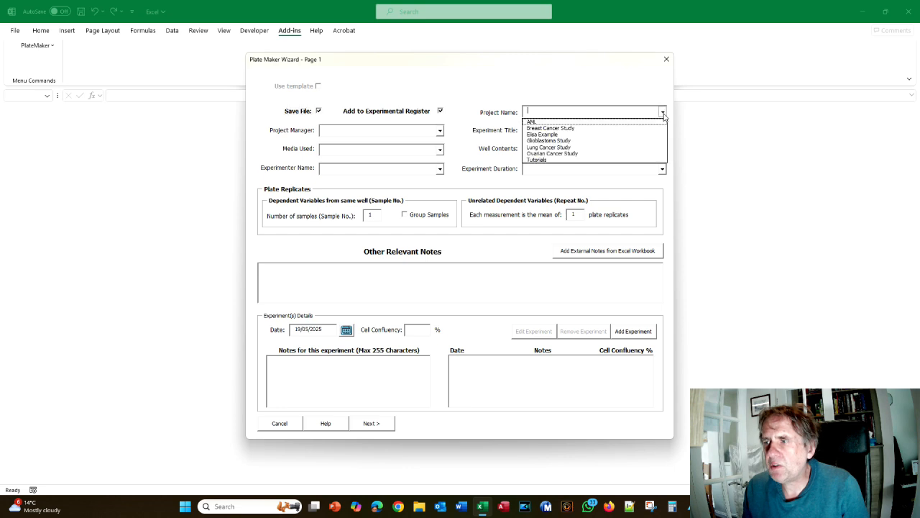
{"action": "left_click", "coordinate": [551, 160]}
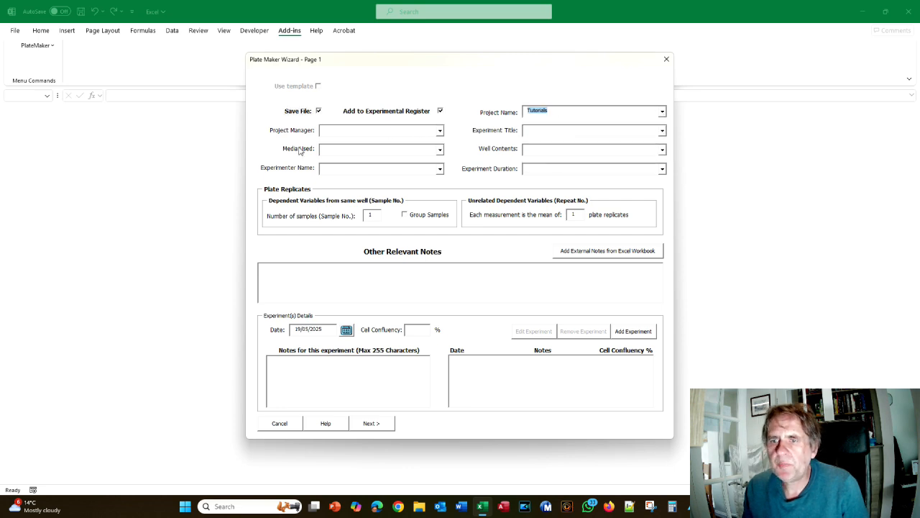
{"action": "left_click", "coordinate": [332, 133]}
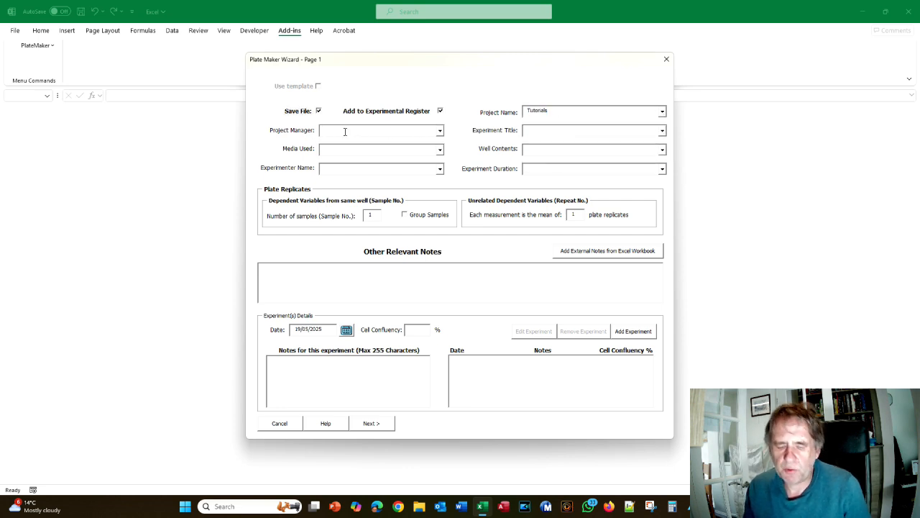
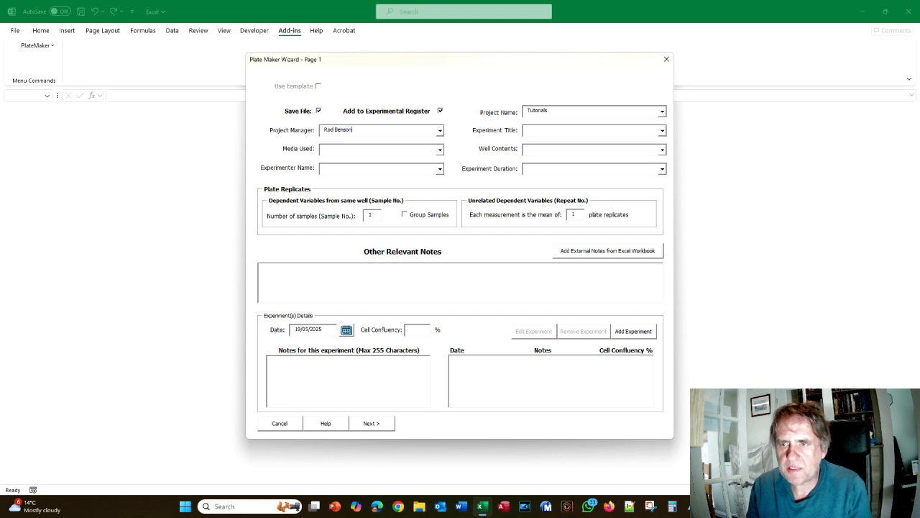
{"action": "left_click", "coordinate": [534, 129]}
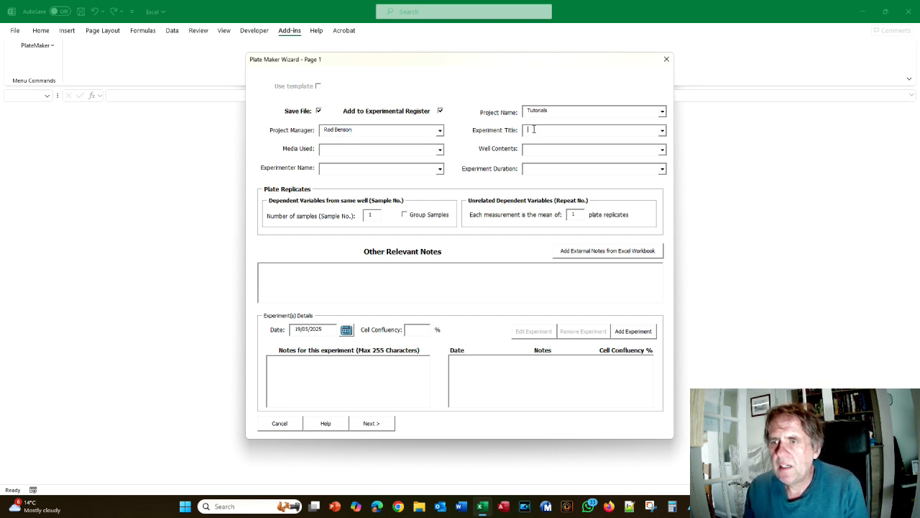
{"action": "type", "text": "EGFR"}
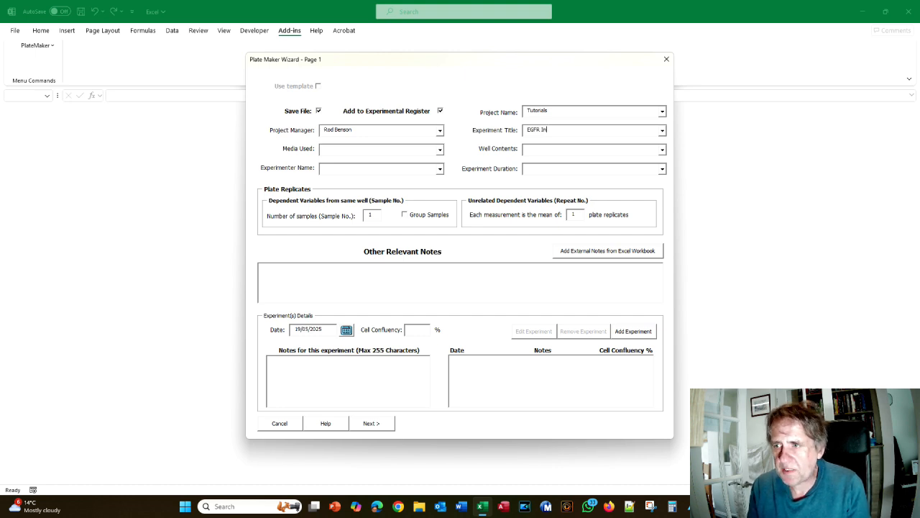
{"action": "type", "text": "Inhibitor Exper"}
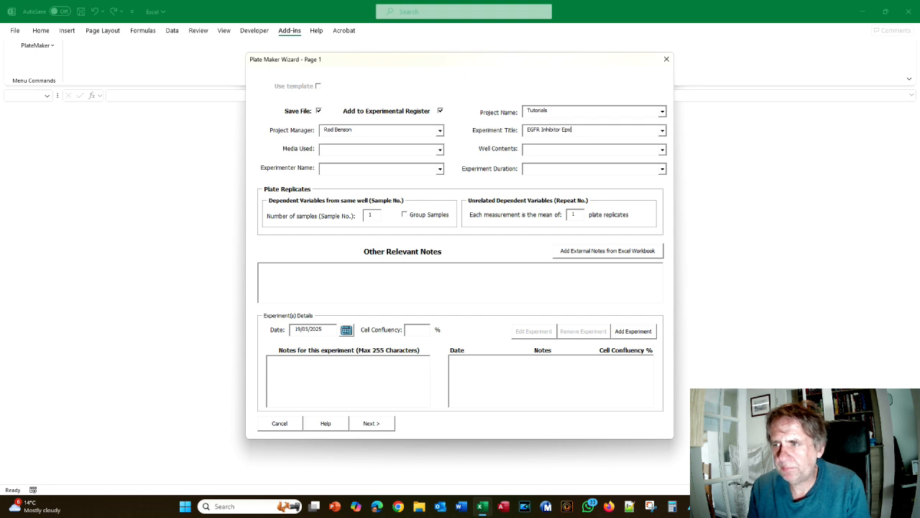
{"action": "type", "text": "iment"}
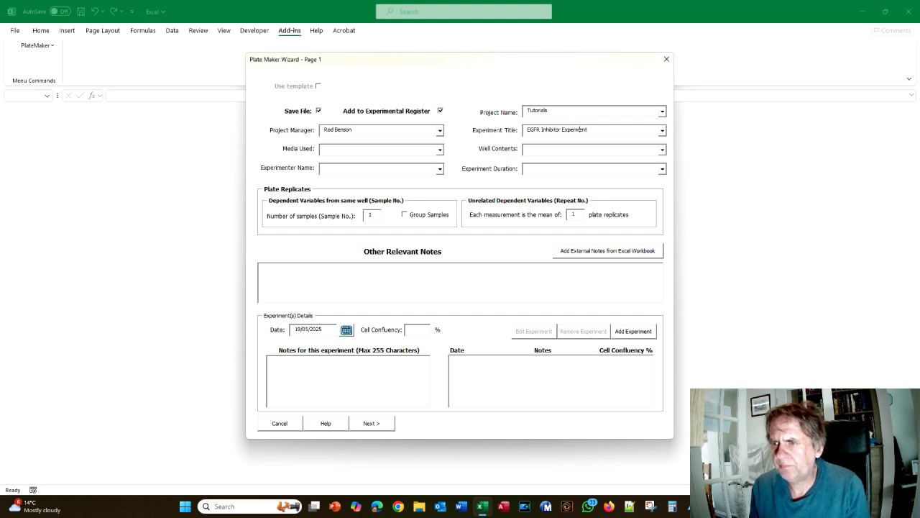
Set media used to RPMI and well contents to MCF7 Lysate
{"action": "left_click", "coordinate": [363, 151]}
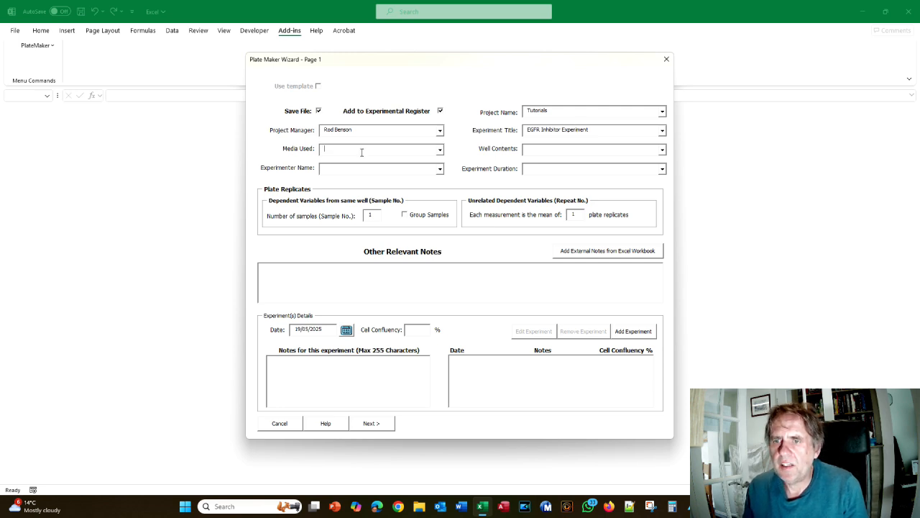
{"action": "left_click", "coordinate": [441, 149]}
{"action": "left_click", "coordinate": [404, 167]}
{"action": "left_click", "coordinate": [571, 148]}
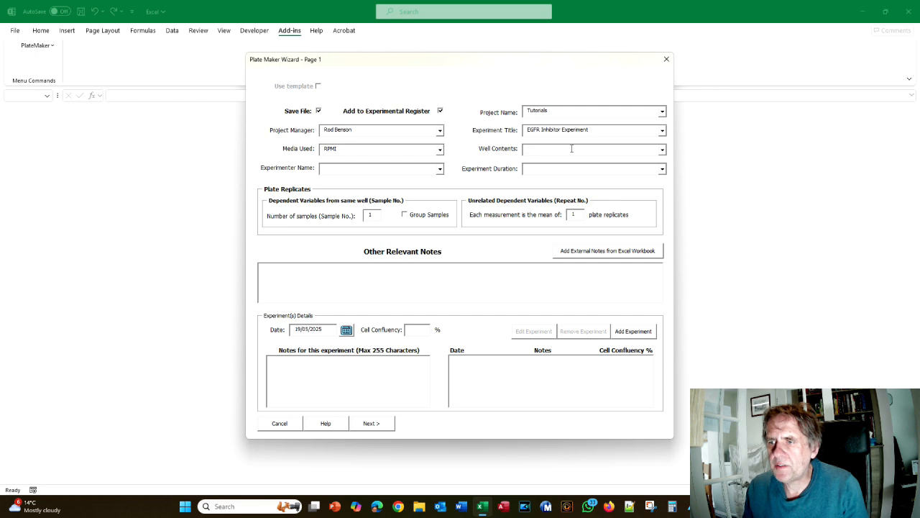
{"action": "type", "text": "MC"}
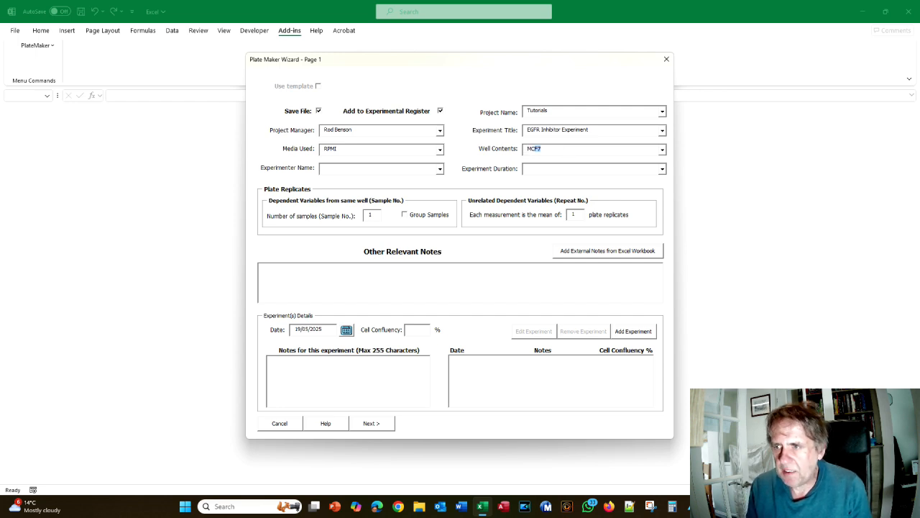
{"action": "type", "text": "F7"}
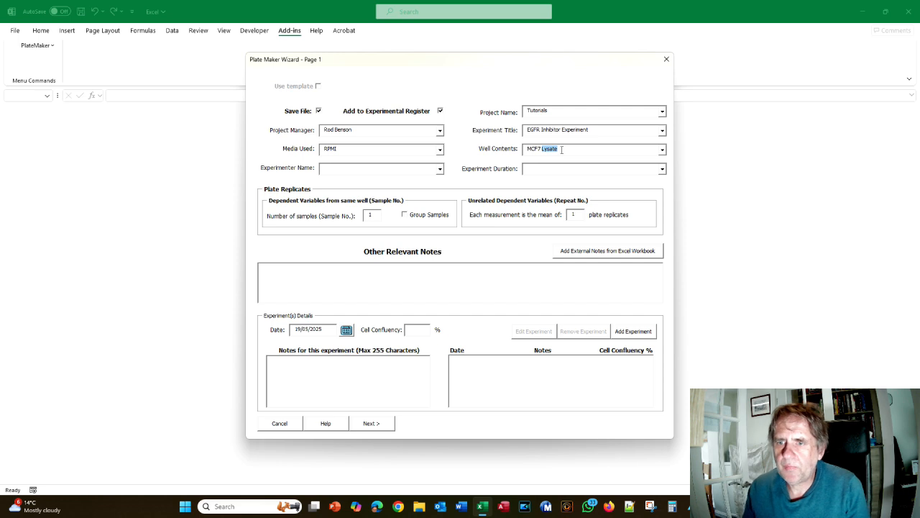
{"action": "left_click", "coordinate": [381, 170]}
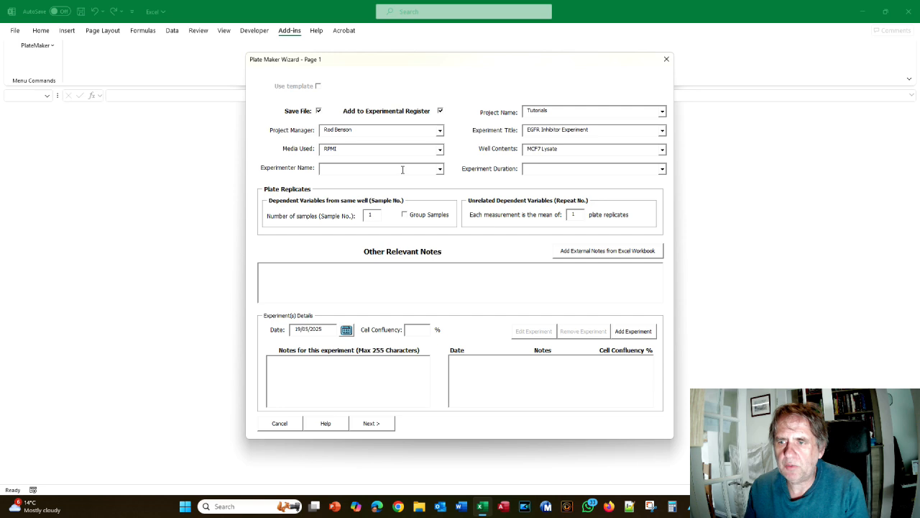
Pick the experimenter, set duration to See Plate Map for Details, and set plate replicates to 3
{"action": "left_click", "coordinate": [440, 168]}
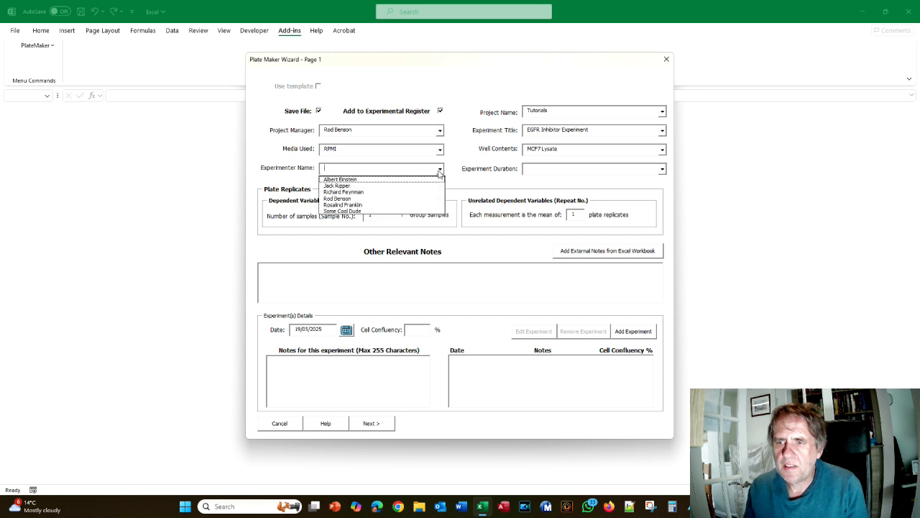
{"action": "left_click", "coordinate": [374, 192]}
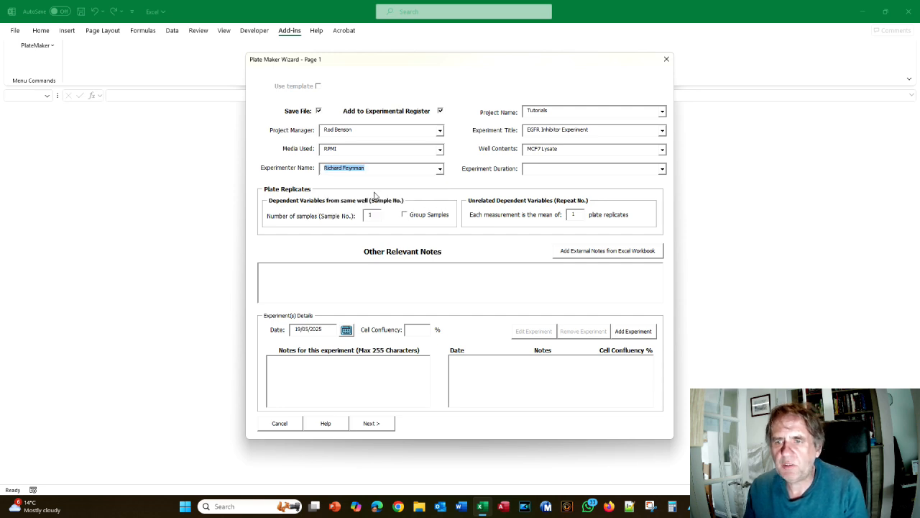
{"action": "left_click", "coordinate": [535, 168]}
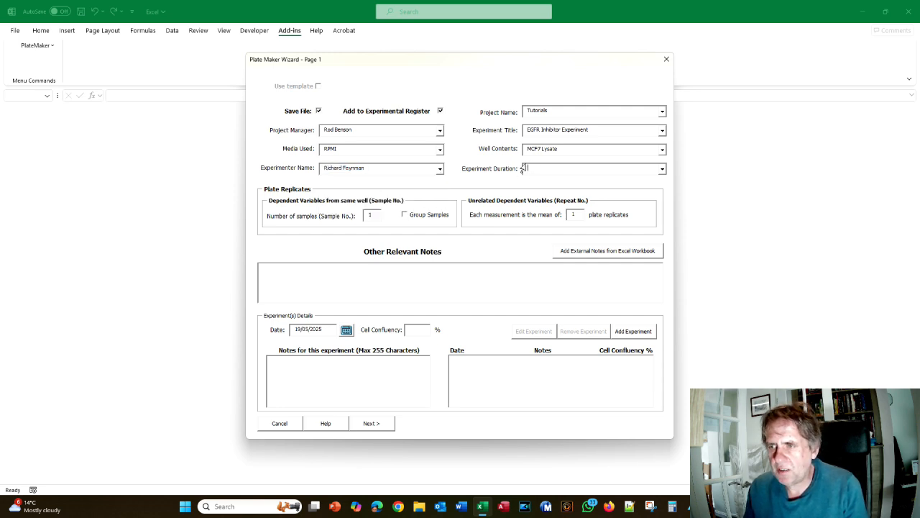
{"action": "left_click", "coordinate": [662, 168]}
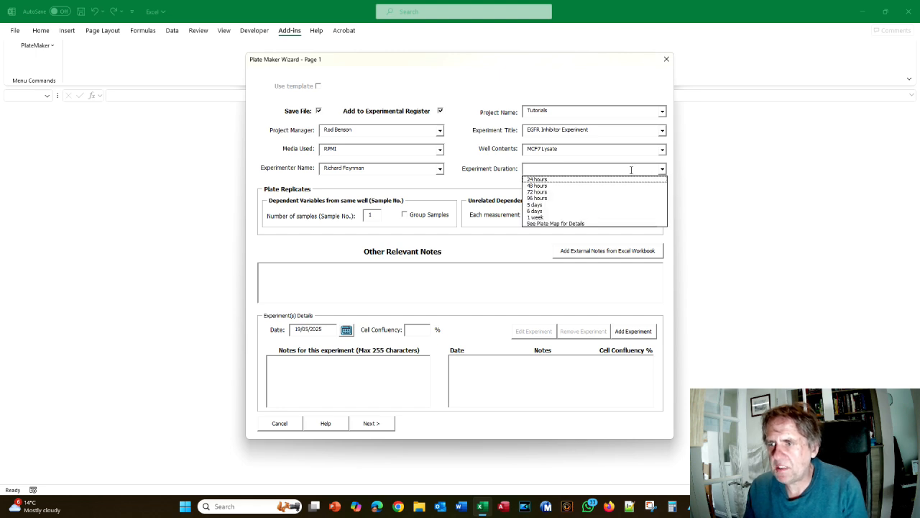
{"action": "left_click", "coordinate": [581, 223]}
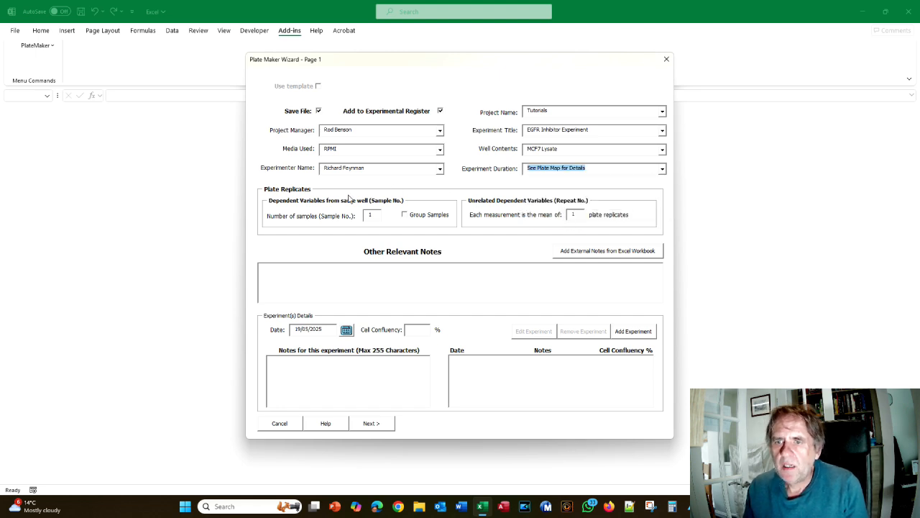
{"action": "left_click", "coordinate": [572, 214]}
{"action": "key", "text": "BackSpace"}
{"action": "type", "text": "3"}
{"action": "left_click", "coordinate": [363, 277]}
Type the draft note 'The effect of 5 test compounds on an EGF timecourse'
{"action": "key", "text": "alt+Tab"}
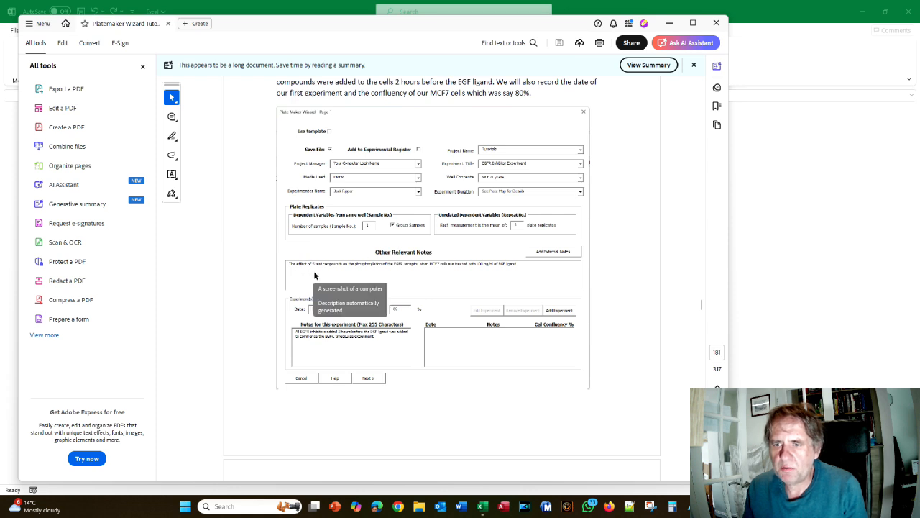
{"action": "key", "text": "alt+Tab"}
{"action": "type", "text": "The effect of 5 test"}
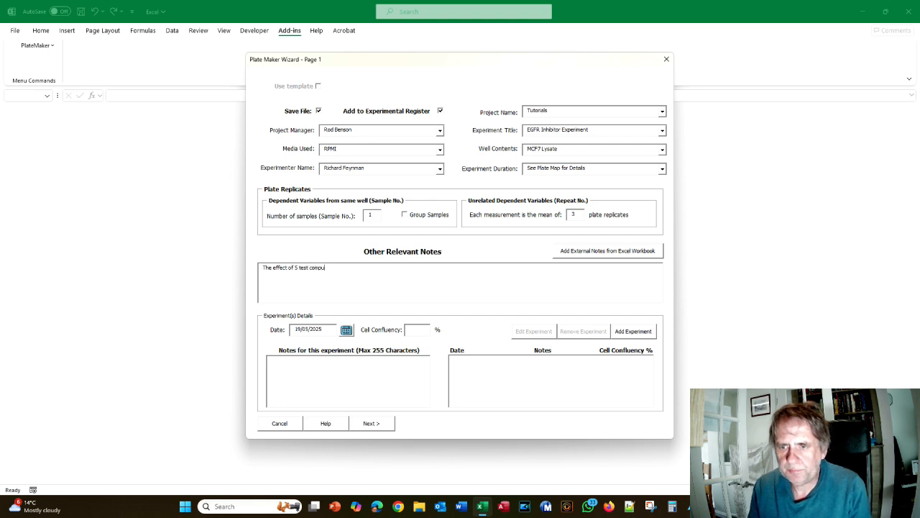
{"action": "type", "text": " compounds on "}
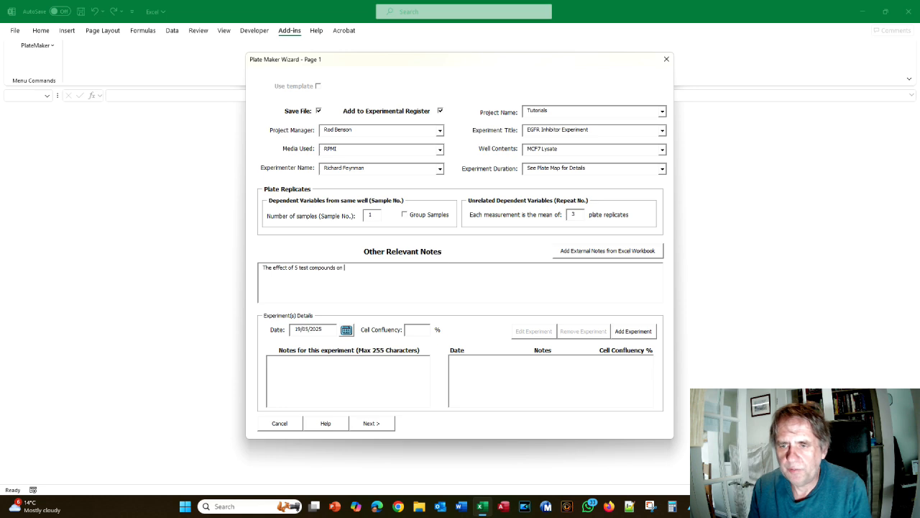
{"action": "type", "text": "an E"}
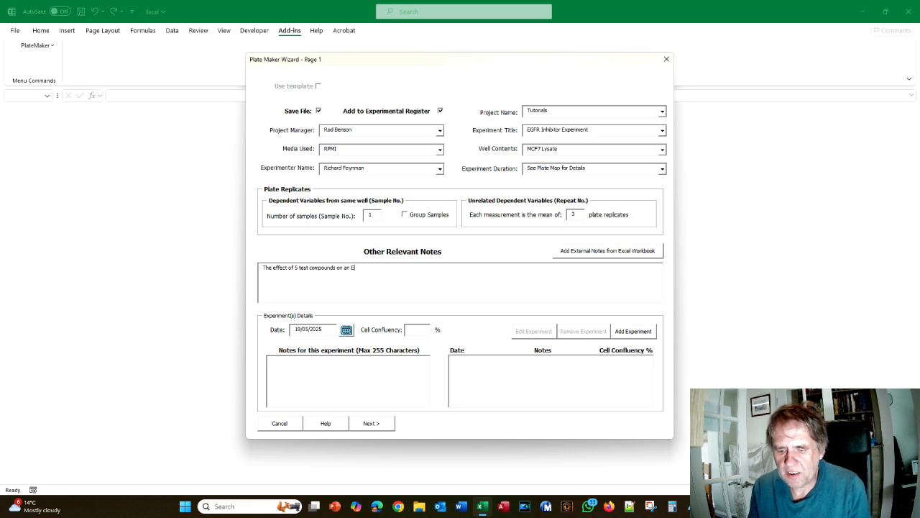
{"action": "type", "text": "GF timecourse"}
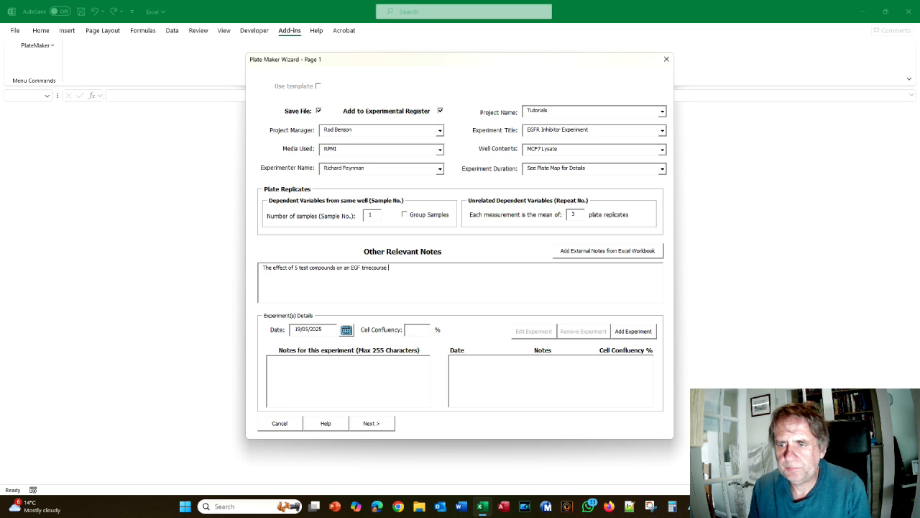
{"action": "key", "text": "alt+Tab"}
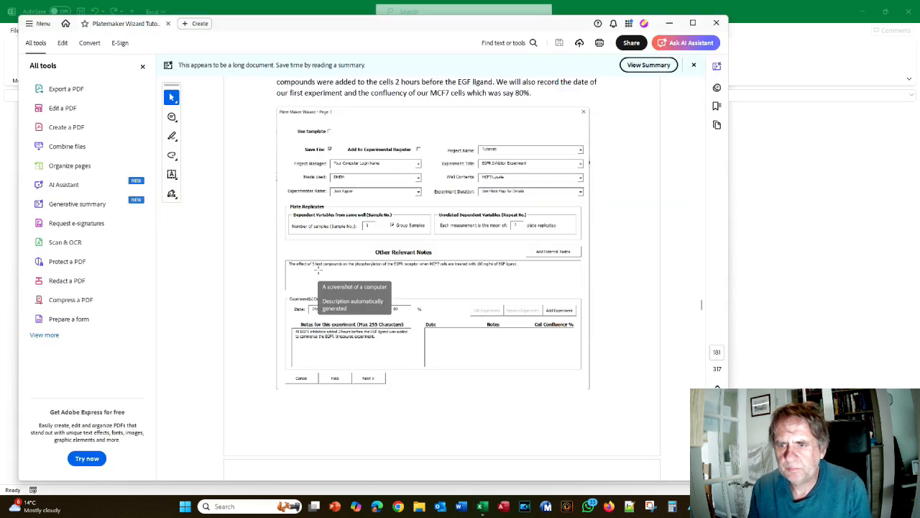
{"action": "key", "text": "alt+Tab"}
Rework the note to describe the phosphorylation of the EGFR receptor
{"action": "left_click", "coordinate": [346, 266]}
{"action": "key", "text": "BackSpace"}
{"action": "type", "text": "the phospho"}
{"action": "key", "text": "BackSpace"}
{"action": "type", "text": "s"}
{"action": "key", "text": "BackSpace"}
{"action": "key", "text": "BackSpace"}
{"action": "type", "text": "sph"}
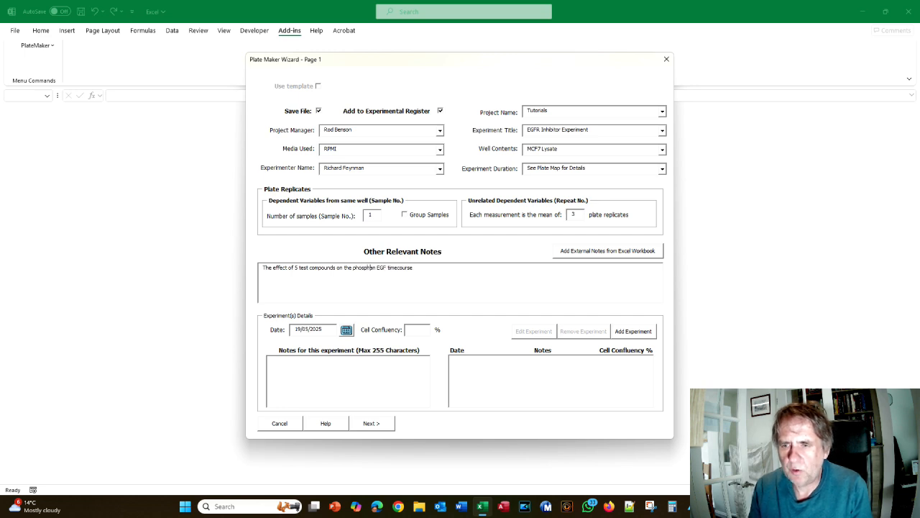
{"action": "type", "text": "orlyation "}
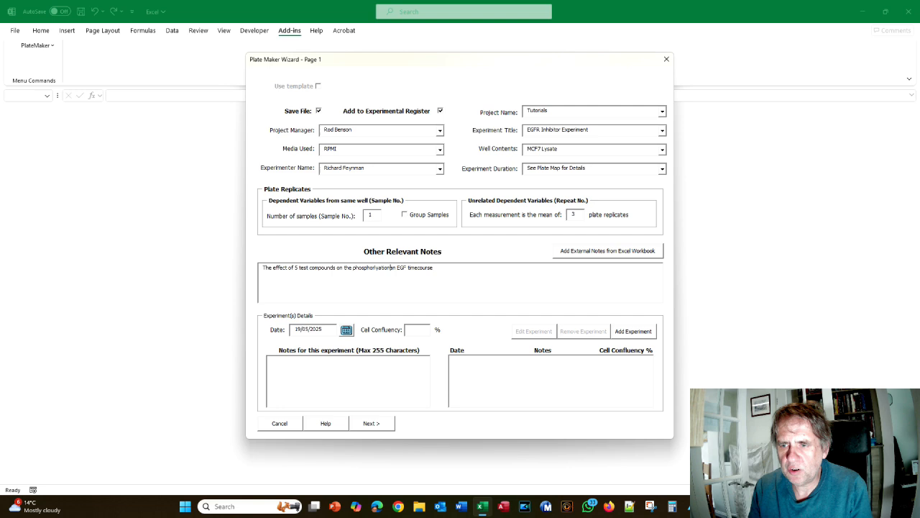
{"action": "type", "text": "of the"}
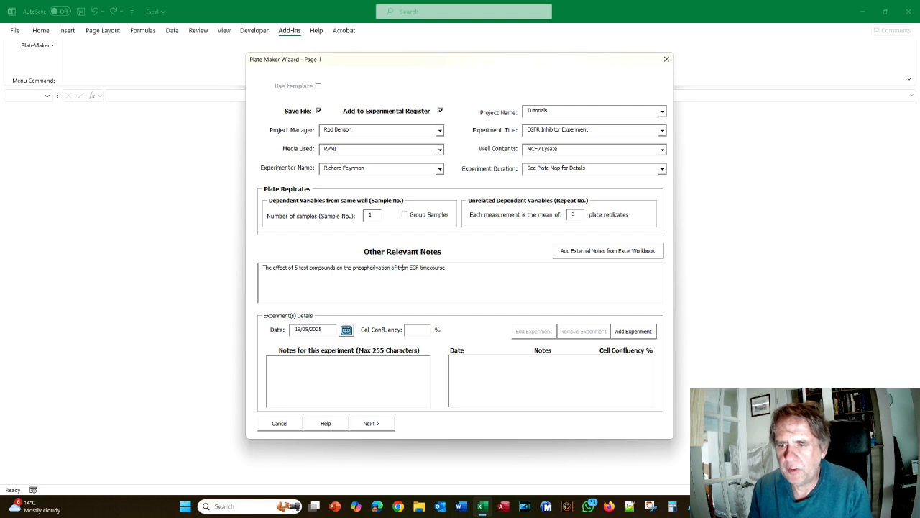
{"action": "type", "text": " EGFR rece"}
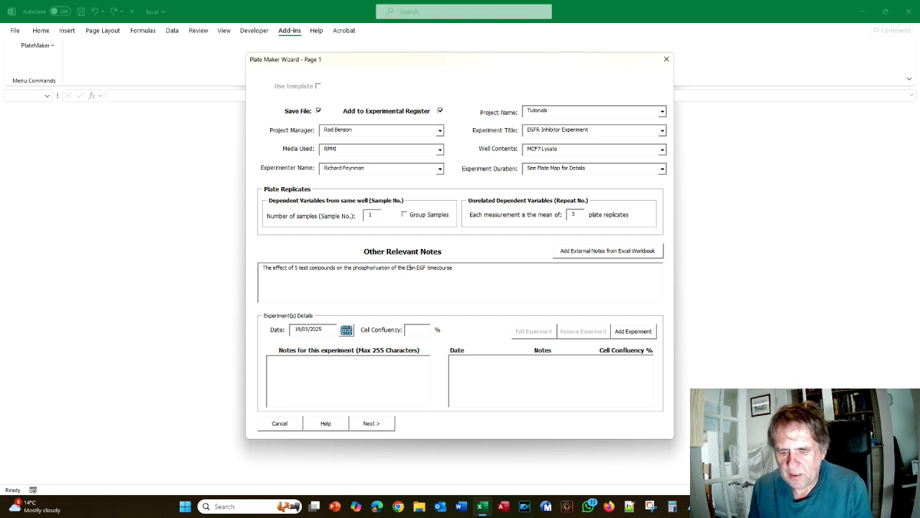
{"action": "type", "text": "ptor"}
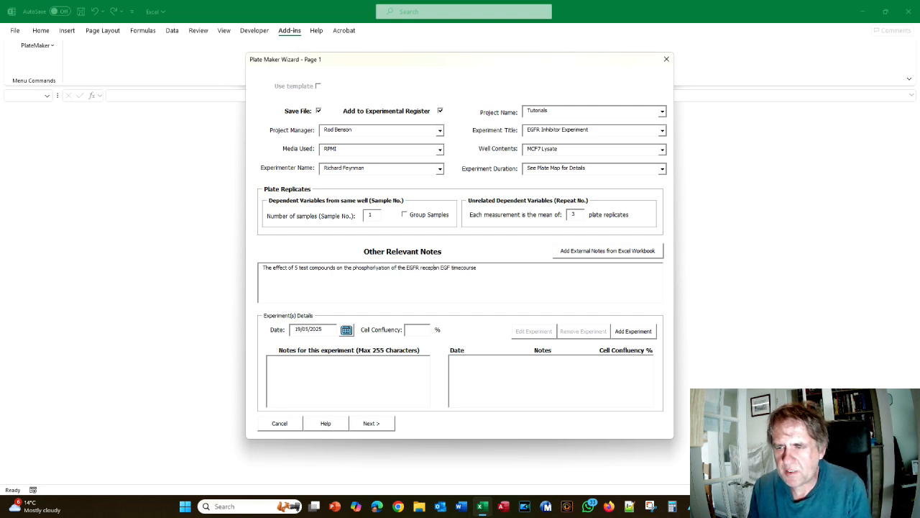
{"action": "key", "text": "alt+Tab"}
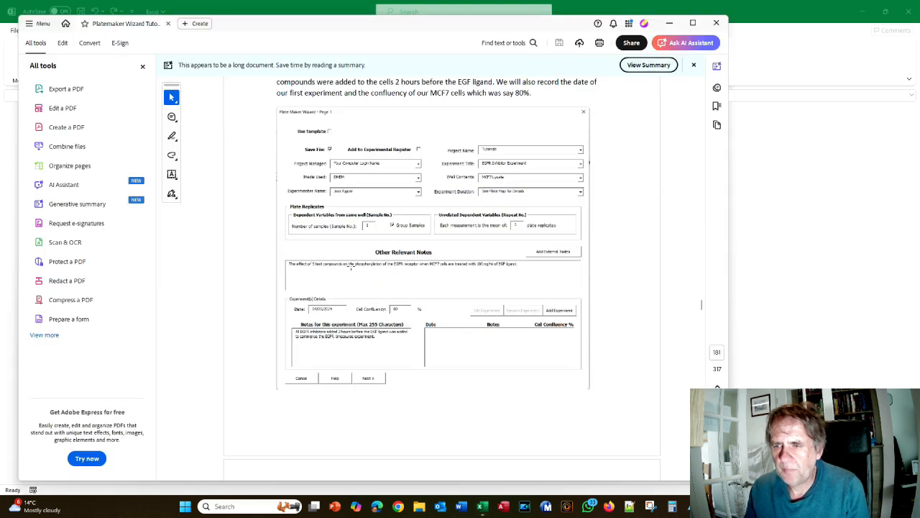
{"action": "key", "text": "alt+Tab"}
Finish the note with 'when MCF7 cells are treated with a 100 ng/ml of EGF'
{"action": "type", "text": "when "}
{"action": "type", "text": "MC"}
{"action": "type", "text": "F7 cells"}
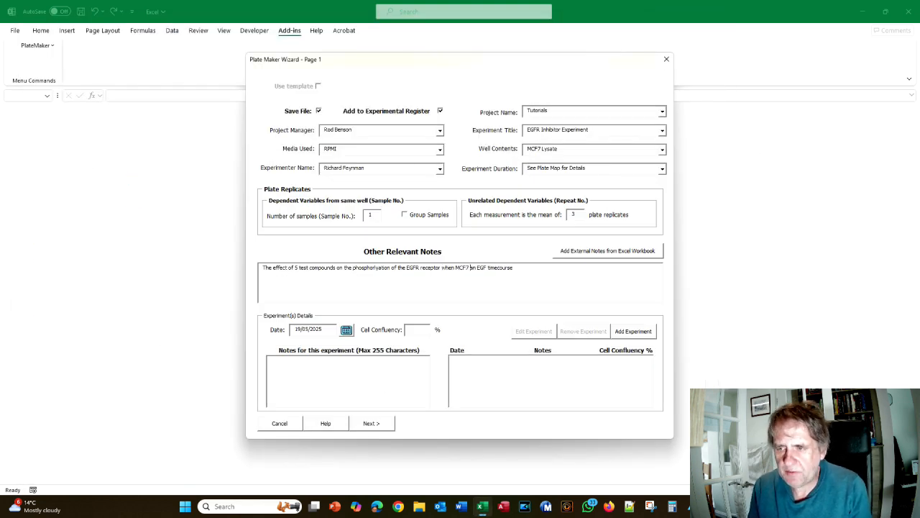
{"action": "key", "text": "alt+Tab"}
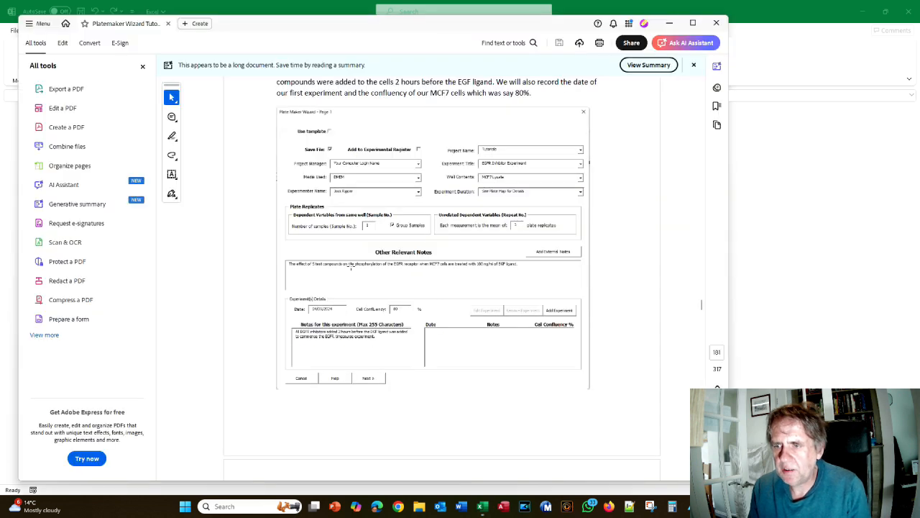
{"action": "key", "text": "alt+Tab"}
{"action": "type", "text": "are treated with a 100n"}
{"action": "key", "text": "BackSpace"}
{"action": "type", "text": "ng/m"}
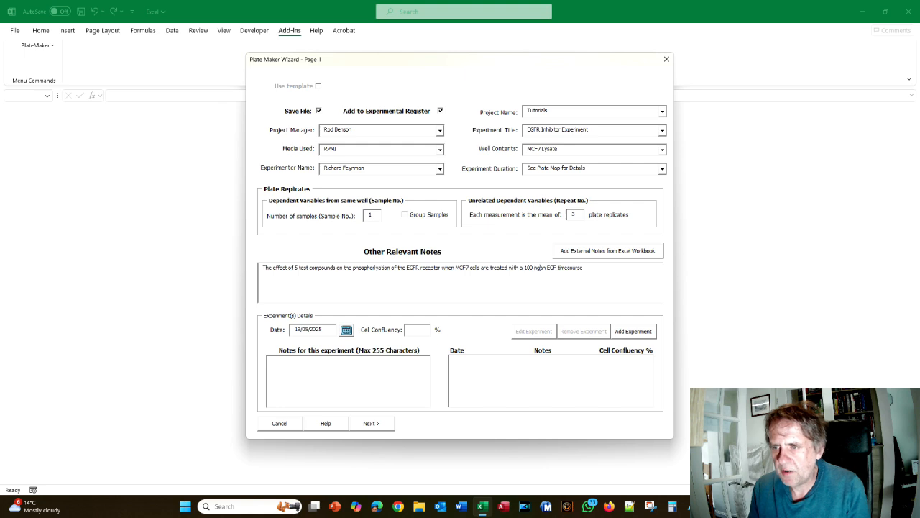
{"action": "type", "text": "l in"}
{"action": "key", "text": "alt+Tab"}
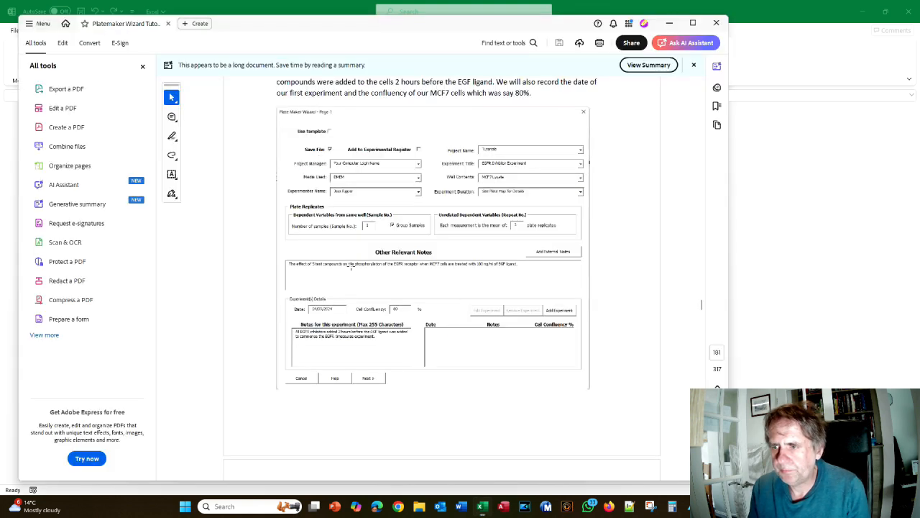
{"action": "key", "text": "alt+Tab"}
{"action": "type", "text": "of"}
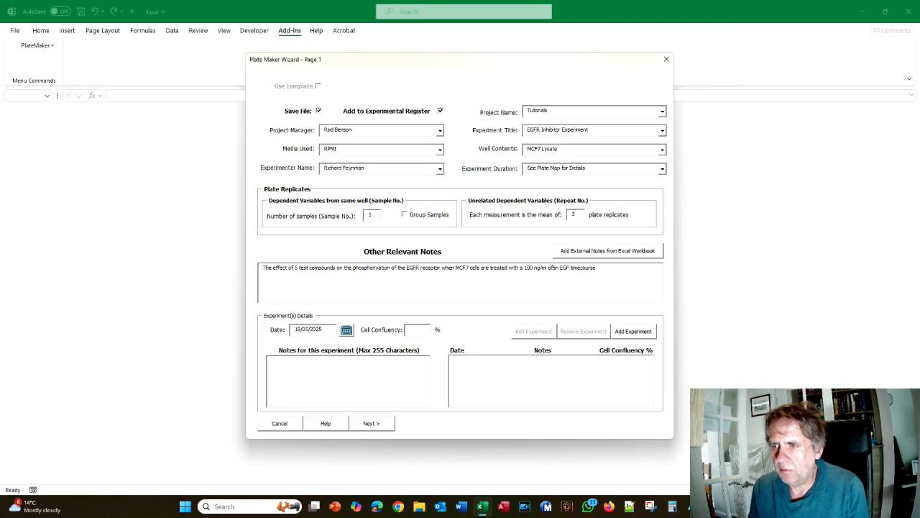
{"action": "key", "text": "Delete"}
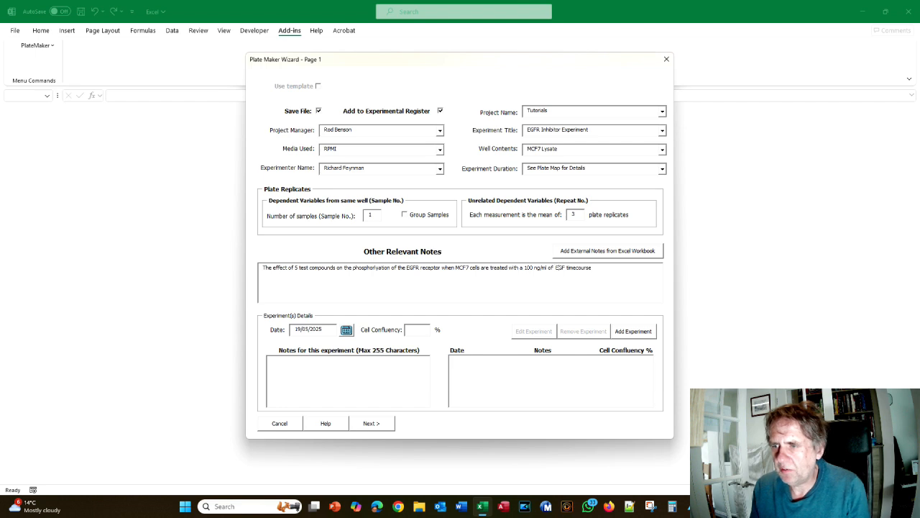
{"action": "key", "text": "Delete"}
{"action": "key", "text": "Delete"}
{"action": "key", "text": "Delete"}
{"action": "key", "text": "Delete"}
{"action": "key", "text": "Delete"}
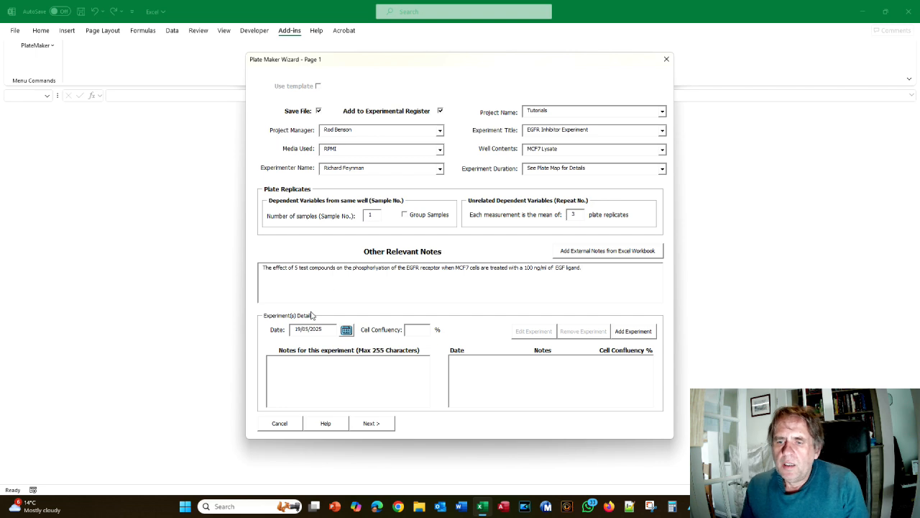
{"action": "key", "text": "alt+Tab"}
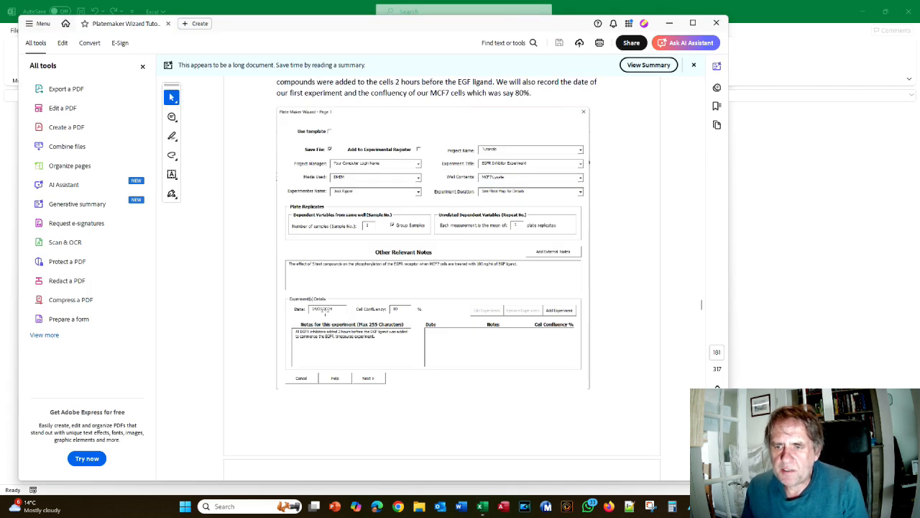
Pick 21 May 2024 as the experiment date in the date picker
{"action": "key", "text": "alt+Tab"}
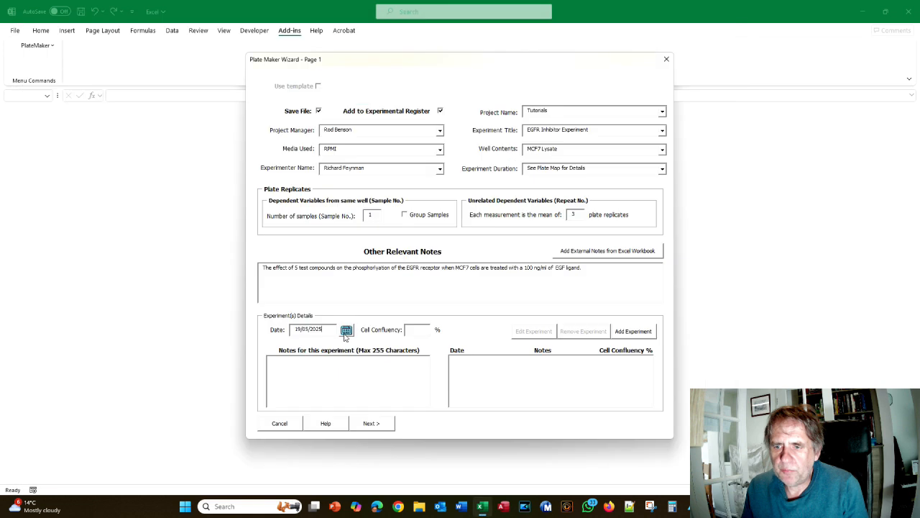
{"action": "left_click", "coordinate": [346, 331]}
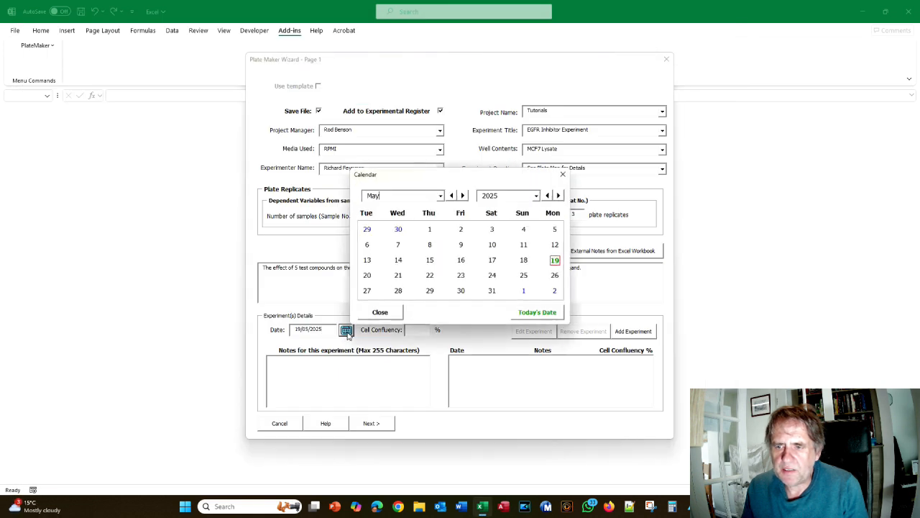
{"action": "left_click", "coordinate": [537, 196]}
{"action": "left_click", "coordinate": [499, 247]}
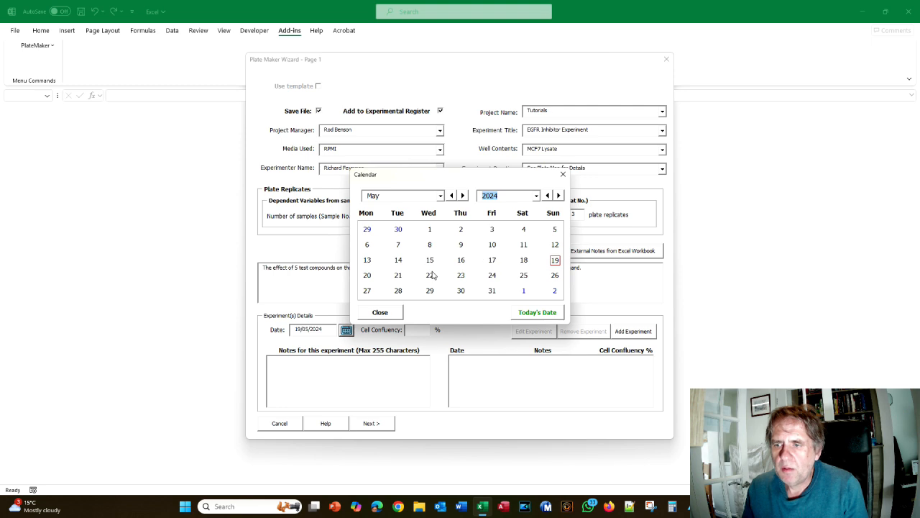
{"action": "left_click", "coordinate": [397, 278]}
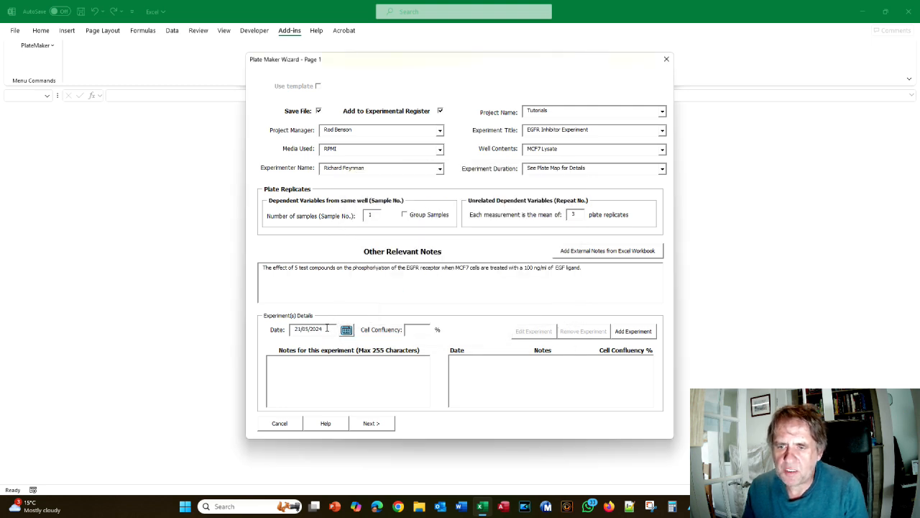
Clear the date field and start typing the new date, beginning with '4/'
{"action": "double_click", "coordinate": [324, 329]}
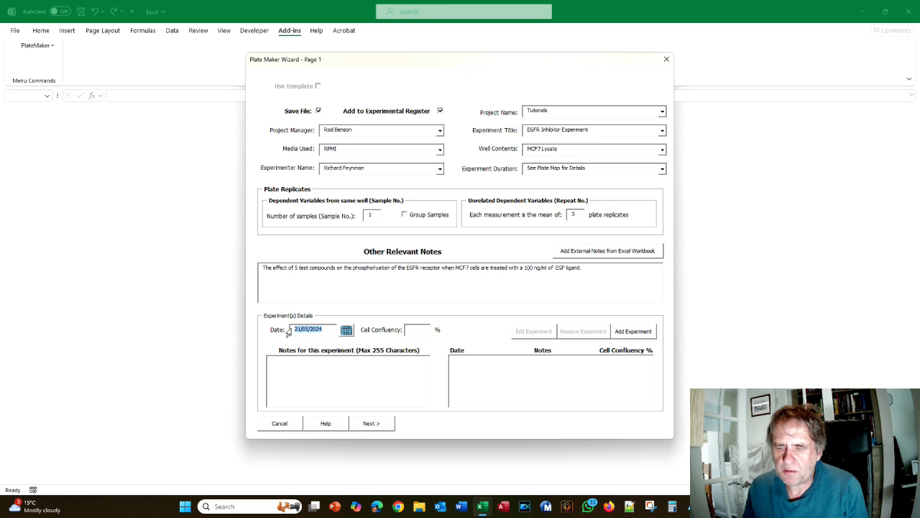
{"action": "key", "text": "BackSpace"}
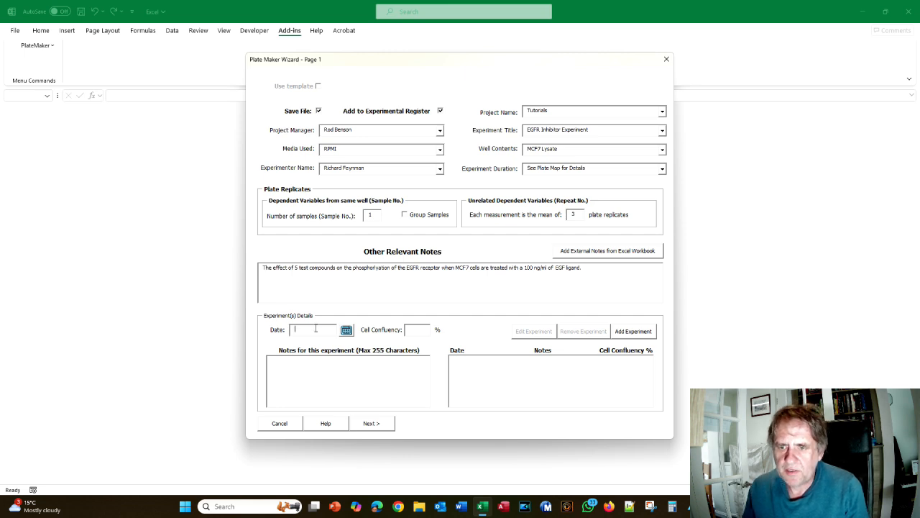
{"action": "key", "text": "alt+Tab"}
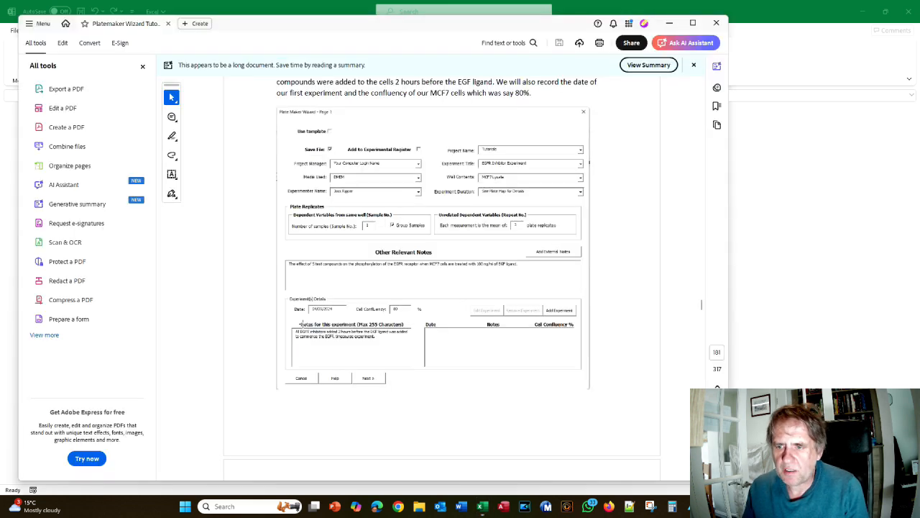
{"action": "key", "text": "alt+Tab"}
{"action": "type", "text": "4/"}
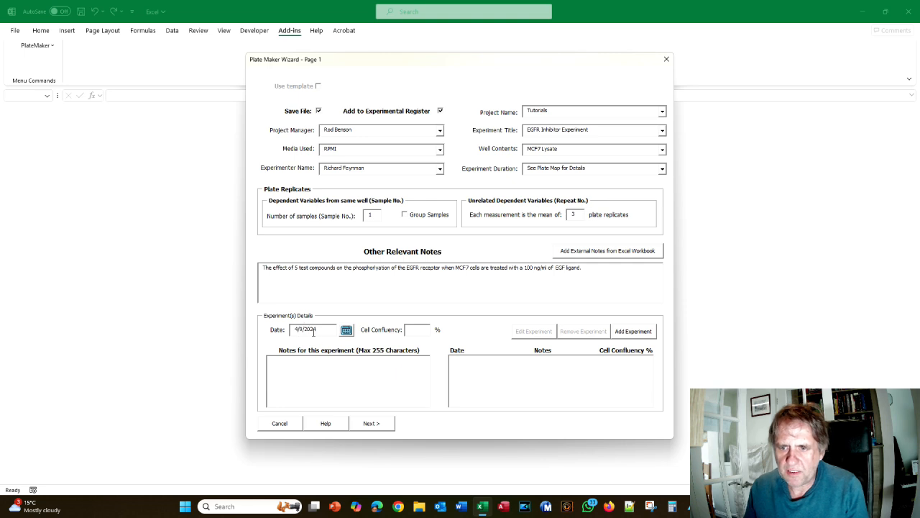
{"action": "key", "text": "alt+Tab"}
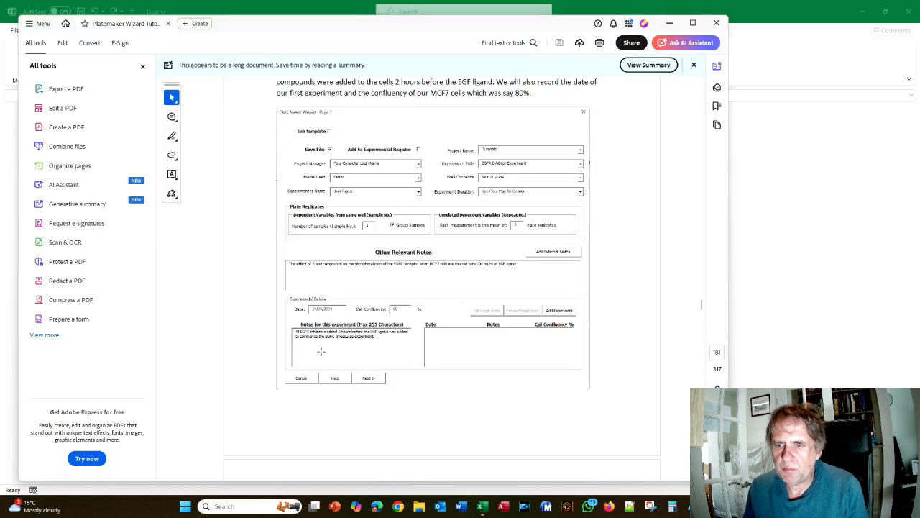
Enter 80 as the cell confluency and move on to the experiment notes field
{"action": "key", "text": "alt+Tab"}
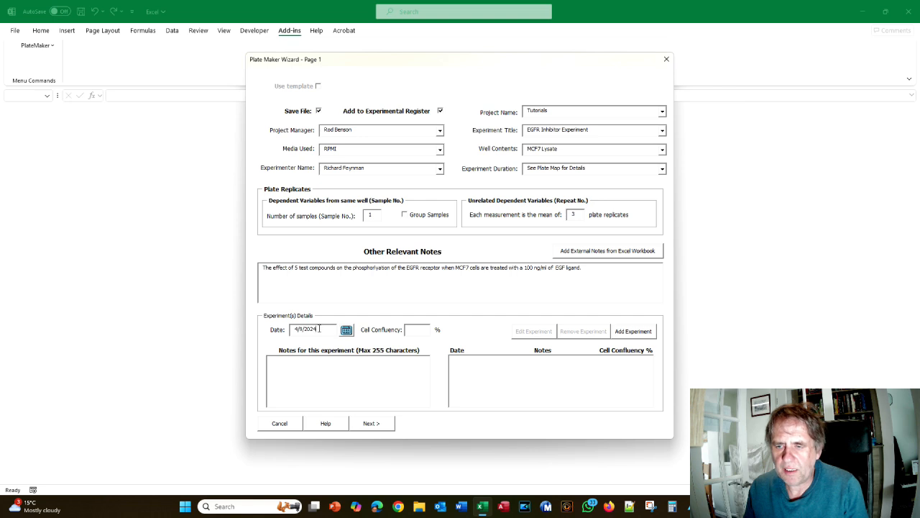
{"action": "key", "text": "alt+Tab"}
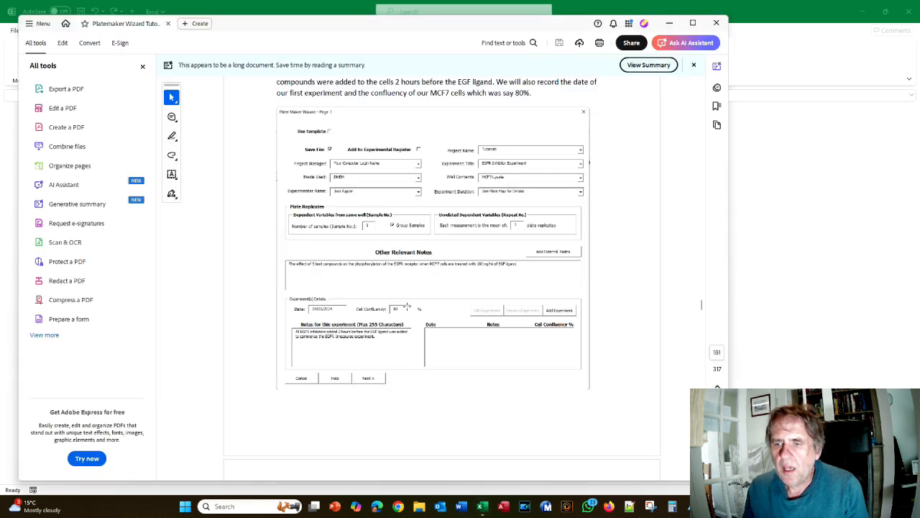
{"action": "key", "text": "alt+Tab"}
{"action": "left_click", "coordinate": [420, 329]}
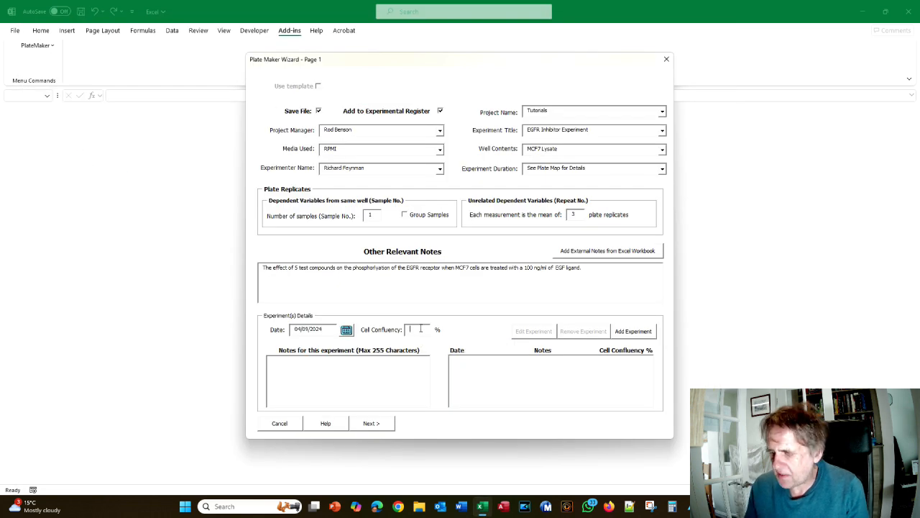
{"action": "type", "text": "80"}
{"action": "key", "text": "Tab"}
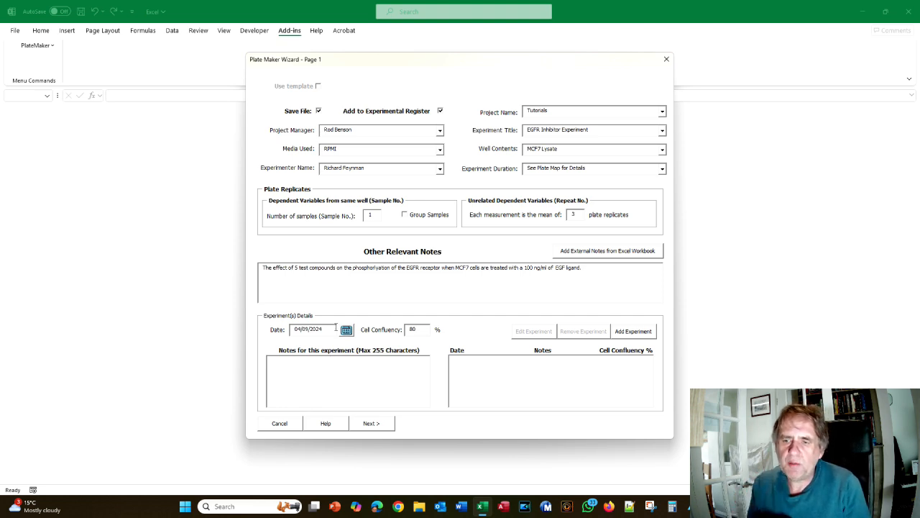
{"action": "key", "text": "alt+Tab"}
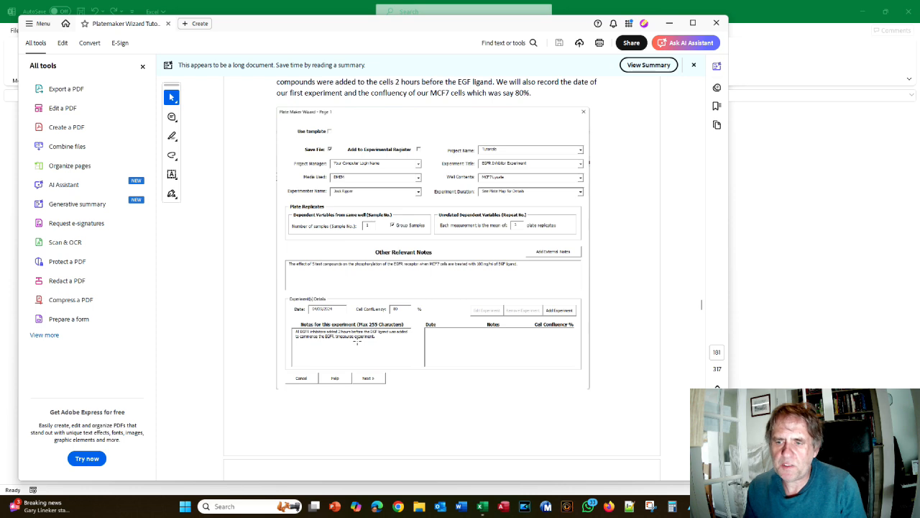
{"action": "key", "text": "alt+Tab"}
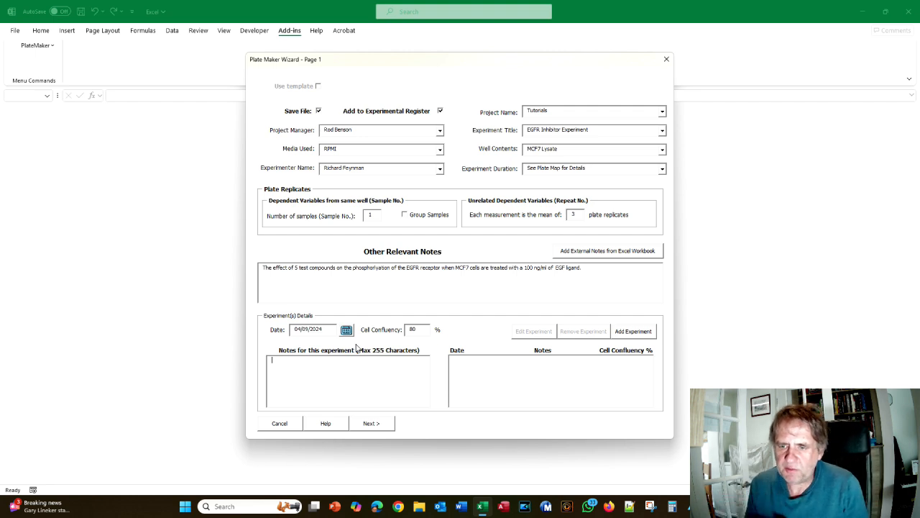
Note that all EGFR inhibitors were added 12 hours before the EGFR ligand
{"action": "key", "text": "alt+Tab"}
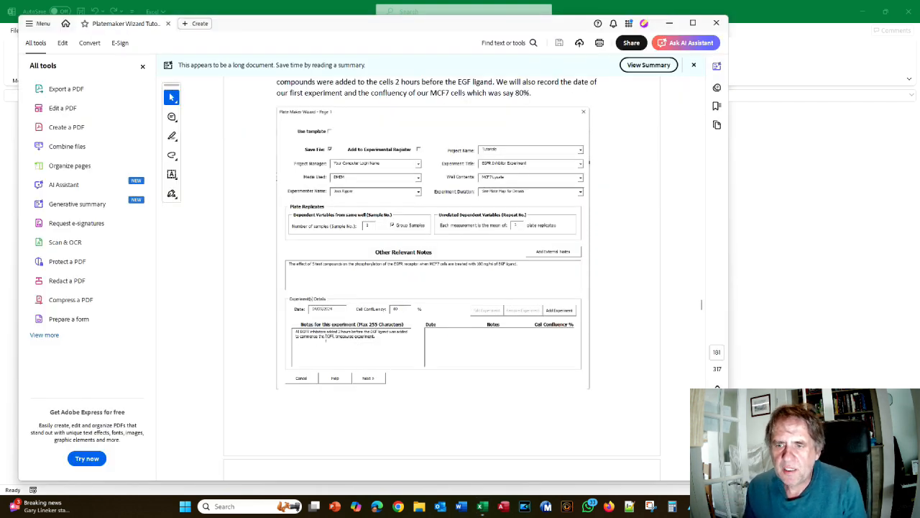
{"action": "key", "text": "alt+Tab"}
{"action": "type", "text": "A"}
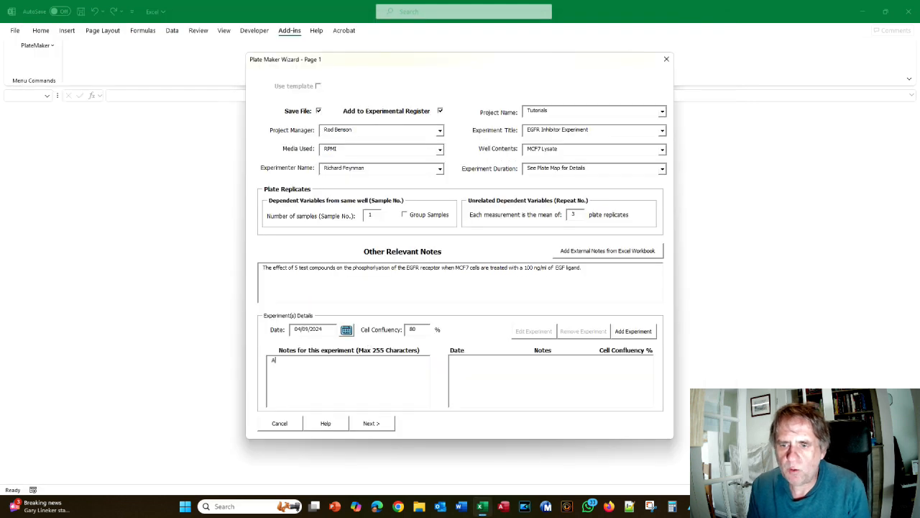
{"action": "type", "text": "ll EGFR"}
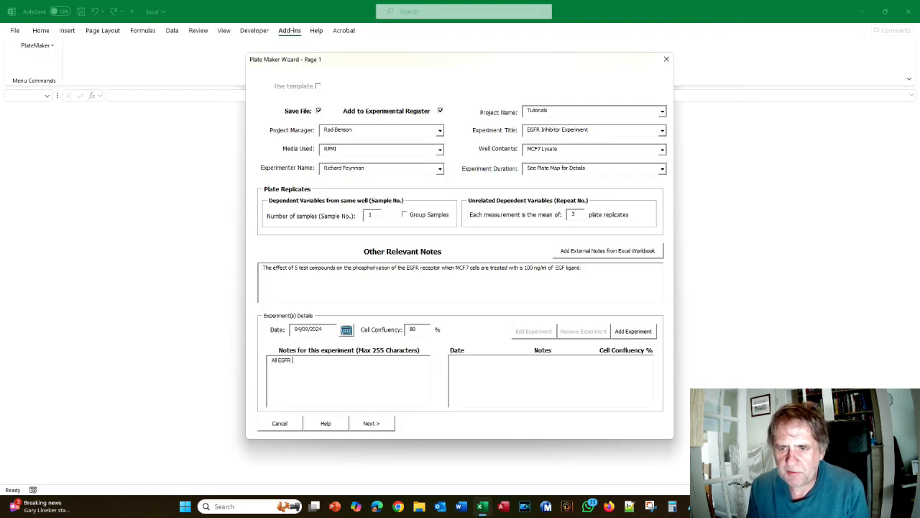
{"action": "type", "text": " inhibitors were added 12 hour"}
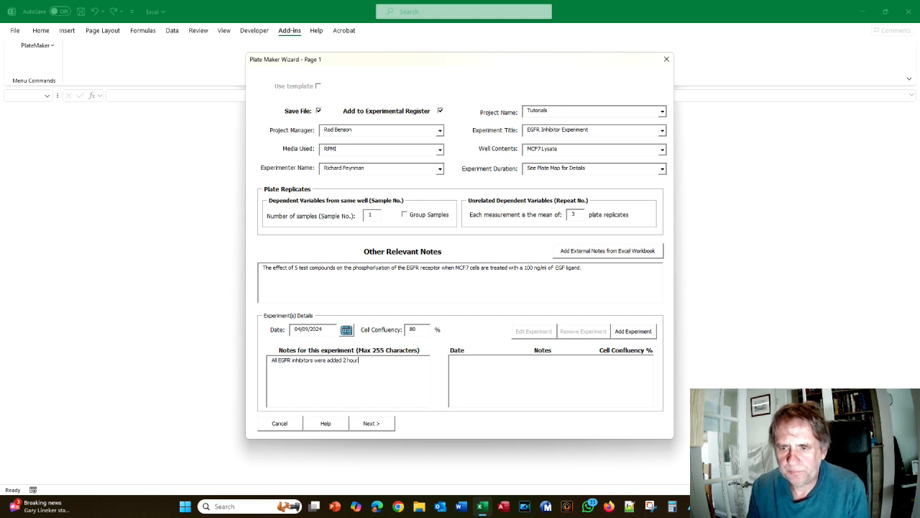
{"action": "type", "text": "s before the addition of the"}
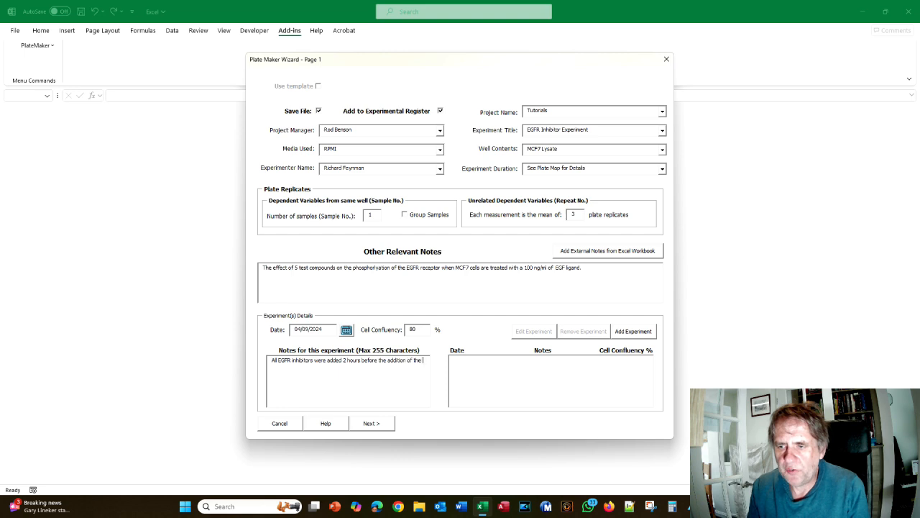
{"action": "type", "text": " EGFR ligand to "}
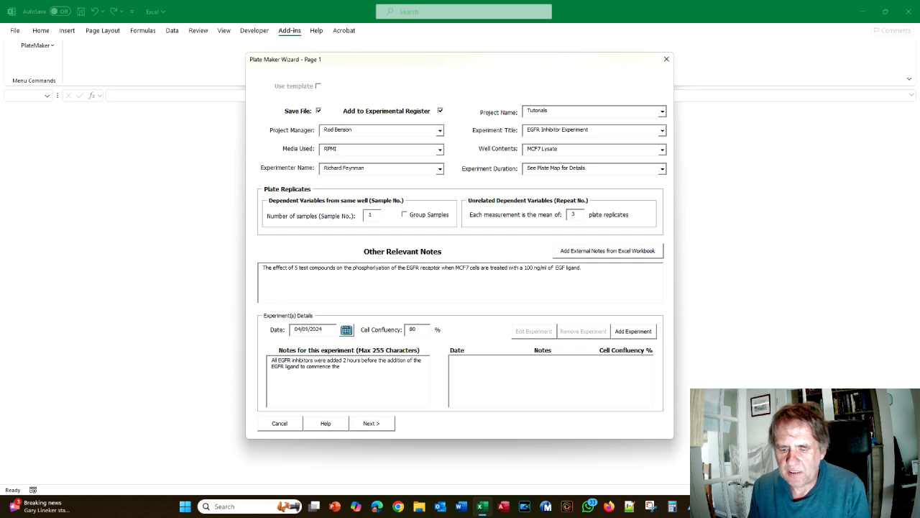
{"action": "type", "text": "commence the EGFR timecou"}
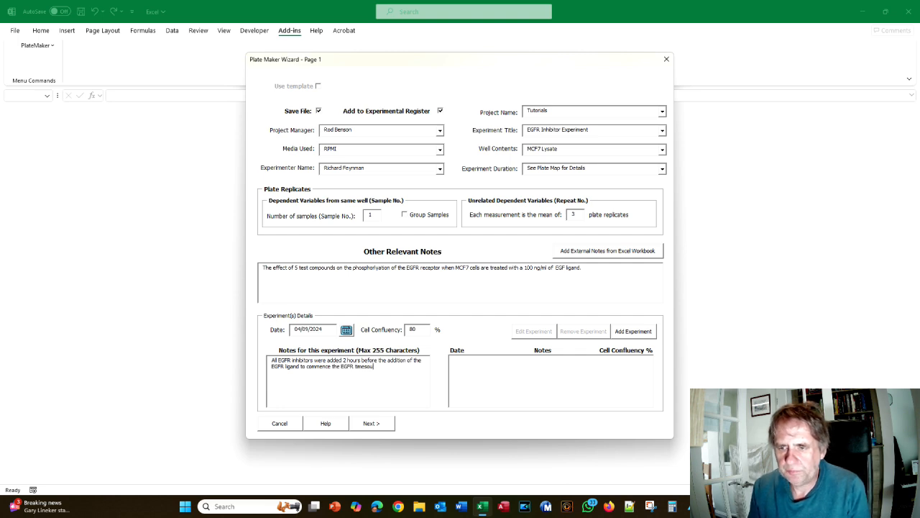
{"action": "type", "text": "rse experiment."}
{"action": "key", "text": "BackSpace"}
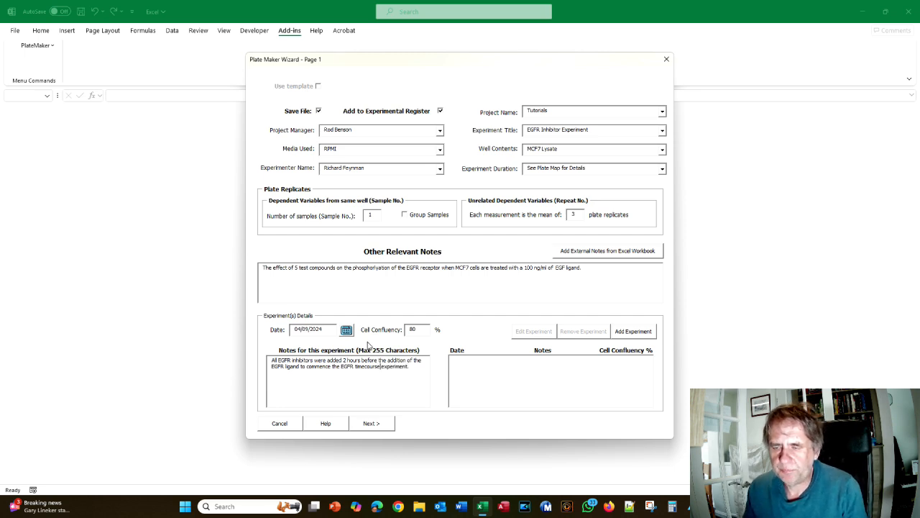
Add the 04/09/2024 experiment to the list and advance the wizard to page 2
{"action": "key", "text": "alt+Tab"}
{"action": "key", "text": "alt+Tab"}
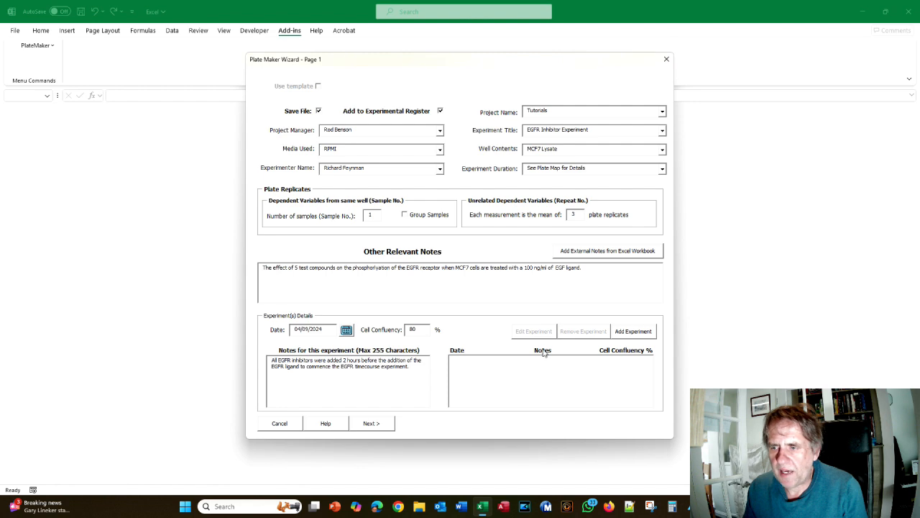
{"action": "left_click", "coordinate": [642, 335]}
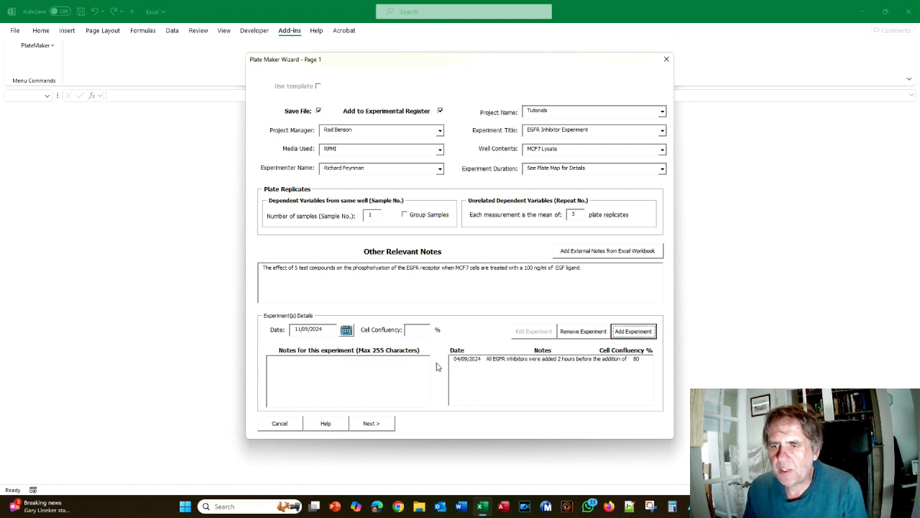
{"action": "key", "text": "alt+Tab"}
{"action": "scroll", "coordinate": [468, 323], "scroll_direction": "down", "scroll_amount": 5}
{"action": "scroll", "coordinate": [469, 324], "scroll_direction": "down", "scroll_amount": 3}
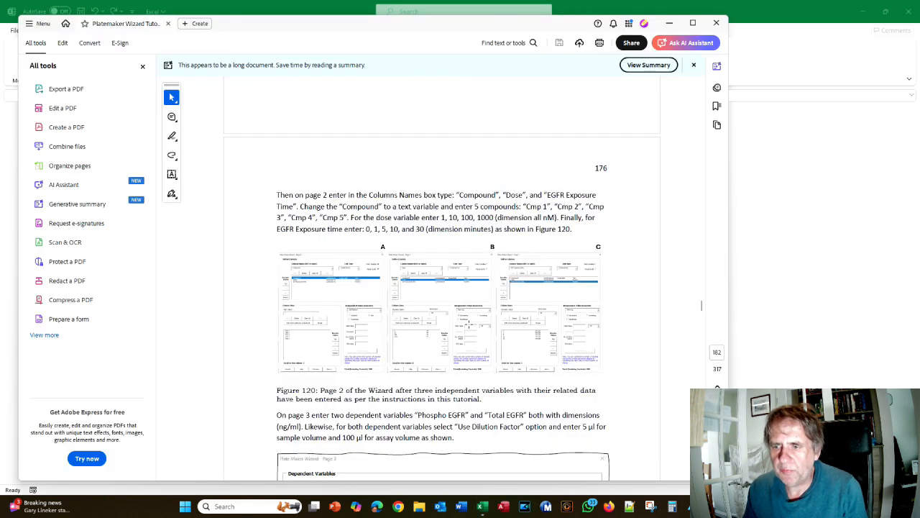
{"action": "key", "text": "alt+Tab"}
{"action": "left_click", "coordinate": [371, 424]}
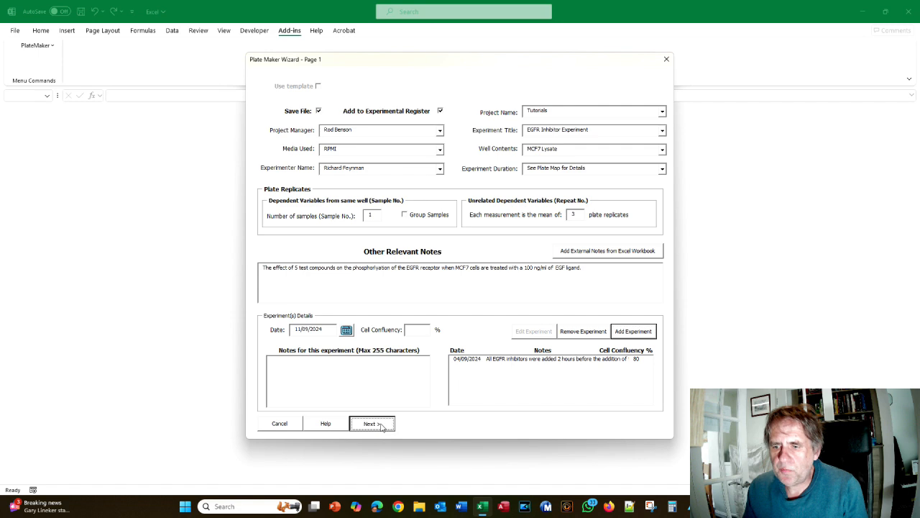
Add the Compound, Dose and EGFR Exposure Time columns
{"action": "key", "text": "alt+Tab"}
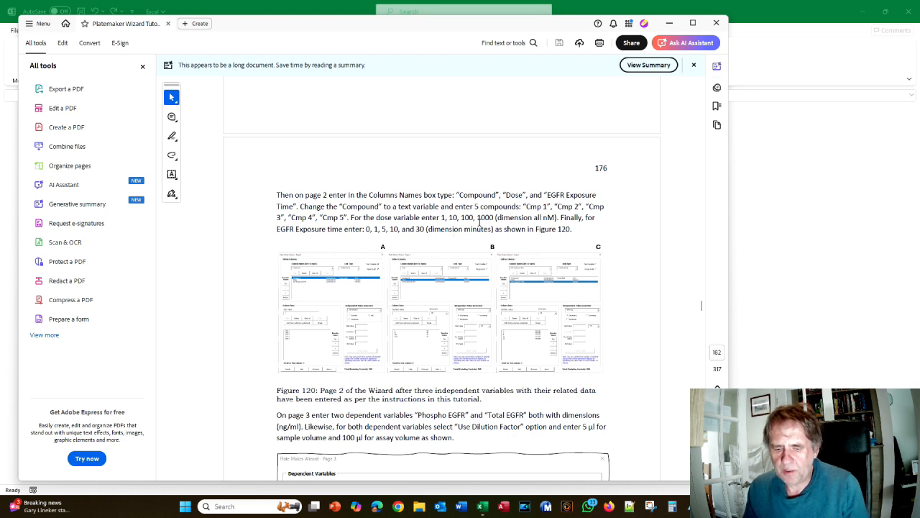
{"action": "key", "text": "alt+Tab"}
{"action": "type", "text": "Co"}
{"action": "key", "text": "Return"}
{"action": "type", "text": "Dose"}
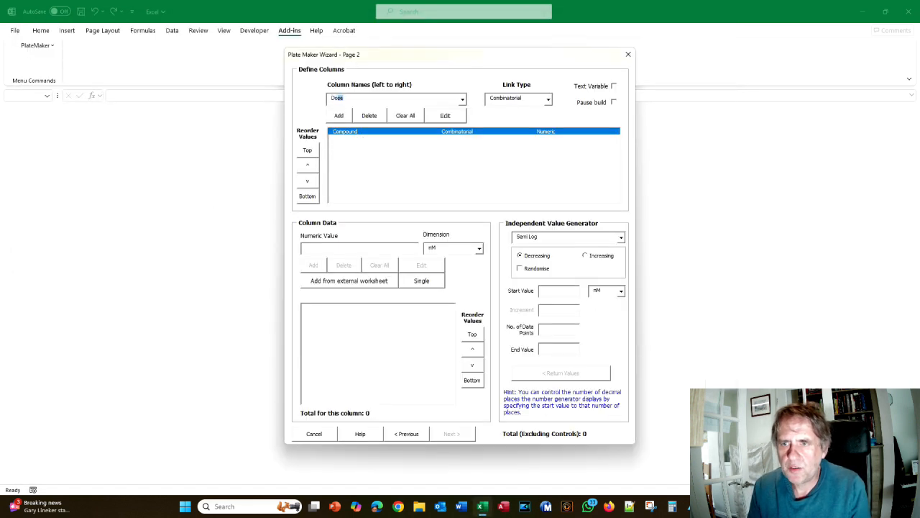
{"action": "key", "text": "Return"}
{"action": "type", "text": "EGFR Exposure Time"}
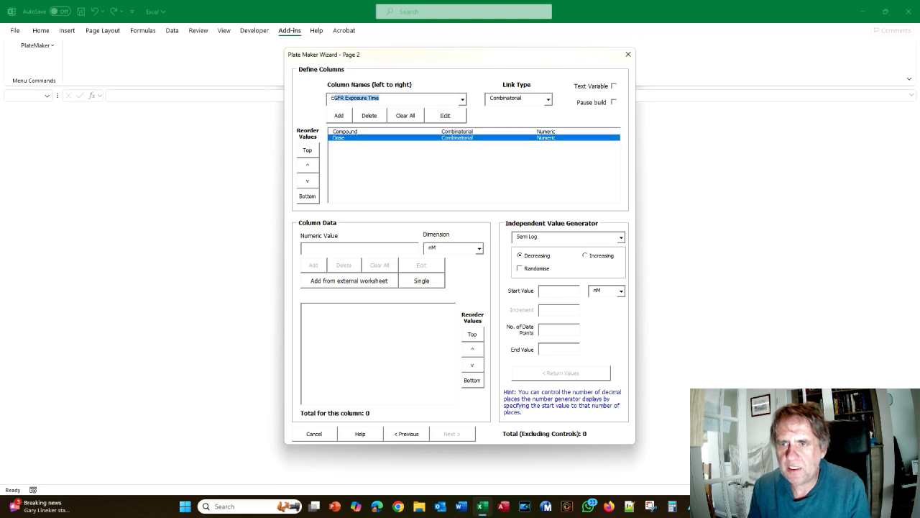
{"action": "key", "text": "Return"}
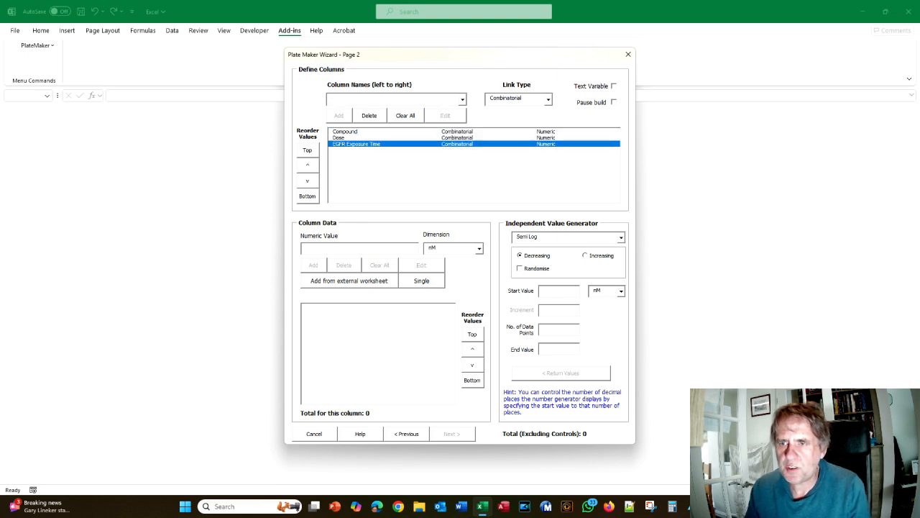
Make Compound a text variable filled with values Cmp 1 through Cmp 5
{"action": "left_click", "coordinate": [355, 132]}
{"action": "left_click", "coordinate": [613, 85]}
{"action": "left_click", "coordinate": [337, 247]}
{"action": "type", "text": "Compound"}
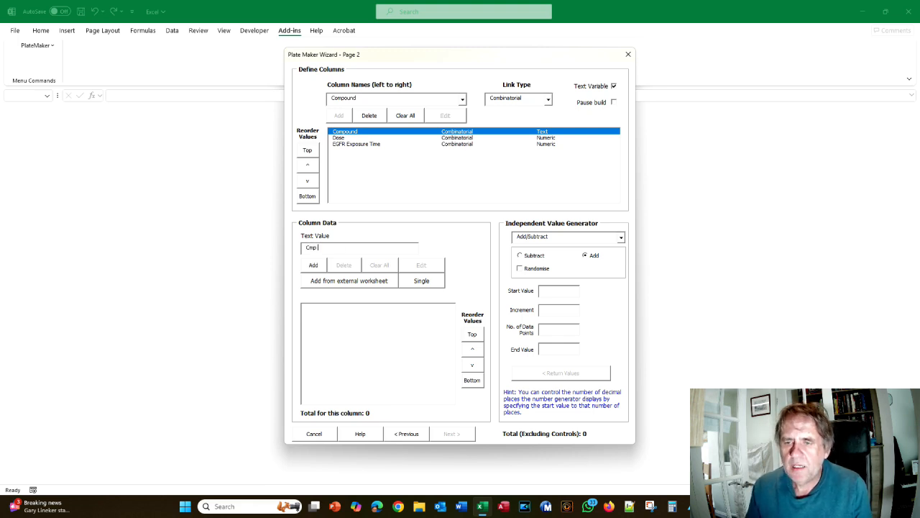
{"action": "left_click", "coordinate": [545, 288]}
{"action": "type", "text": "11"}
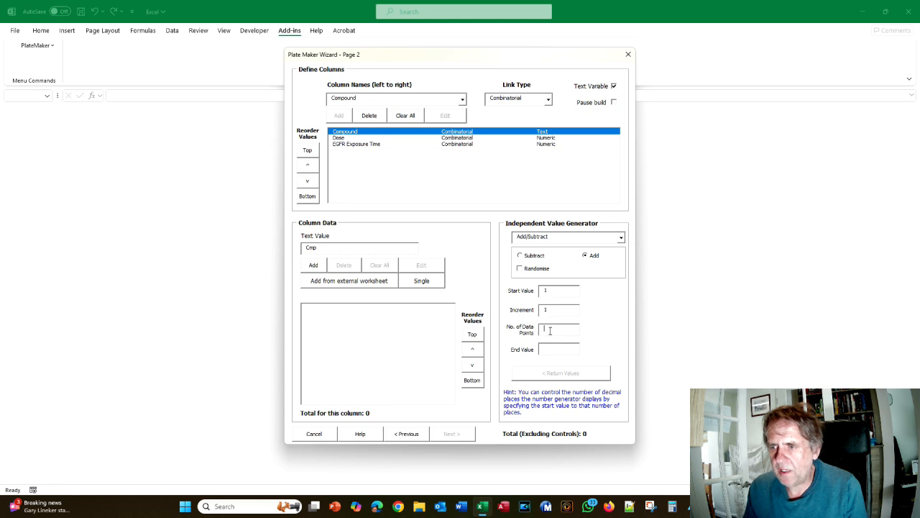
{"action": "type", "text": "5"}
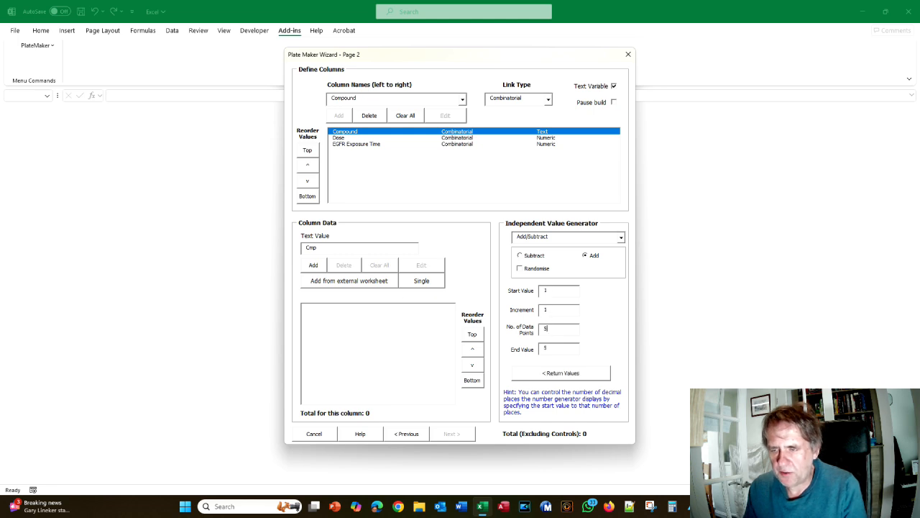
{"action": "left_click", "coordinate": [550, 374]}
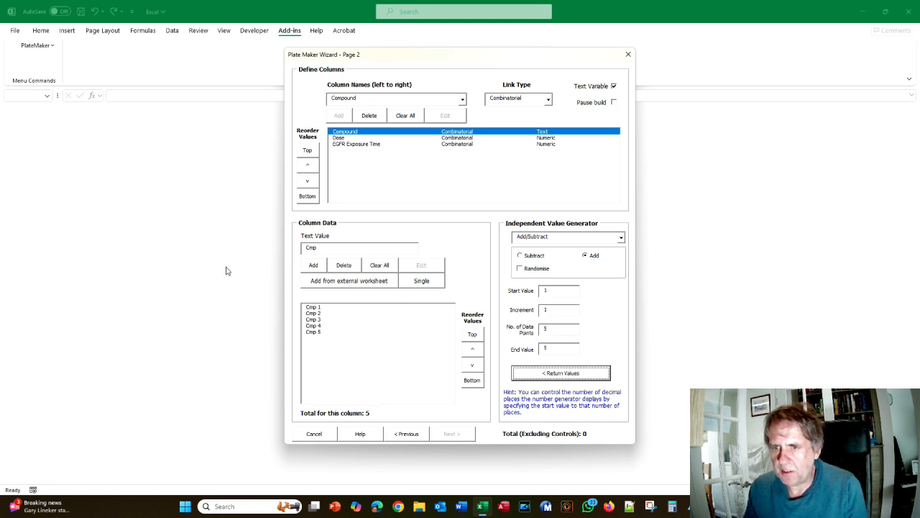
{"action": "left_click", "coordinate": [343, 138]}
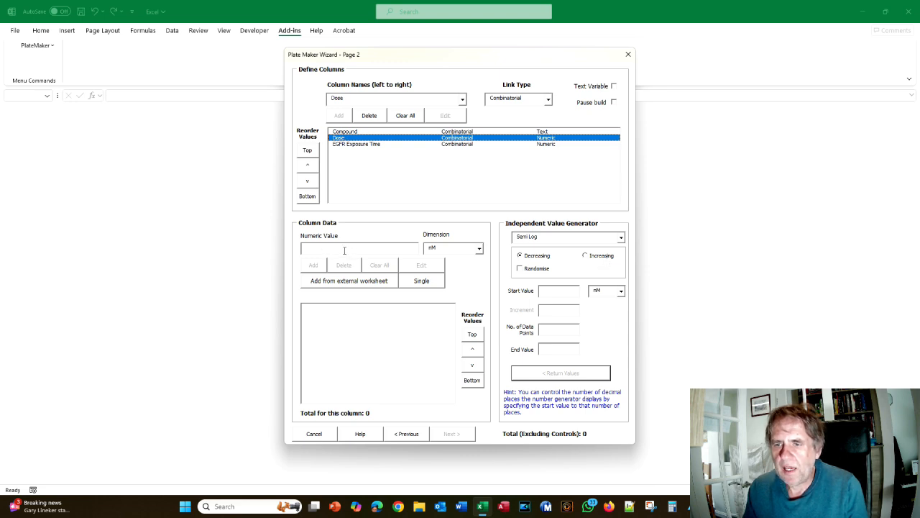
Generate four increasing log-spaced Dose values from 1 nM: 1, 10, 100 and 1000 nM
{"action": "key", "text": "alt+Tab"}
{"action": "key", "text": "alt+Tab"}
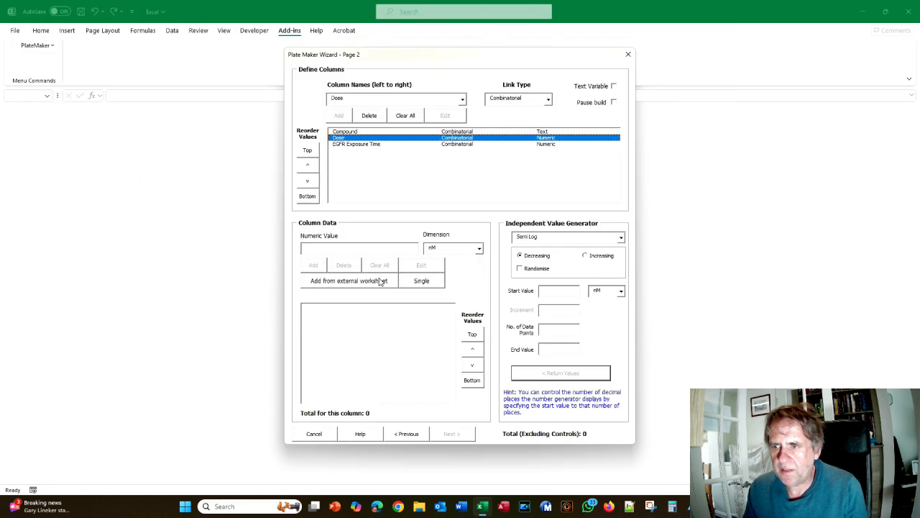
{"action": "type", "text": "1"}
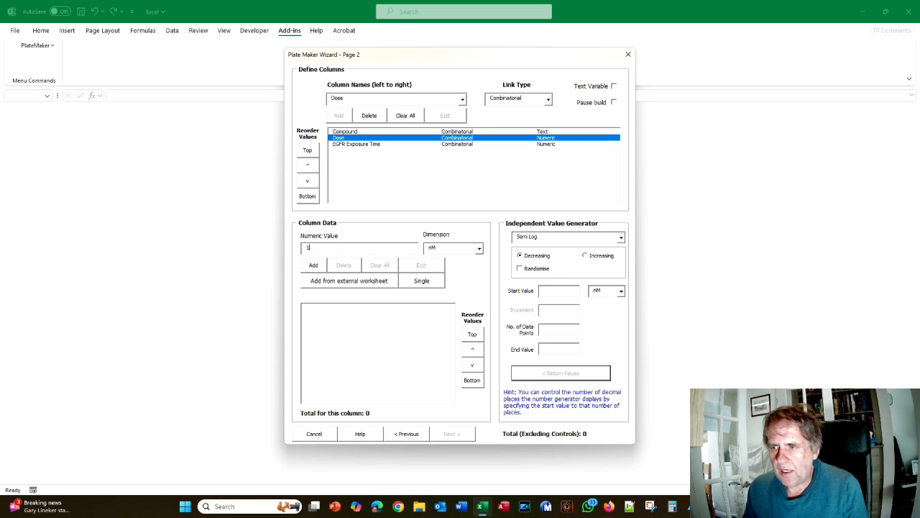
{"action": "left_click", "coordinate": [622, 237]}
{"action": "left_click", "coordinate": [603, 255]}
{"action": "left_click", "coordinate": [560, 294]}
{"action": "type", "text": "1"}
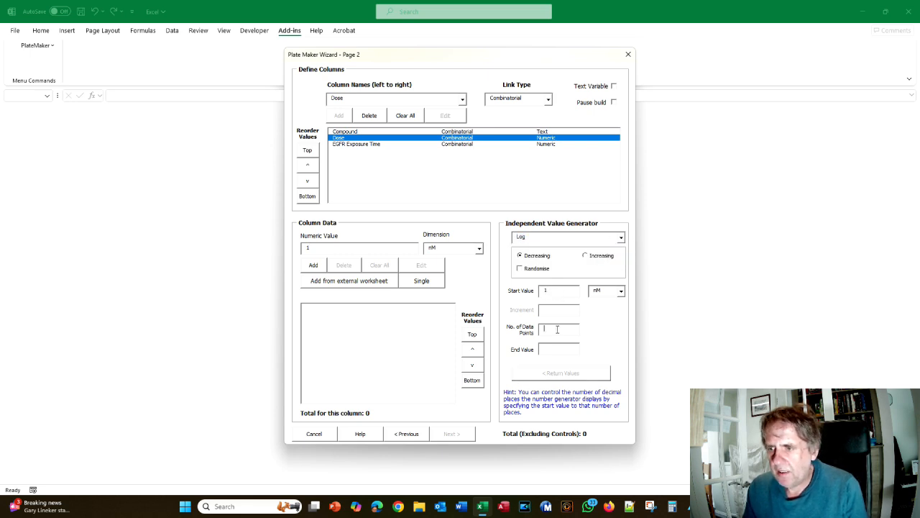
{"action": "type", "text": "4"}
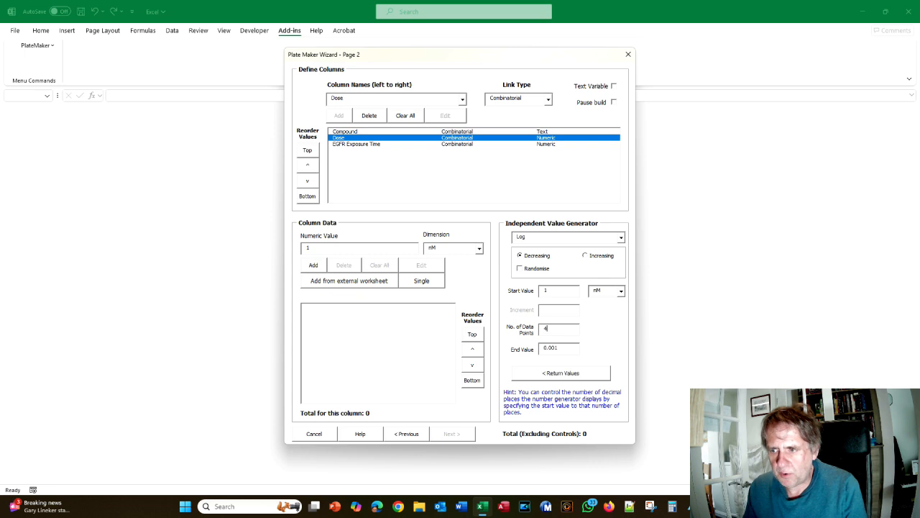
{"action": "left_click", "coordinate": [588, 258]}
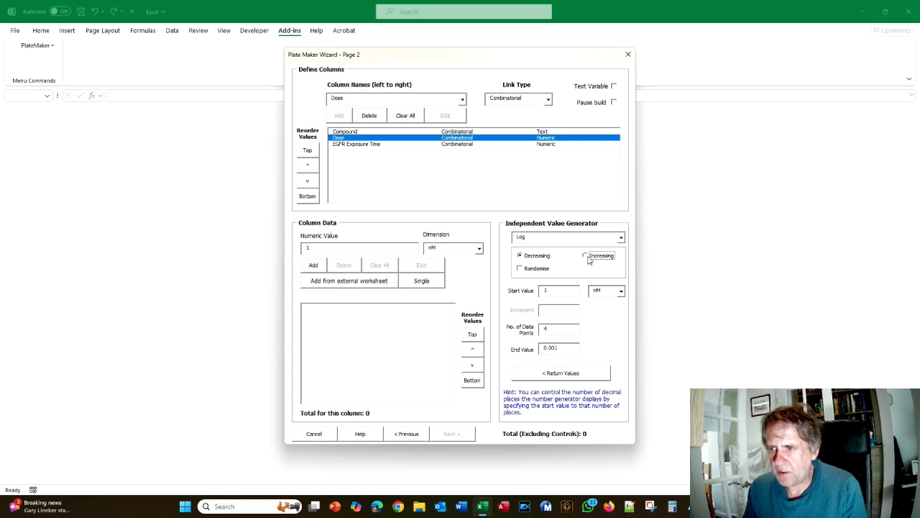
{"action": "left_click", "coordinate": [552, 376]}
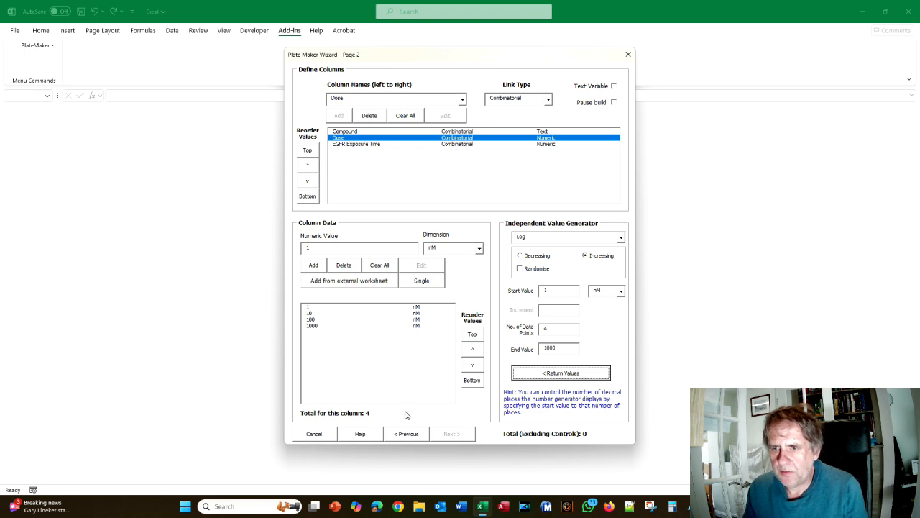
{"action": "left_click", "coordinate": [349, 144]}
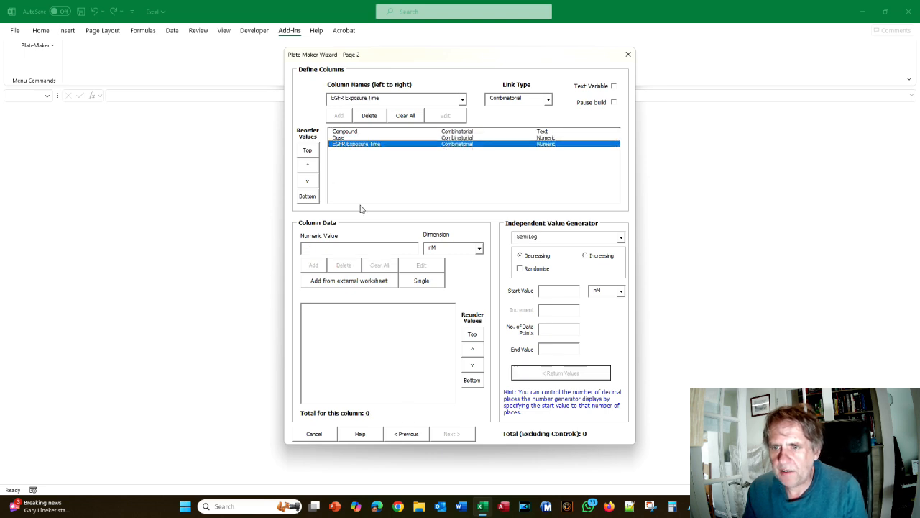
Set EGFR Exposure Time units to minutes and enter values 0, 1, 5, 10 and 30
{"action": "key", "text": "alt+Tab"}
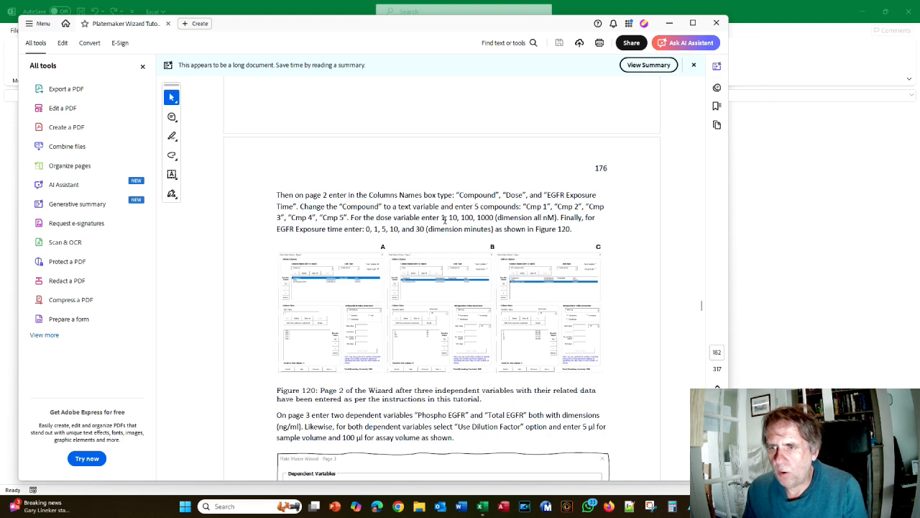
{"action": "key", "text": "alt+Tab"}
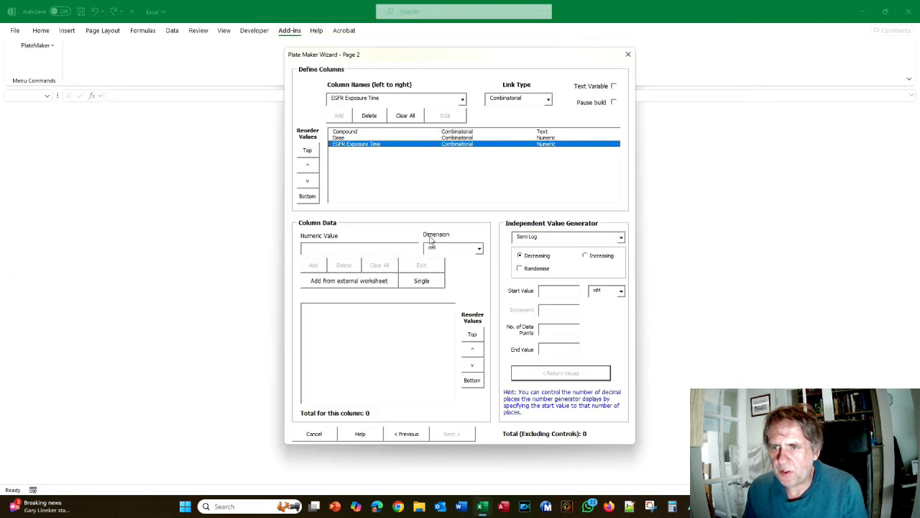
{"action": "left_click", "coordinate": [478, 249]}
{"action": "left_click", "coordinate": [437, 290]}
{"action": "left_click", "coordinate": [361, 247]}
{"action": "type", "text": "0"}
{"action": "key", "text": "Return"}
{"action": "type", "text": "1"}
{"action": "key", "text": "Return"}
{"action": "type", "text": "5"}
{"action": "key", "text": "Return"}
{"action": "type", "text": "10"}
{"action": "key", "text": "Return"}
{"action": "type", "text": "30"}
{"action": "key", "text": "Return"}
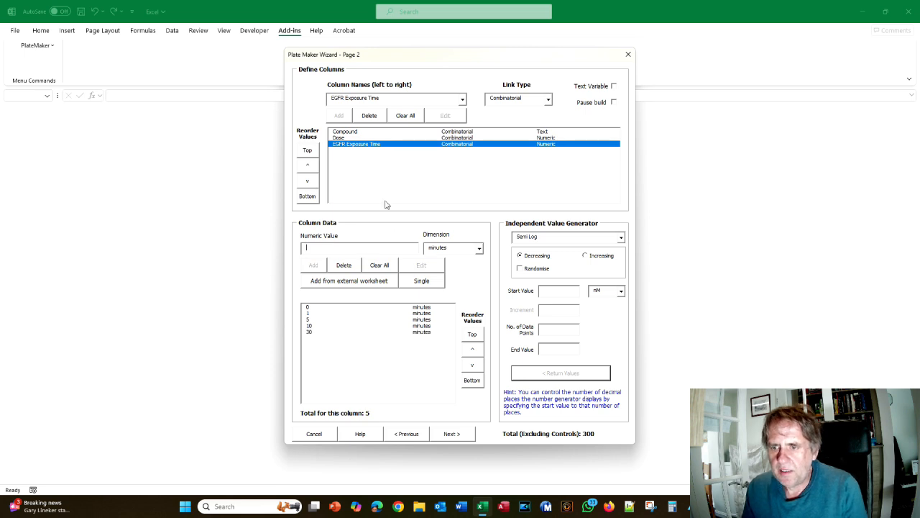
Review the Dose and Exposure Time columns, then advance to the dependent variables page
{"action": "left_click", "coordinate": [343, 138]}
{"action": "left_click", "coordinate": [389, 144]}
{"action": "key", "text": "alt+Tab"}
{"action": "scroll", "coordinate": [424, 234], "scroll_direction": "down", "scroll_amount": 1}
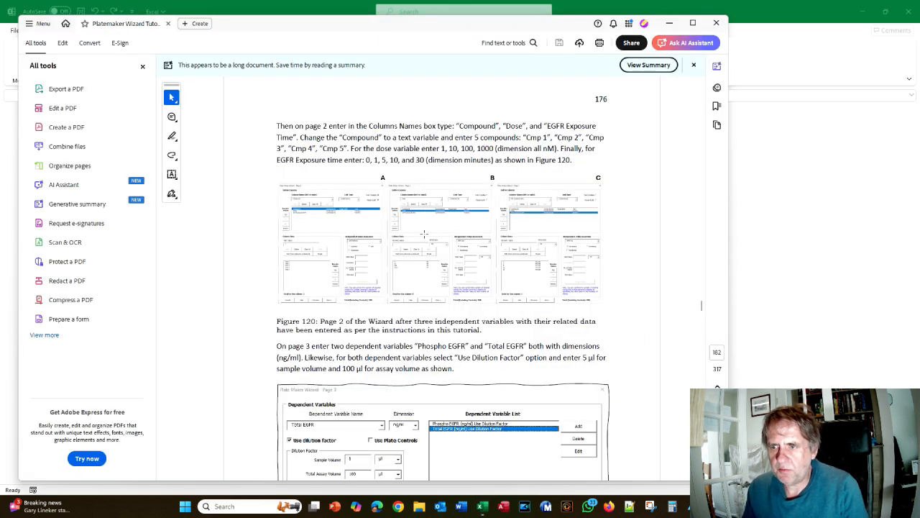
{"action": "key", "text": "alt+Tab"}
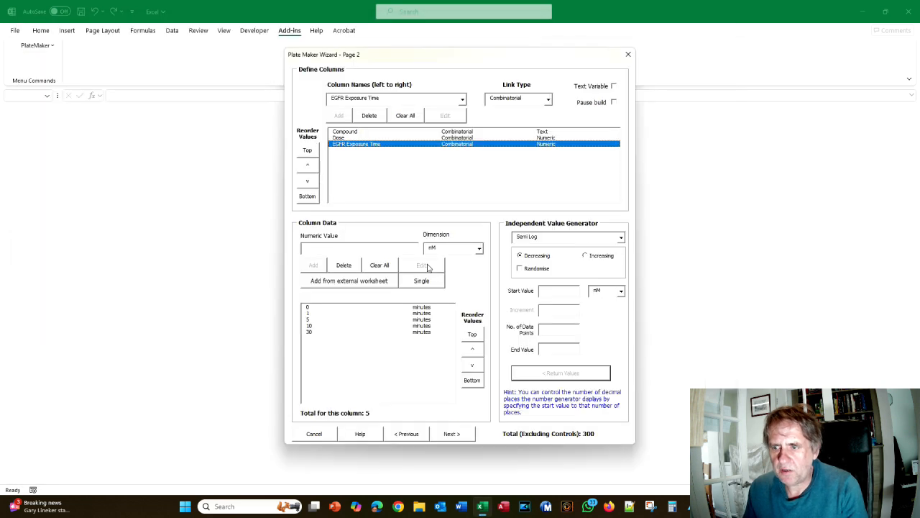
{"action": "left_click", "coordinate": [451, 436]}
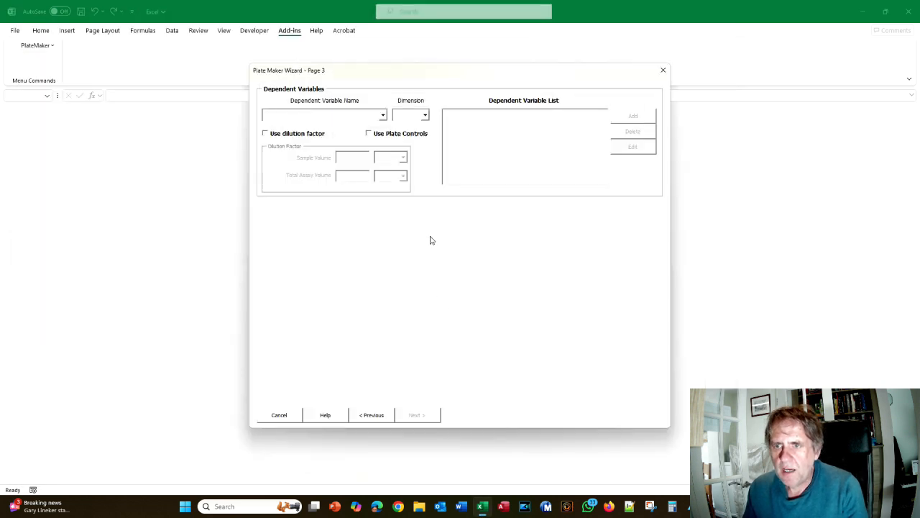
Add Phospho EGFR (Y1173) as a readout in ng/ml, diluted 5 µl into 100 µl
{"action": "key", "text": "alt+Tab"}
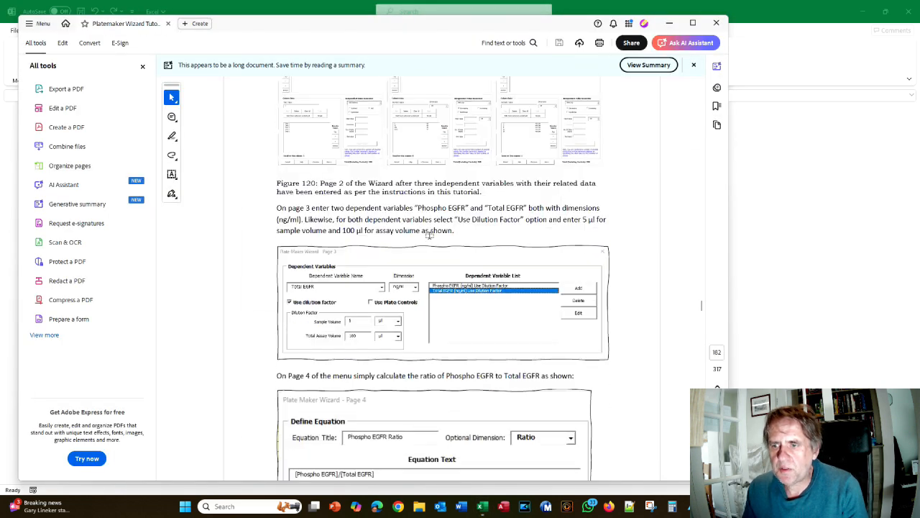
{"action": "key", "text": "alt+Tab"}
{"action": "left_click", "coordinate": [299, 112]}
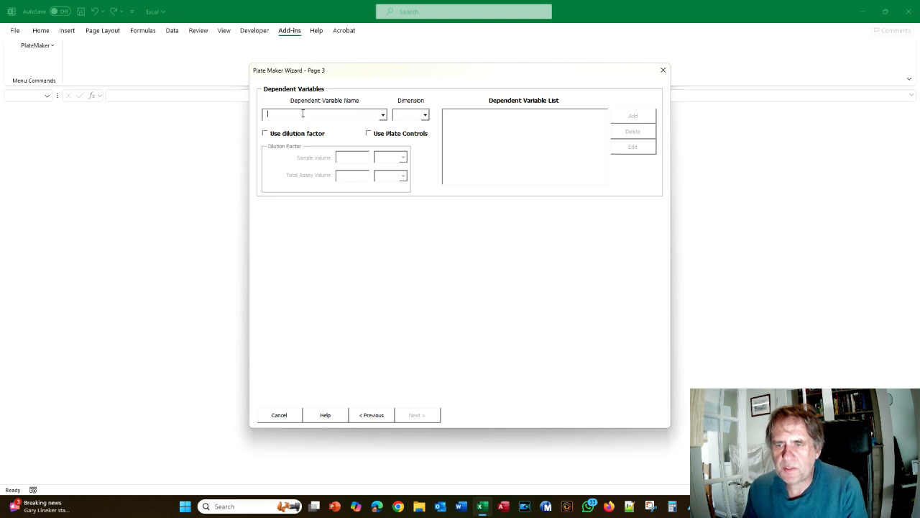
{"action": "type", "text": "Phospho EGFR (Y1173"}
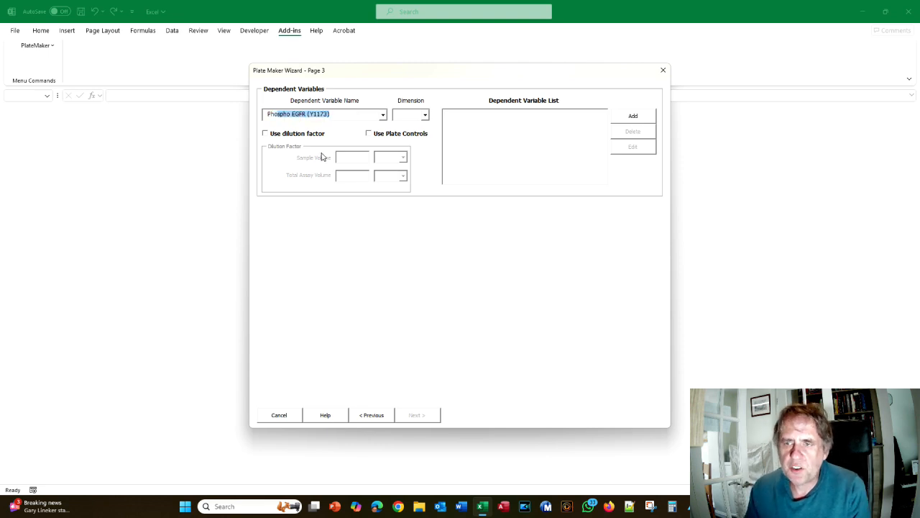
{"action": "key", "text": "alt+Tab"}
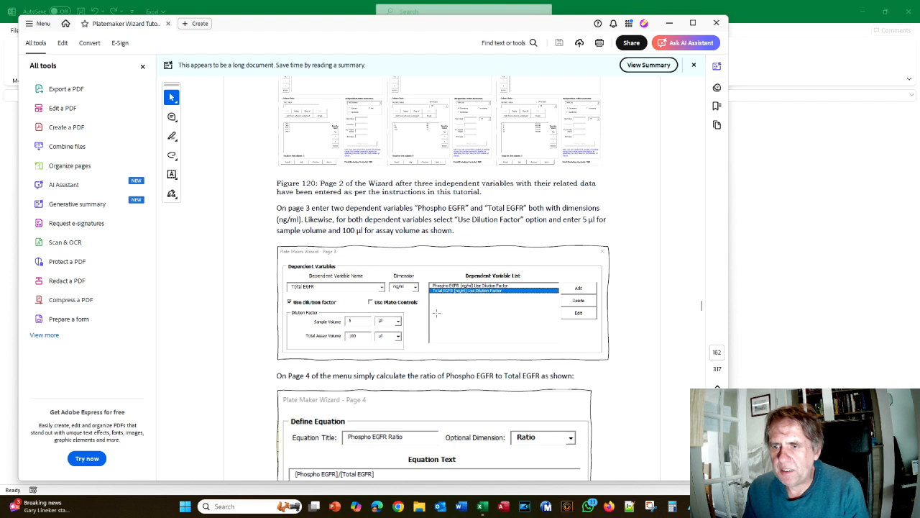
{"action": "key", "text": "alt+Tab"}
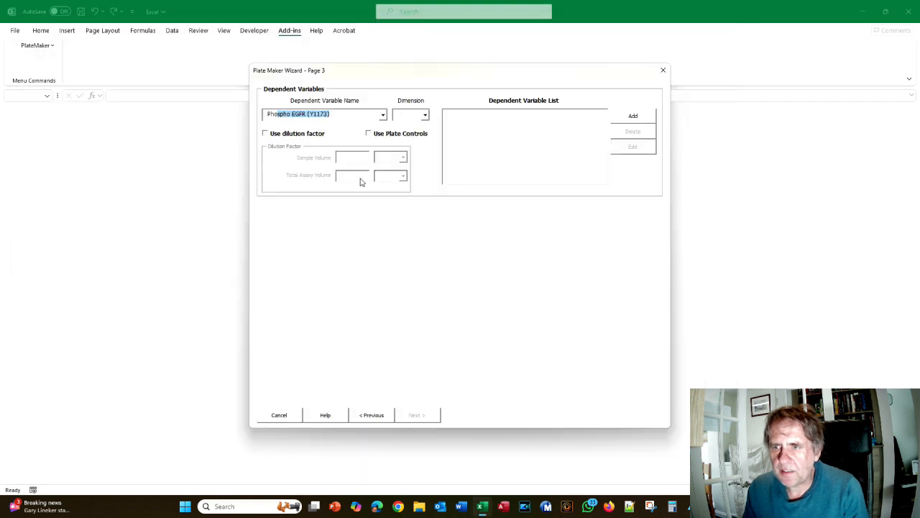
{"action": "left_click", "coordinate": [265, 133]}
{"action": "left_click", "coordinate": [350, 158]}
{"action": "type", "text": "5"}
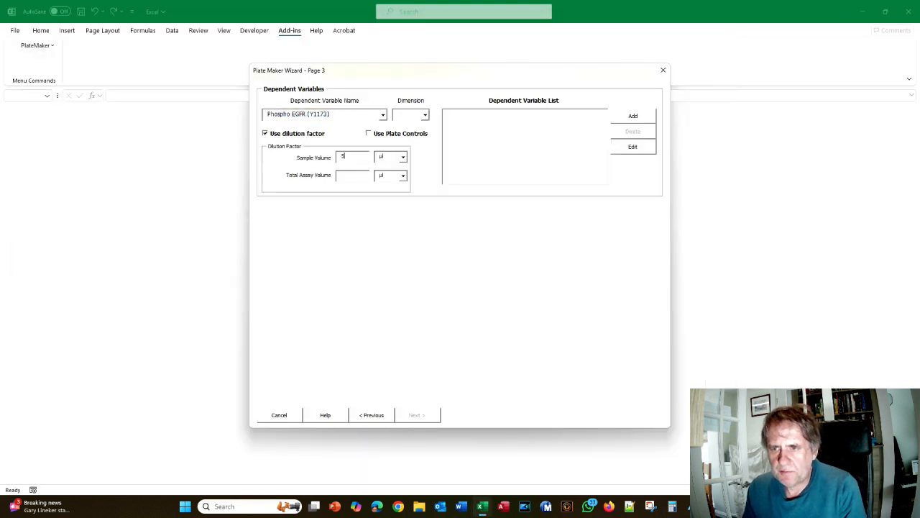
{"action": "left_click", "coordinate": [358, 177]}
{"action": "type", "text": "100"}
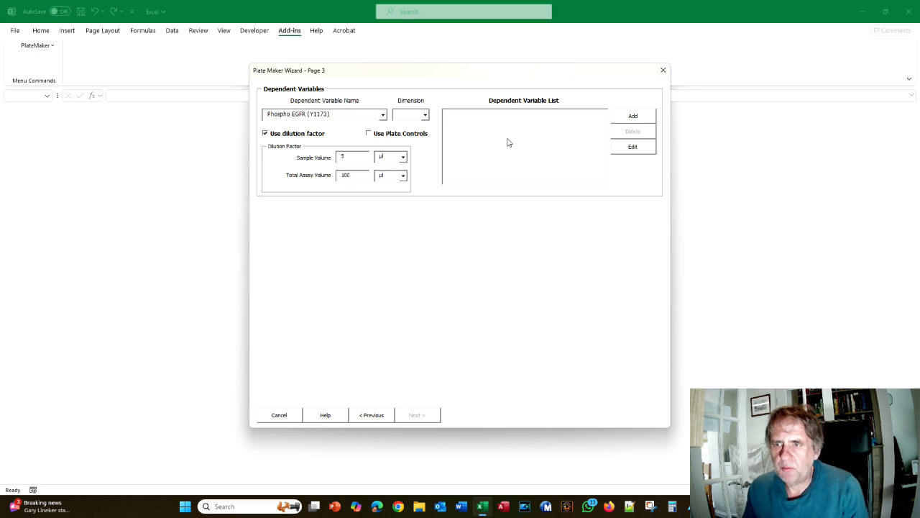
{"action": "left_click", "coordinate": [426, 118]}
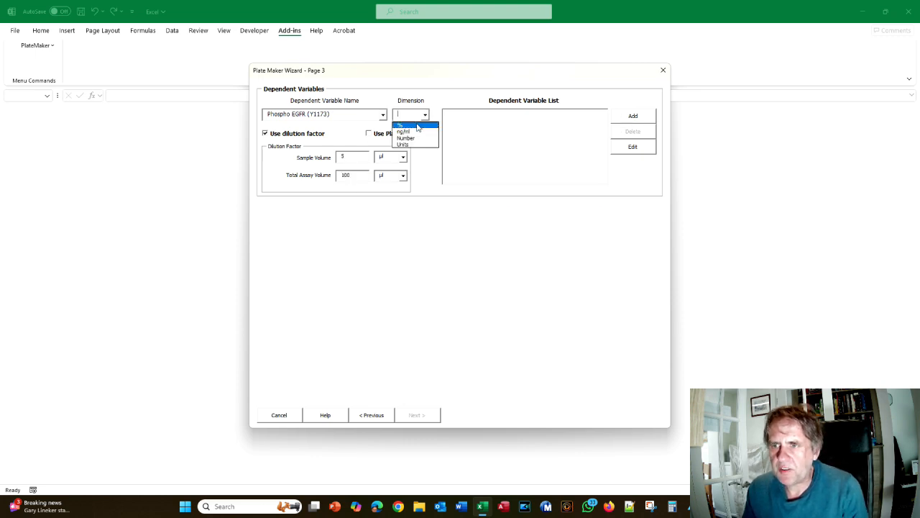
{"action": "left_click", "coordinate": [415, 127]}
{"action": "left_click", "coordinate": [639, 116]}
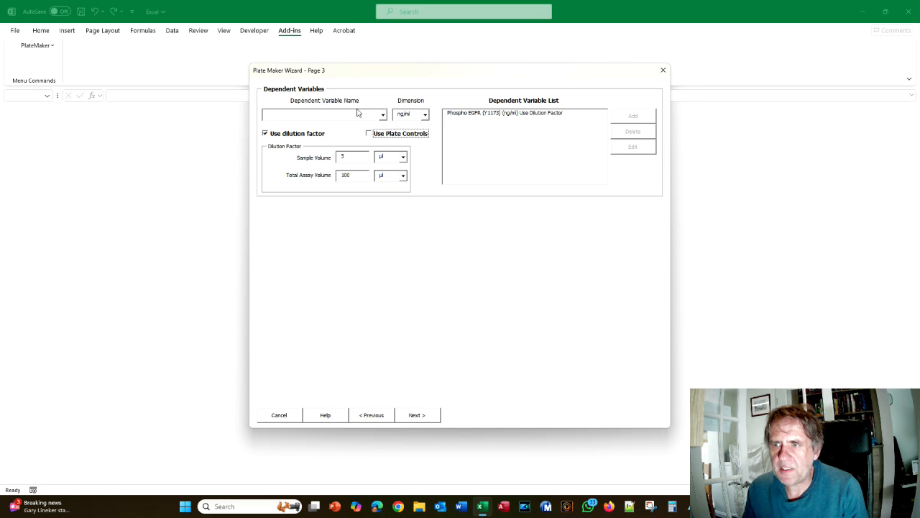
Add Total EGFR as a second readout and advance to the equation page
{"action": "left_click", "coordinate": [382, 115]}
{"action": "left_click", "coordinate": [291, 153]}
{"action": "key", "text": "alt+Tab"}
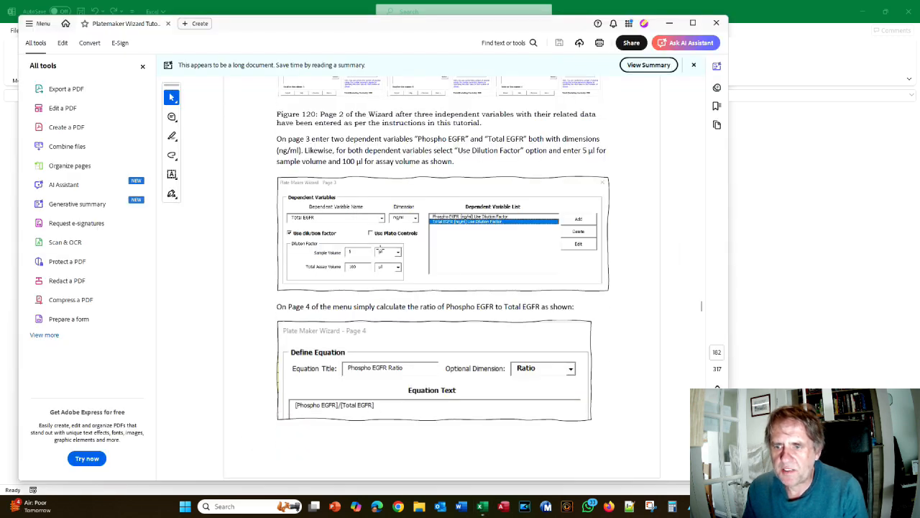
{"action": "key", "text": "alt+Tab"}
{"action": "left_click", "coordinate": [633, 118]}
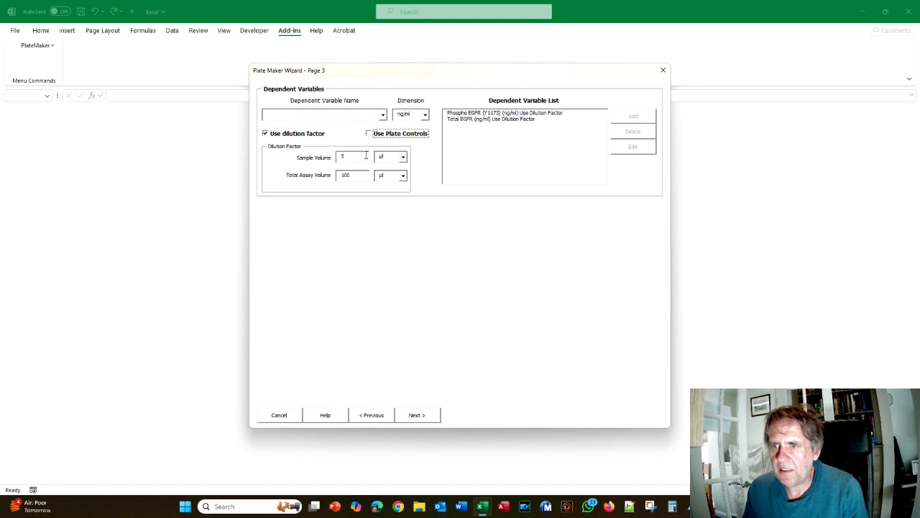
{"action": "key", "text": "alt+Tab"}
{"action": "key", "text": "alt+Tab"}
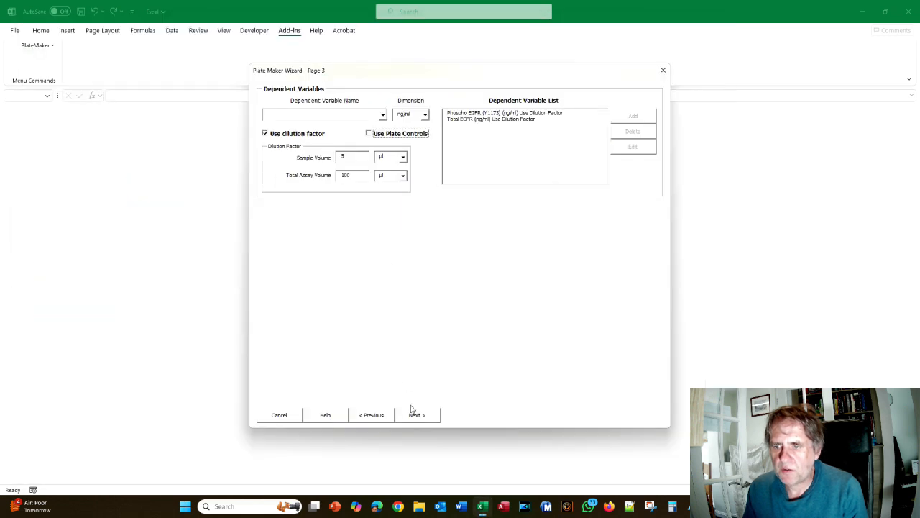
{"action": "left_click", "coordinate": [416, 414]}
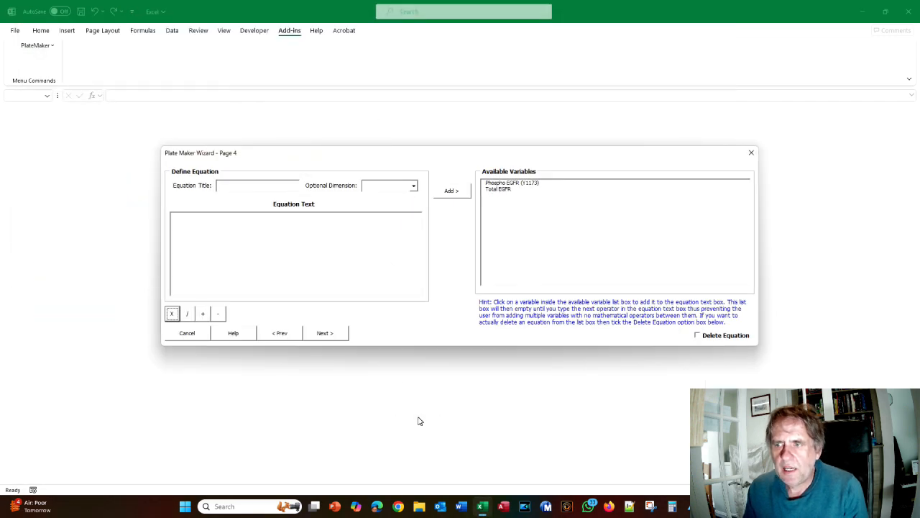
{"action": "key", "text": "alt+Tab"}
Title the new equation 'Phospho EGFR ratio'
{"action": "scroll", "coordinate": [410, 334], "scroll_direction": "down", "scroll_amount": 2}
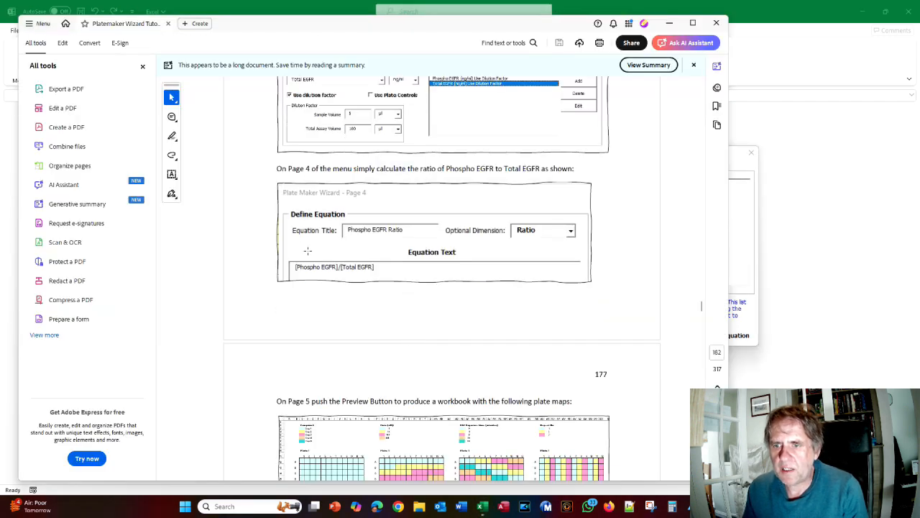
{"action": "key", "text": "alt+Tab"}
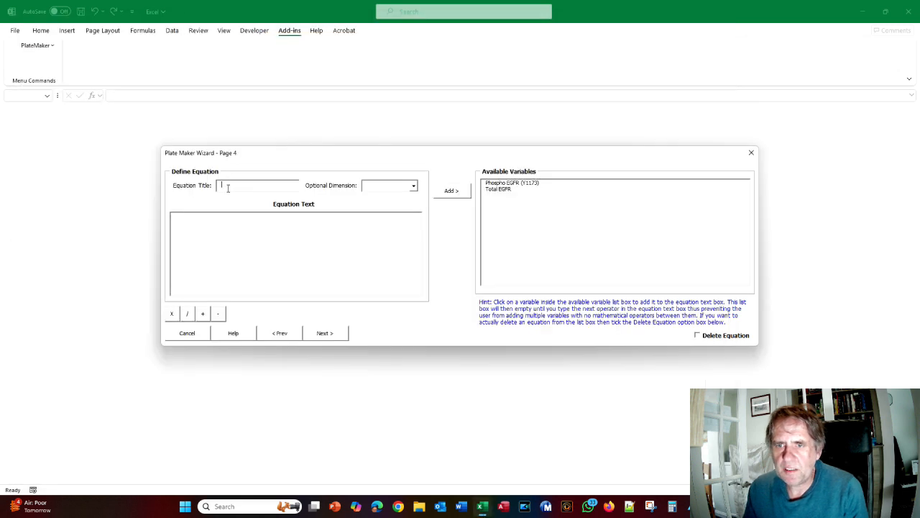
{"action": "left_click", "coordinate": [227, 187]}
{"action": "type", "text": "Phospho EGFR"}
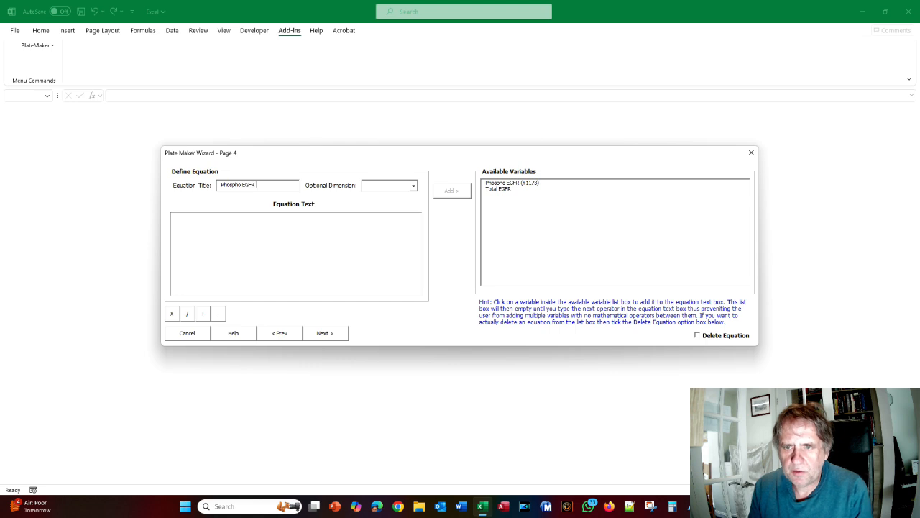
{"action": "key", "text": "BackSpace"}
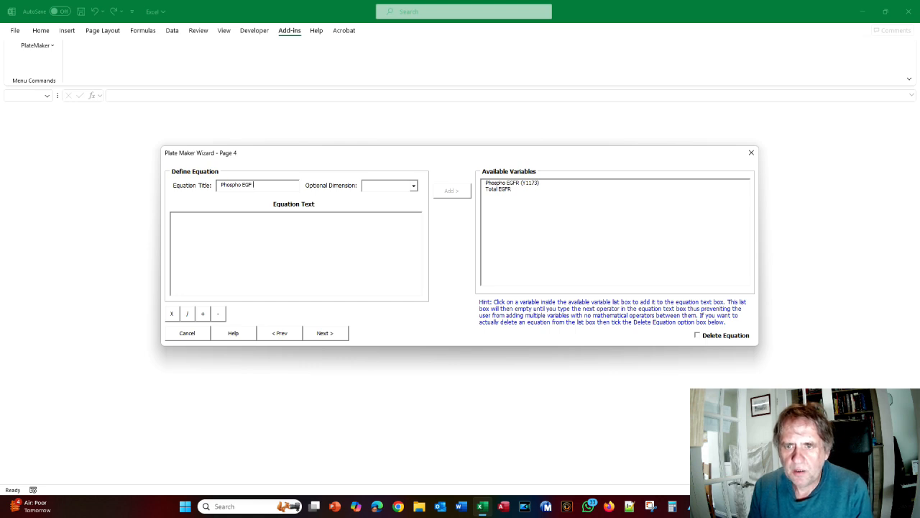
{"action": "type", "text": "R at"}
{"action": "key", "text": "BackSpace"}
{"action": "key", "text": "BackSpace"}
{"action": "type", "text": "r"}
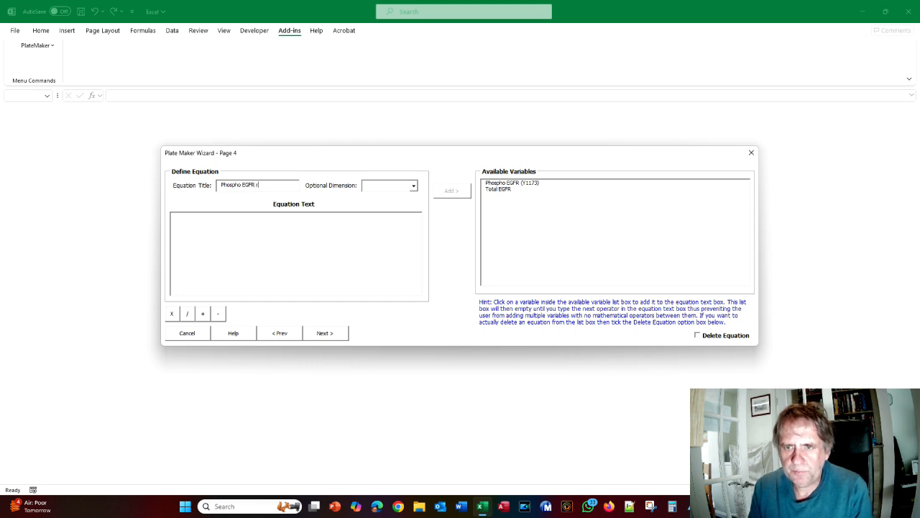
{"action": "type", "text": "atio"}
Define it as Phospho EGFR (Y1173) / Total EGFR with dimension Ratio, add it, and continue to plate layout
{"action": "left_click", "coordinate": [401, 186]}
{"action": "left_click", "coordinate": [398, 208]}
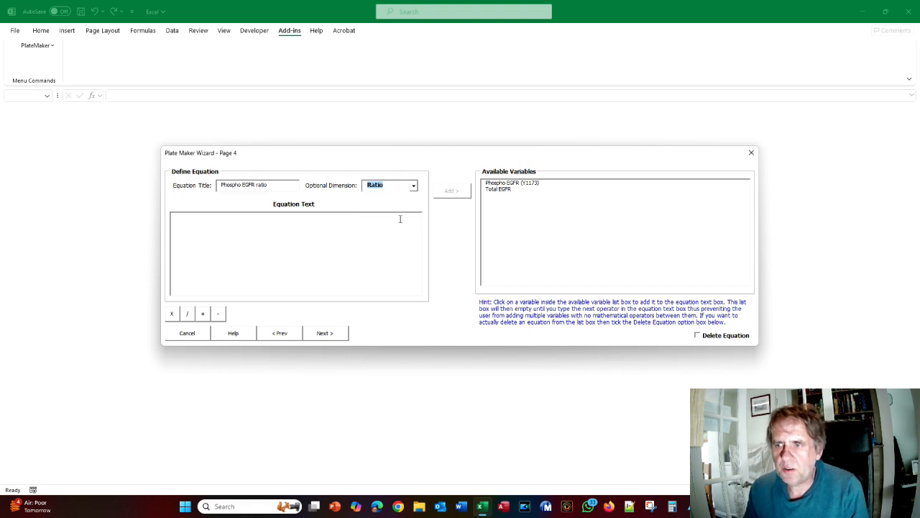
{"action": "left_click", "coordinate": [513, 184]}
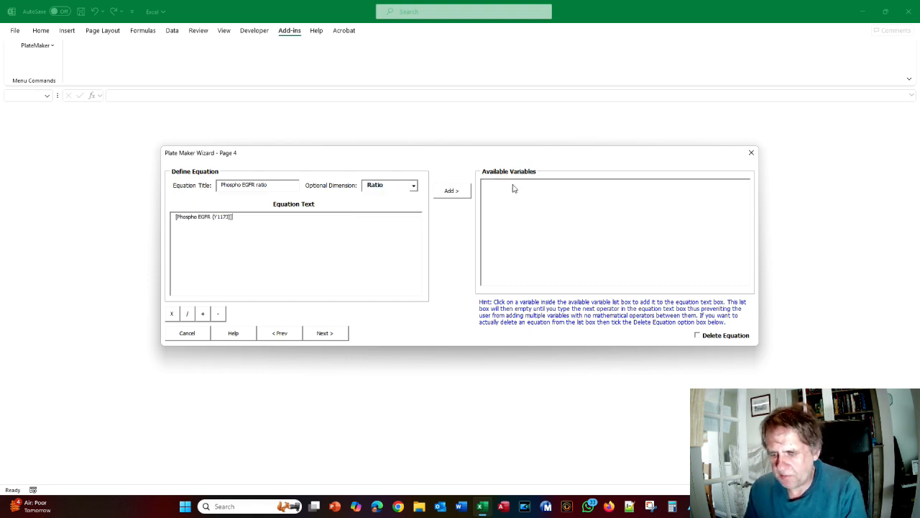
{"action": "type", "text": "/"}
{"action": "left_click", "coordinate": [504, 190]}
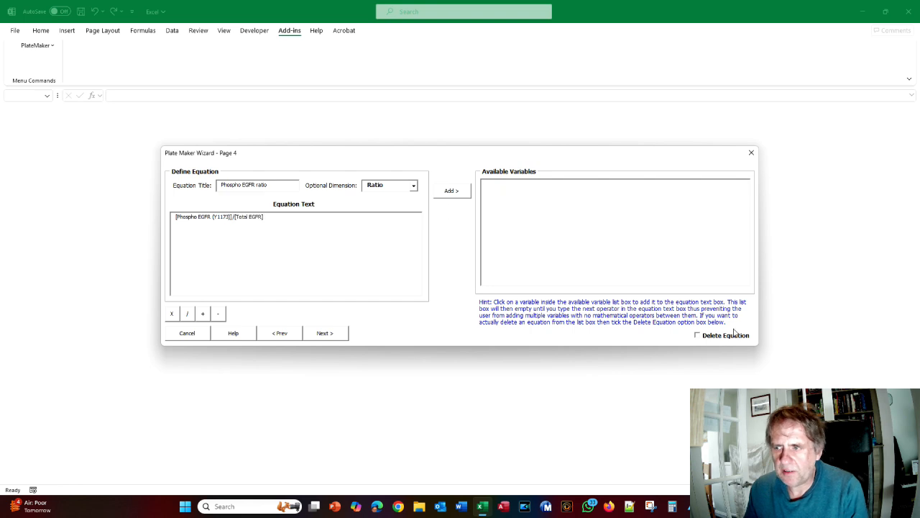
{"action": "left_click", "coordinate": [456, 193]}
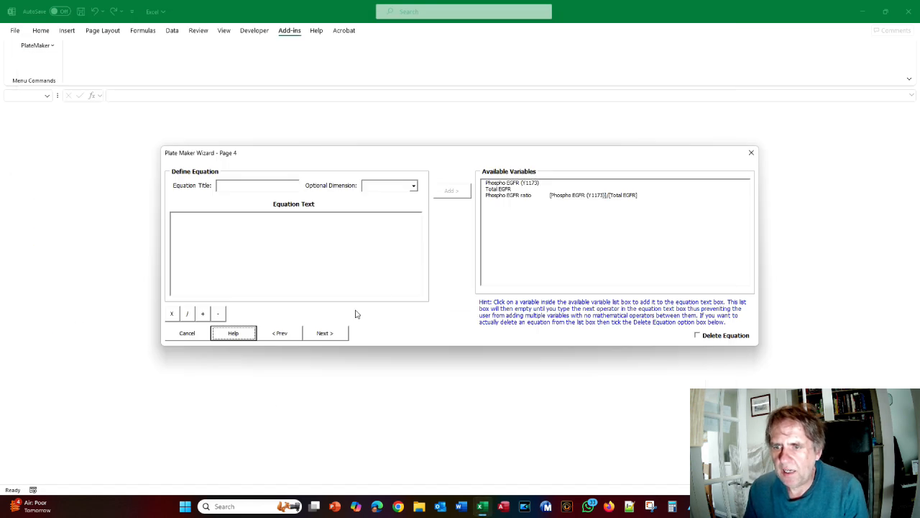
{"action": "left_click", "coordinate": [339, 333]}
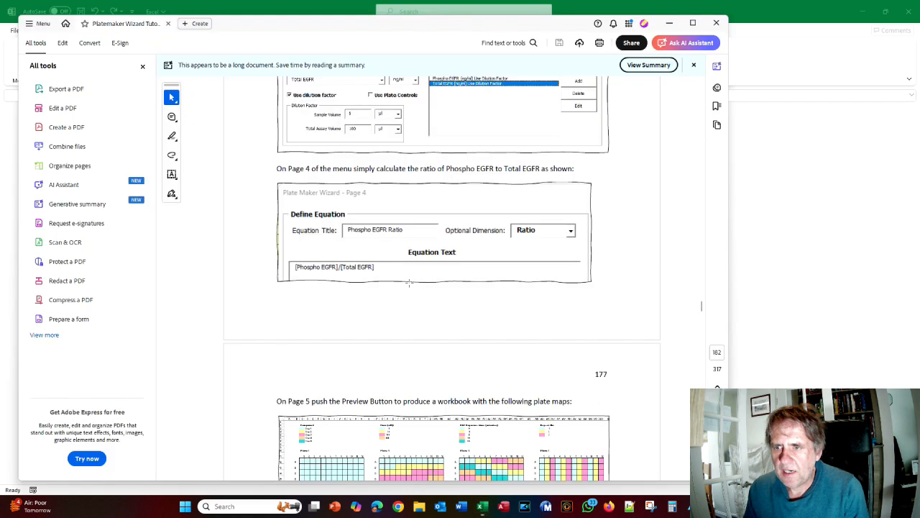
{"action": "scroll", "coordinate": [409, 283], "scroll_direction": "down", "scroll_amount": 5}
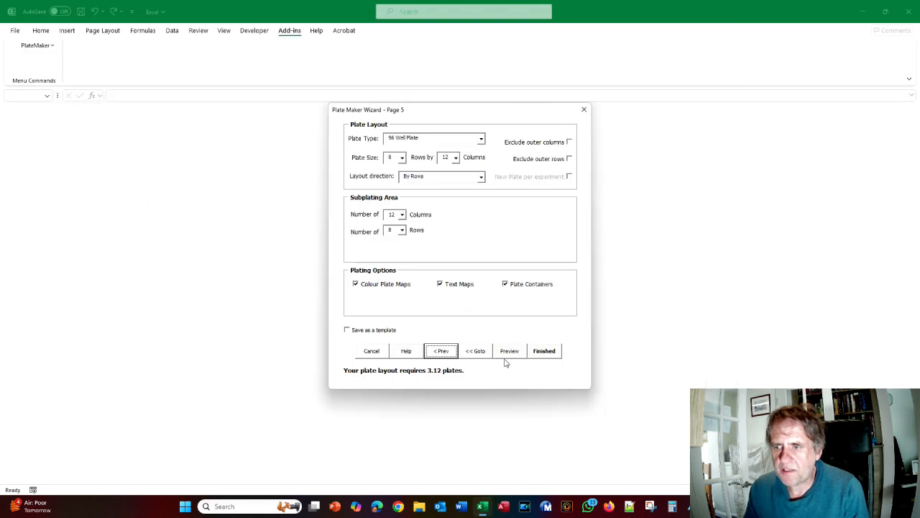
Preview the plate-map workbook and bring up the tutorial's matching page 177
{"action": "left_click", "coordinate": [507, 352]}
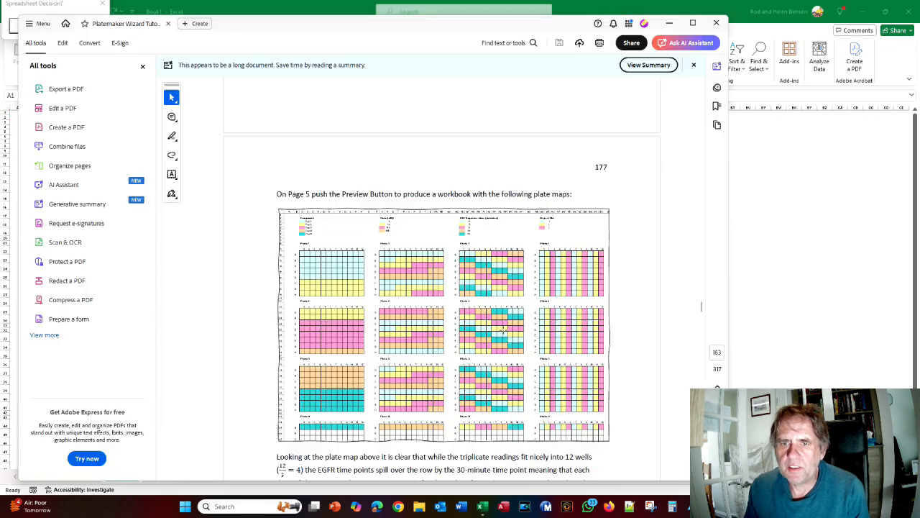
{"action": "scroll", "coordinate": [462, 309], "scroll_direction": "down", "scroll_amount": 3}
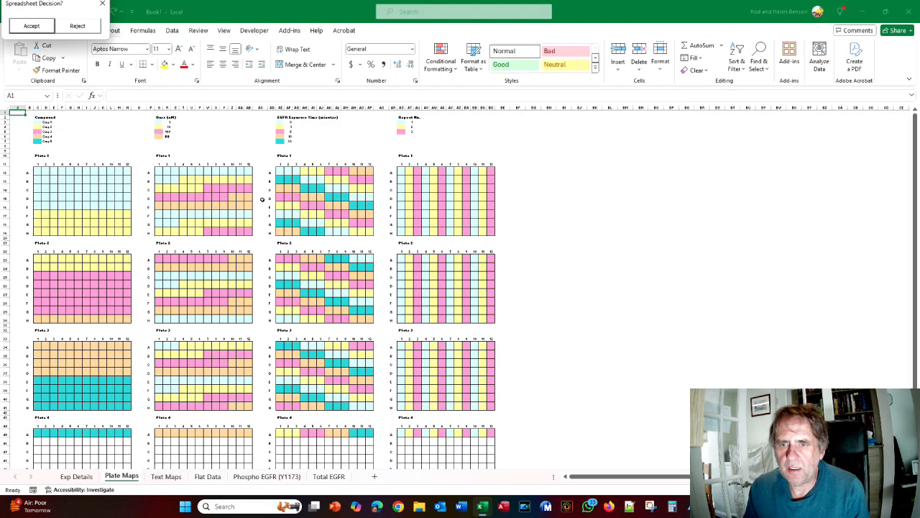
{"action": "key", "text": "alt+Tab"}
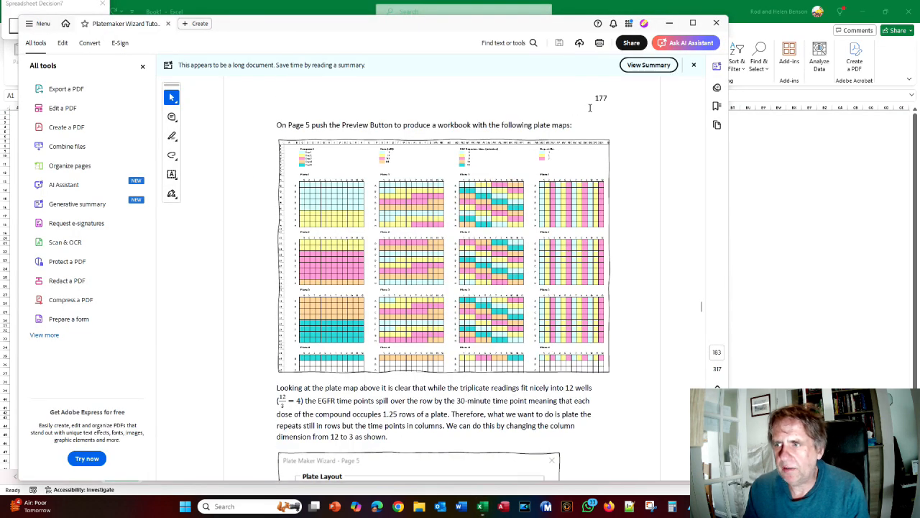
Review the previewed plate maps, then reject the preview workbook
{"action": "key", "text": "alt+Tab"}
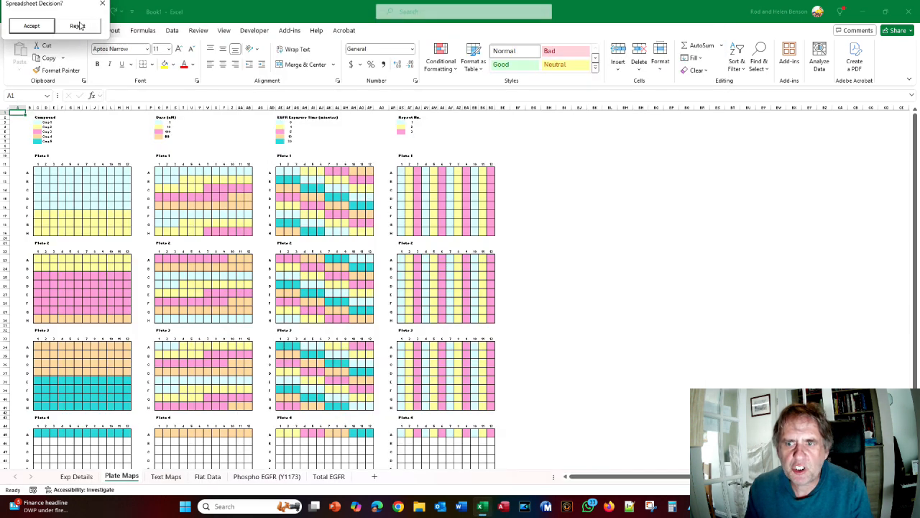
{"action": "left_click", "coordinate": [77, 25]}
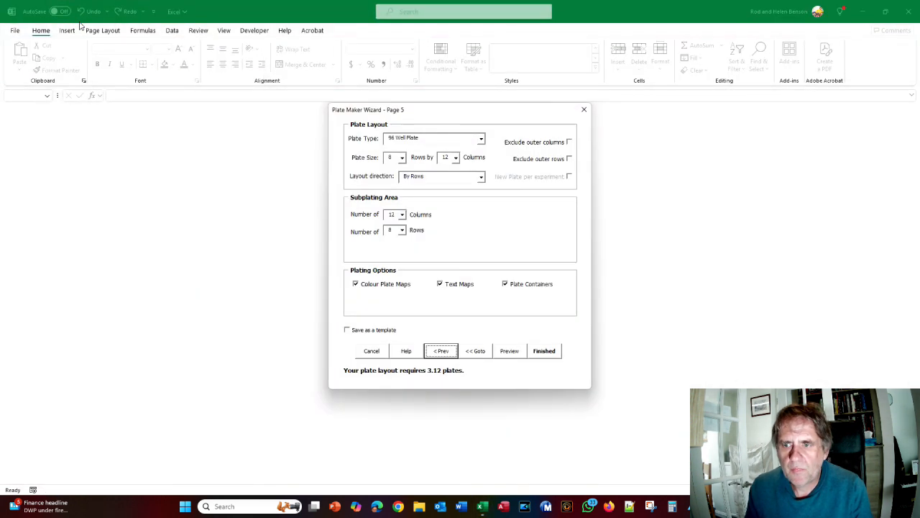
Set subplating to 3 columns, check Figure 121 in the tutorial, and preview the new layout
{"action": "left_click", "coordinate": [391, 215]}
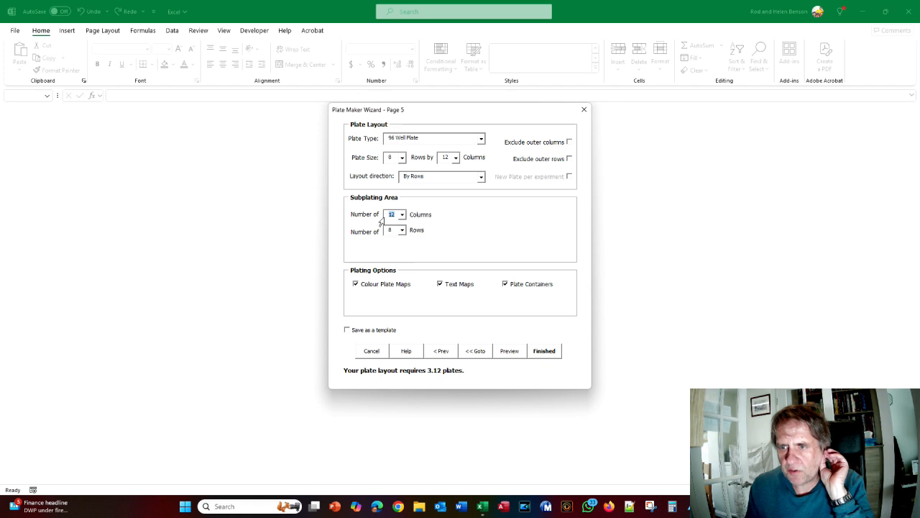
{"action": "type", "text": "3"}
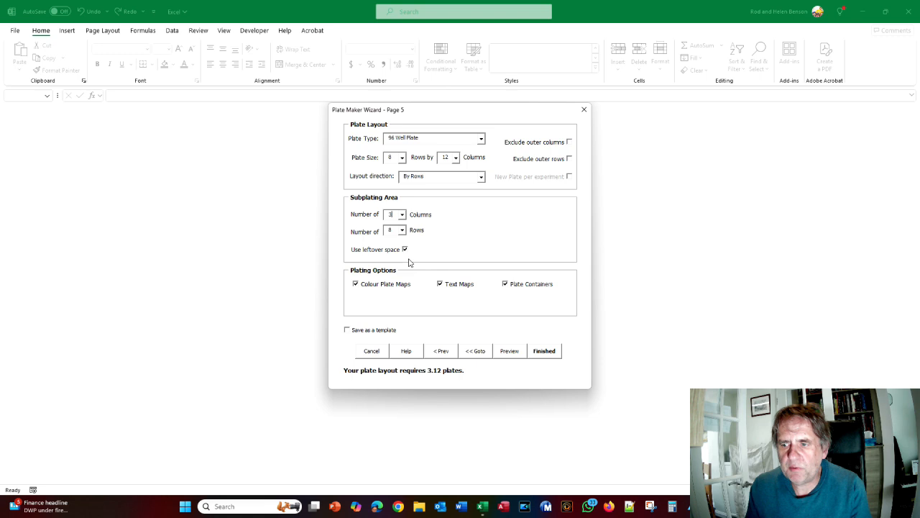
{"action": "key", "text": "alt+Tab"}
{"action": "scroll", "coordinate": [407, 261], "scroll_direction": "down", "scroll_amount": 10}
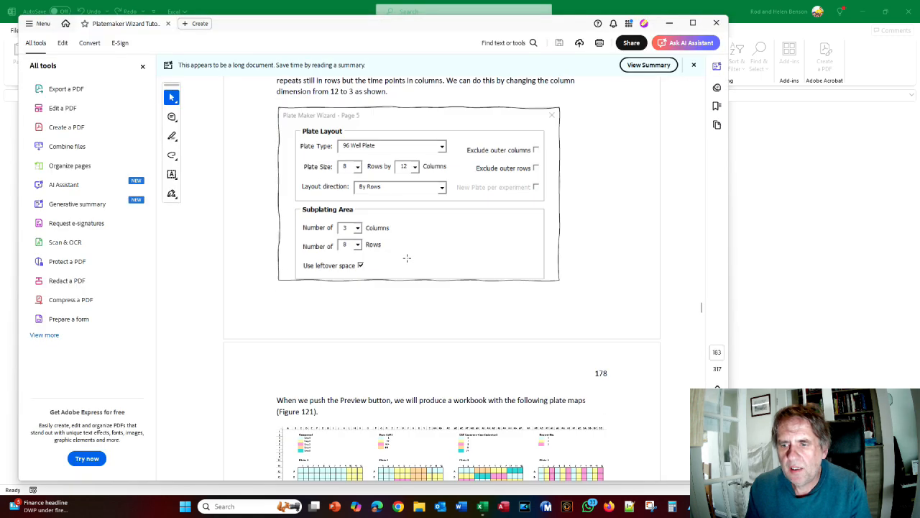
{"action": "scroll", "coordinate": [407, 261], "scroll_direction": "down", "scroll_amount": 3}
{"action": "key", "text": "alt+Tab"}
{"action": "left_click", "coordinate": [510, 351]}
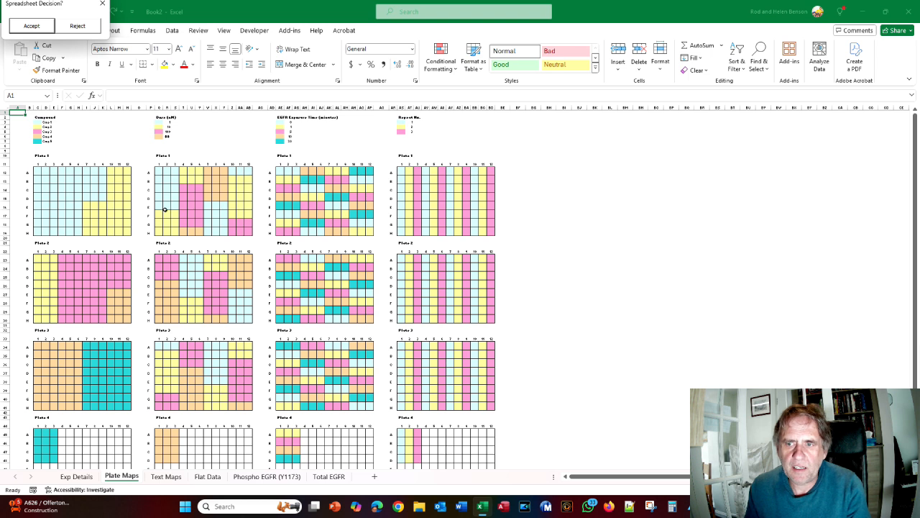
Compare the Book2 plate maps against the tutorial's Figure 121, then reject the preview
{"action": "key", "text": "alt+Tab"}
{"action": "scroll", "coordinate": [314, 223], "scroll_direction": "down", "scroll_amount": 1}
{"action": "scroll", "coordinate": [314, 223], "scroll_direction": "down", "scroll_amount": 2}
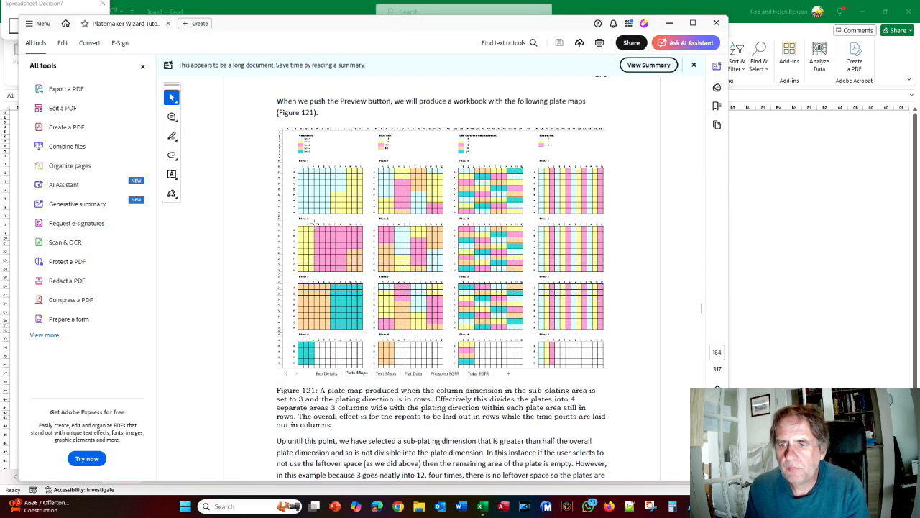
{"action": "scroll", "coordinate": [314, 223], "scroll_direction": "down", "scroll_amount": 2}
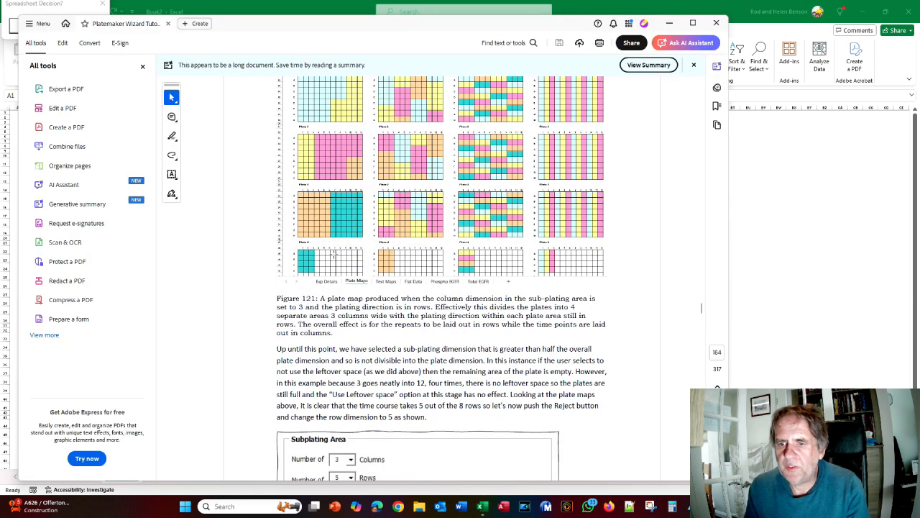
{"action": "key", "text": "alt+Tab"}
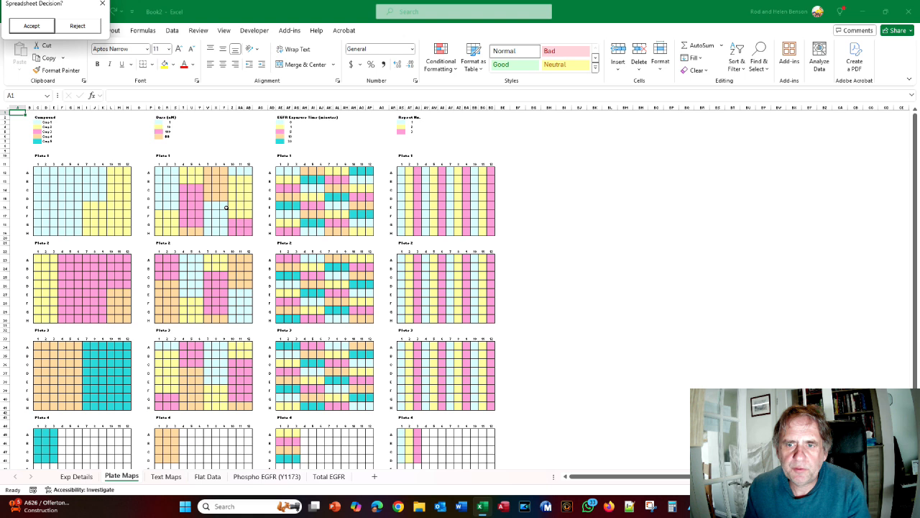
{"action": "key", "text": "alt+Tab"}
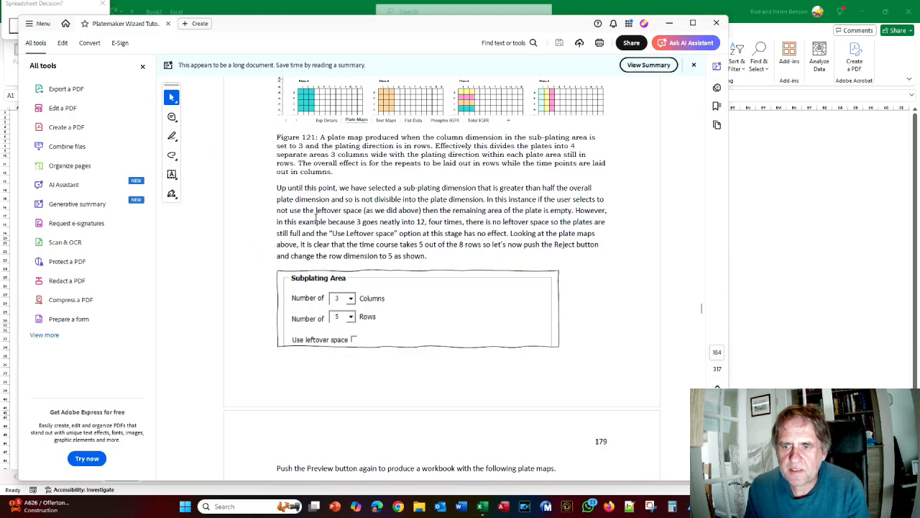
{"action": "scroll", "coordinate": [315, 217], "scroll_direction": "down", "scroll_amount": 2}
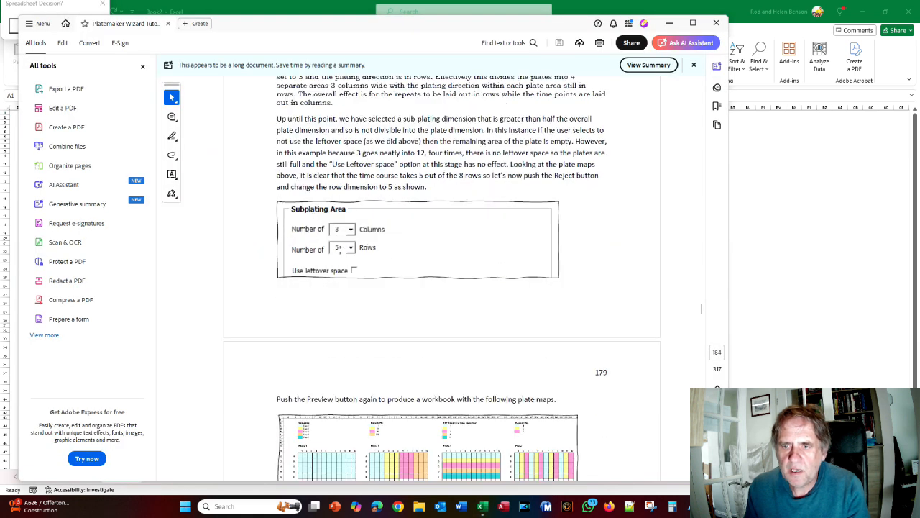
{"action": "key", "text": "alt+Tab"}
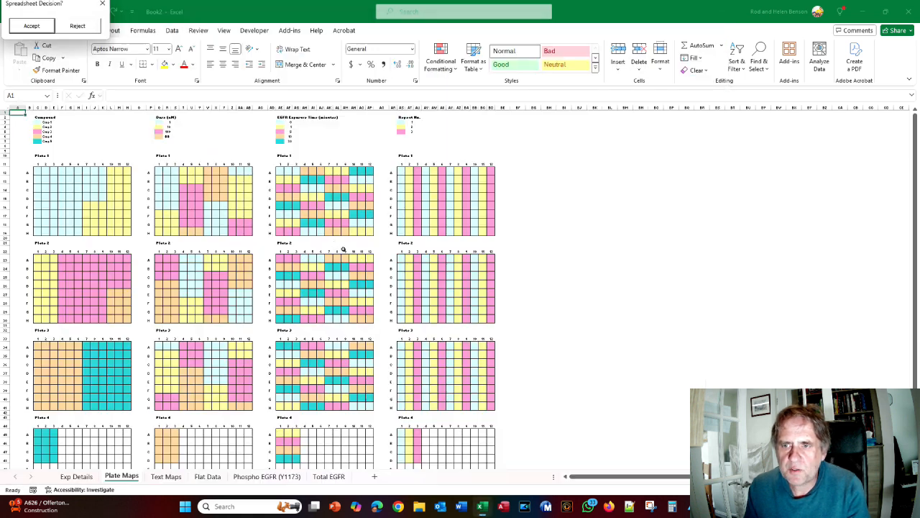
{"action": "left_click", "coordinate": [77, 26]}
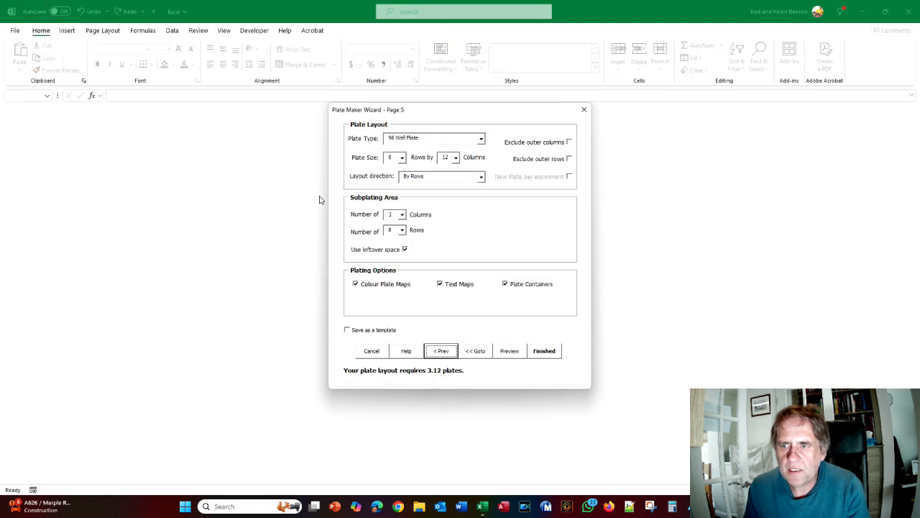
Change subplating to 5 rows, turn off leftover space, and preview the 5-plate layout
{"action": "double_click", "coordinate": [393, 231]}
{"action": "type", "text": "5"}
{"action": "left_click", "coordinate": [405, 250]}
{"action": "left_click", "coordinate": [507, 352]}
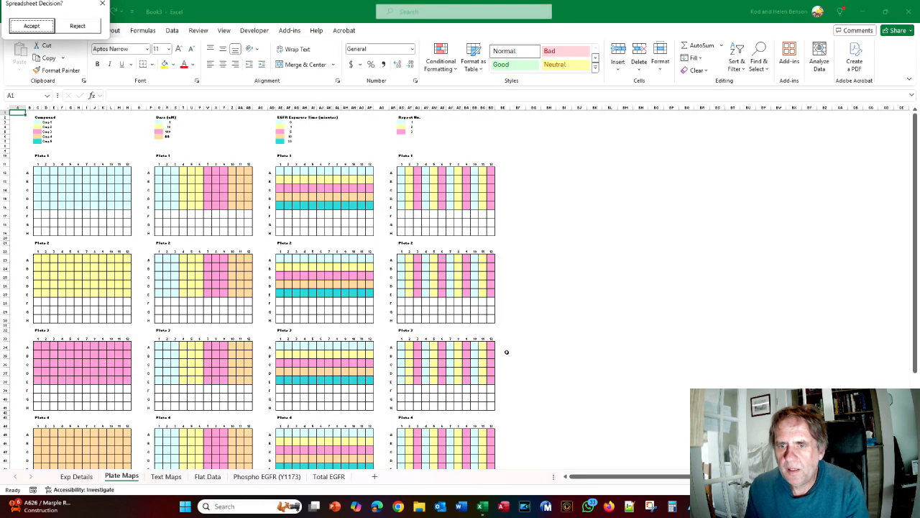
{"action": "key", "text": "alt+Tab"}
{"action": "scroll", "coordinate": [409, 311], "scroll_direction": "down", "scroll_amount": 4}
{"action": "key", "text": "alt+Tab"}
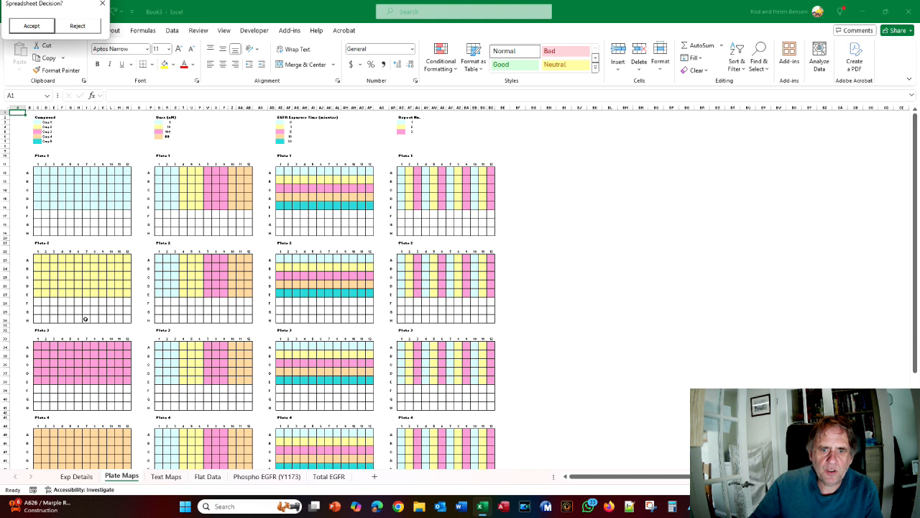
{"action": "key", "text": "alt+Tab"}
{"action": "scroll", "coordinate": [329, 299], "scroll_direction": "down", "scroll_amount": 4}
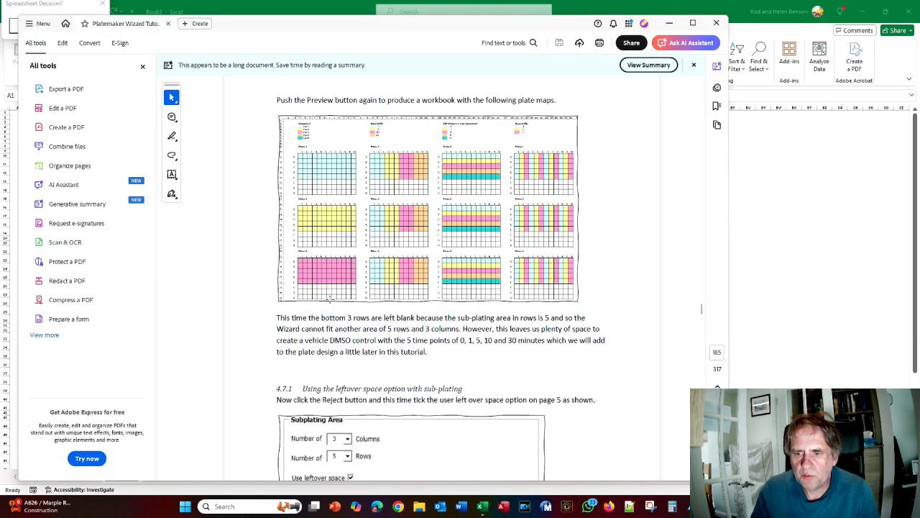
{"action": "scroll", "coordinate": [331, 204], "scroll_direction": "up", "scroll_amount": 3}
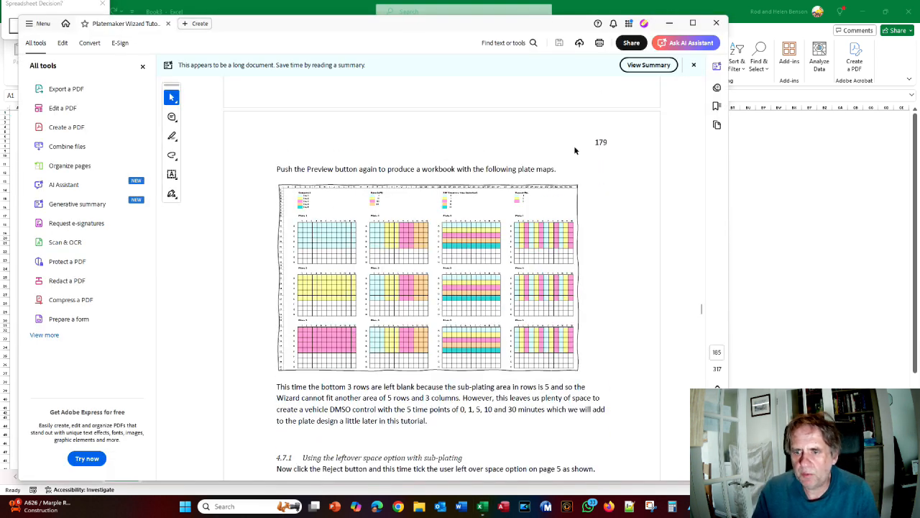
{"action": "scroll", "coordinate": [572, 153], "scroll_direction": "down", "scroll_amount": 4}
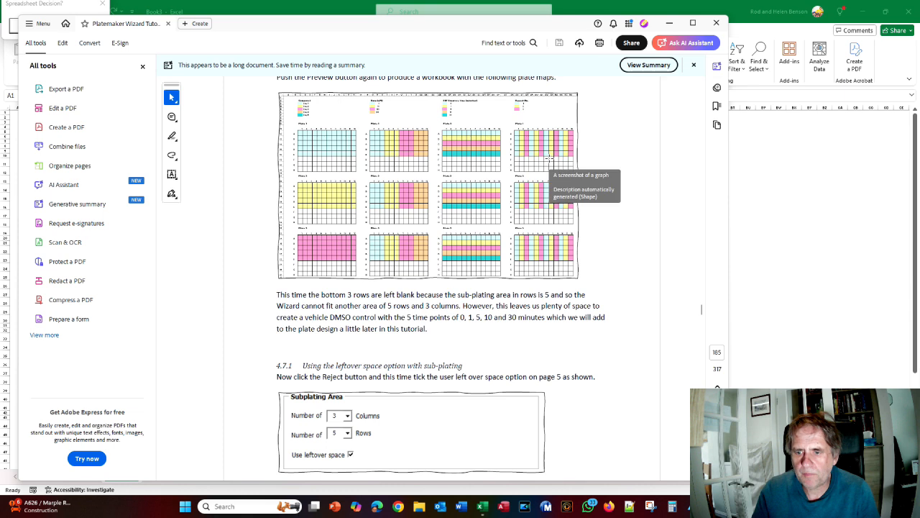
{"action": "scroll", "coordinate": [468, 176], "scroll_direction": "down", "scroll_amount": 3}
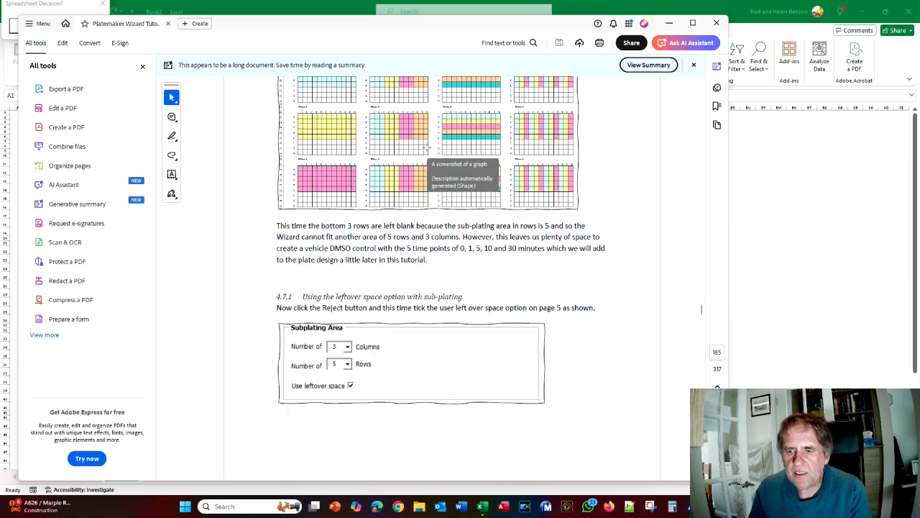
{"action": "key", "text": "alt+Tab"}
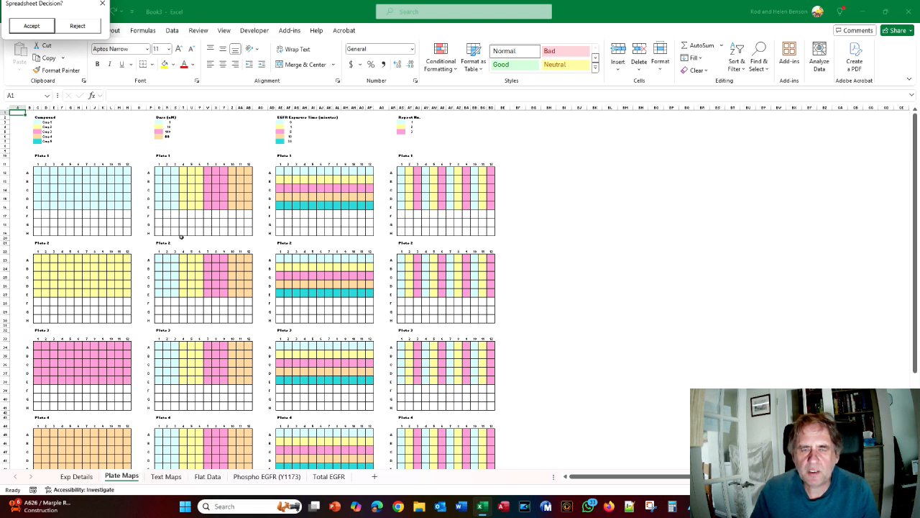
{"action": "left_click", "coordinate": [81, 27]}
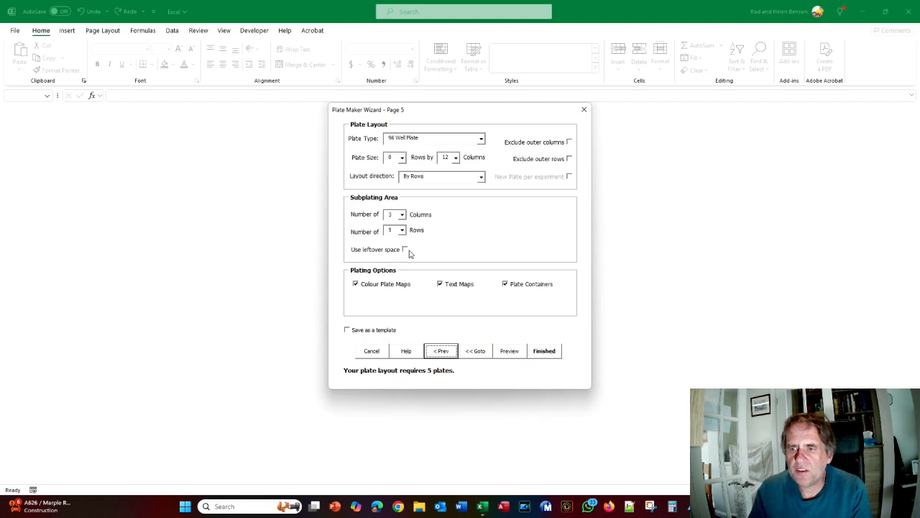
{"action": "left_click", "coordinate": [405, 249]}
{"action": "left_click", "coordinate": [516, 355]}
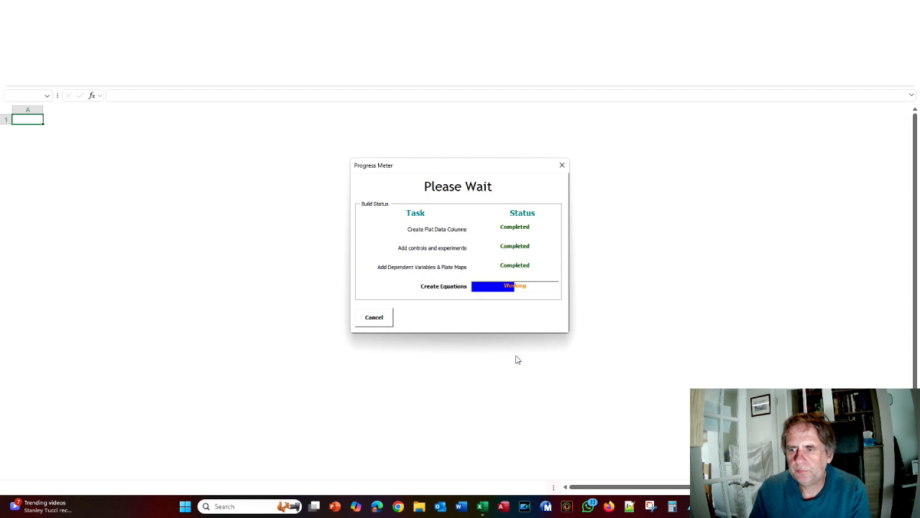
{"action": "key", "text": "alt+Tab"}
{"action": "scroll", "coordinate": [514, 353], "scroll_direction": "down", "scroll_amount": 6}
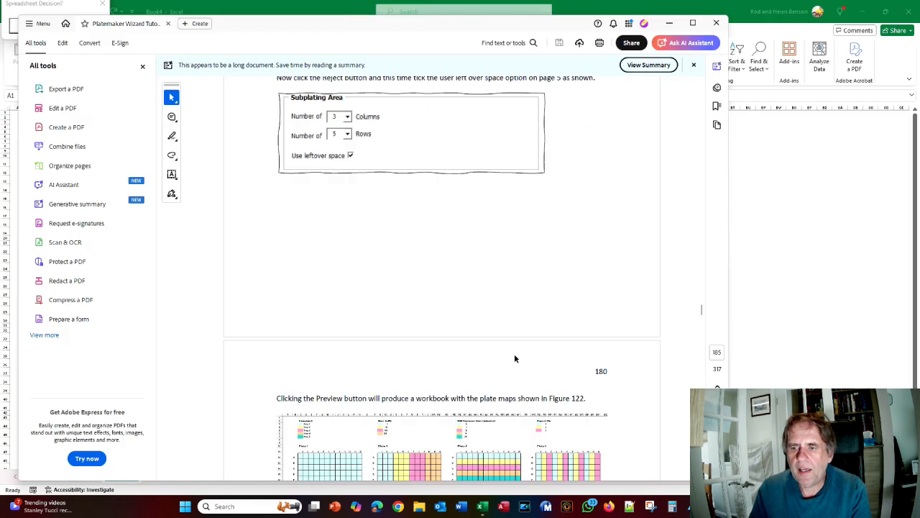
{"action": "scroll", "coordinate": [515, 352], "scroll_direction": "down", "scroll_amount": 1}
{"action": "key", "text": "alt+Tab"}
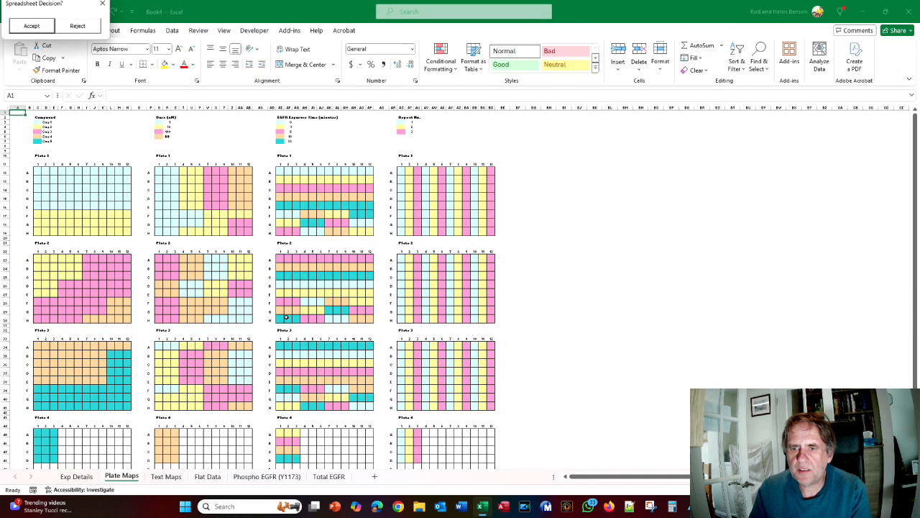
Compare the previewed plate maps with Figure 122, then scroll the tutorial to Figure 123
{"action": "key", "text": "alt+Tab"}
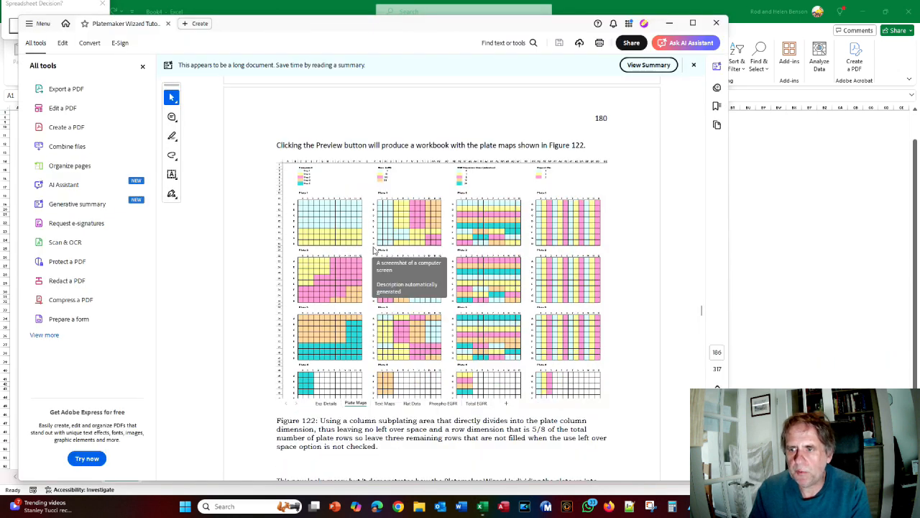
{"action": "key", "text": "alt+Tab"}
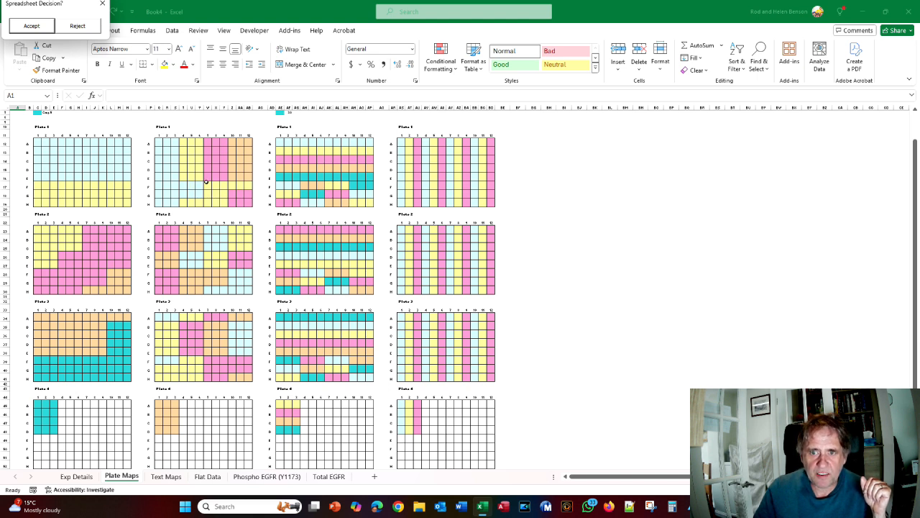
{"action": "scroll", "coordinate": [205, 179], "scroll_direction": "up", "scroll_amount": 1}
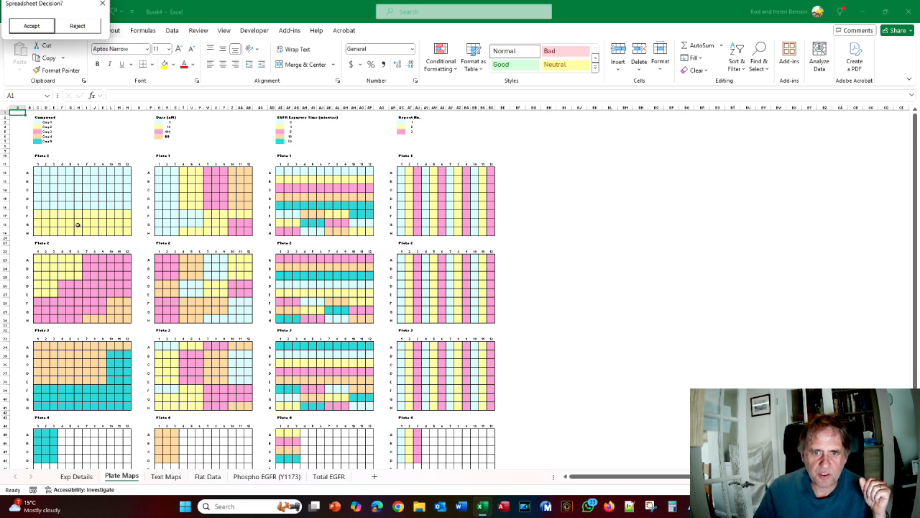
{"action": "left_click", "coordinate": [43, 214]}
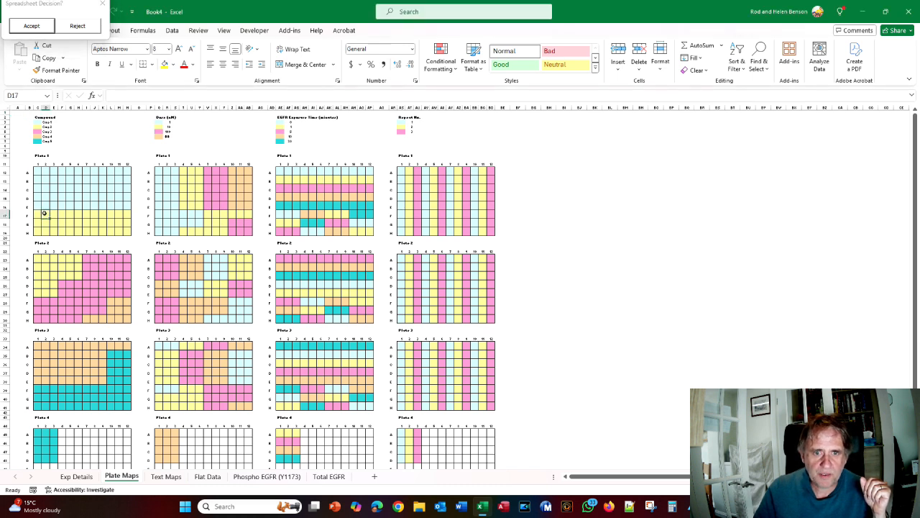
{"action": "scroll", "coordinate": [173, 224], "scroll_direction": "down", "scroll_amount": 2}
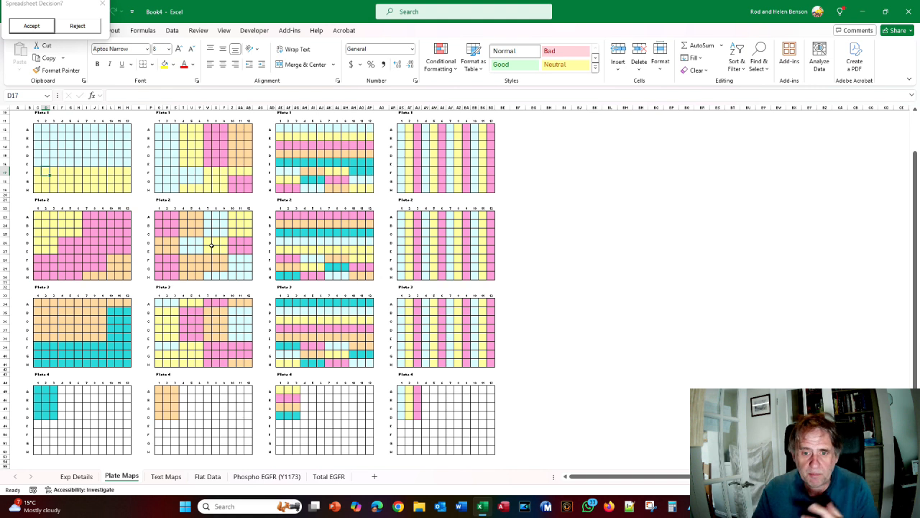
{"action": "scroll", "coordinate": [212, 252], "scroll_direction": "up", "scroll_amount": 2}
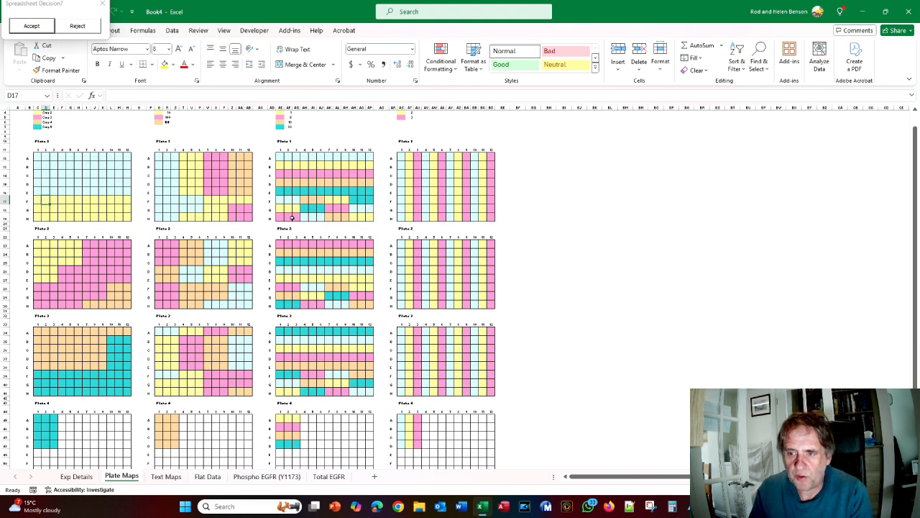
{"action": "key", "text": "alt+Tab"}
{"action": "scroll", "coordinate": [364, 225], "scroll_direction": "down", "scroll_amount": 5}
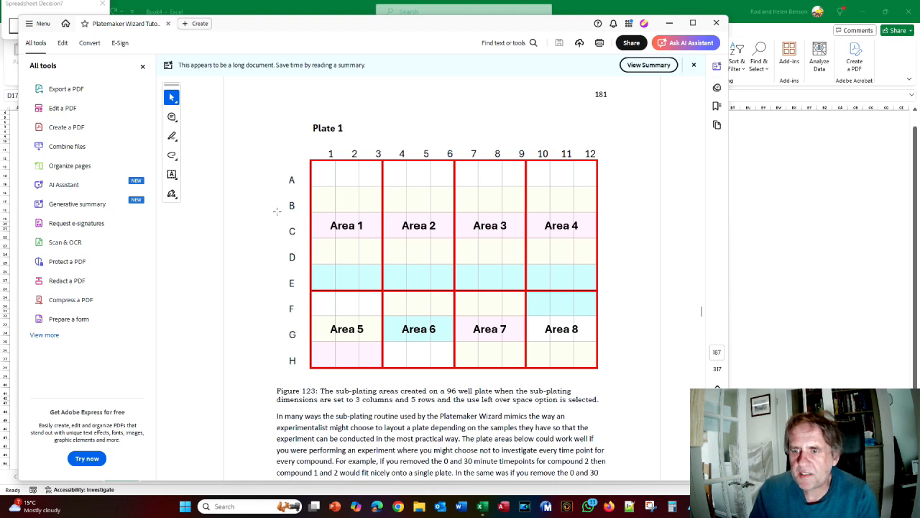
{"action": "key", "text": "alt+Tab"}
Read the rest of the sub-plating explanation beside Figure 123, then return to the Book4 plate maps
{"action": "key", "text": "alt+Tab"}
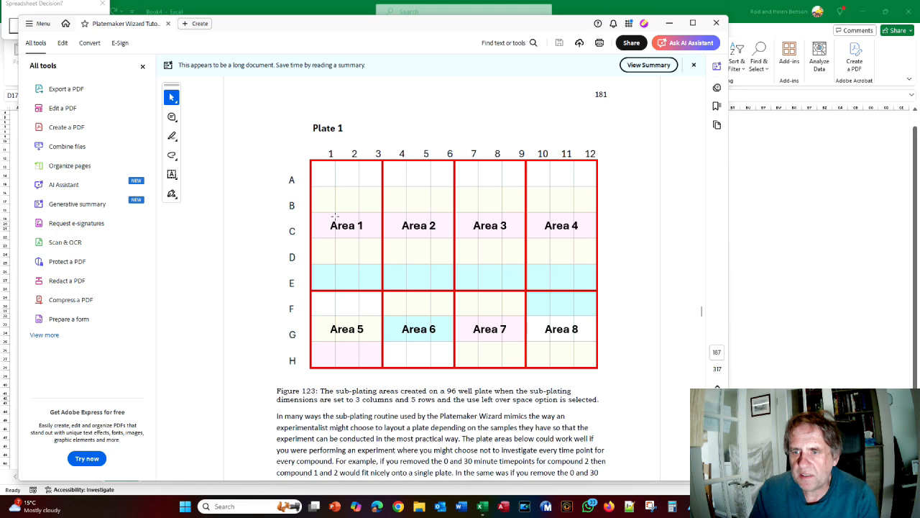
{"action": "key", "text": "alt+Tab"}
{"action": "key", "text": "alt+Tab"}
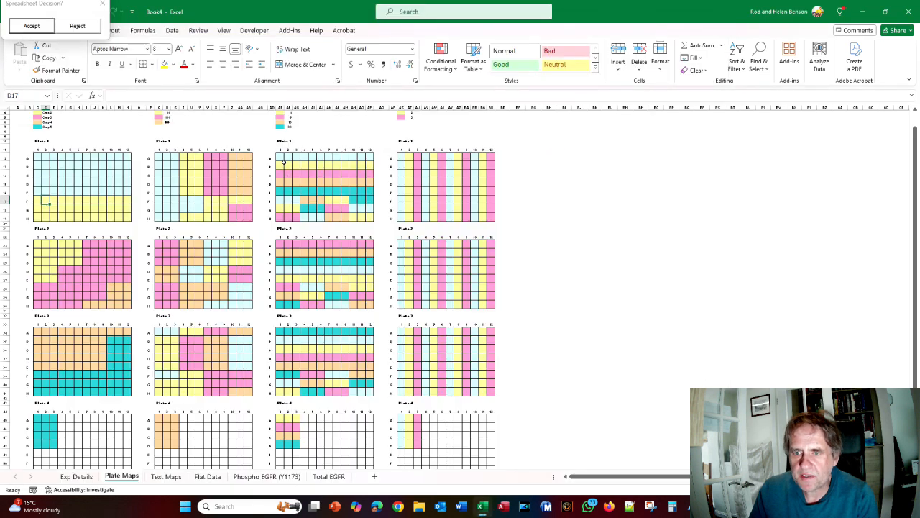
{"action": "key", "text": "alt+Tab"}
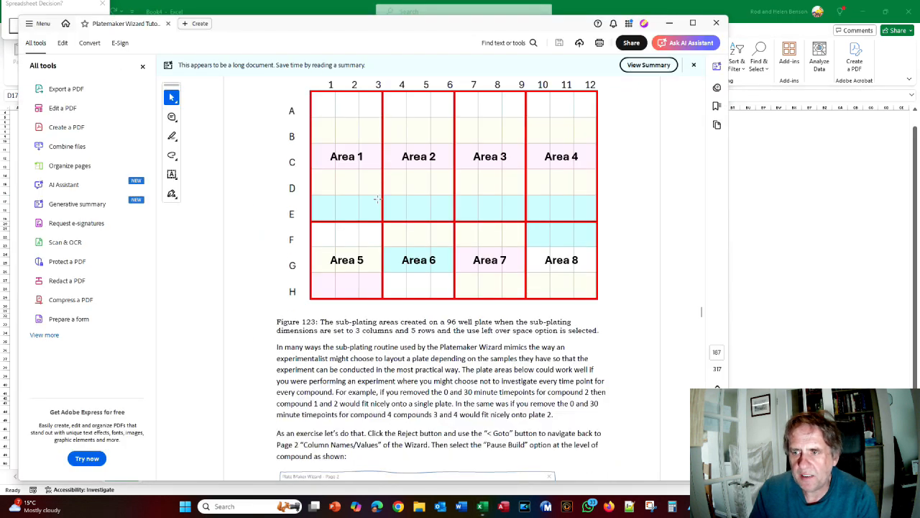
{"action": "key", "text": "alt+Tab"}
{"action": "key", "text": "alt+Tab"}
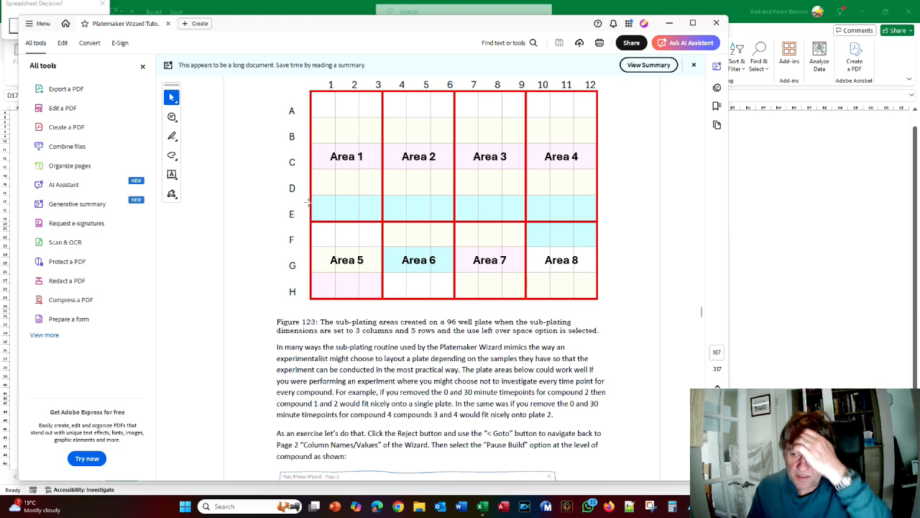
{"action": "scroll", "coordinate": [450, 249], "scroll_direction": "down", "scroll_amount": 2}
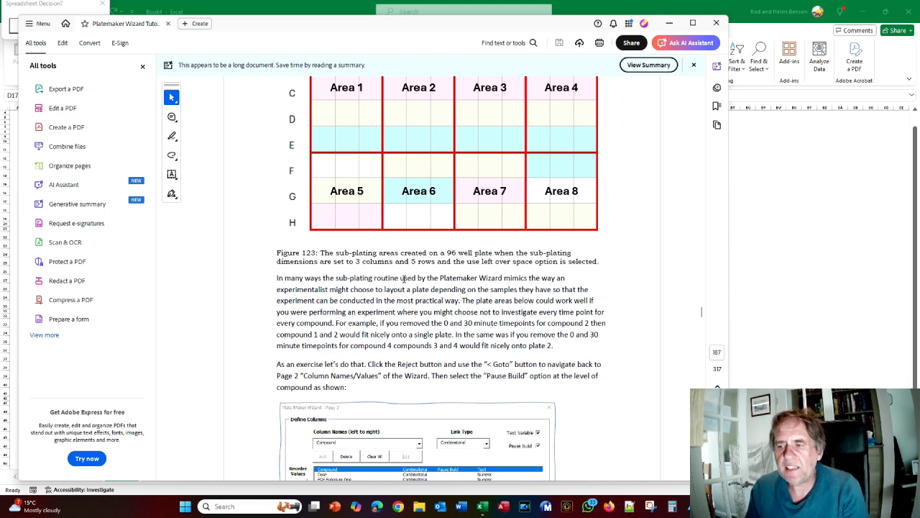
{"action": "key", "text": "alt+Tab"}
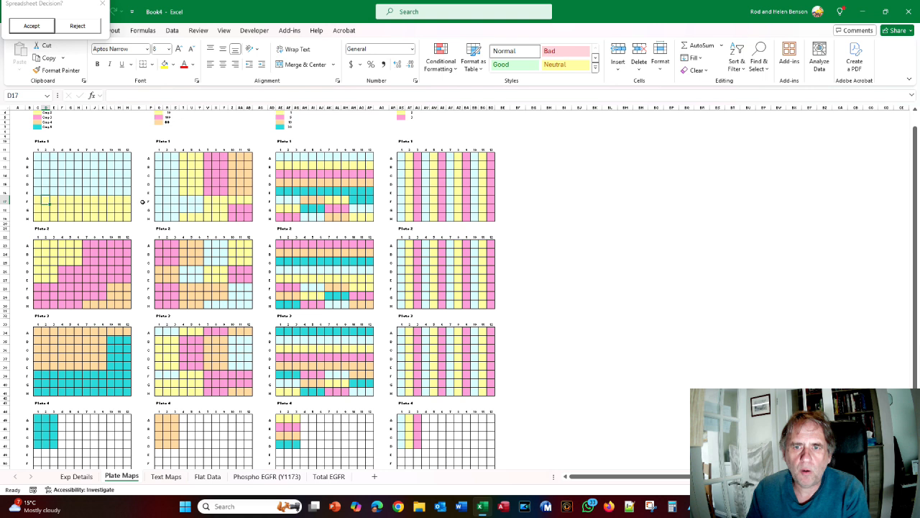
{"action": "scroll", "coordinate": [277, 205], "scroll_direction": "up", "scroll_amount": 1}
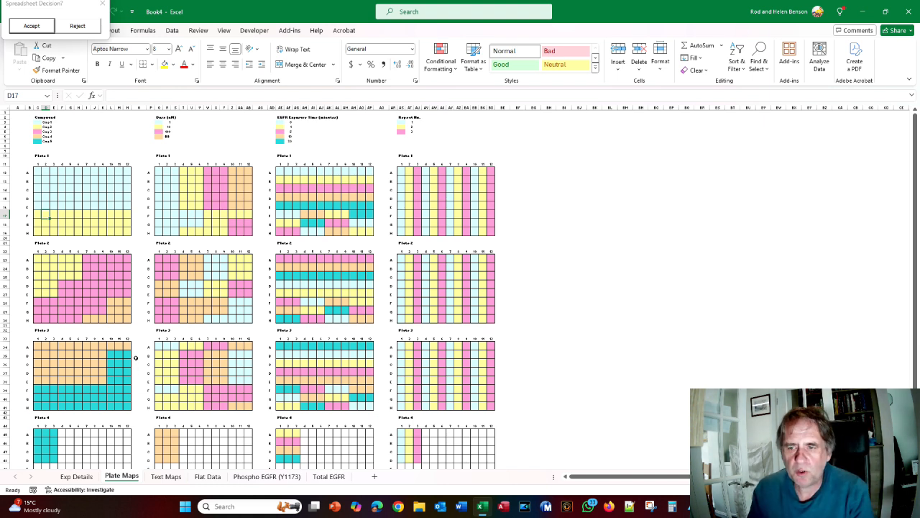
{"action": "key", "text": "alt+Tab"}
{"action": "scroll", "coordinate": [291, 330], "scroll_direction": "down", "scroll_amount": 5}
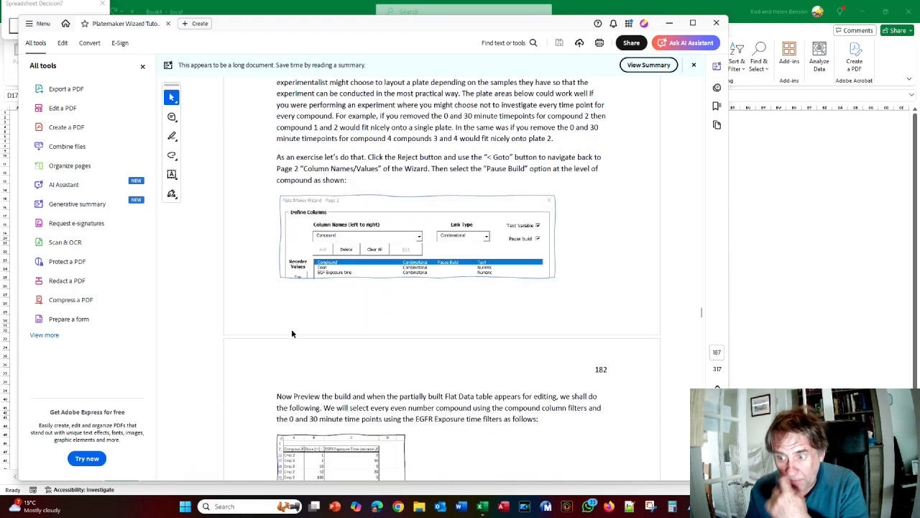
{"action": "key", "text": "alt+Tab"}
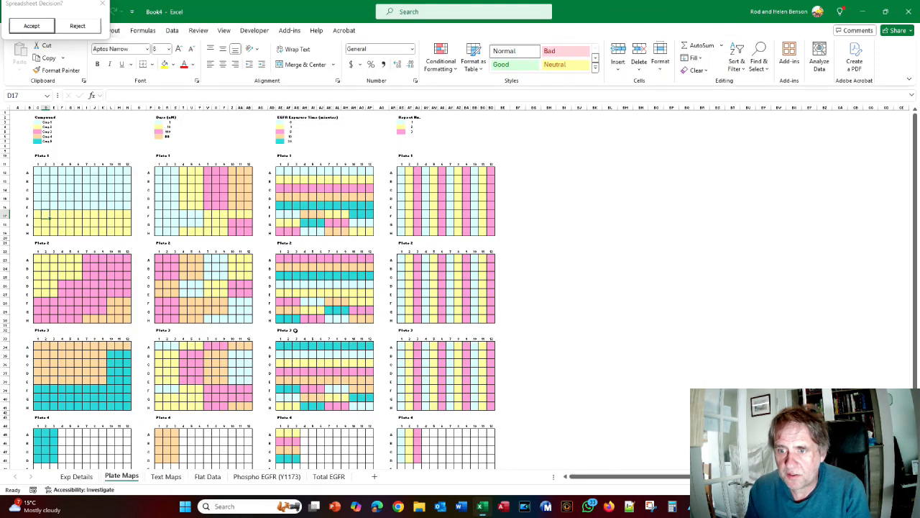
Reject the preview and go back to the Column Names/Values page
{"action": "left_click", "coordinate": [87, 27]}
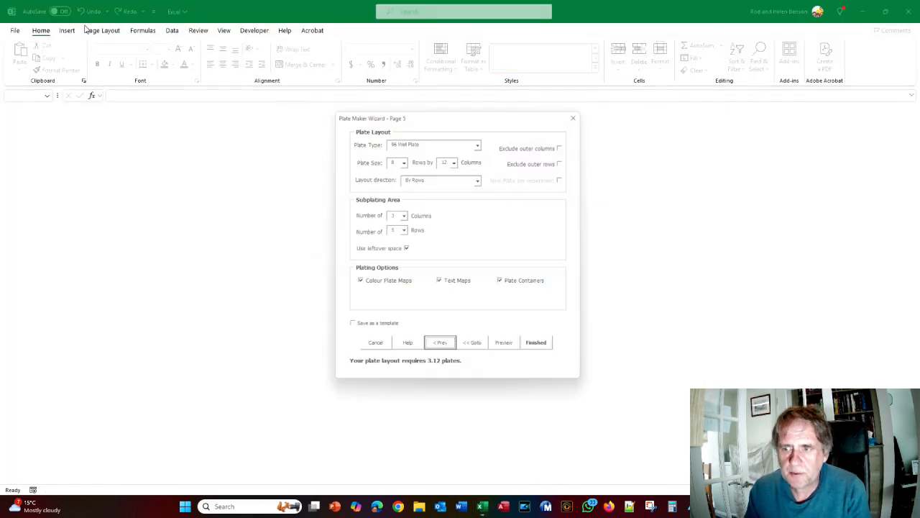
{"action": "left_click", "coordinate": [479, 352]}
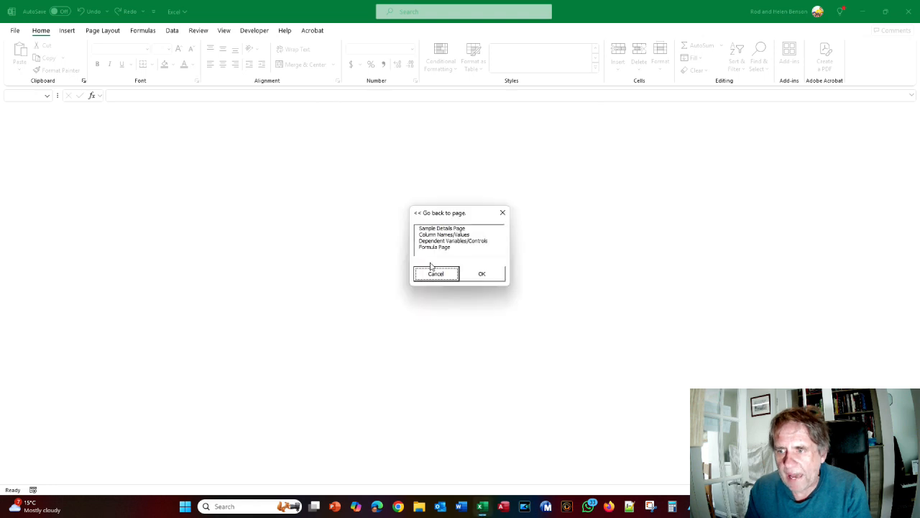
{"action": "left_click", "coordinate": [435, 236]}
{"action": "left_click", "coordinate": [481, 275]}
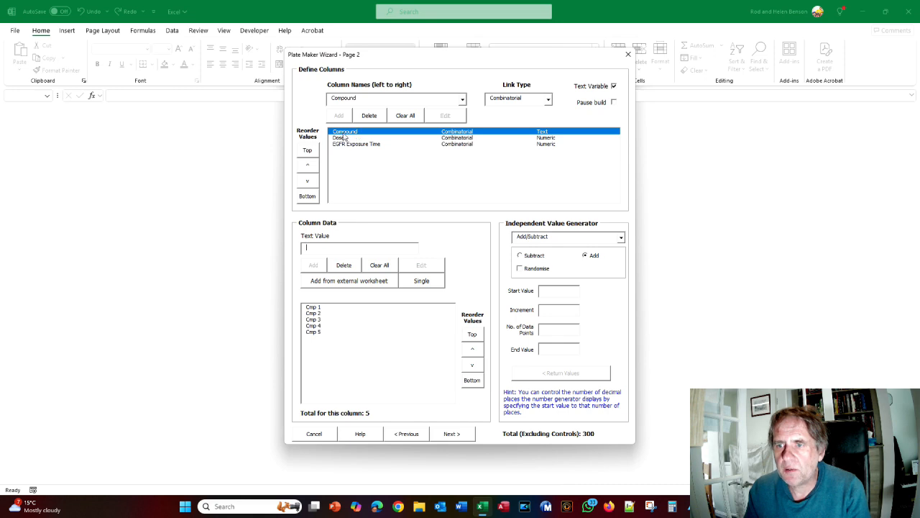
Pause the build at Compound, preview the partial flat data table, and filter its Compound column
{"action": "left_click", "coordinate": [613, 102]}
{"action": "left_click", "coordinate": [451, 433]}
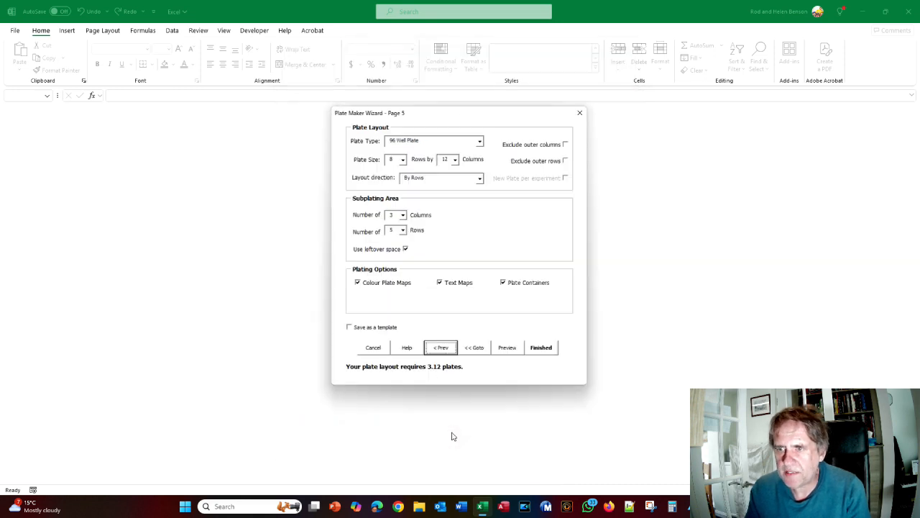
{"action": "left_click", "coordinate": [509, 350]}
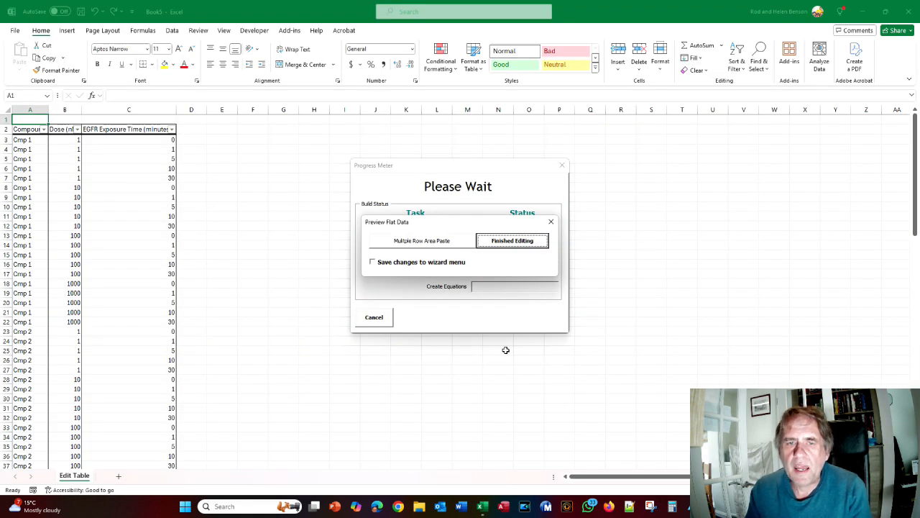
{"action": "left_click", "coordinate": [43, 130]}
Filter the Compound column to show only Cmp 2 and Cmp 4
{"action": "left_click", "coordinate": [29, 255]}
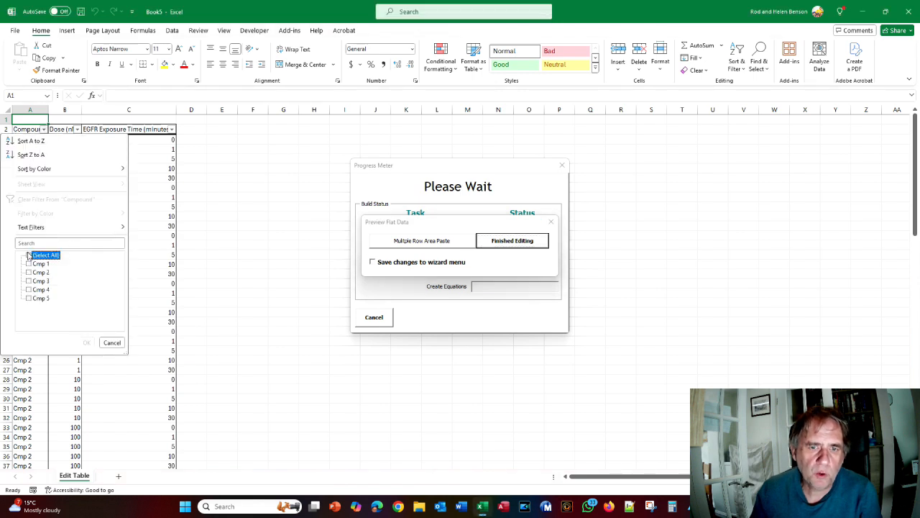
{"action": "left_click", "coordinate": [29, 272]}
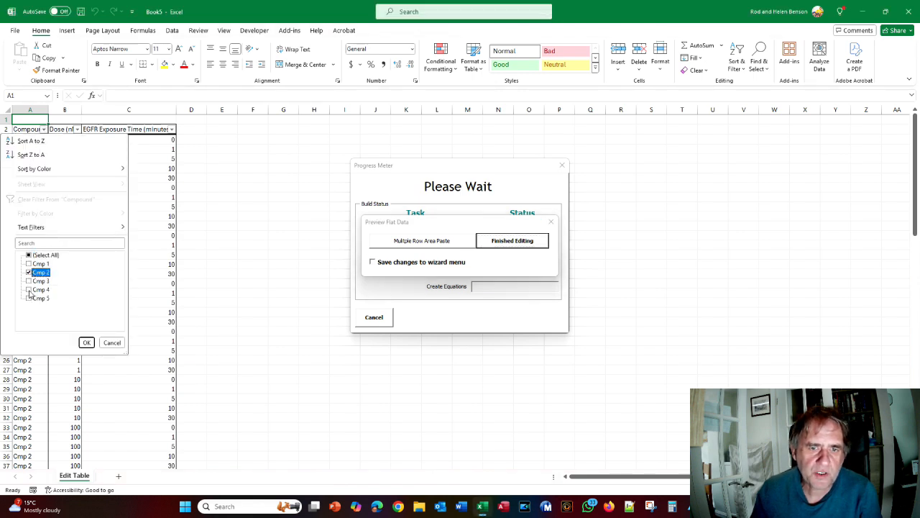
{"action": "left_click", "coordinate": [29, 289]}
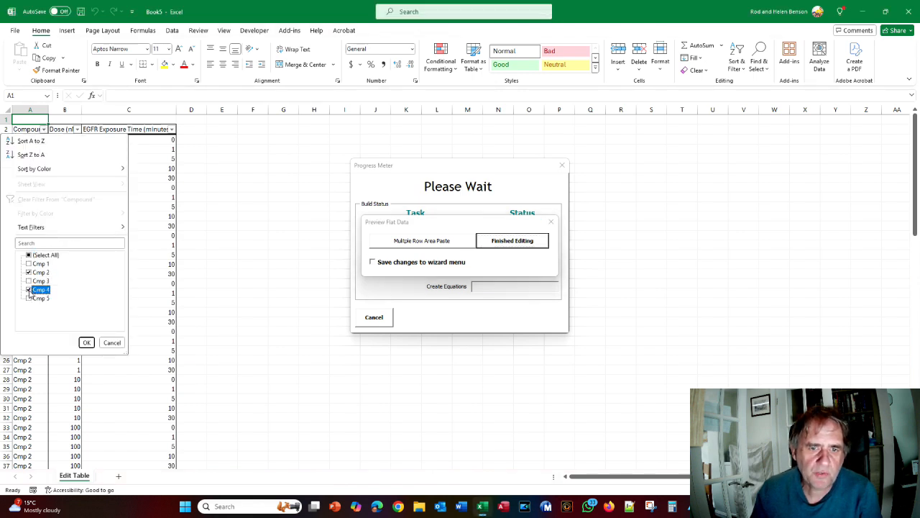
{"action": "left_click", "coordinate": [86, 342]}
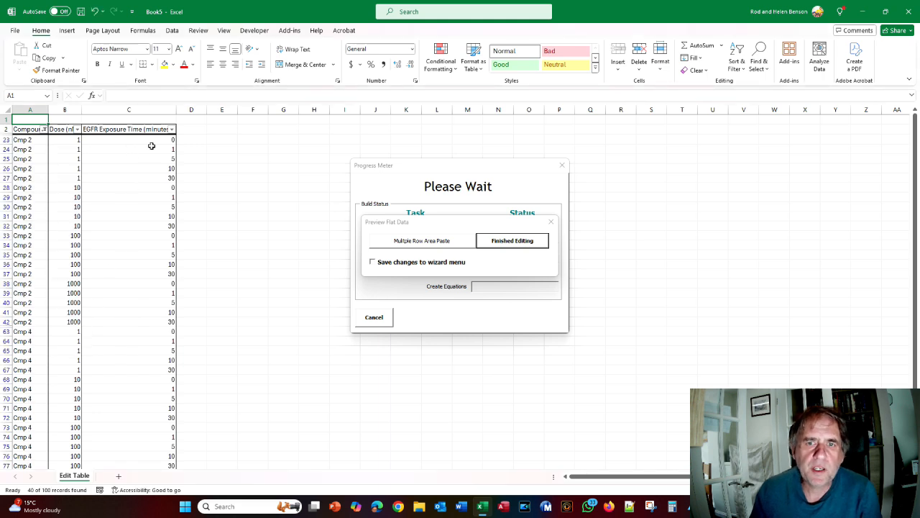
Filter EGFR Exposure Time to only the 0 and 30 minute time points
{"action": "left_click", "coordinate": [172, 129]}
{"action": "left_click", "coordinate": [75, 255]}
{"action": "left_click", "coordinate": [75, 264]}
{"action": "left_click", "coordinate": [75, 298]}
{"action": "left_click", "coordinate": [134, 342]}
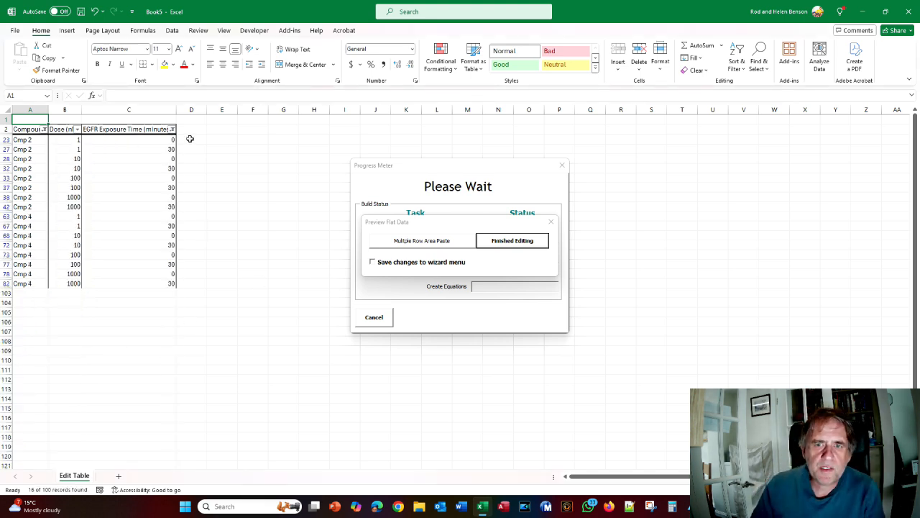
Delete the filtered rows from row 23 down and finish editing without saving to the wizard
{"action": "left_click", "coordinate": [6, 139]}
{"action": "left_click_drag", "start_coordinate": [4, 138], "coordinate": [6, 283]}
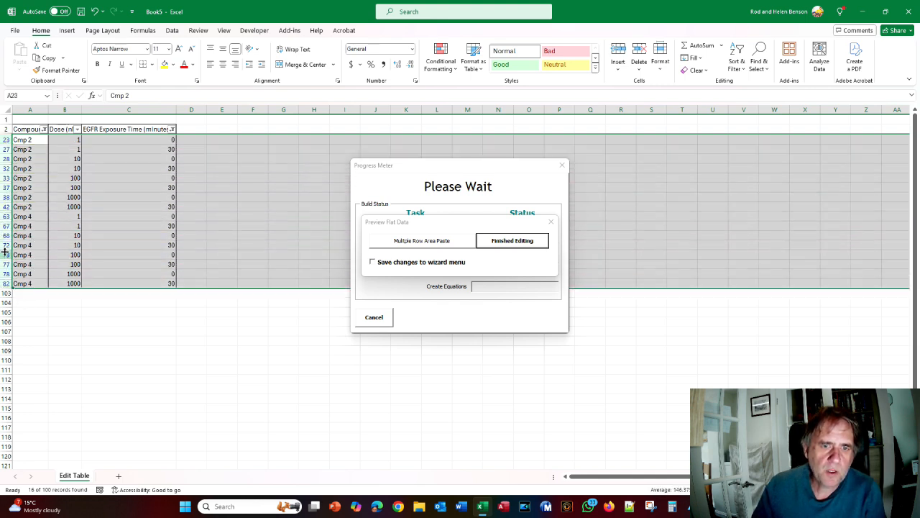
{"action": "right_click", "coordinate": [5, 247]}
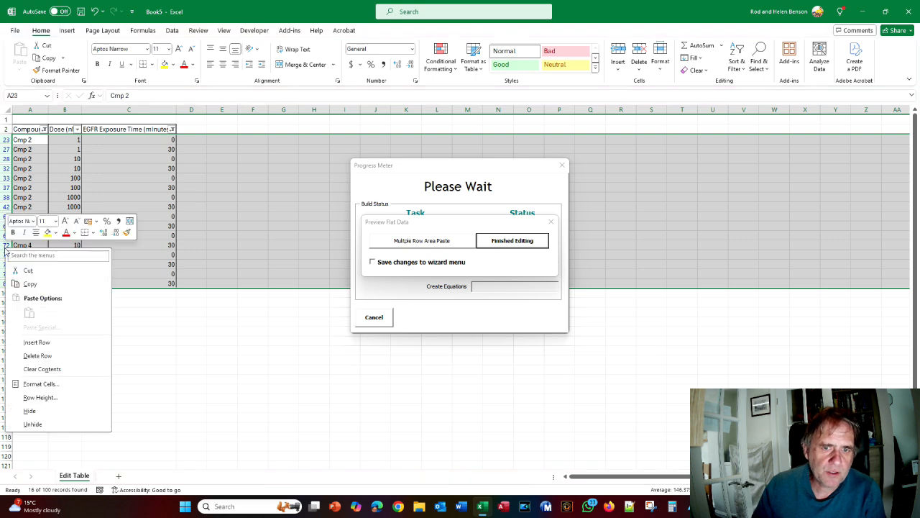
{"action": "left_click", "coordinate": [37, 355]}
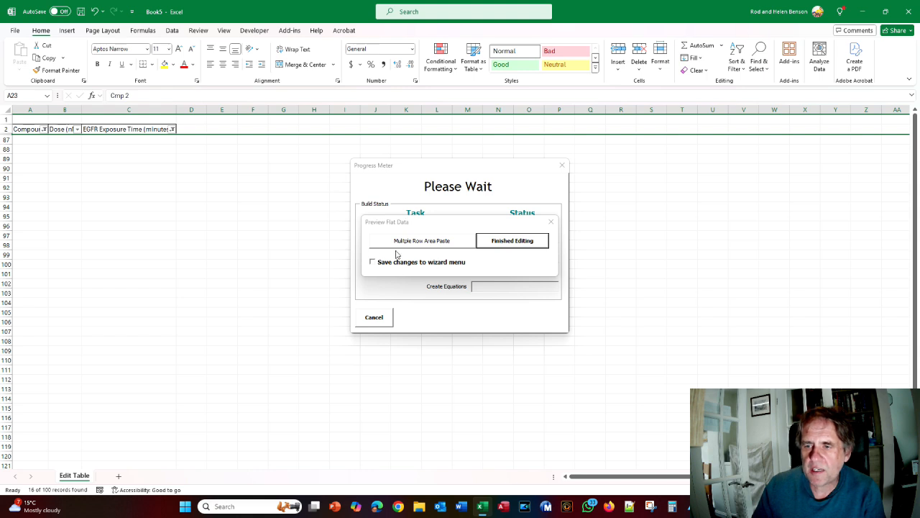
{"action": "left_click", "coordinate": [511, 241]}
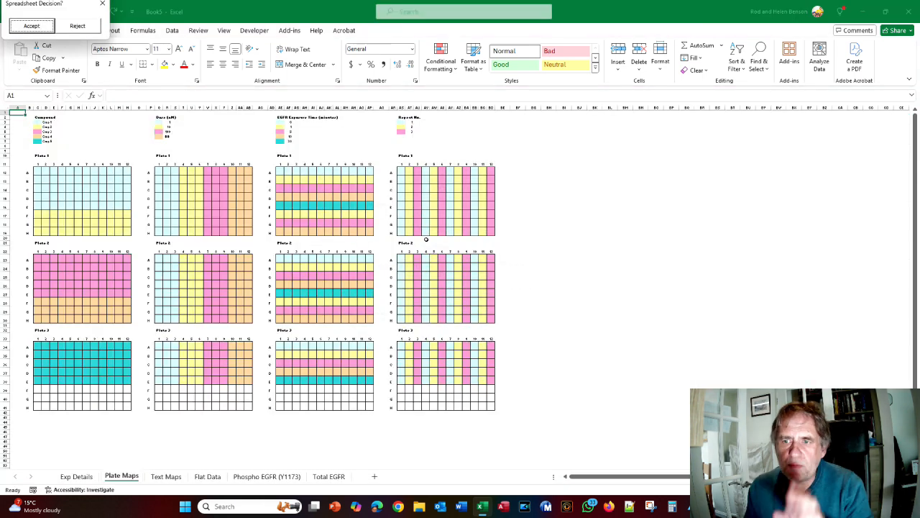
Compare Excel's 3-plate Plate Maps preview with the tutorial PDF figure
{"action": "key", "text": "alt+Tab"}
{"action": "scroll", "coordinate": [461, 266], "scroll_direction": "down", "scroll_amount": 10}
{"action": "scroll", "coordinate": [461, 265], "scroll_direction": "down", "scroll_amount": 4}
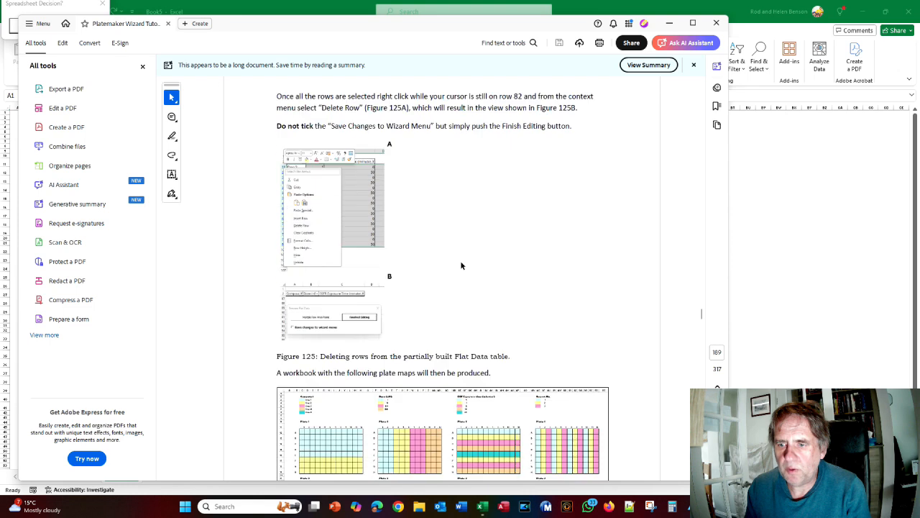
{"action": "key", "text": "alt+Tab"}
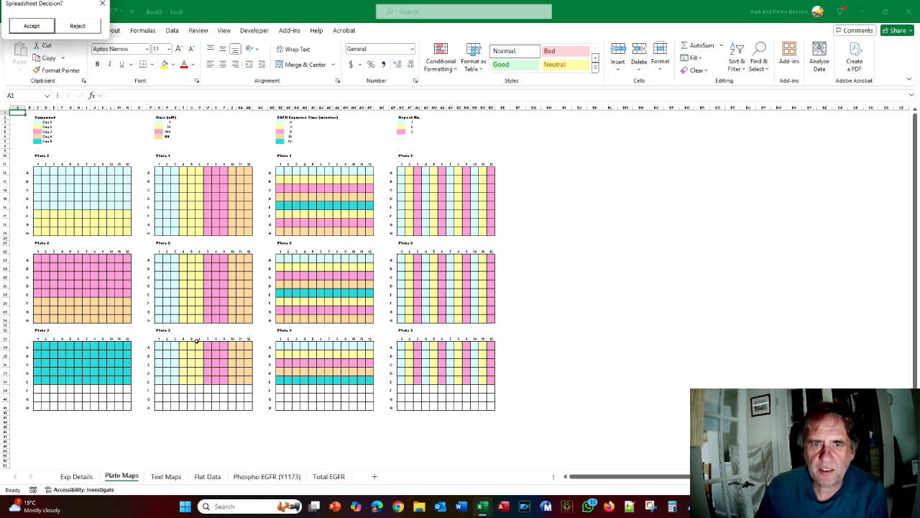
{"action": "left_click", "coordinate": [299, 361]}
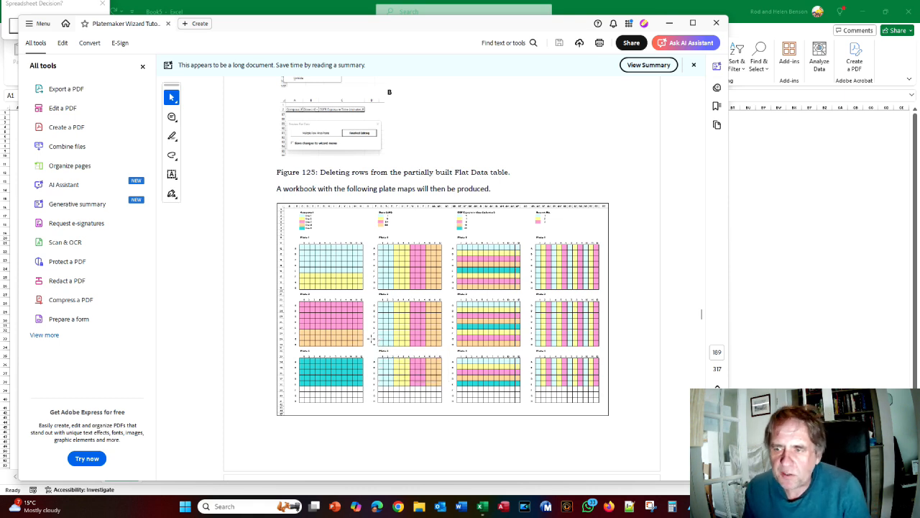
Read the Reject instructions on tutorial page 184, then return to the Excel preview
{"action": "scroll", "coordinate": [381, 341], "scroll_direction": "down", "scroll_amount": 3}
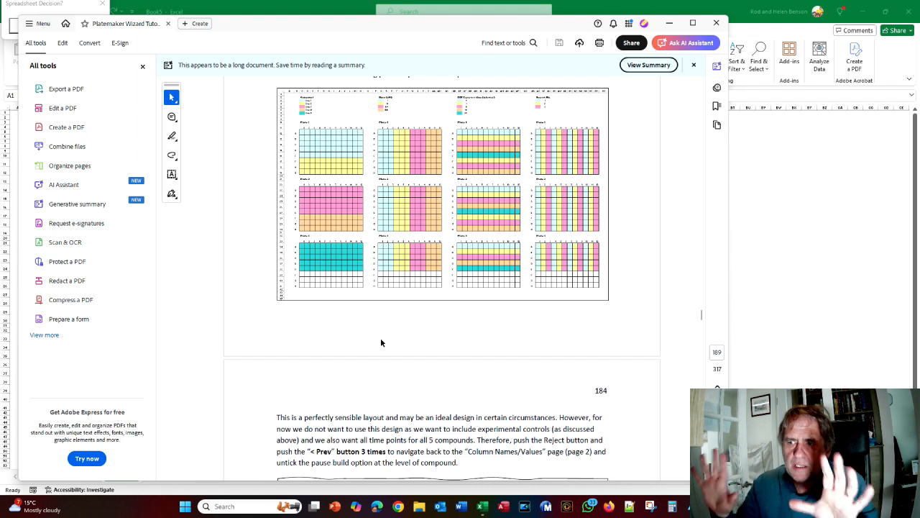
{"action": "scroll", "coordinate": [379, 342], "scroll_direction": "down", "scroll_amount": 3}
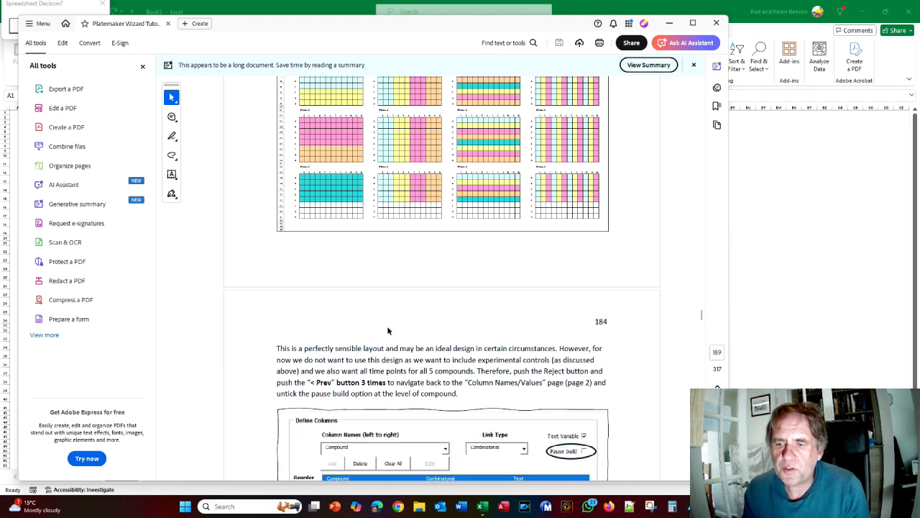
{"action": "scroll", "coordinate": [388, 318], "scroll_direction": "up", "scroll_amount": 2}
{"action": "scroll", "coordinate": [388, 318], "scroll_direction": "up", "scroll_amount": 2}
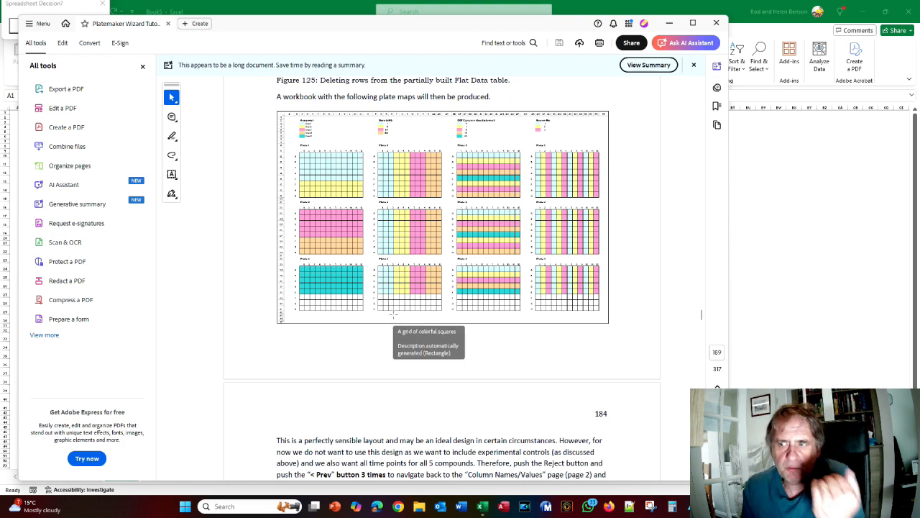
{"action": "scroll", "coordinate": [393, 314], "scroll_direction": "down", "scroll_amount": 3}
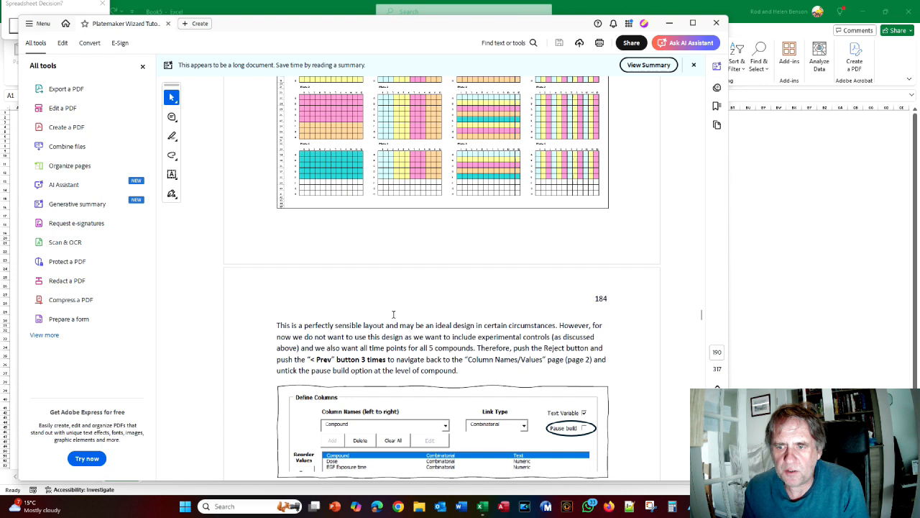
{"action": "scroll", "coordinate": [393, 314], "scroll_direction": "down", "scroll_amount": 2}
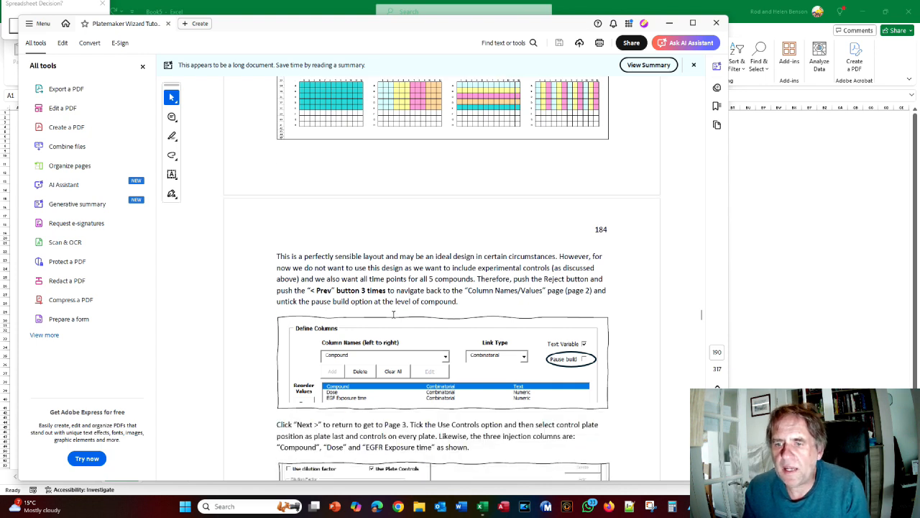
{"action": "key", "text": "alt+Tab"}
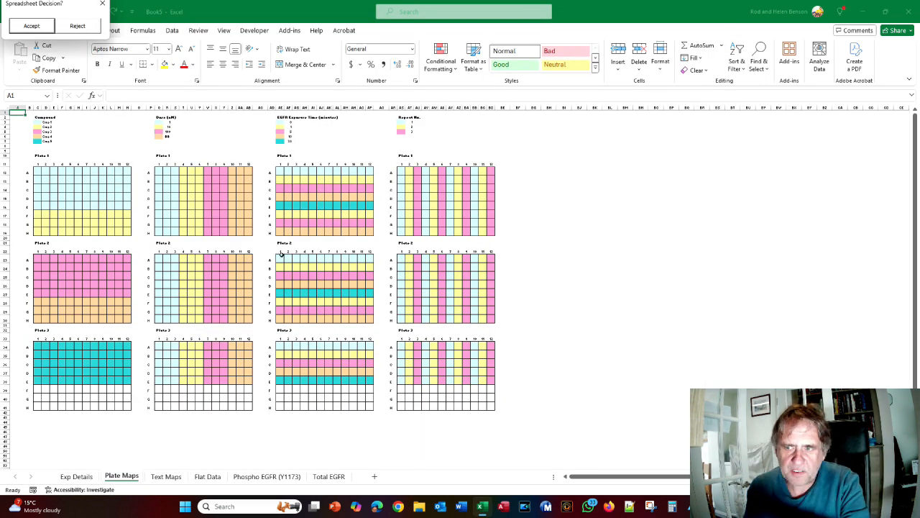
Reject the generated plate map layout
{"action": "left_click", "coordinate": [79, 26]}
{"action": "key", "text": "alt+Tab"}
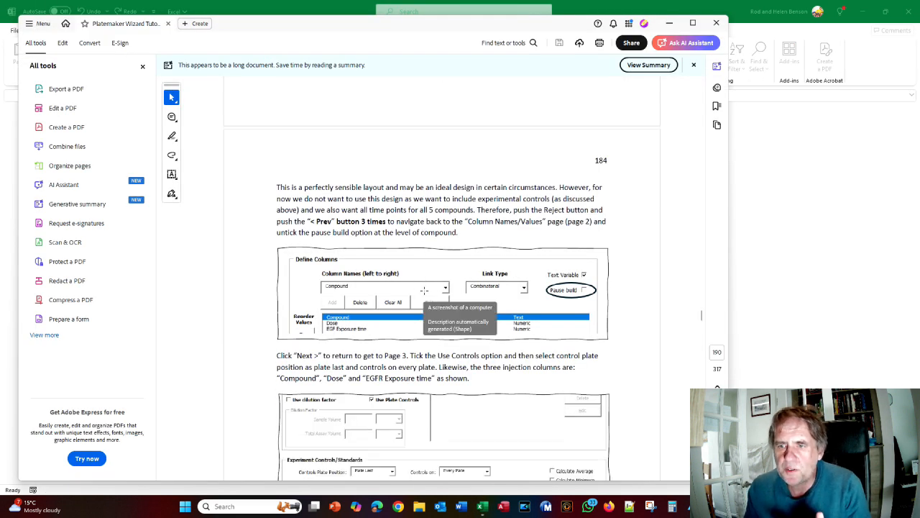
{"action": "key", "text": "alt+Tab"}
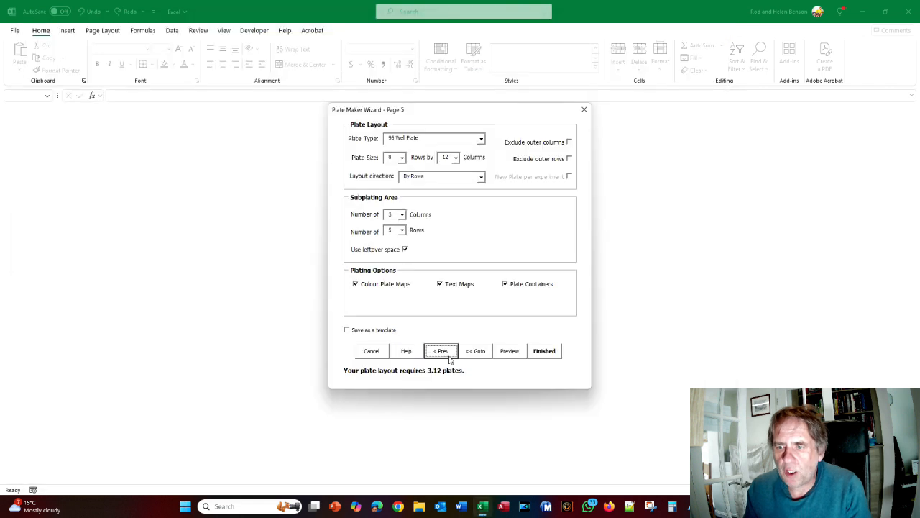
{"action": "key", "text": "alt+Tab"}
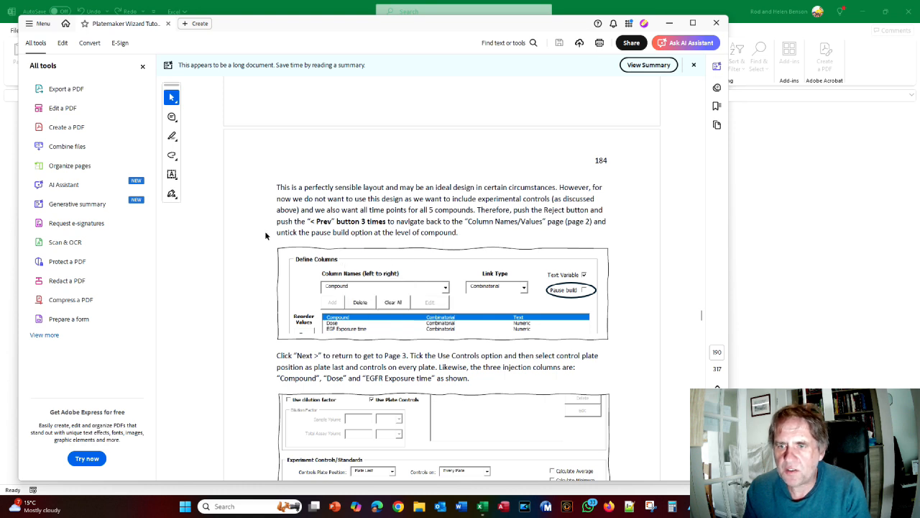
{"action": "key", "text": "alt+Tab"}
Step back to wizard Page 2 and untick Pause build for the Compound column
{"action": "left_click", "coordinate": [443, 352]}
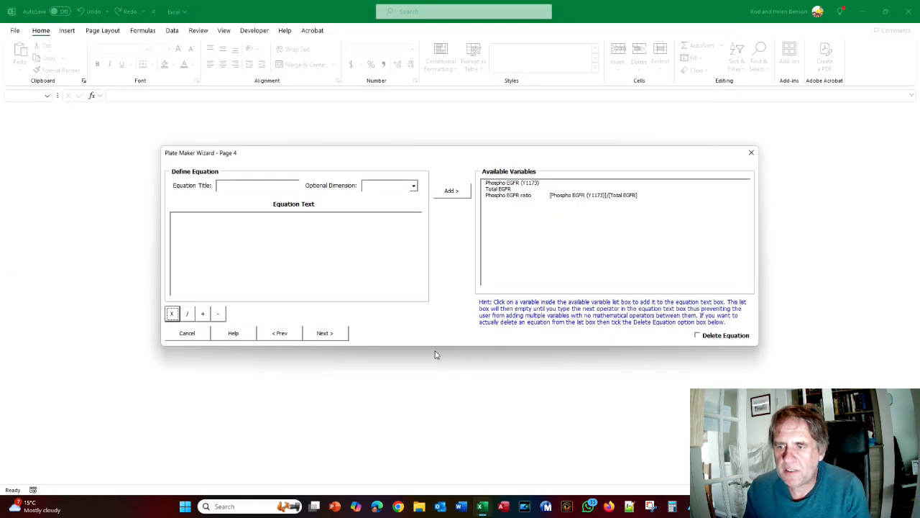
{"action": "left_click", "coordinate": [290, 333]}
{"action": "left_click", "coordinate": [381, 416]}
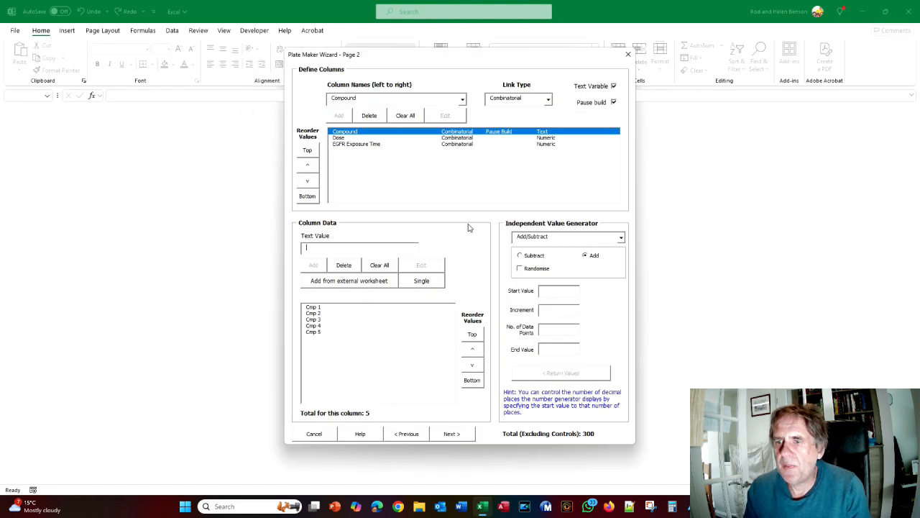
{"action": "left_click", "coordinate": [613, 102]}
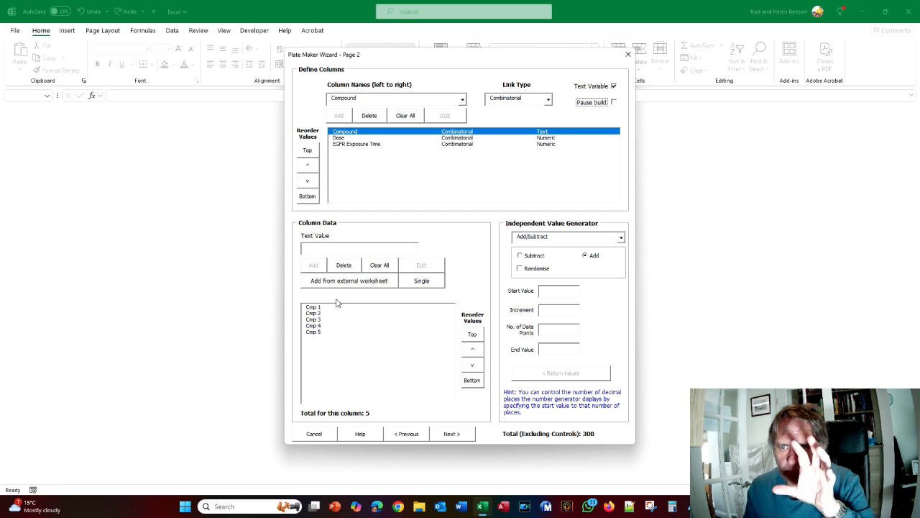
Advance the wizard to the dependent variables page after checking the tutorial
{"action": "key", "text": "alt+Tab"}
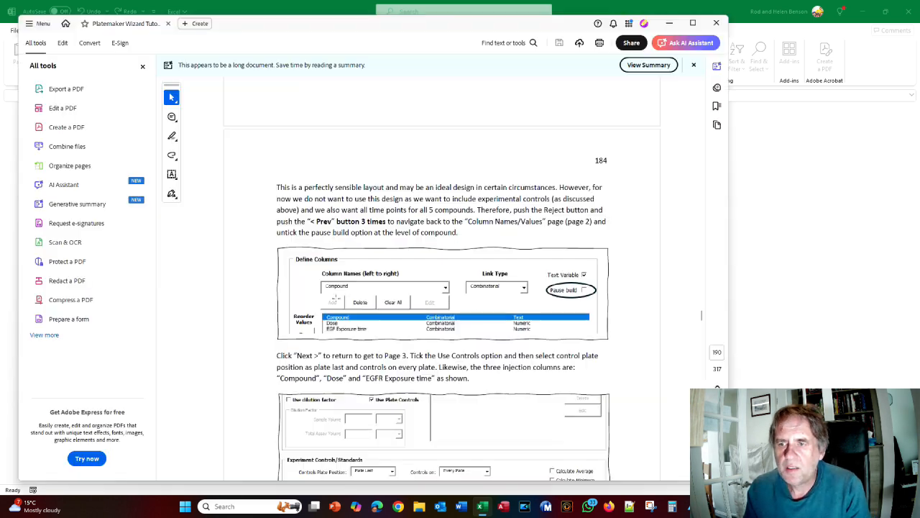
{"action": "scroll", "coordinate": [368, 305], "scroll_direction": "down", "scroll_amount": 3}
{"action": "key", "text": "alt+Tab"}
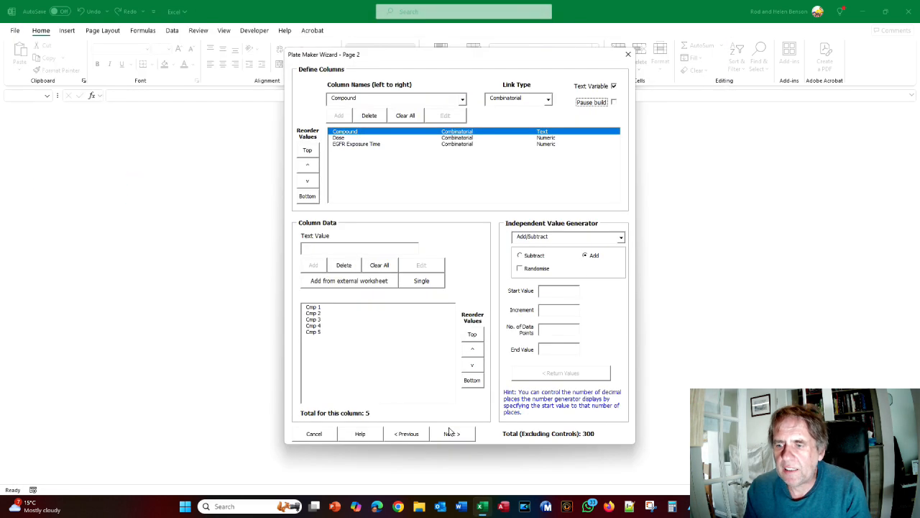
{"action": "left_click", "coordinate": [451, 431]}
{"action": "key", "text": "alt+Tab"}
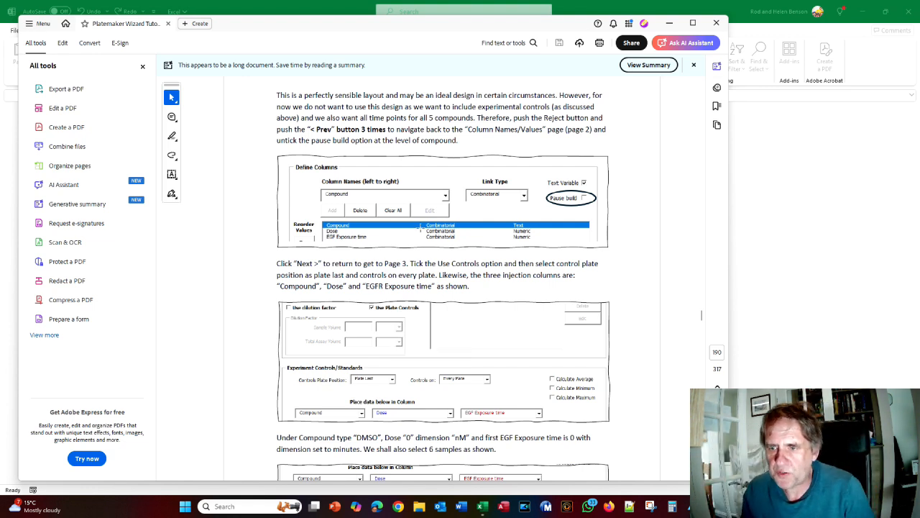
Turn on experimental plate controls on wizard Page 3
{"action": "scroll", "coordinate": [429, 257], "scroll_direction": "down", "scroll_amount": 1}
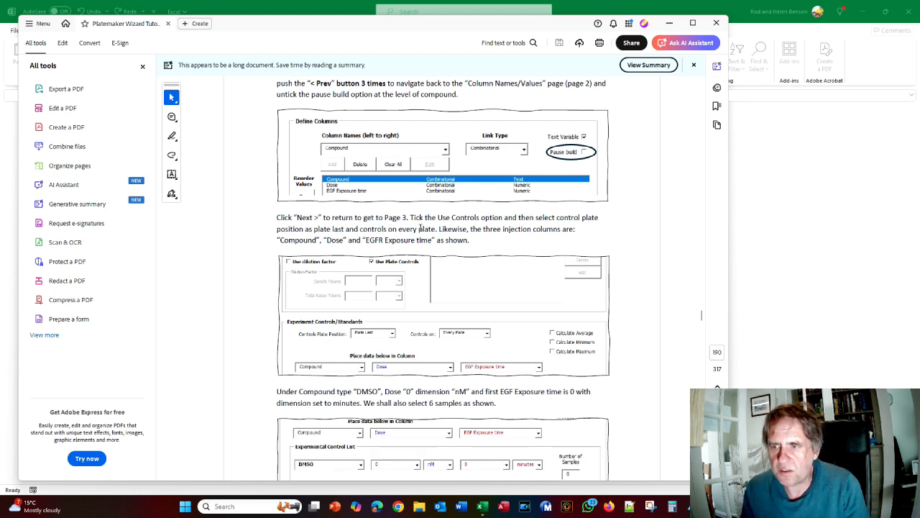
{"action": "scroll", "coordinate": [420, 228], "scroll_direction": "down", "scroll_amount": 1}
{"action": "key", "text": "alt+Tab"}
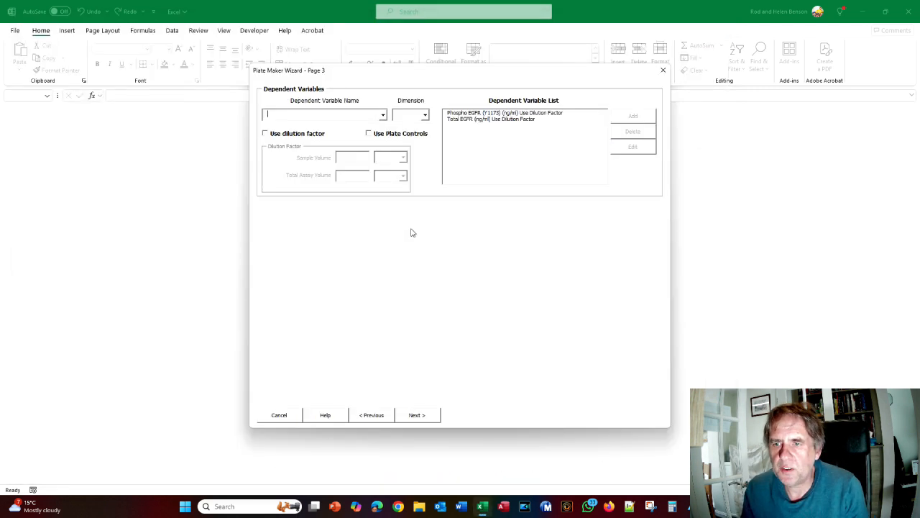
{"action": "left_click", "coordinate": [370, 136]}
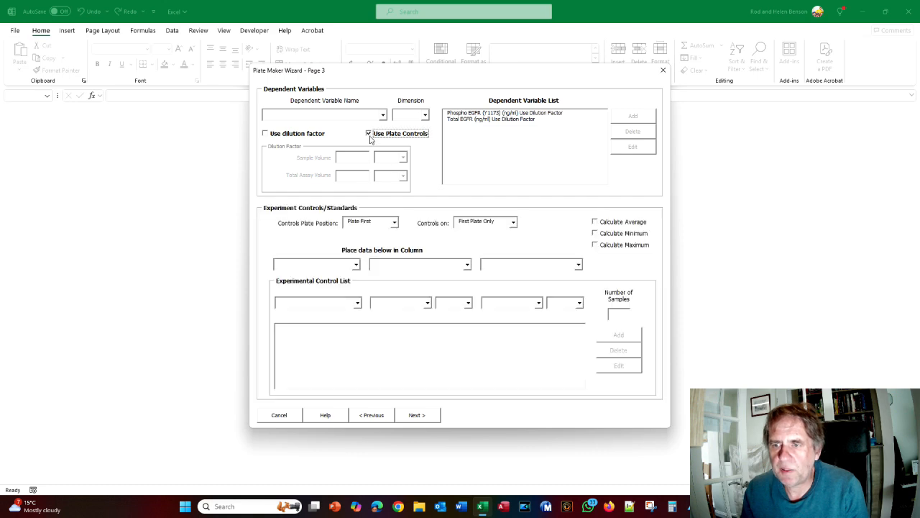
{"action": "key", "text": "alt+Tab"}
{"action": "scroll", "coordinate": [372, 211], "scroll_direction": "down", "scroll_amount": 3}
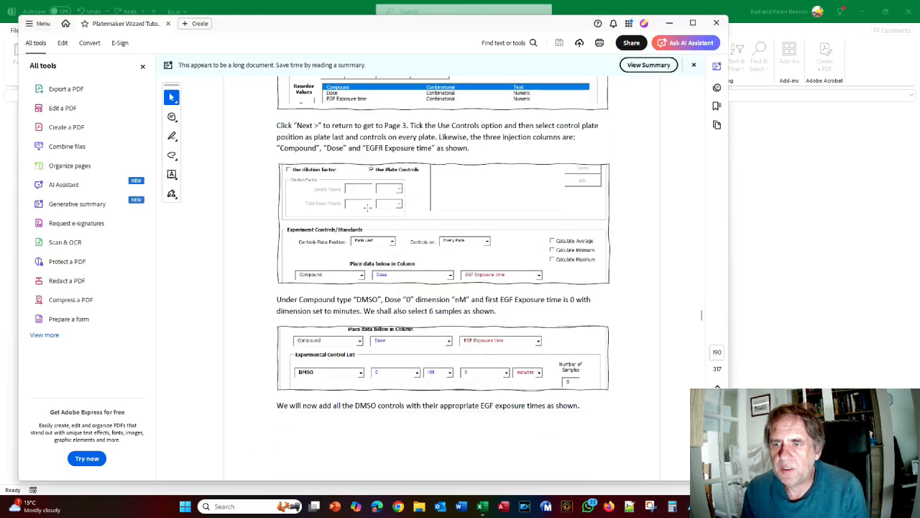
{"action": "key", "text": "alt+Tab"}
Position controls on the last plate and put controls on every plate
{"action": "left_click", "coordinate": [393, 222]}
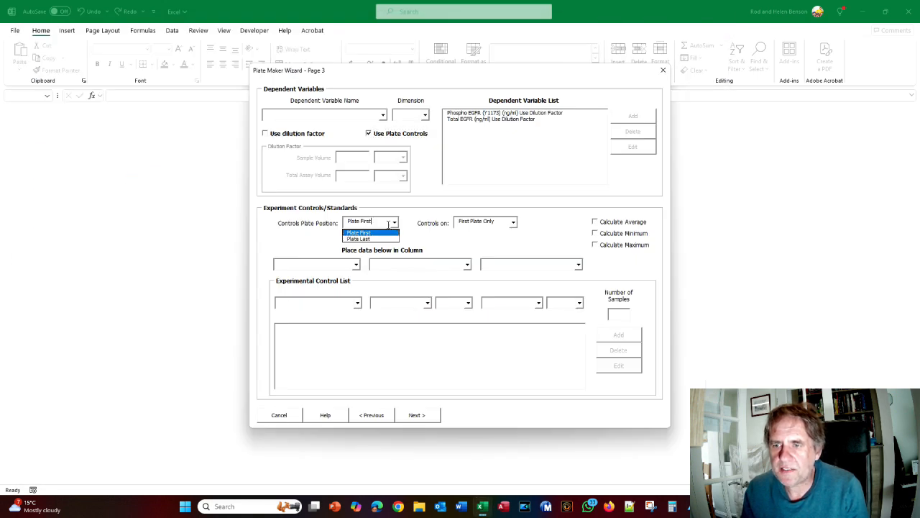
{"action": "left_click", "coordinate": [382, 239]}
{"action": "left_click", "coordinate": [513, 222]}
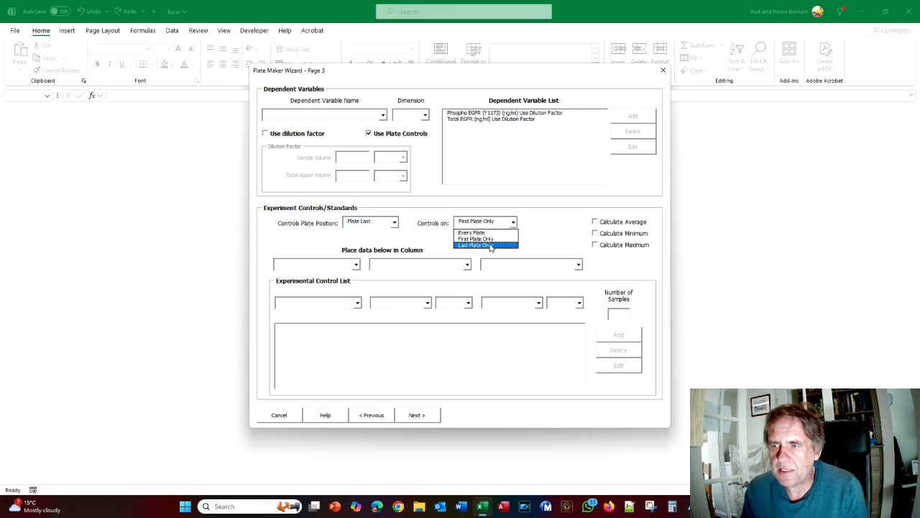
{"action": "left_click", "coordinate": [485, 231]}
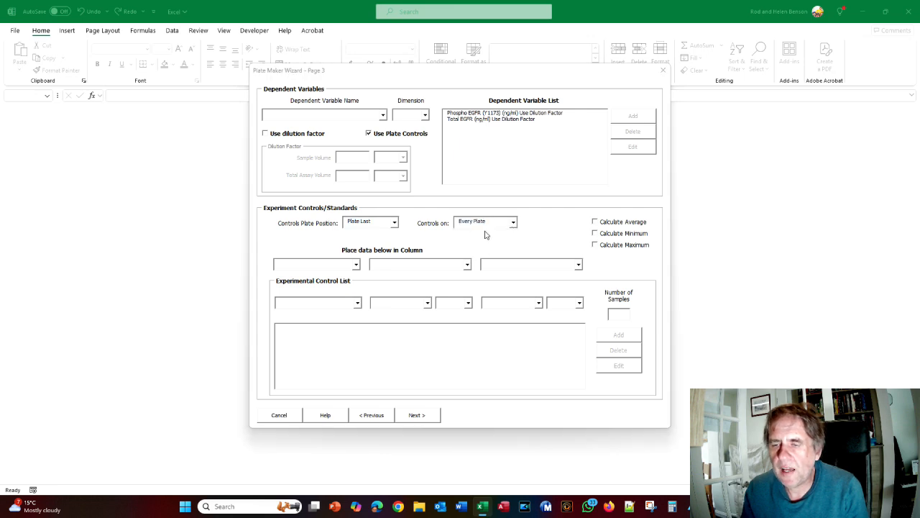
{"action": "key", "text": "alt+Tab"}
{"action": "key", "text": "alt+Tab"}
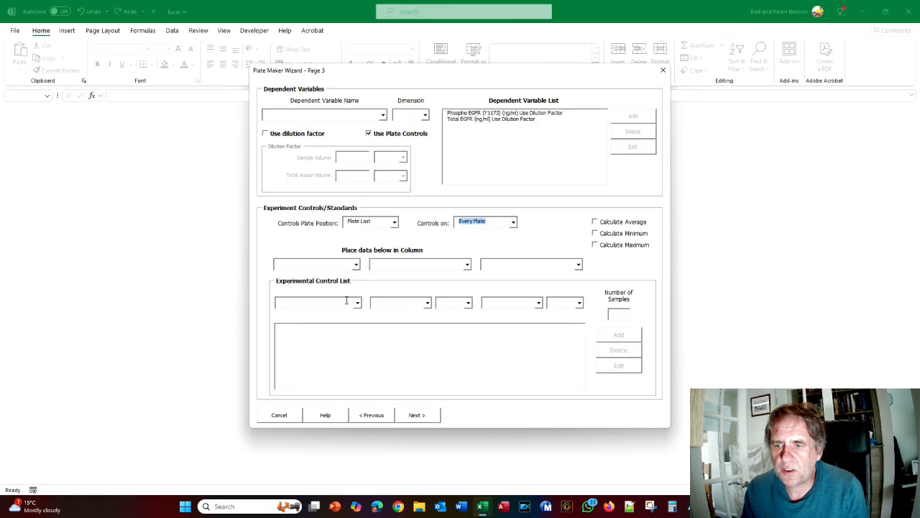
Set the Place data columns to Compound, Dose and EGFR Exposure Time
{"action": "left_click", "coordinate": [356, 264]}
{"action": "left_click", "coordinate": [342, 274]}
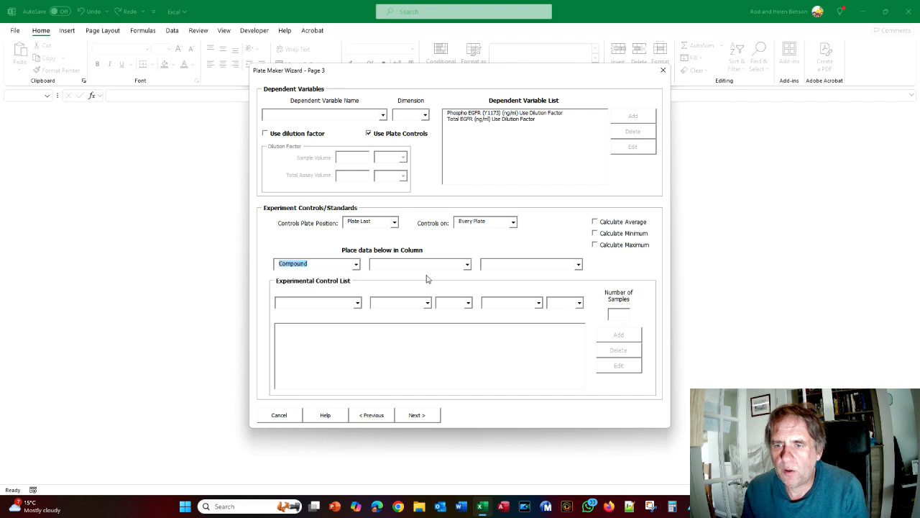
{"action": "left_click", "coordinate": [467, 265]}
{"action": "left_click", "coordinate": [446, 274]}
{"action": "left_click", "coordinate": [579, 265]}
{"action": "left_click", "coordinate": [546, 277]}
{"action": "key", "text": "alt+Tab"}
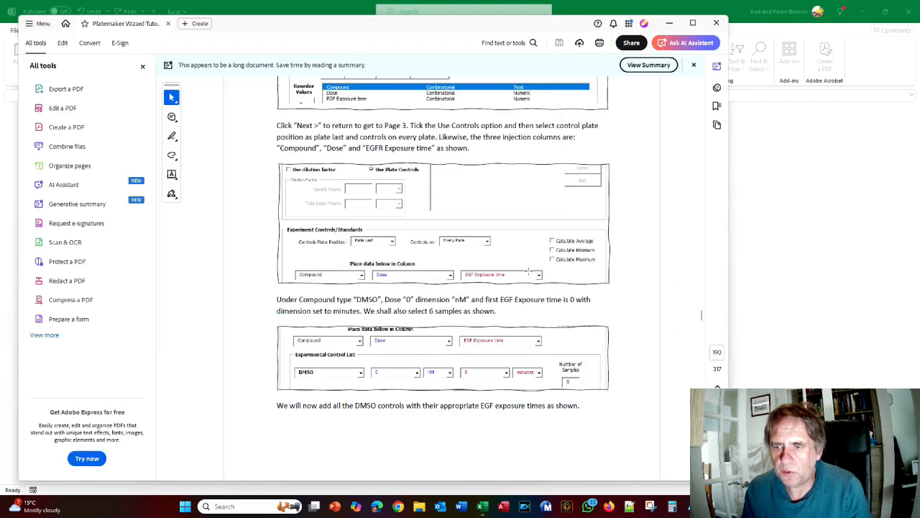
{"action": "scroll", "coordinate": [522, 272], "scroll_direction": "down", "scroll_amount": 3}
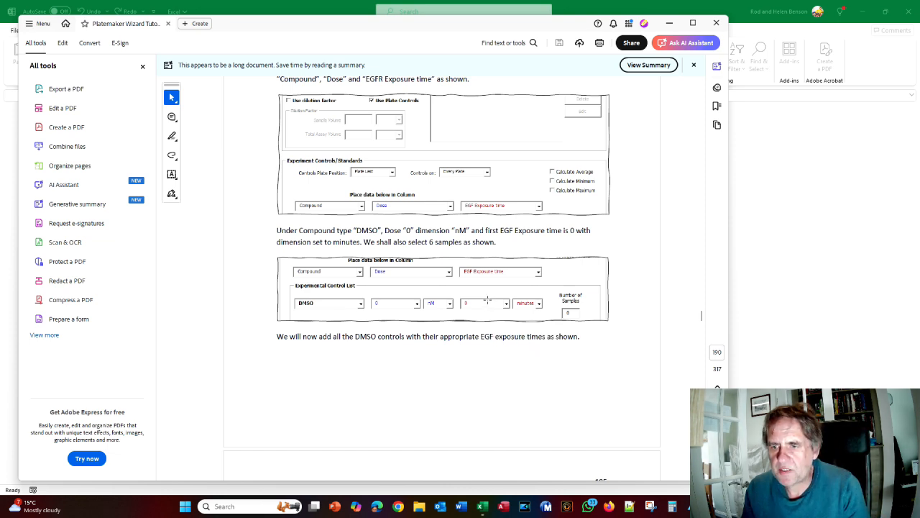
{"action": "key", "text": "alt+Tab"}
Add a DMSO 0 nM control at 0 minutes with 6 samples
{"action": "left_click", "coordinate": [357, 303]}
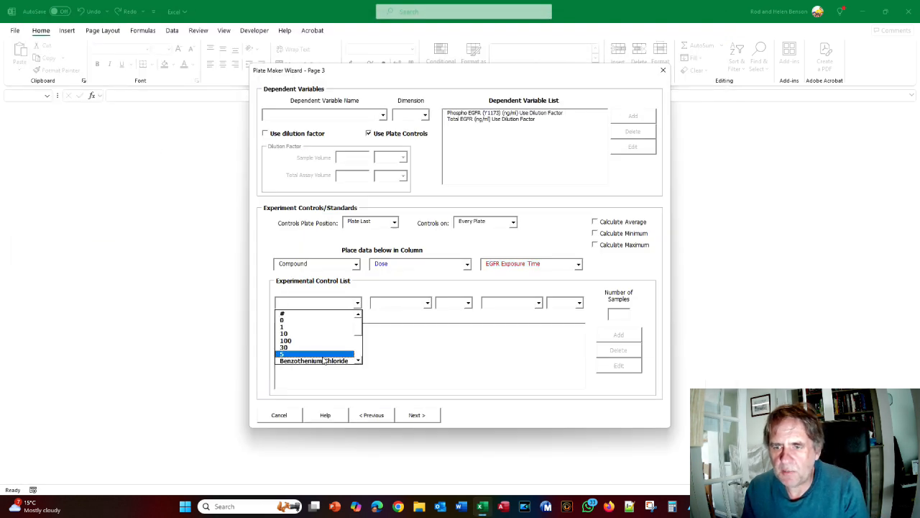
{"action": "scroll", "coordinate": [361, 330], "scroll_direction": "down", "scroll_amount": 2}
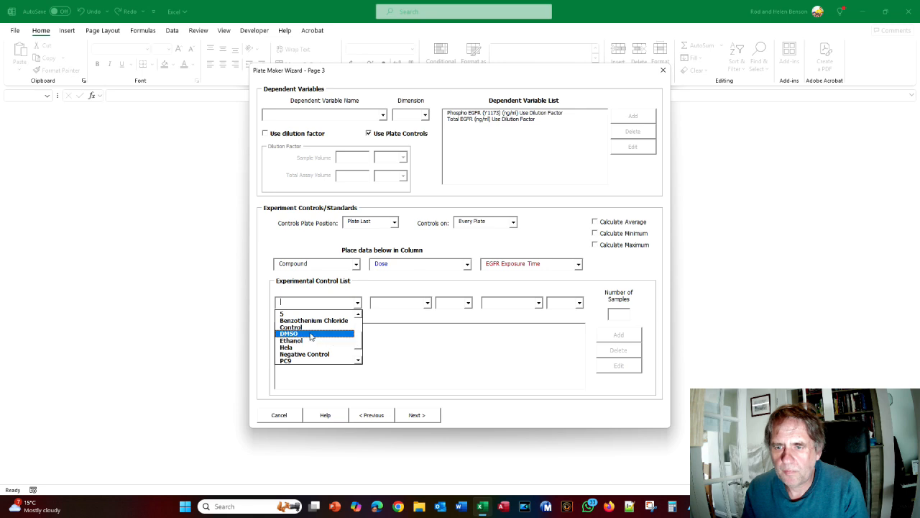
{"action": "left_click", "coordinate": [338, 329]}
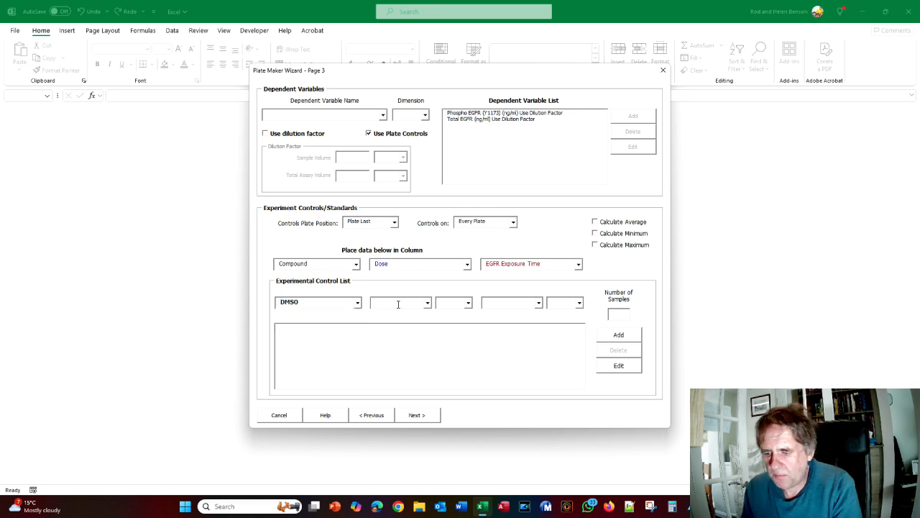
{"action": "left_click", "coordinate": [468, 303]}
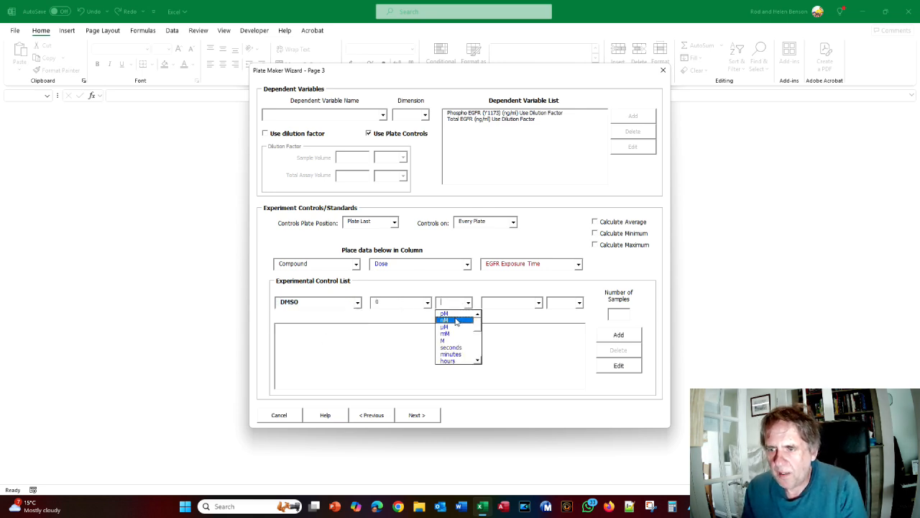
{"action": "left_click", "coordinate": [456, 317]}
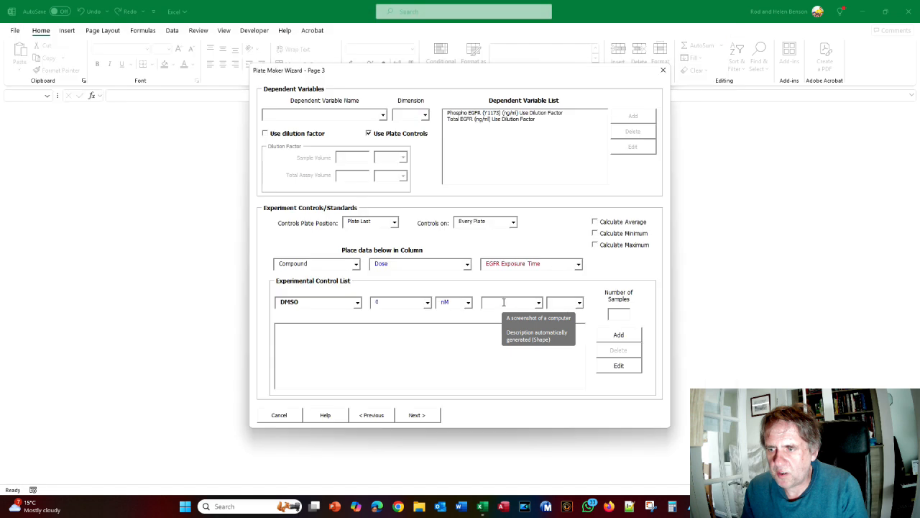
{"action": "left_click", "coordinate": [579, 302]}
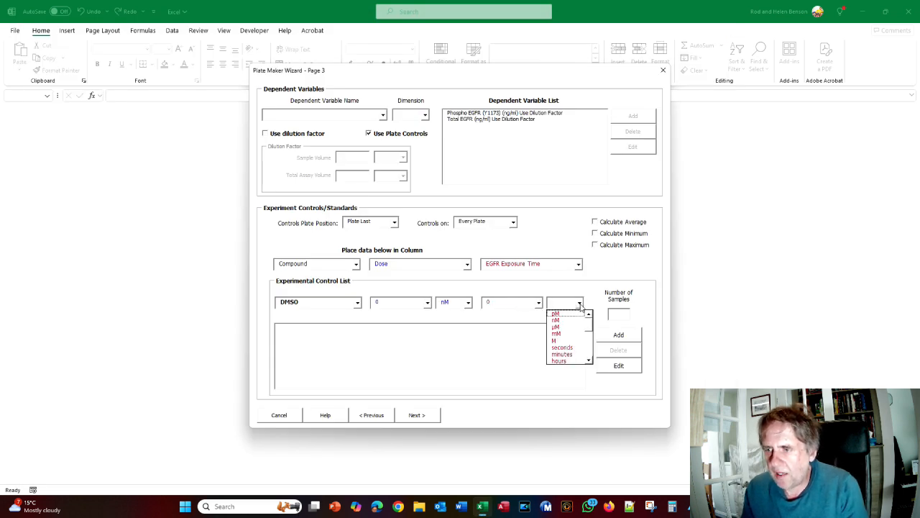
{"action": "left_click", "coordinate": [563, 355]}
{"action": "left_click", "coordinate": [621, 318]}
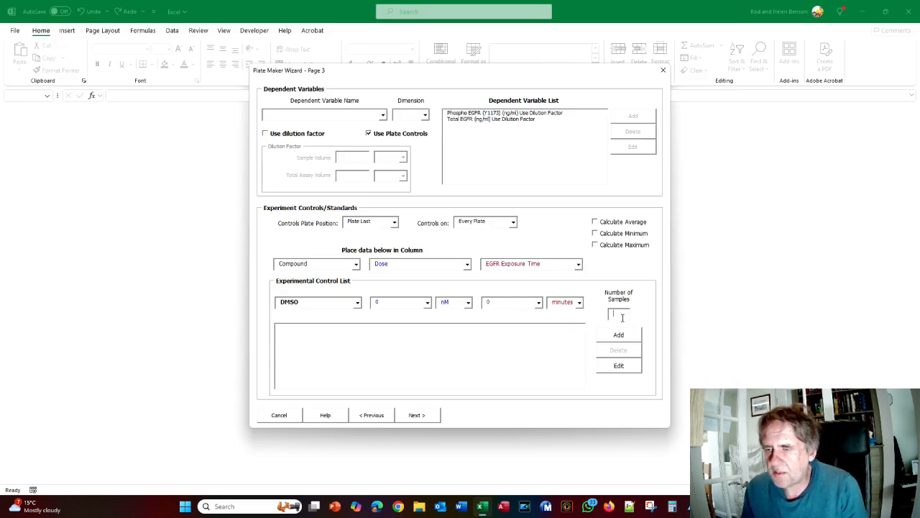
{"action": "key", "text": "alt+Tab"}
{"action": "key", "text": "alt+Tab"}
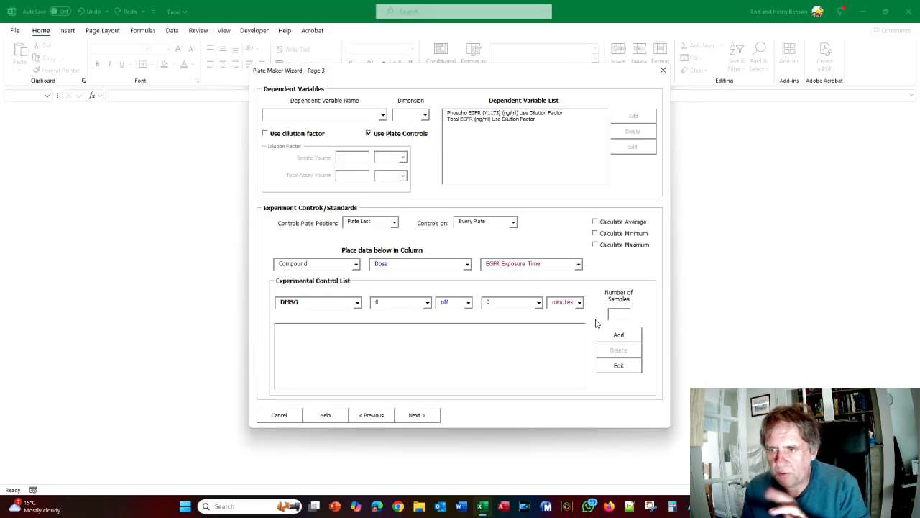
{"action": "type", "text": "6"}
{"action": "left_click", "coordinate": [611, 336]}
Add a second DMSO 0 nM control at 1 minute
{"action": "left_click", "coordinate": [357, 303]}
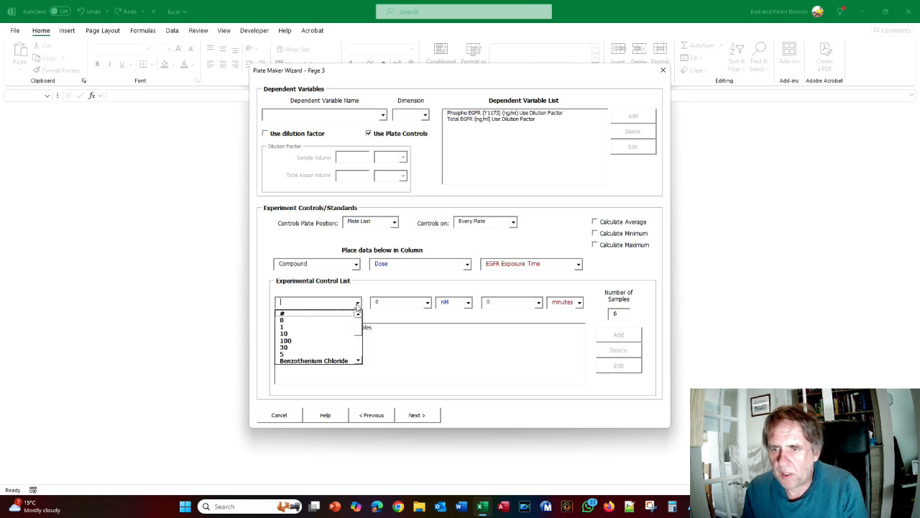
{"action": "scroll", "coordinate": [316, 335], "scroll_direction": "down", "scroll_amount": 3}
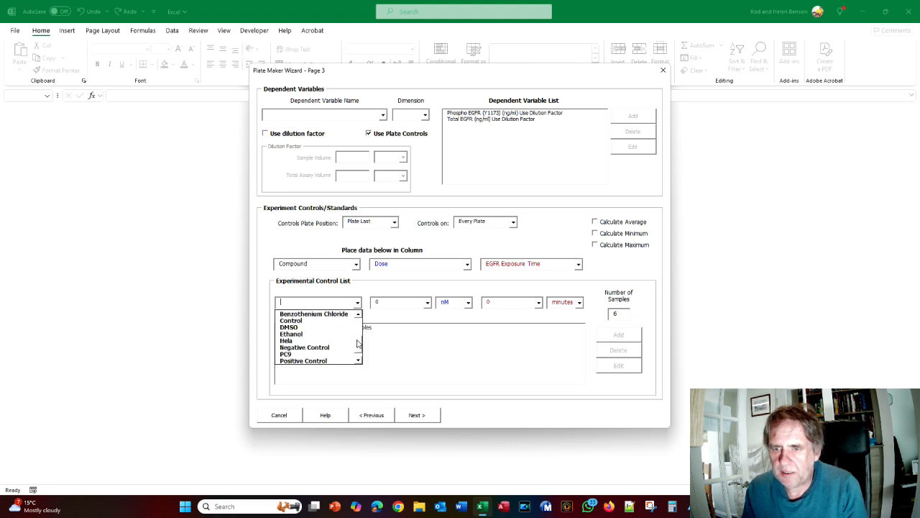
{"action": "left_click", "coordinate": [317, 327]}
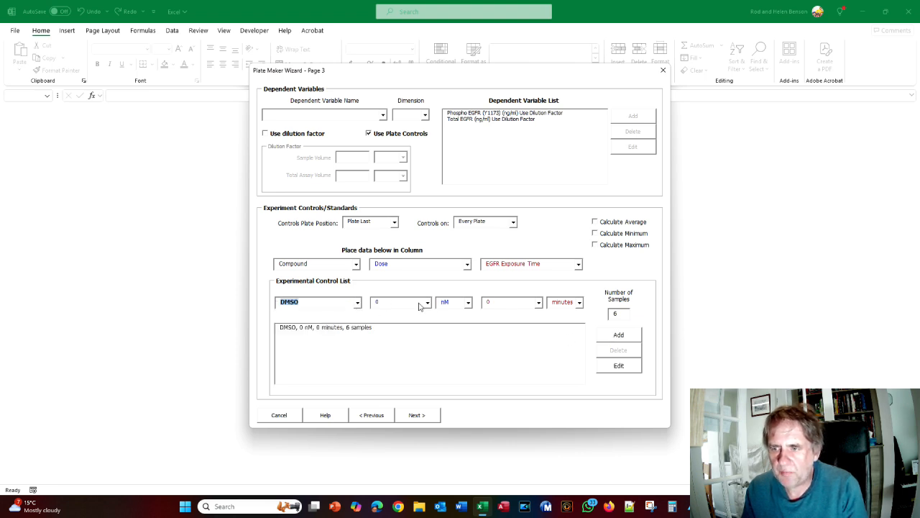
{"action": "left_click", "coordinate": [499, 300]}
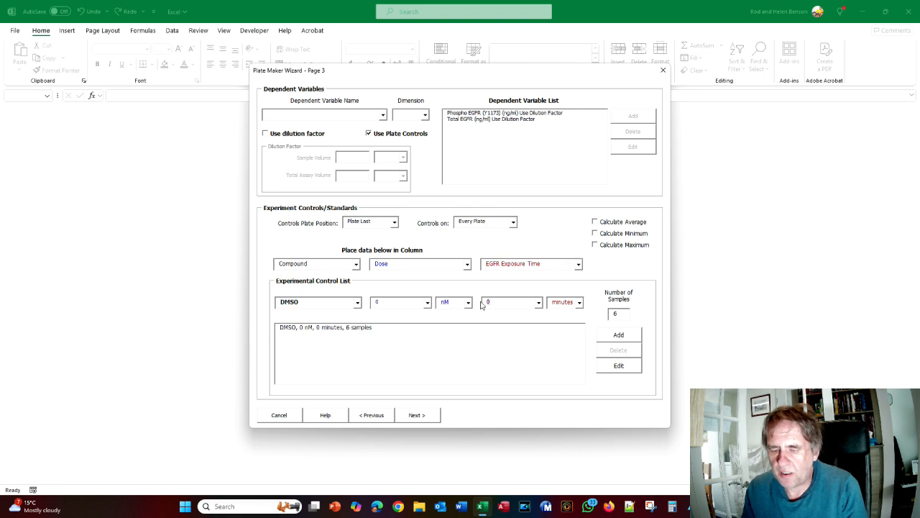
{"action": "key", "text": "alt+Tab"}
{"action": "scroll", "coordinate": [480, 304], "scroll_direction": "down", "scroll_amount": 5}
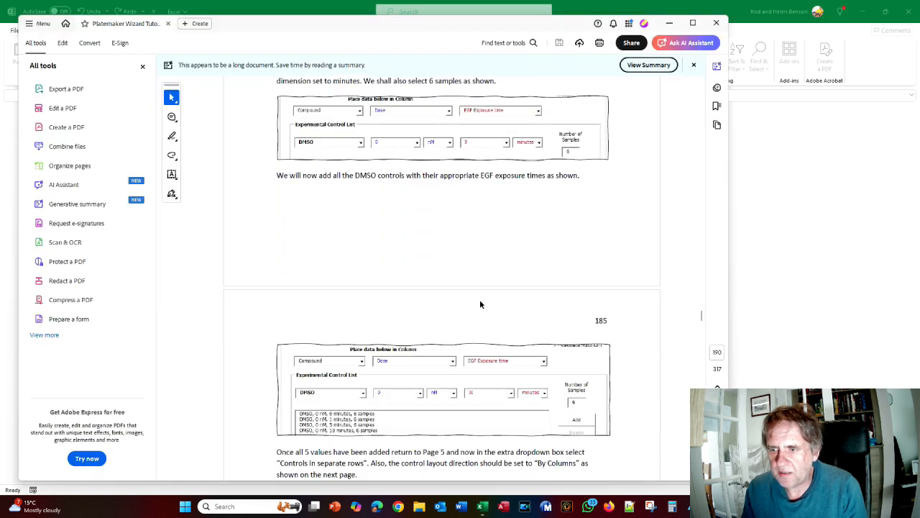
{"action": "key", "text": "alt+Tab"}
{"action": "type", "text": "1"}
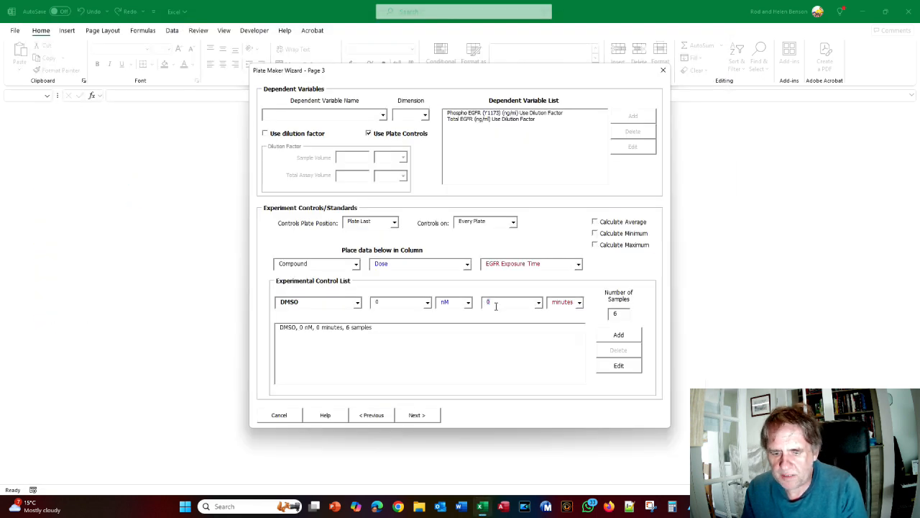
{"action": "left_click", "coordinate": [607, 338]}
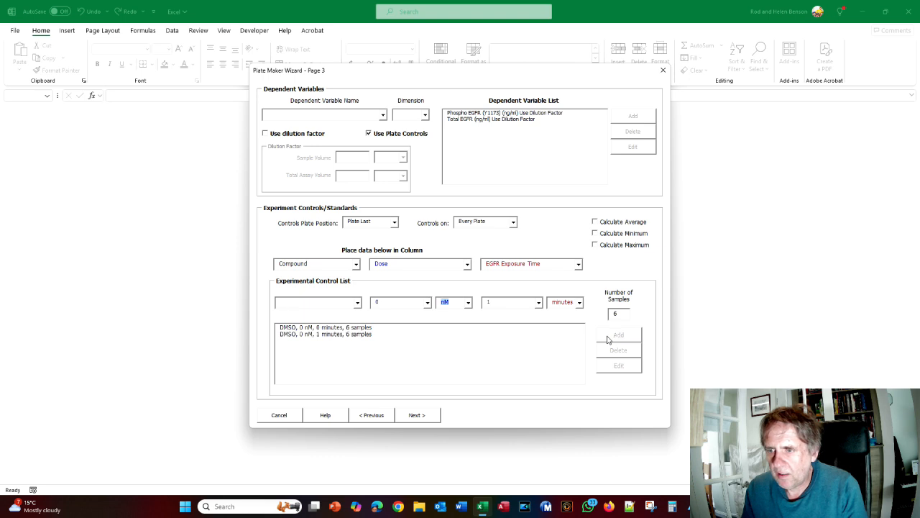
Add DMSO 0 nM controls at 5 and 10 minutes
{"action": "left_click", "coordinate": [357, 302]}
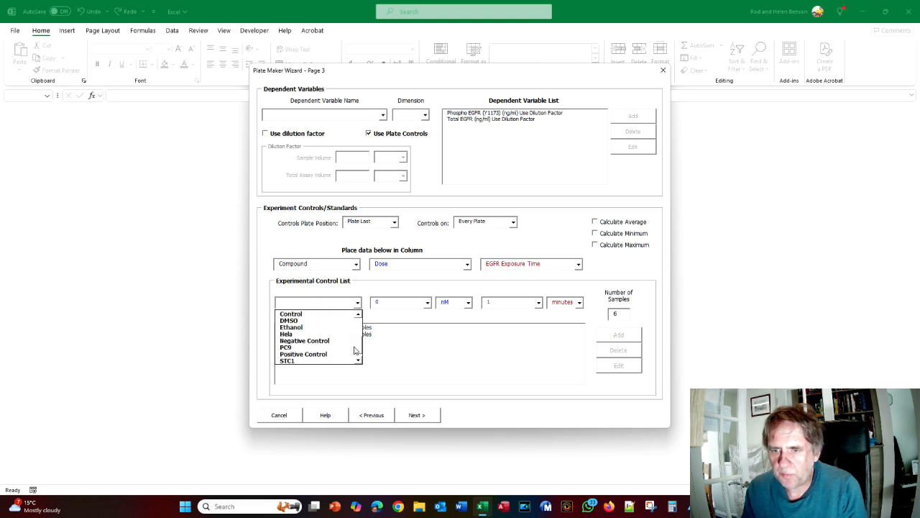
{"action": "left_click", "coordinate": [291, 319]}
{"action": "double_click", "coordinate": [489, 303]}
{"action": "type", "text": "5"}
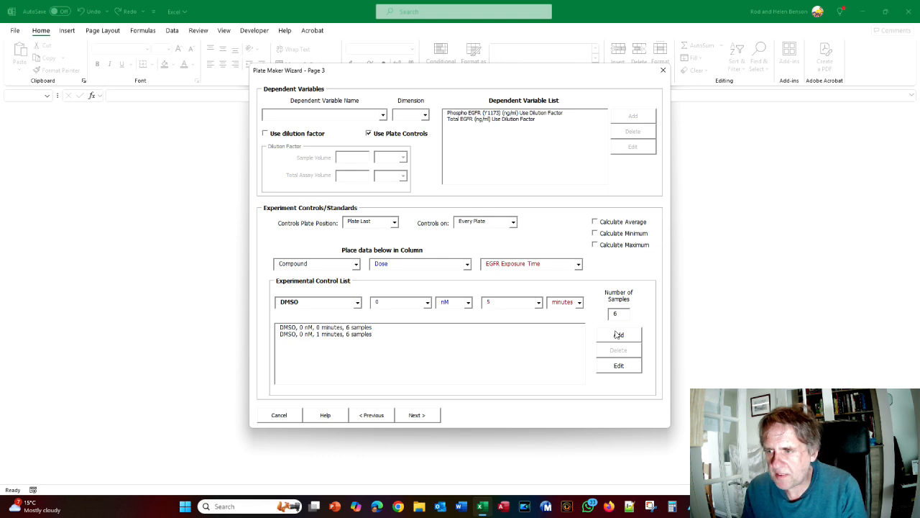
{"action": "left_click", "coordinate": [618, 334]}
{"action": "left_click", "coordinate": [357, 303]}
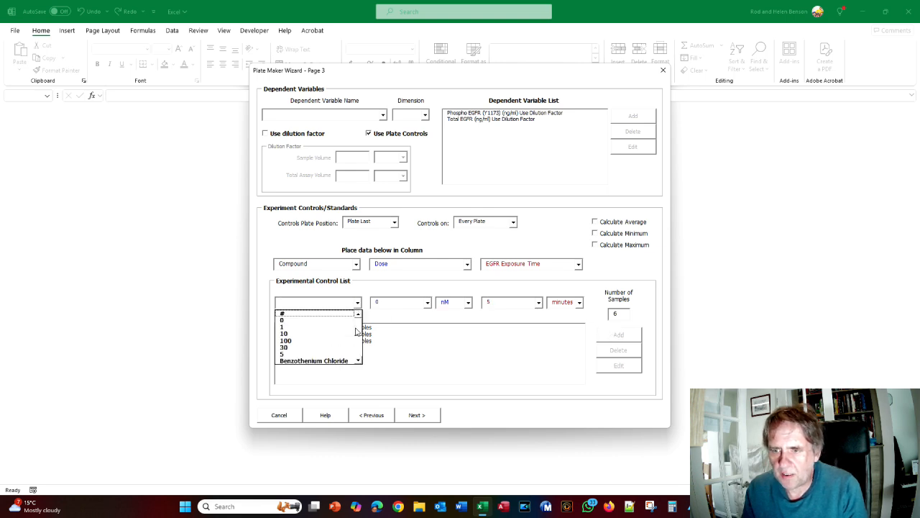
{"action": "scroll", "coordinate": [353, 343], "scroll_direction": "down", "scroll_amount": 2}
{"action": "left_click", "coordinate": [353, 340]}
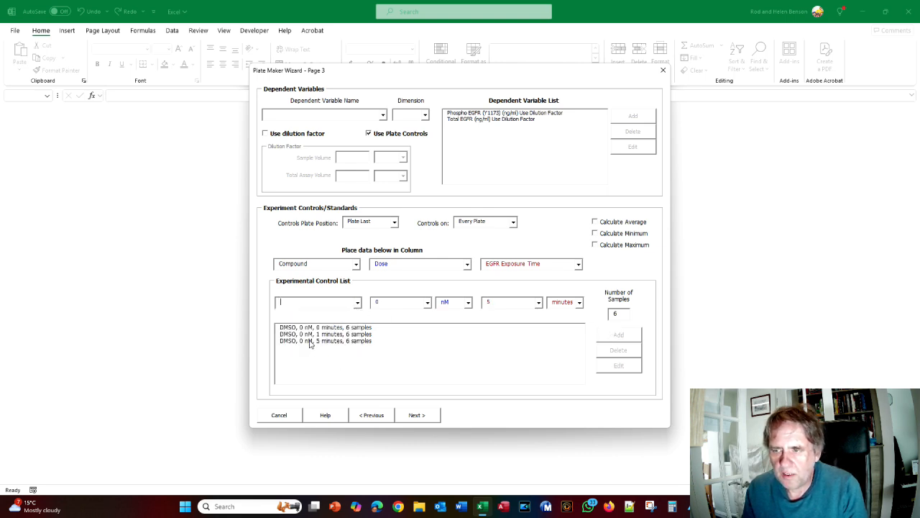
{"action": "double_click", "coordinate": [485, 303]}
{"action": "type", "text": "10"}
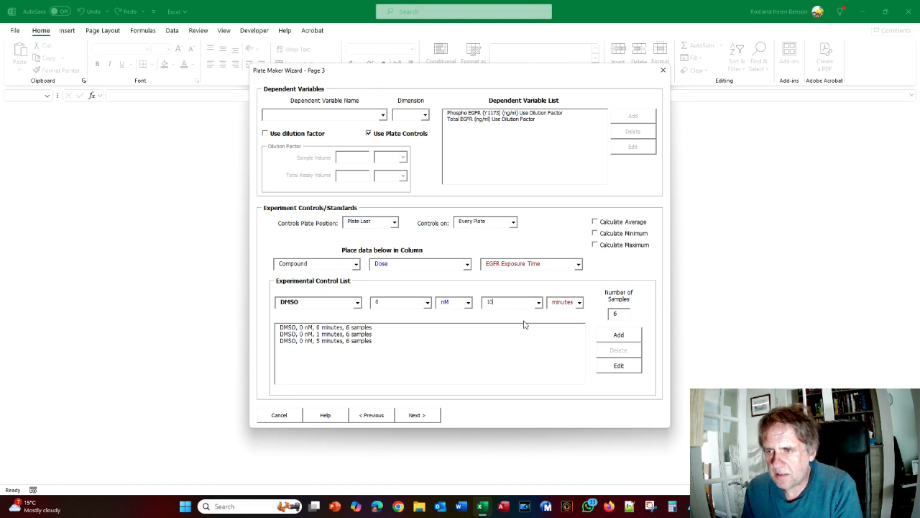
{"action": "left_click", "coordinate": [602, 339]}
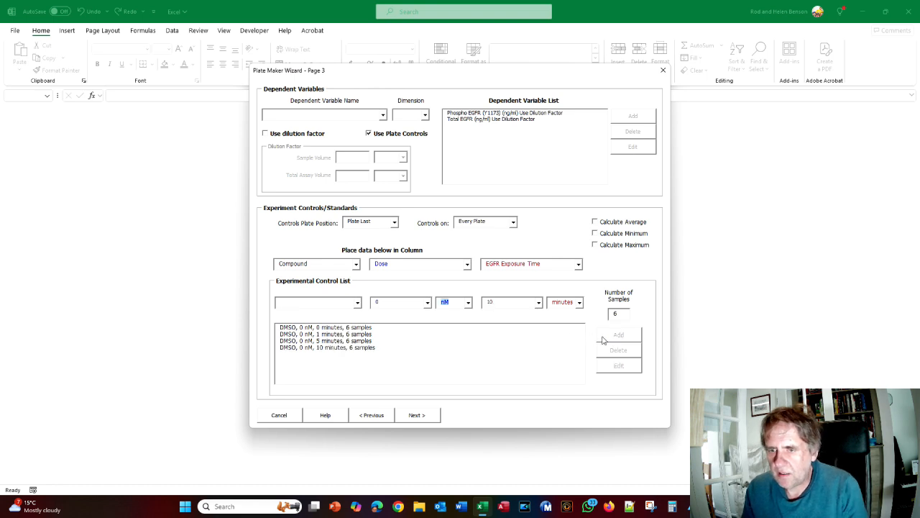
Add a DMSO 0 nM control at 30 minutes
{"action": "left_click", "coordinate": [359, 304]}
{"action": "scroll", "coordinate": [313, 338], "scroll_direction": "down", "scroll_amount": 2}
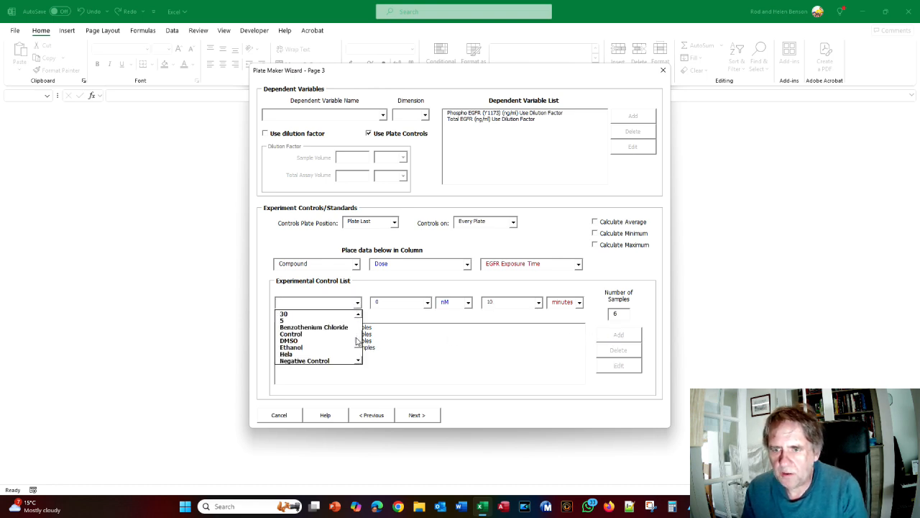
{"action": "left_click", "coordinate": [313, 341]}
{"action": "left_click_drag", "start_coordinate": [511, 306], "coordinate": [435, 294]}
{"action": "type", "text": "3"}
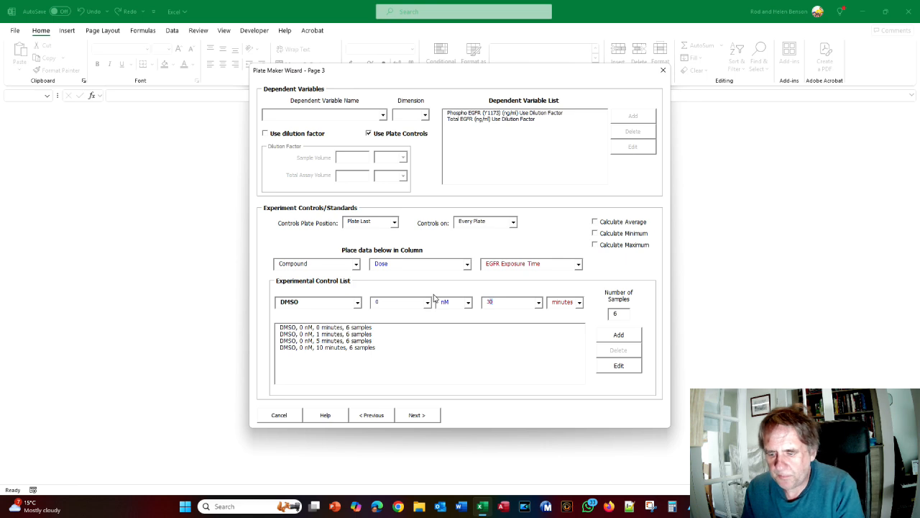
{"action": "left_click", "coordinate": [608, 335]}
Check the tutorial and advance the wizard to Page 4, Define Equation
{"action": "key", "text": "alt+Tab"}
{"action": "scroll", "coordinate": [519, 333], "scroll_direction": "down", "scroll_amount": 5}
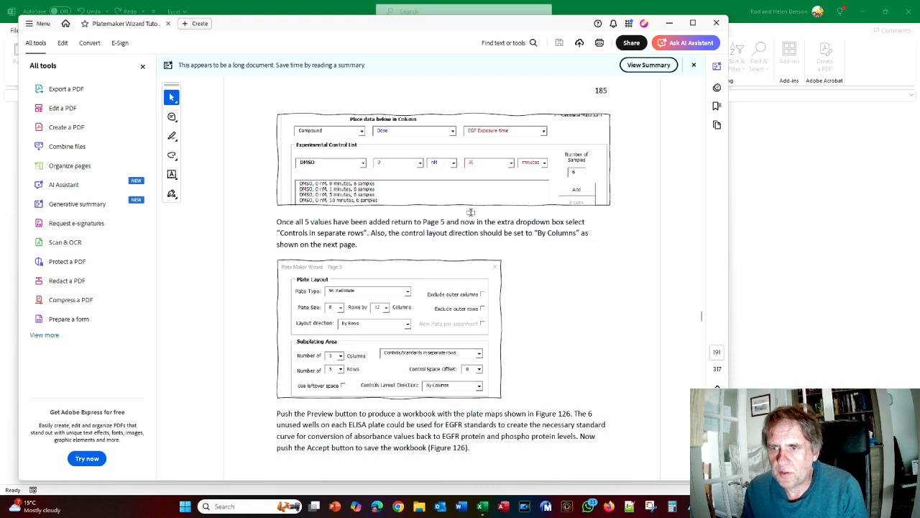
{"action": "key", "text": "alt+Tab"}
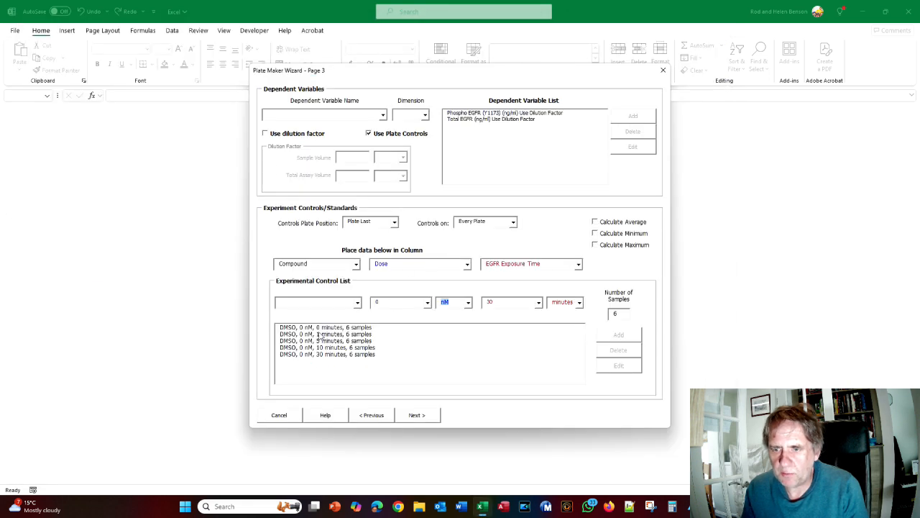
{"action": "key", "text": "alt+Tab"}
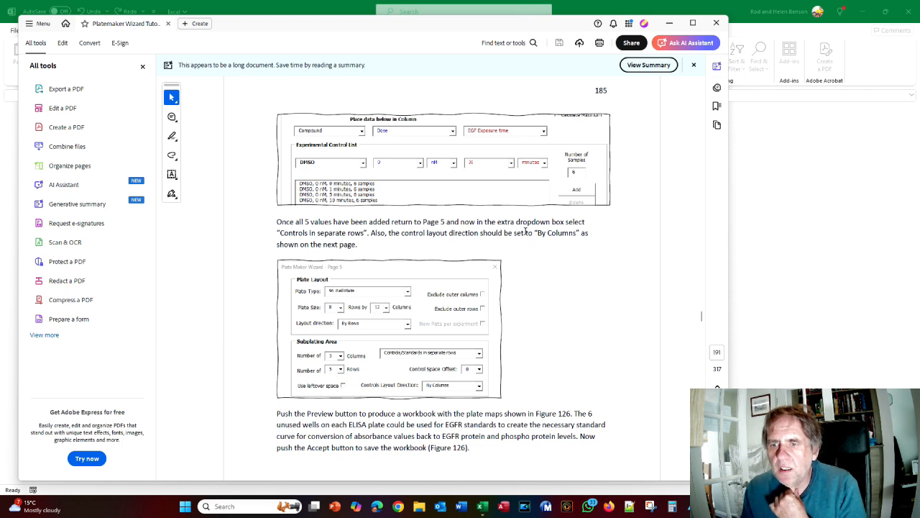
{"action": "key", "text": "alt+Tab"}
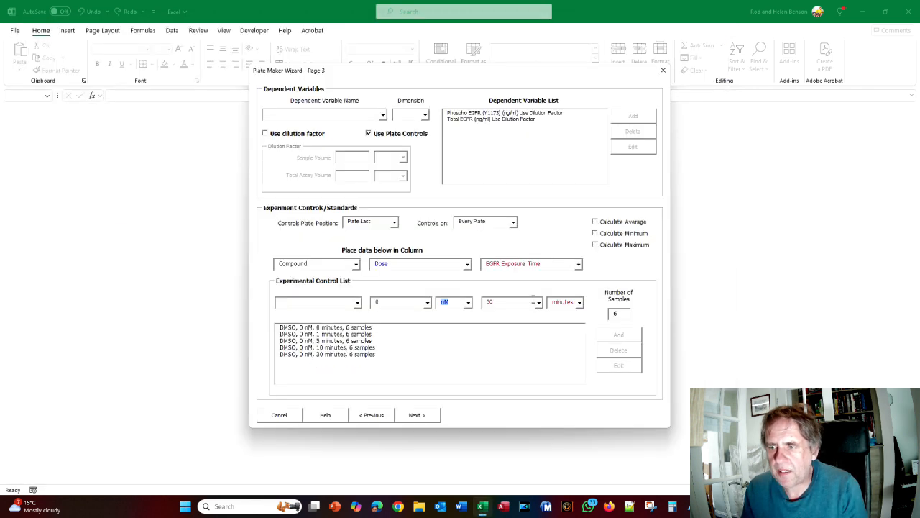
{"action": "left_click", "coordinate": [416, 415]}
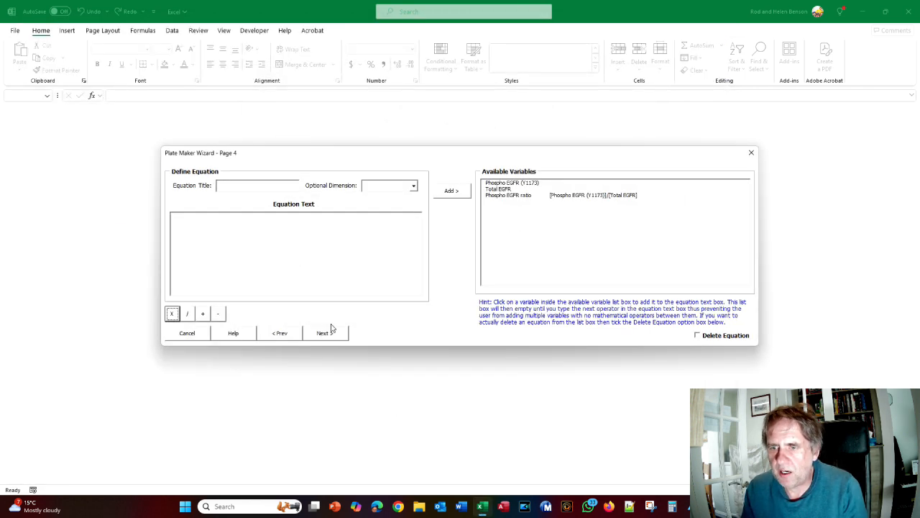
On Page 5, set Subplating to 'Controls/Standards in separate rows'
{"action": "left_click", "coordinate": [334, 335]}
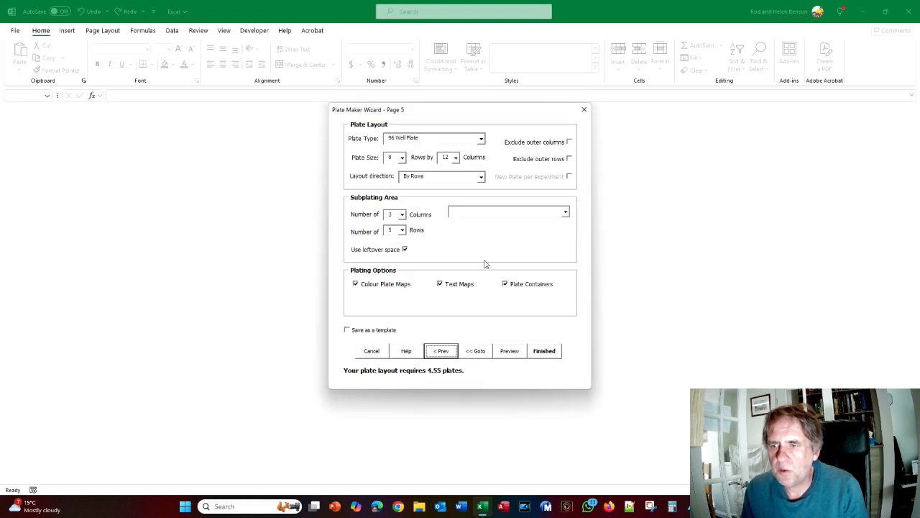
{"action": "key", "text": "alt+Tab"}
{"action": "key", "text": "alt+Tab"}
{"action": "scroll", "coordinate": [533, 231], "scroll_direction": "down", "scroll_amount": 1}
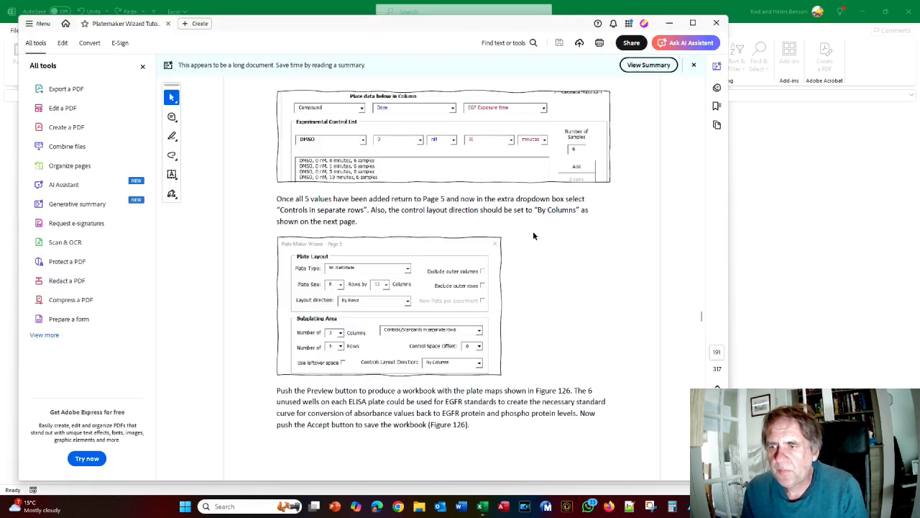
{"action": "key", "text": "alt+Tab"}
{"action": "left_click", "coordinate": [566, 214]}
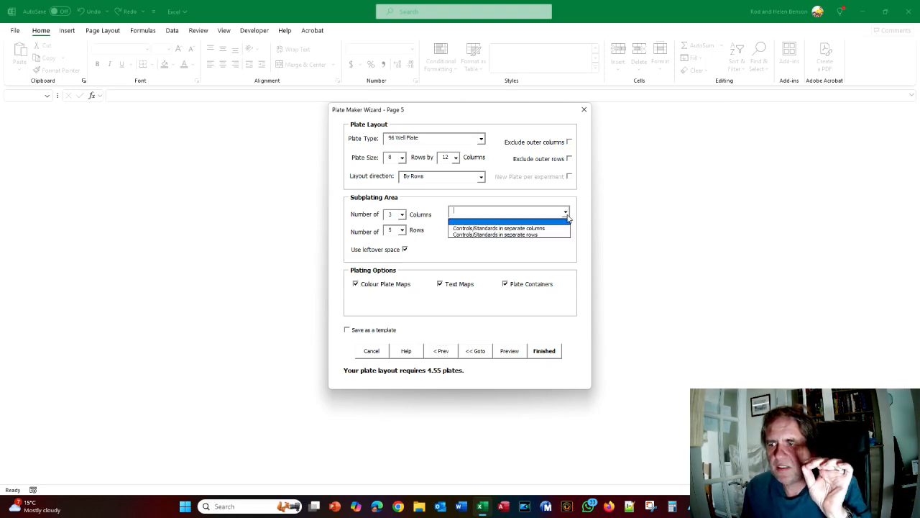
{"action": "left_click", "coordinate": [535, 234]}
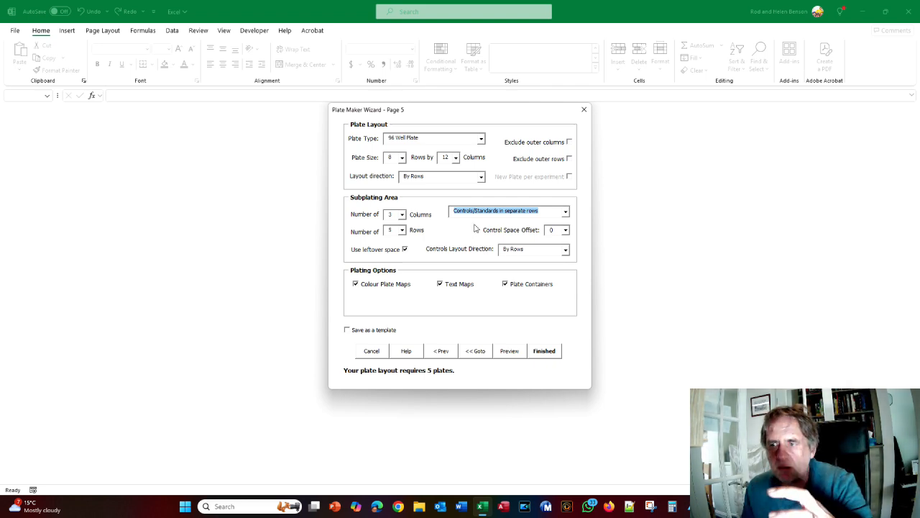
Set Controls Layout Direction to By Columns and generate a workbook preview
{"action": "key", "text": "alt+Tab"}
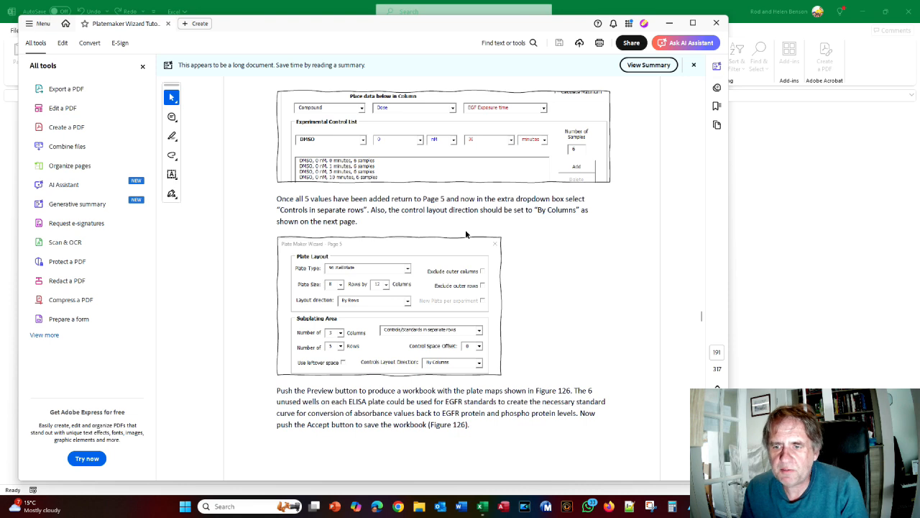
{"action": "scroll", "coordinate": [465, 229], "scroll_direction": "down", "scroll_amount": 1}
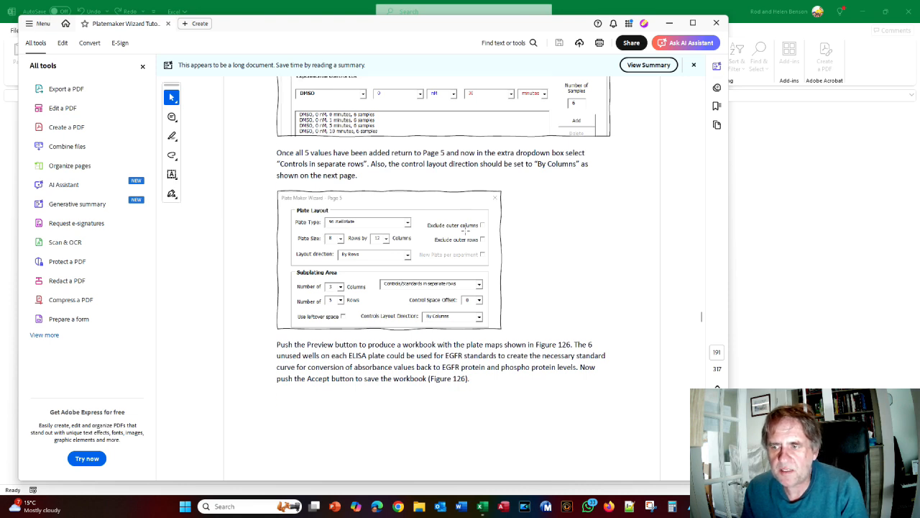
{"action": "key", "text": "alt+Tab"}
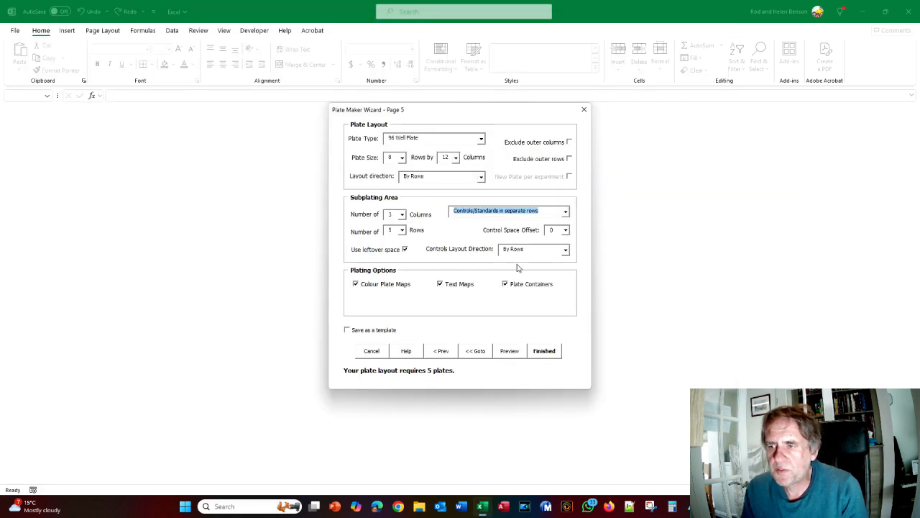
{"action": "left_click", "coordinate": [565, 250]}
{"action": "left_click", "coordinate": [527, 267]}
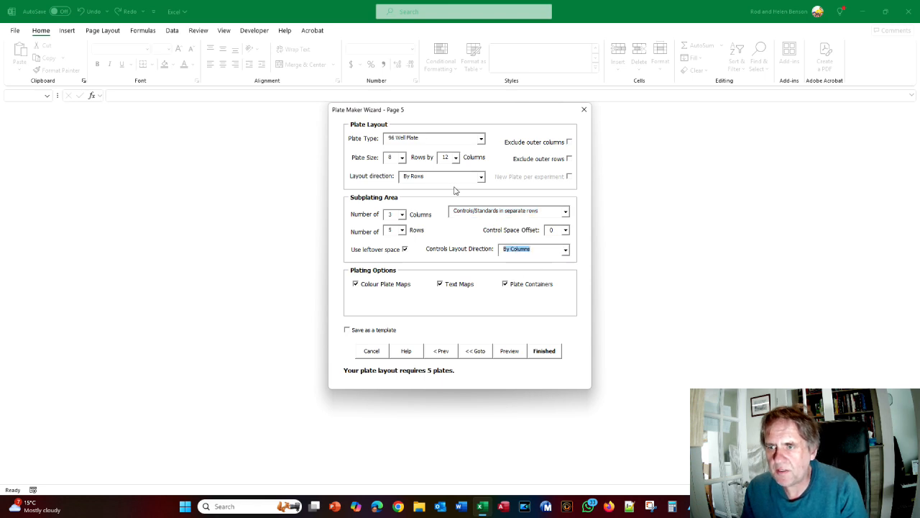
{"action": "key", "text": "alt+Tab"}
{"action": "key", "text": "alt+Tab"}
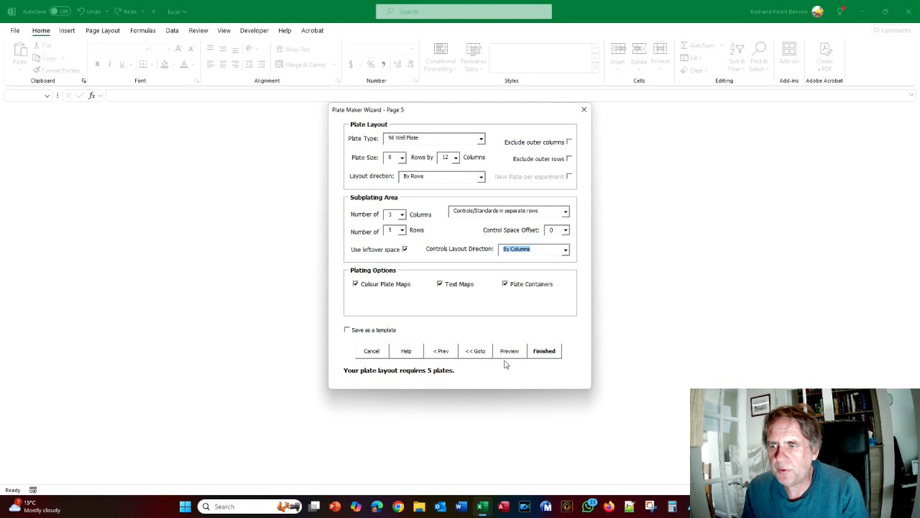
{"action": "left_click", "coordinate": [506, 351]}
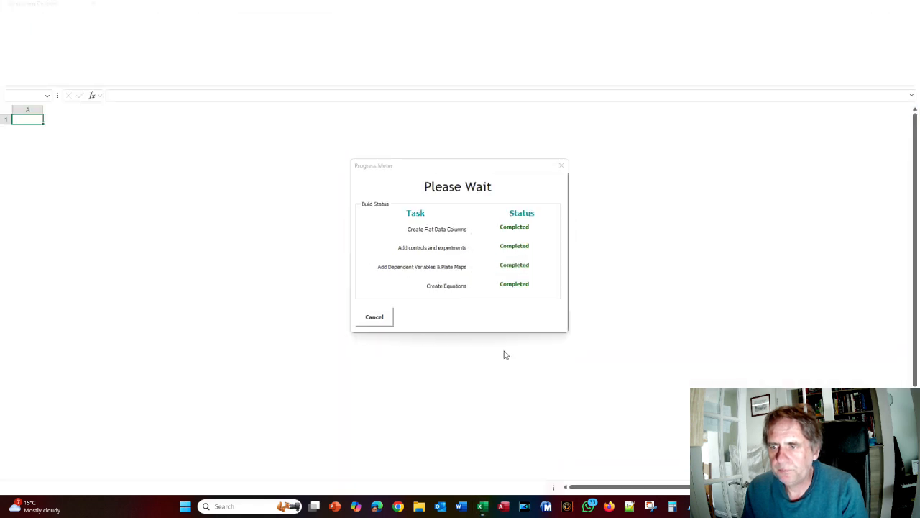
Compare the Book6 5-plate Plate Maps with the tutorial figure, then reject the preview
{"action": "key", "text": "alt+Tab"}
{"action": "scroll", "coordinate": [445, 277], "scroll_direction": "down", "scroll_amount": 10}
{"action": "key", "text": "alt+Tab"}
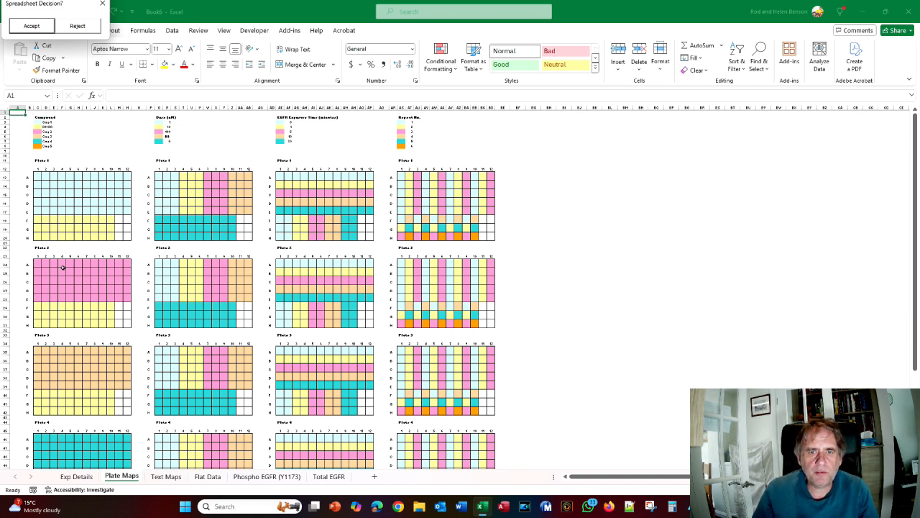
{"action": "scroll", "coordinate": [63, 268], "scroll_direction": "down", "scroll_amount": 6}
{"action": "scroll", "coordinate": [64, 269], "scroll_direction": "up", "scroll_amount": 5}
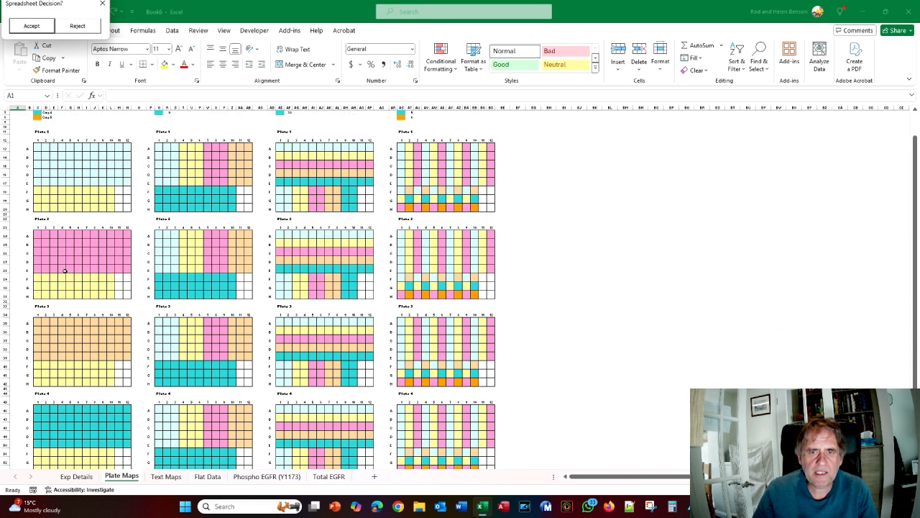
{"action": "scroll", "coordinate": [64, 270], "scroll_direction": "up", "scroll_amount": 2}
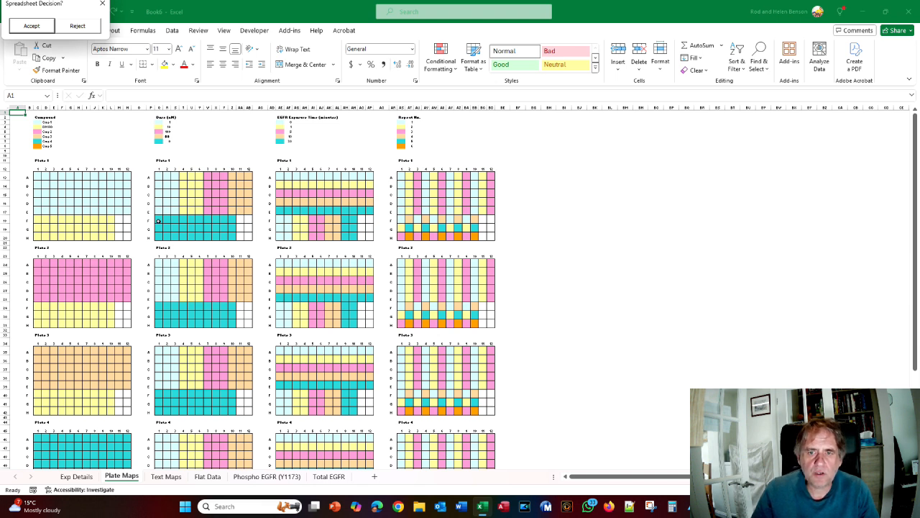
{"action": "scroll", "coordinate": [250, 253], "scroll_direction": "down", "scroll_amount": 3}
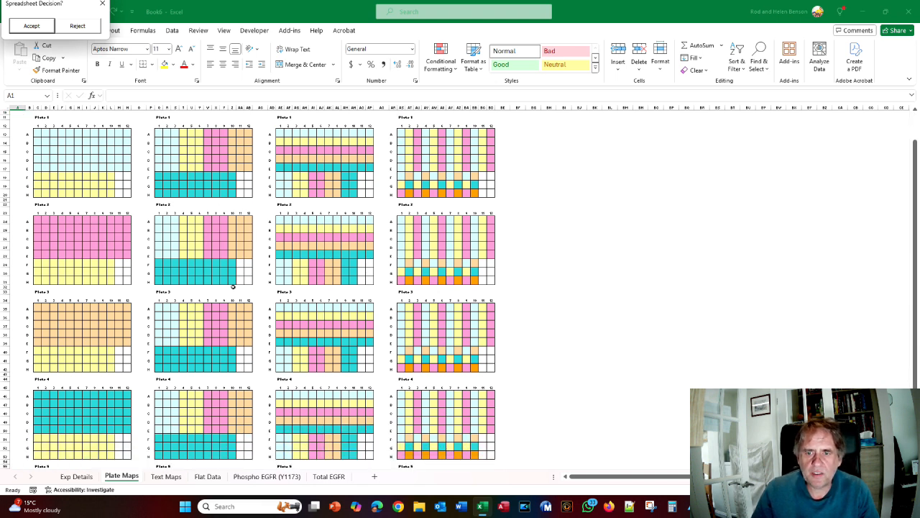
{"action": "scroll", "coordinate": [283, 227], "scroll_direction": "up", "scroll_amount": 2}
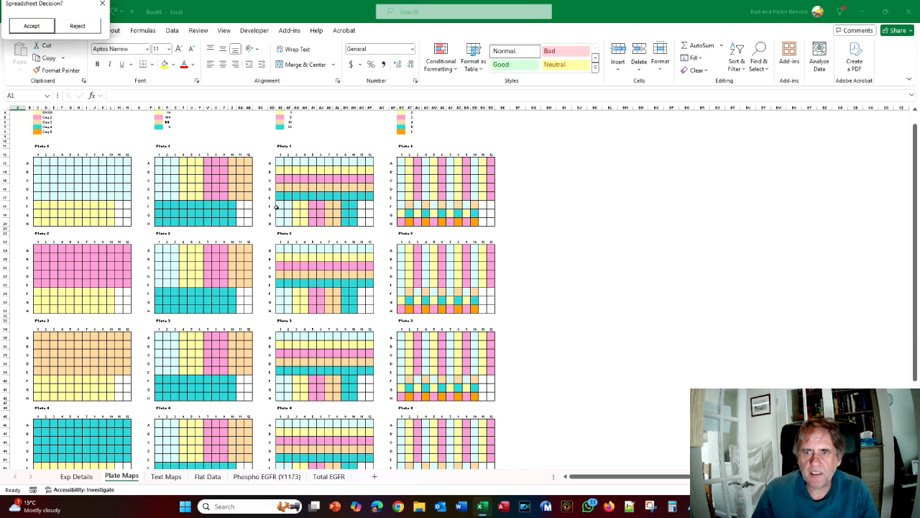
{"action": "scroll", "coordinate": [273, 210], "scroll_direction": "up", "scroll_amount": 1}
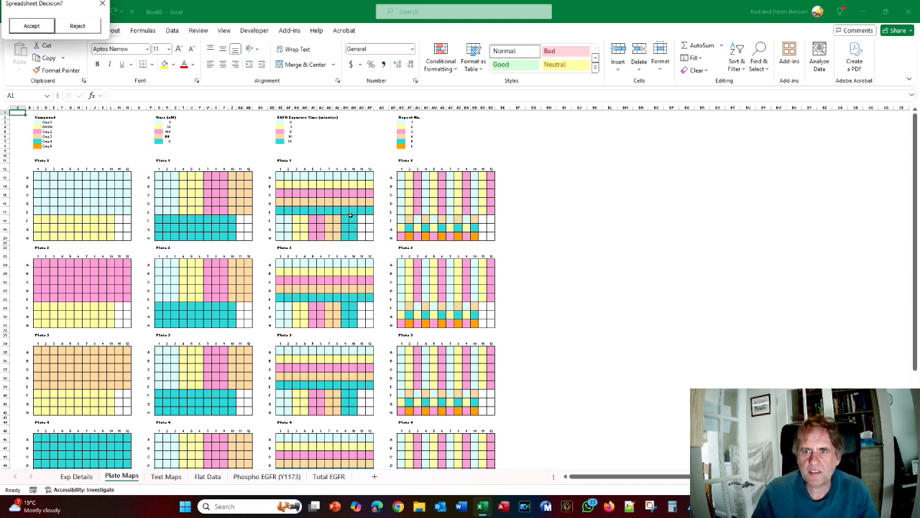
{"action": "scroll", "coordinate": [266, 225], "scroll_direction": "down", "scroll_amount": 8}
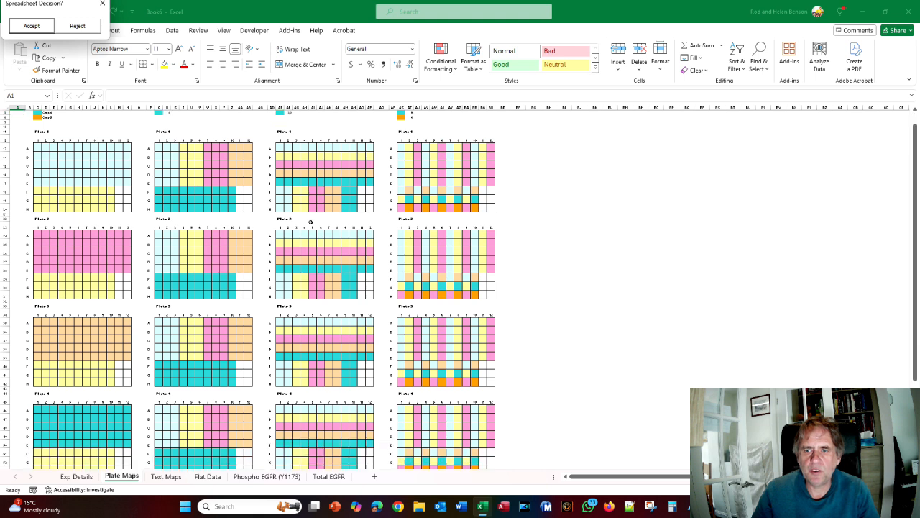
{"action": "scroll", "coordinate": [303, 233], "scroll_direction": "up", "scroll_amount": 8}
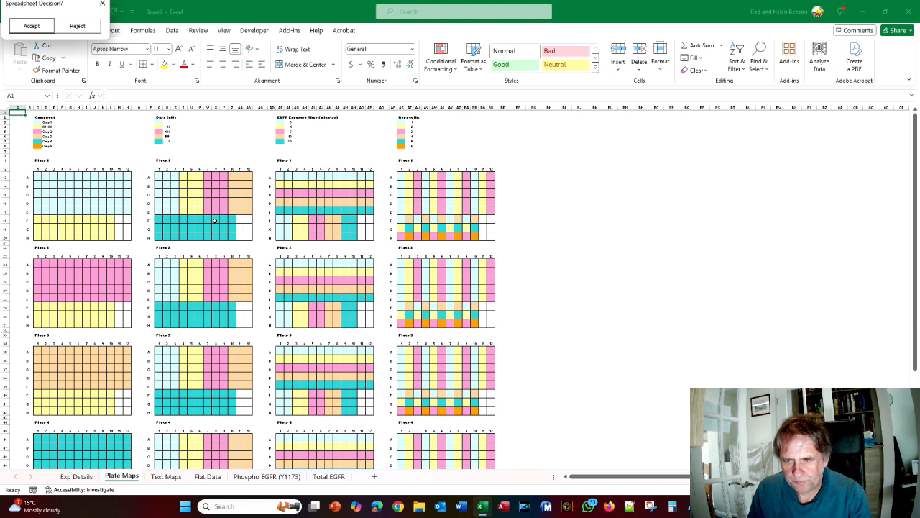
{"action": "left_click", "coordinate": [78, 25]}
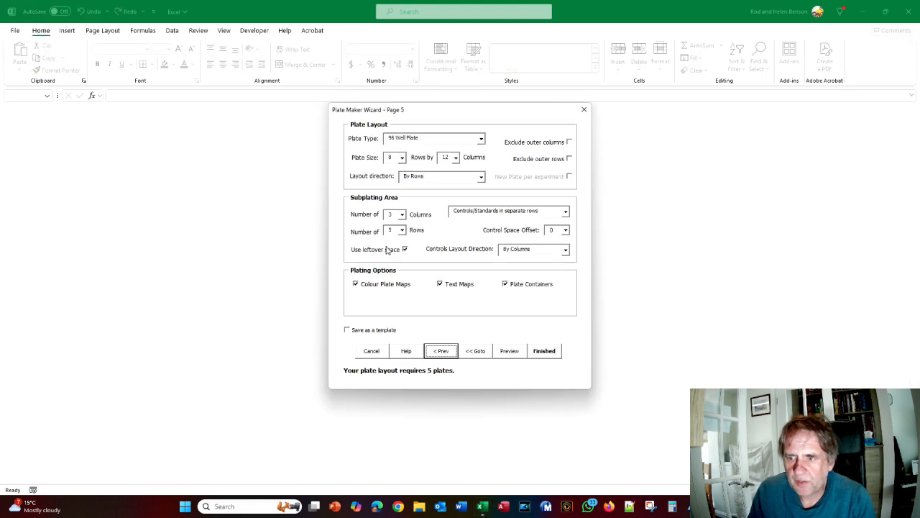
Build a fresh plate workbook preview and compare its plate maps with the tutorial's figure
{"action": "left_click", "coordinate": [407, 251]}
{"action": "left_click", "coordinate": [511, 351]}
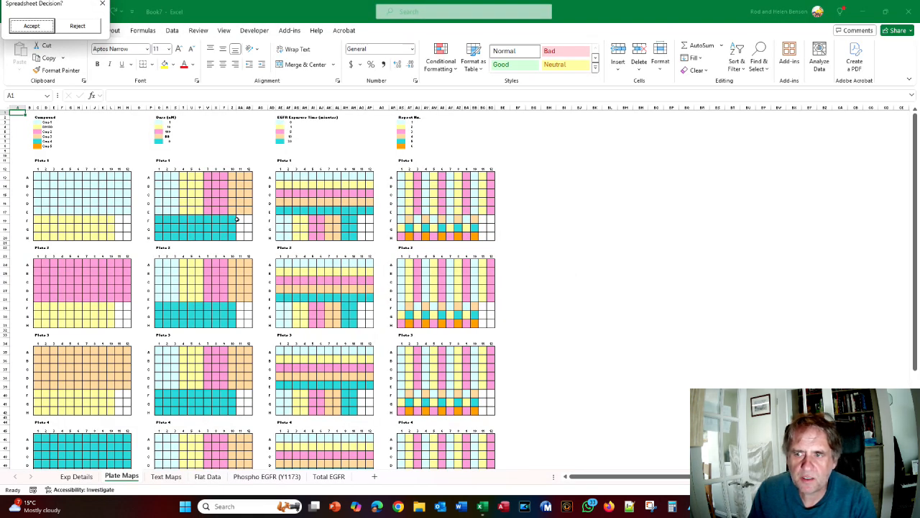
{"action": "scroll", "coordinate": [223, 223], "scroll_direction": "down", "scroll_amount": 6}
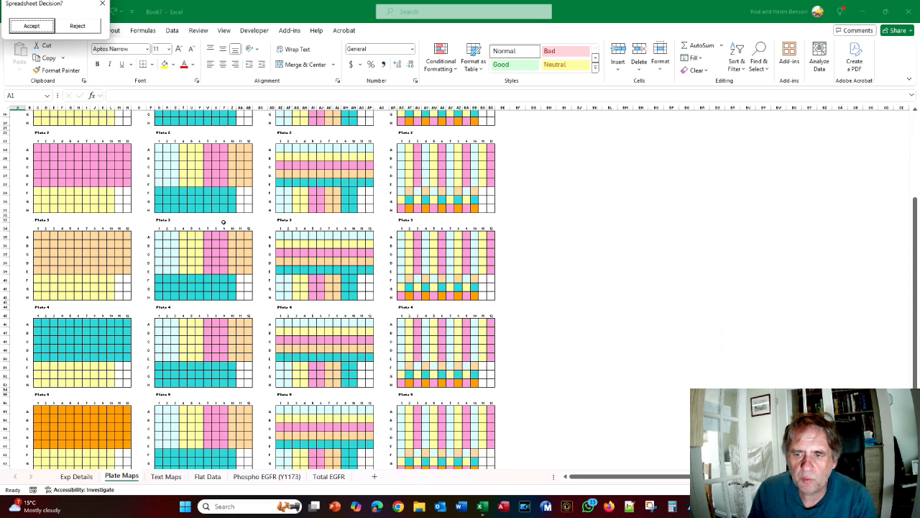
{"action": "key", "text": "alt+Tab"}
{"action": "scroll", "coordinate": [370, 232], "scroll_direction": "down", "scroll_amount": 3}
{"action": "scroll", "coordinate": [367, 233], "scroll_direction": "down", "scroll_amount": 3}
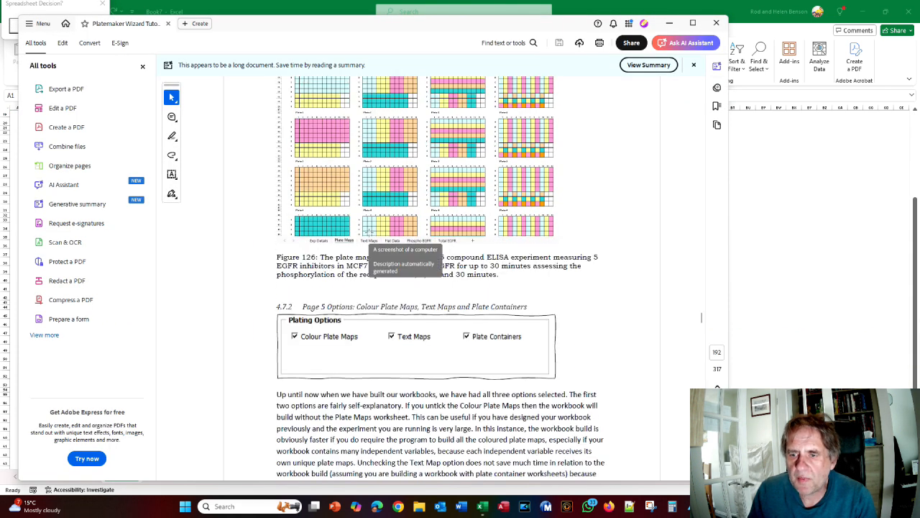
{"action": "key", "text": "alt+Tab"}
Recheck the maps against the figure and accept, saving as EGFR Inhibitor Experiment.xlsx
{"action": "scroll", "coordinate": [258, 216], "scroll_direction": "up", "scroll_amount": 2}
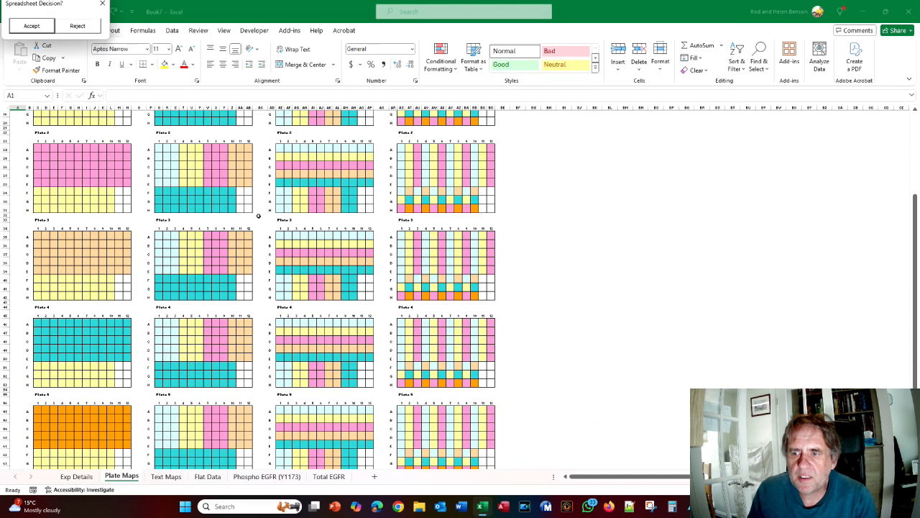
{"action": "scroll", "coordinate": [258, 215], "scroll_direction": "up", "scroll_amount": 5}
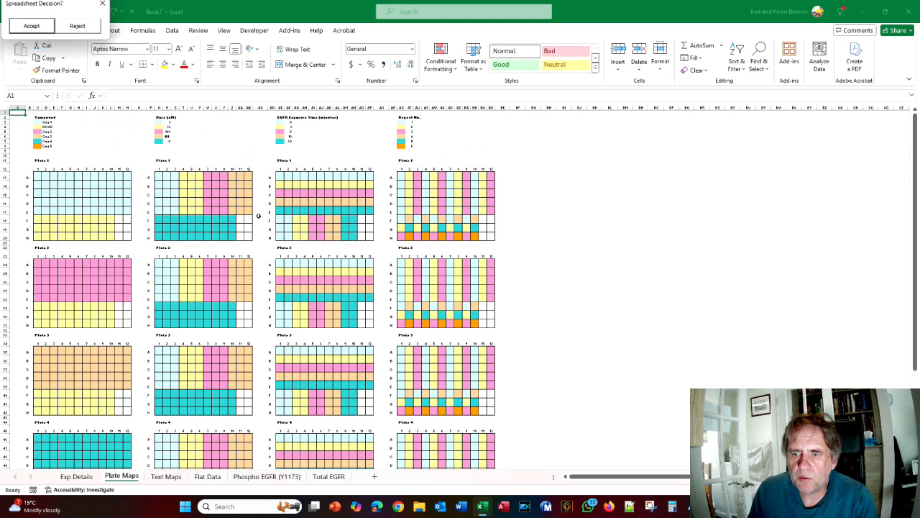
{"action": "key", "text": "alt+Tab"}
{"action": "key", "text": "alt+Tab"}
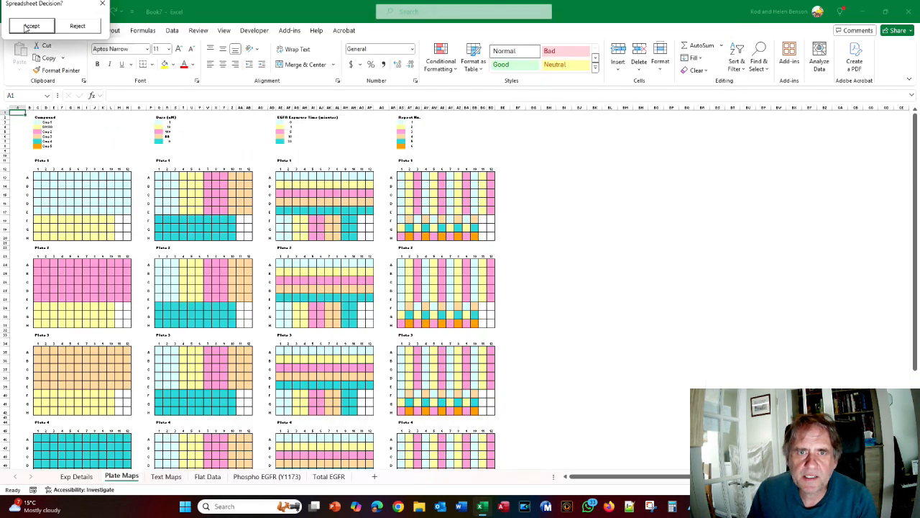
{"action": "left_click", "coordinate": [26, 27]}
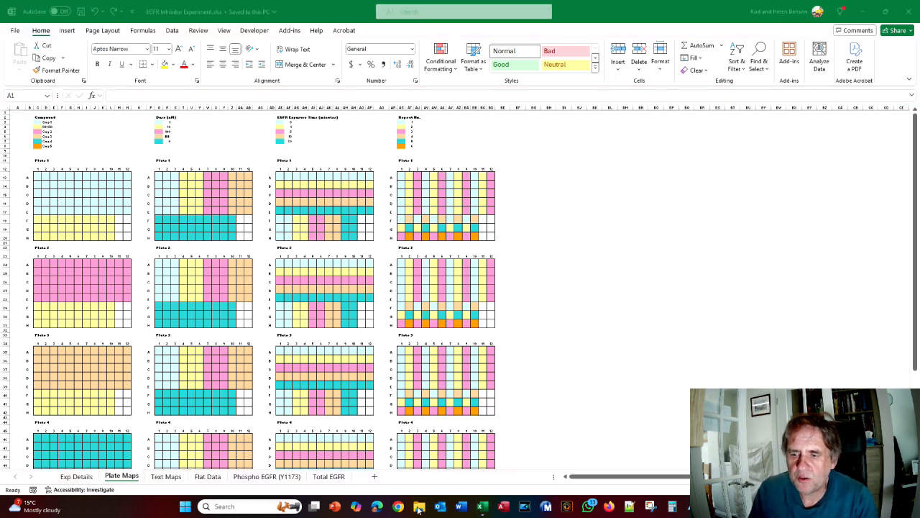
{"action": "left_click", "coordinate": [419, 508]}
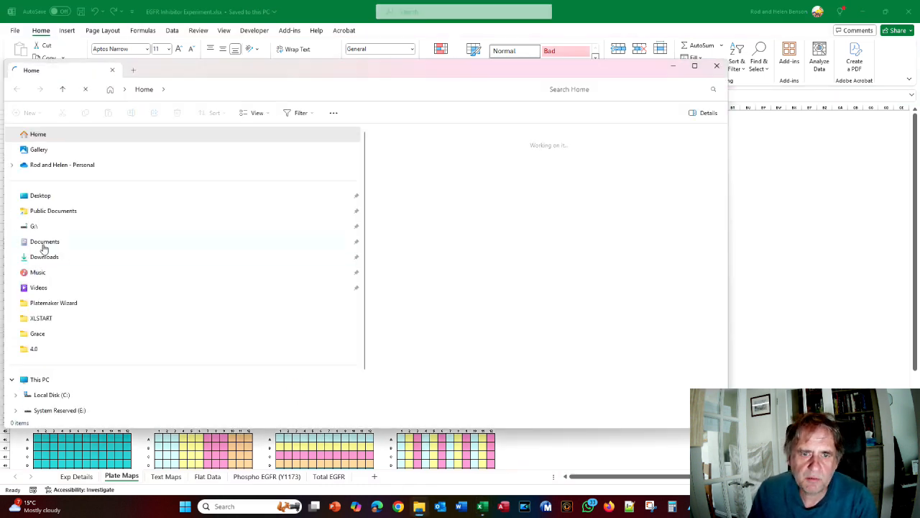
Confirm EGFR Inhibitor Experiment.xlsx under Documents > PlateMaker Wizard Data > Projects > Tutorials, then close Explorer
{"action": "left_click", "coordinate": [43, 243]}
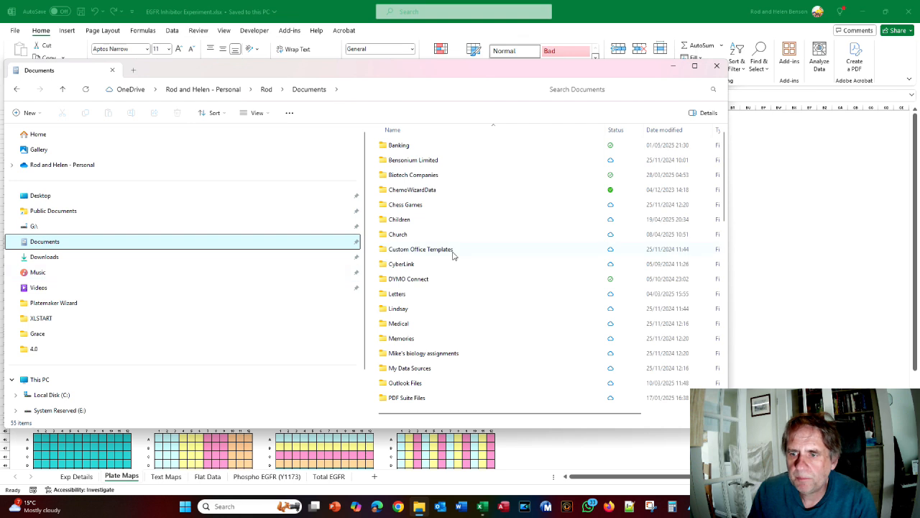
{"action": "scroll", "coordinate": [453, 255], "scroll_direction": "down", "scroll_amount": 10}
{"action": "scroll", "coordinate": [454, 255], "scroll_direction": "down", "scroll_amount": 5}
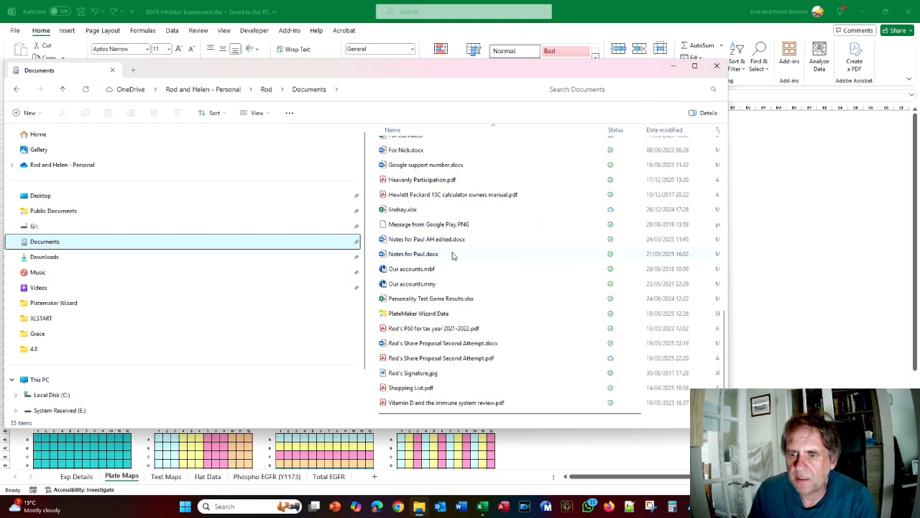
{"action": "double_click", "coordinate": [417, 313]}
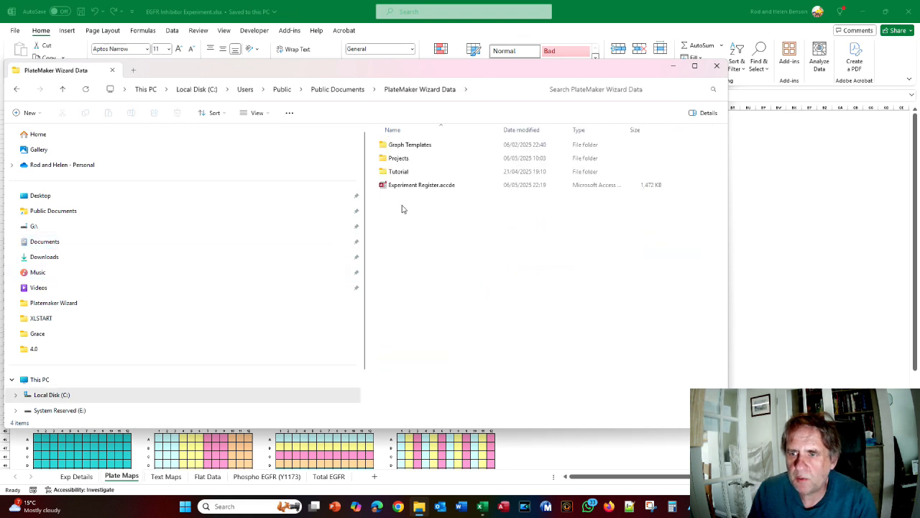
{"action": "double_click", "coordinate": [398, 159]}
{"action": "double_click", "coordinate": [401, 226]}
{"action": "double_click", "coordinate": [403, 172]}
{"action": "double_click", "coordinate": [405, 146]}
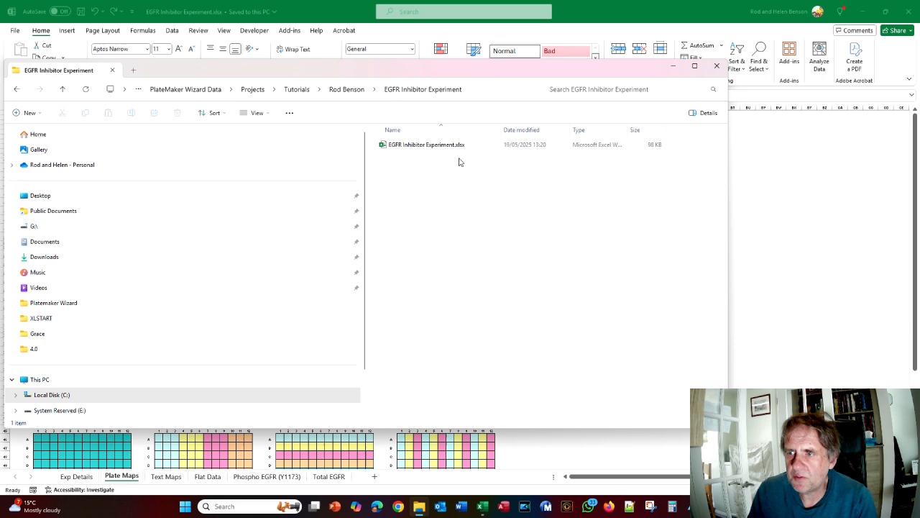
{"action": "left_click", "coordinate": [717, 66]}
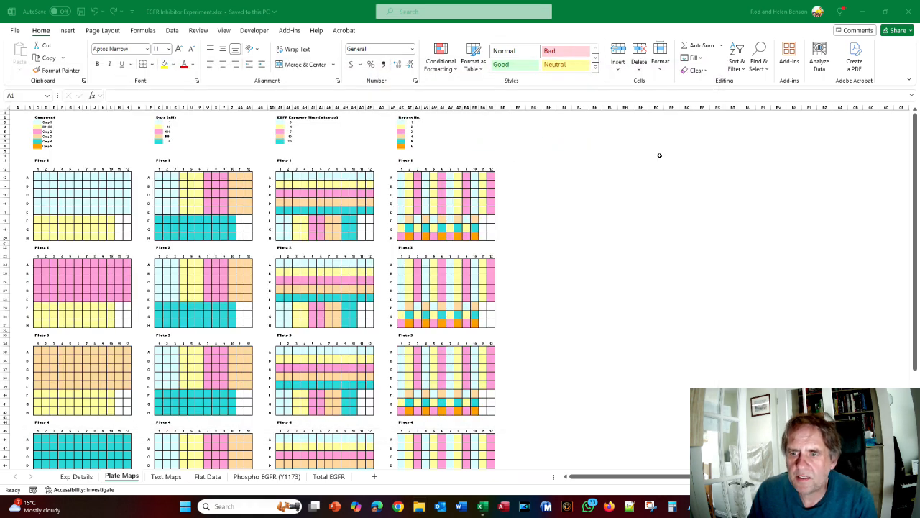
Check the wizard manual, then resume the last PlateMaker workbook build from Add-ins
{"action": "key", "text": "alt+Tab"}
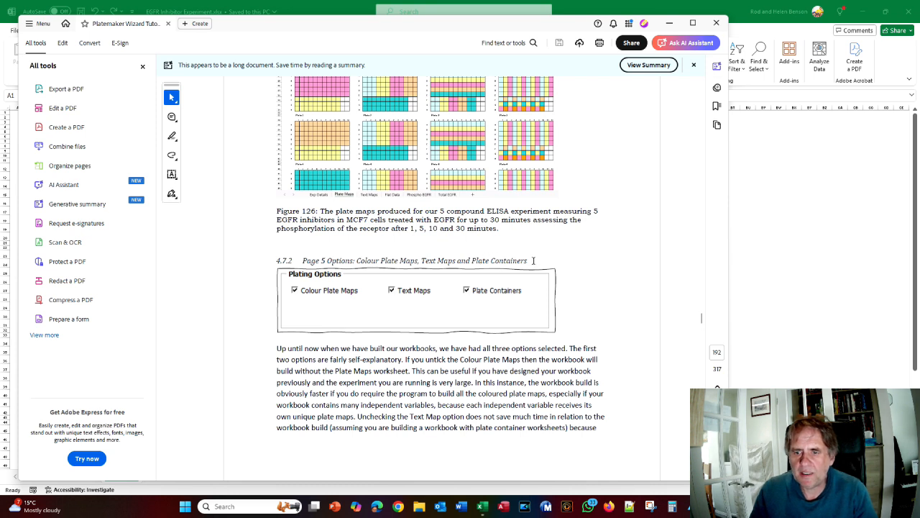
{"action": "scroll", "coordinate": [533, 260], "scroll_direction": "down", "scroll_amount": 1}
{"action": "key", "text": "alt+Tab"}
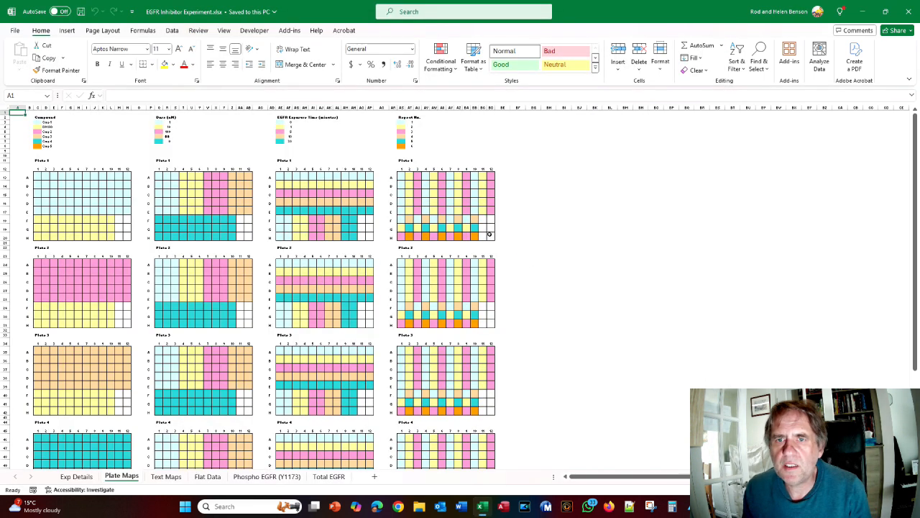
{"action": "left_click", "coordinate": [290, 30]}
{"action": "left_click", "coordinate": [35, 45]}
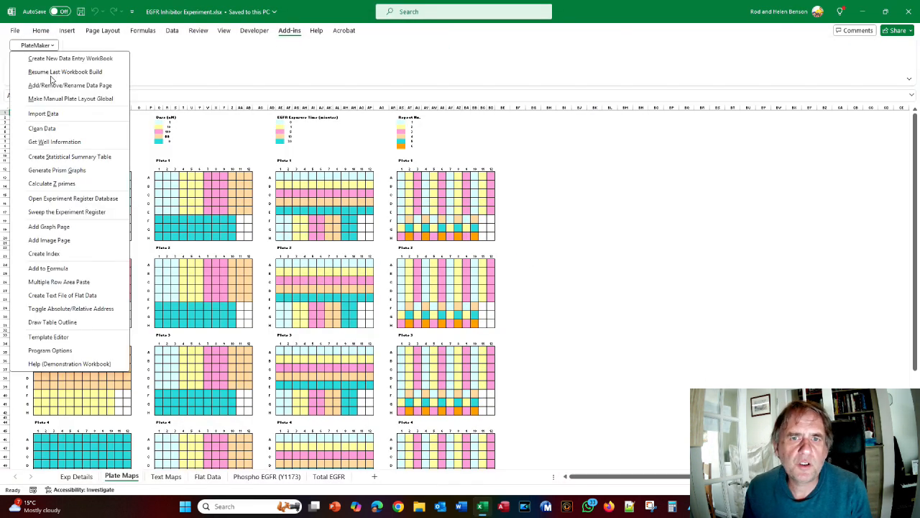
{"action": "left_click", "coordinate": [53, 75]}
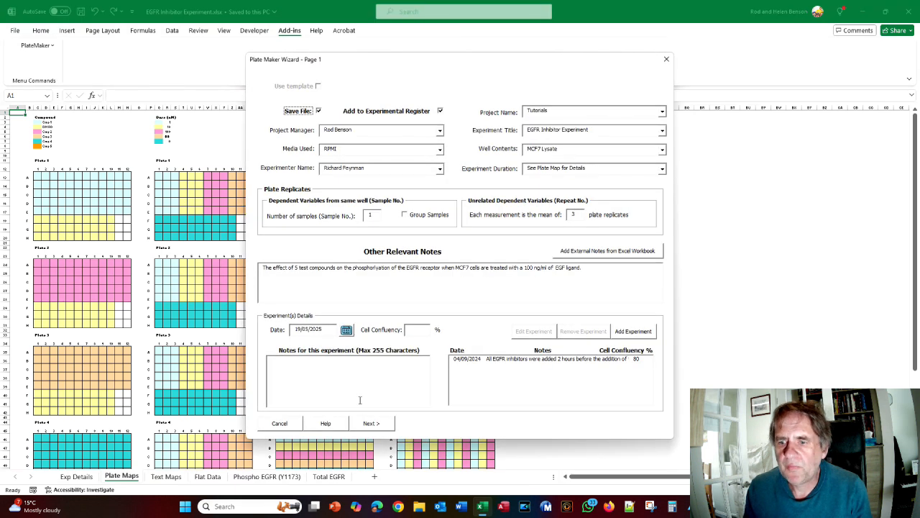
Advance to the plate layout page, untick Colour Plate Maps, and build a preview workbook
{"action": "left_click", "coordinate": [371, 424]}
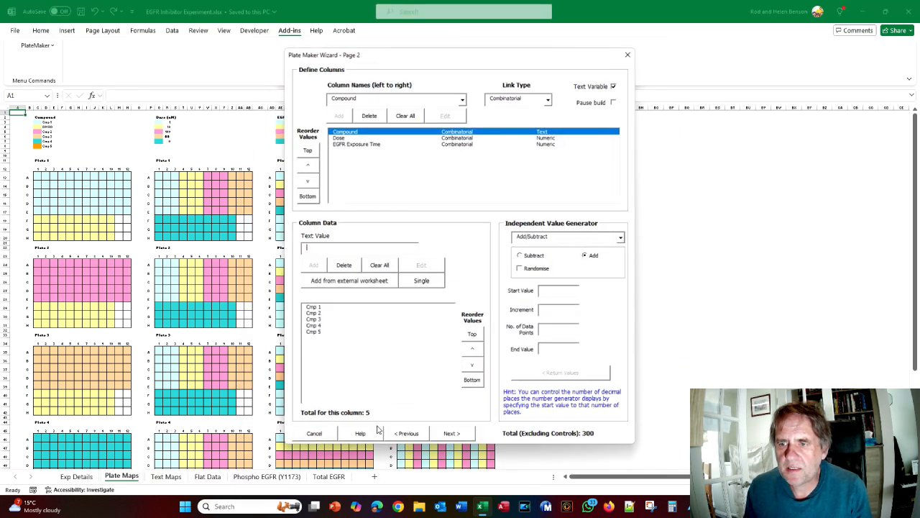
{"action": "left_click", "coordinate": [443, 431]}
{"action": "left_click", "coordinate": [415, 416]}
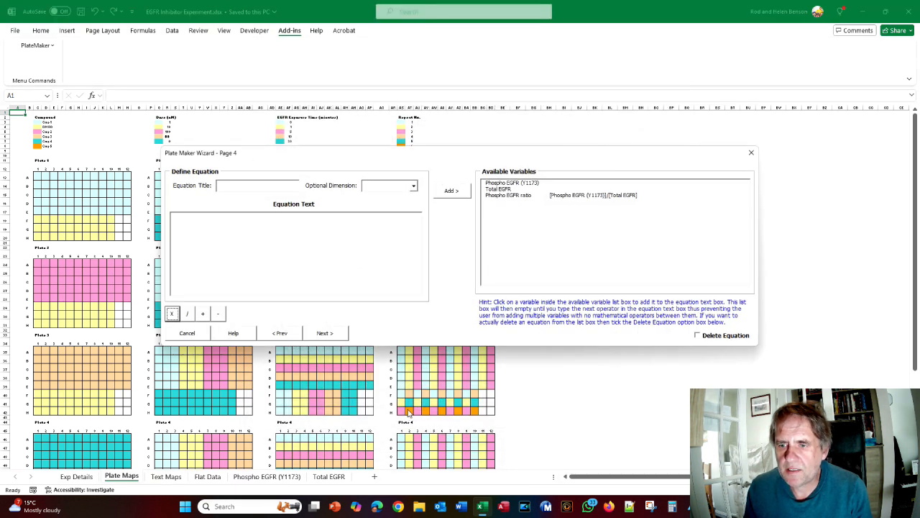
{"action": "left_click", "coordinate": [323, 333]}
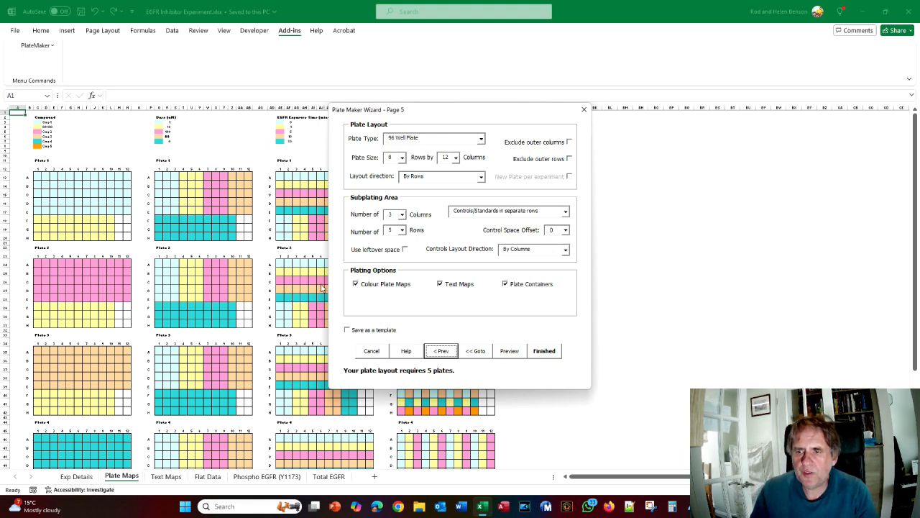
{"action": "left_click", "coordinate": [355, 284]}
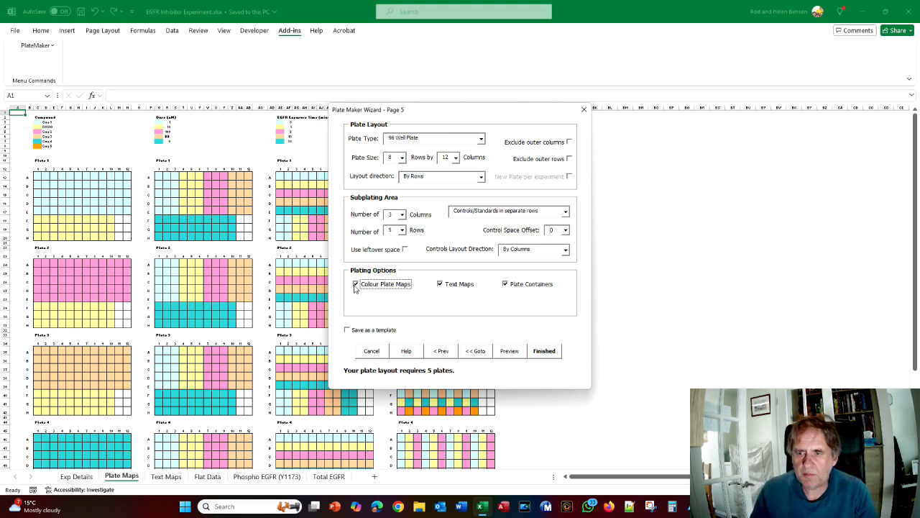
{"action": "left_click", "coordinate": [508, 352]}
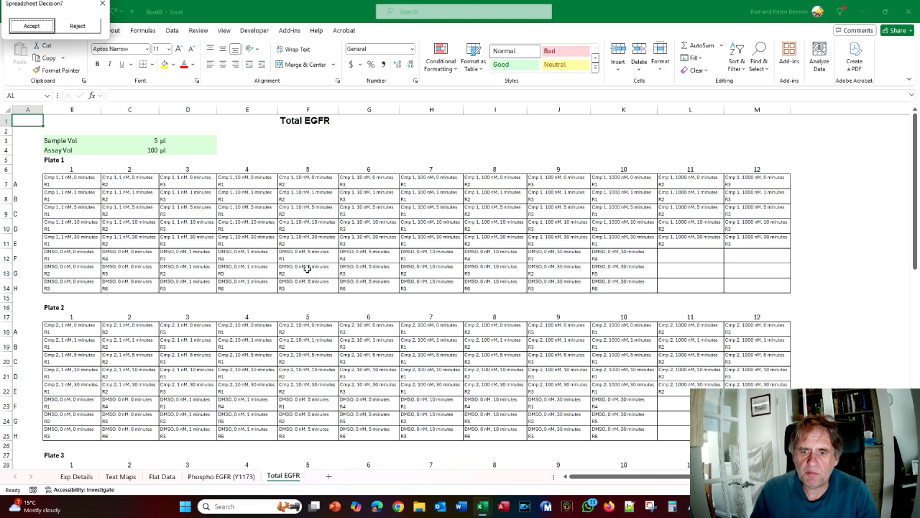
View the Book8 preview's Text Maps sheet, then close the preview to return to Page 5
{"action": "left_click", "coordinate": [126, 478]}
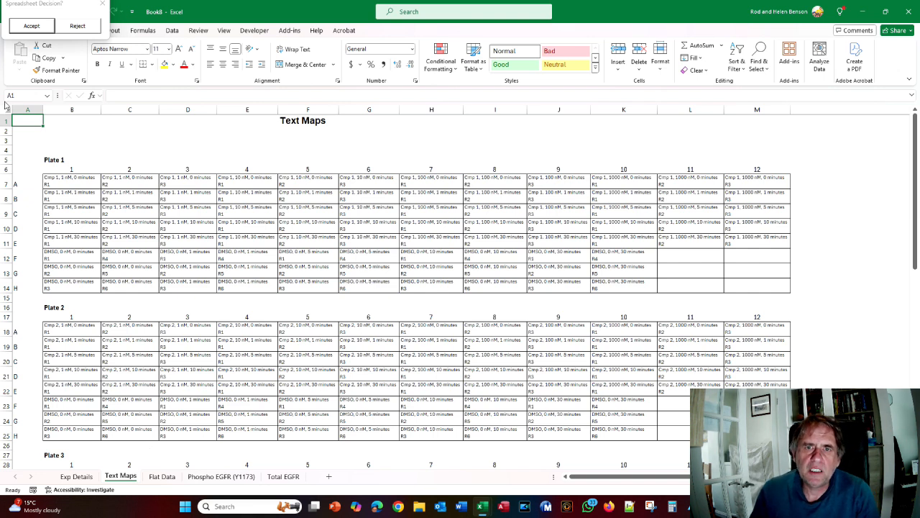
{"action": "left_click", "coordinate": [78, 26]}
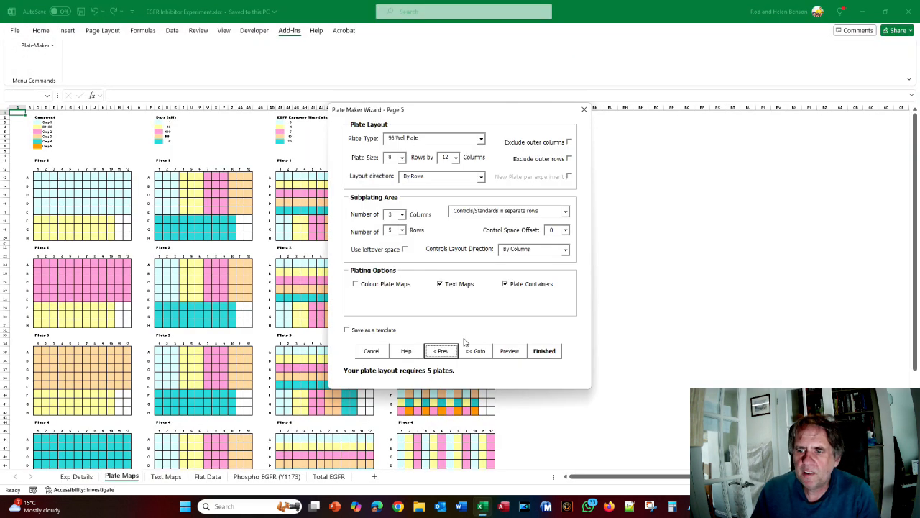
Untick Text Maps, preview, review the Flat Data, Phospho EGFR and Total EGFR sheets, then reject
{"action": "left_click", "coordinate": [441, 286]}
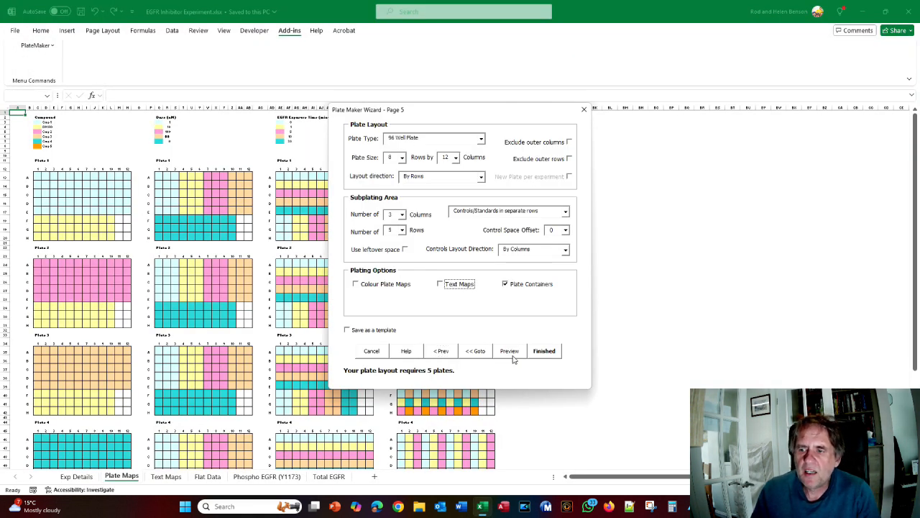
{"action": "left_click", "coordinate": [509, 352]}
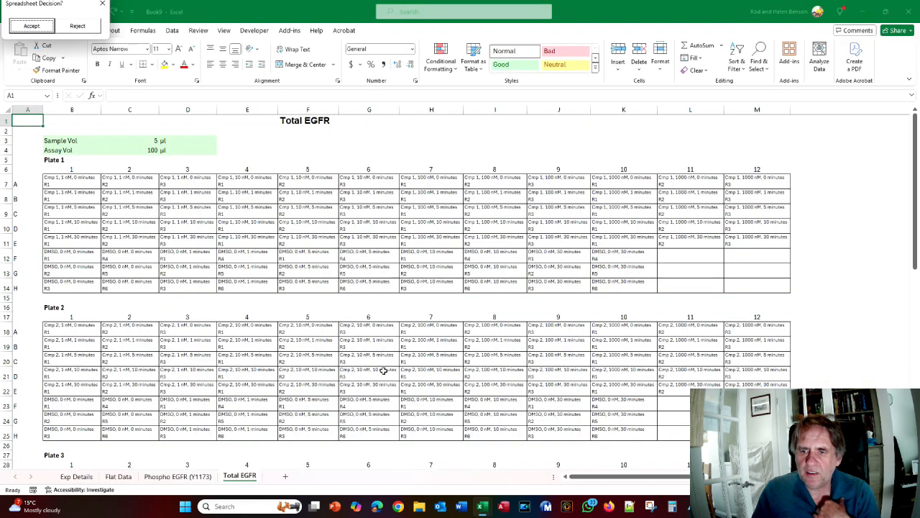
{"action": "left_click", "coordinate": [119, 478]}
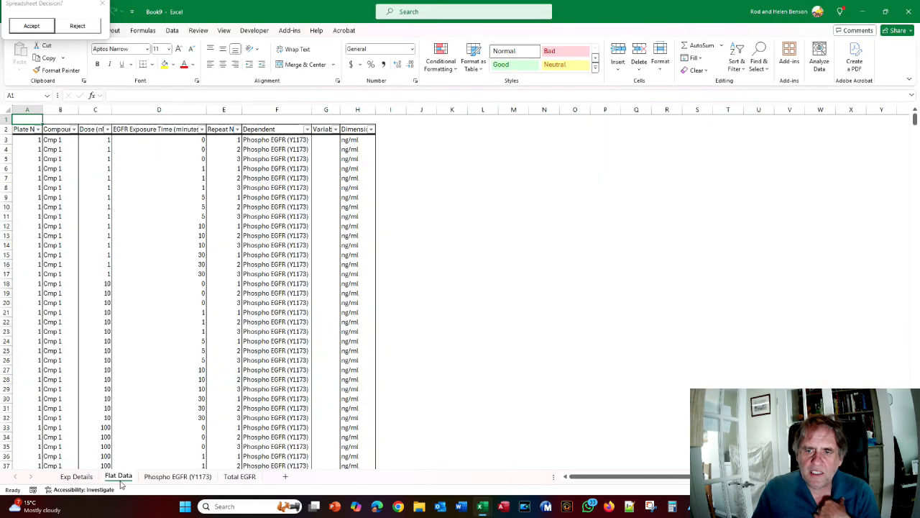
{"action": "left_click", "coordinate": [178, 478]}
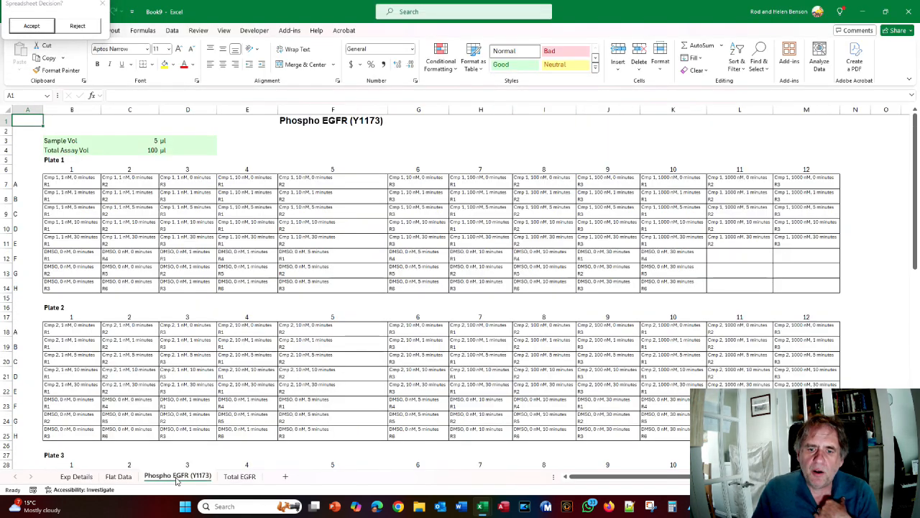
{"action": "left_click", "coordinate": [240, 477]}
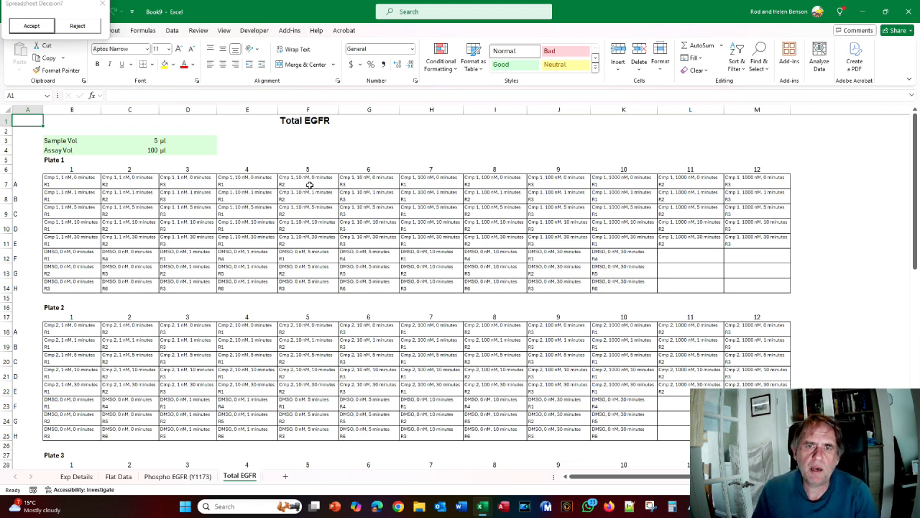
{"action": "left_click", "coordinate": [79, 27]}
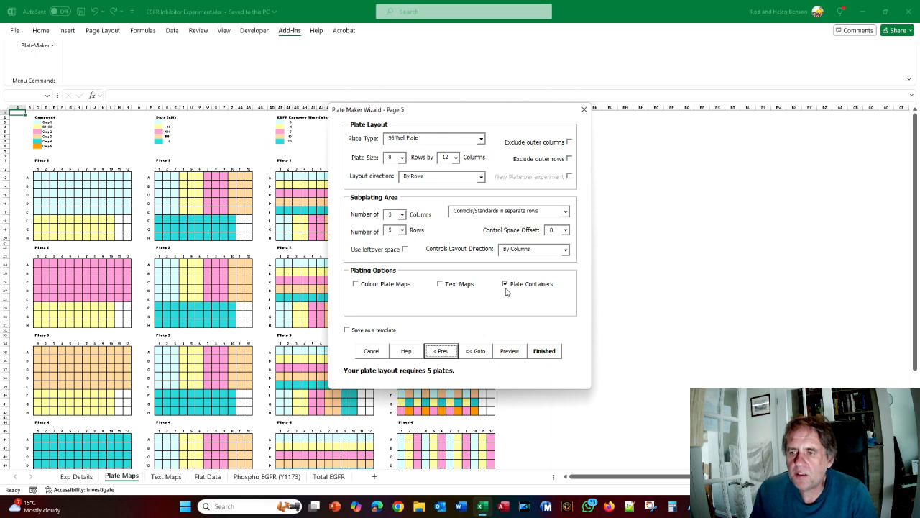
Turn Plate Containers off and Colour Plate Maps on, keep flat data by columns, and view Figure 127
{"action": "left_click", "coordinate": [505, 285]}
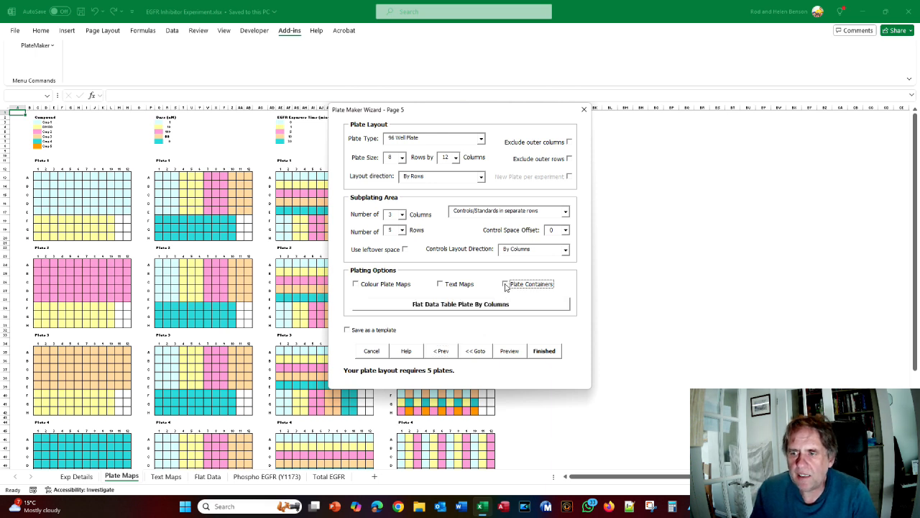
{"action": "left_click", "coordinate": [355, 285]}
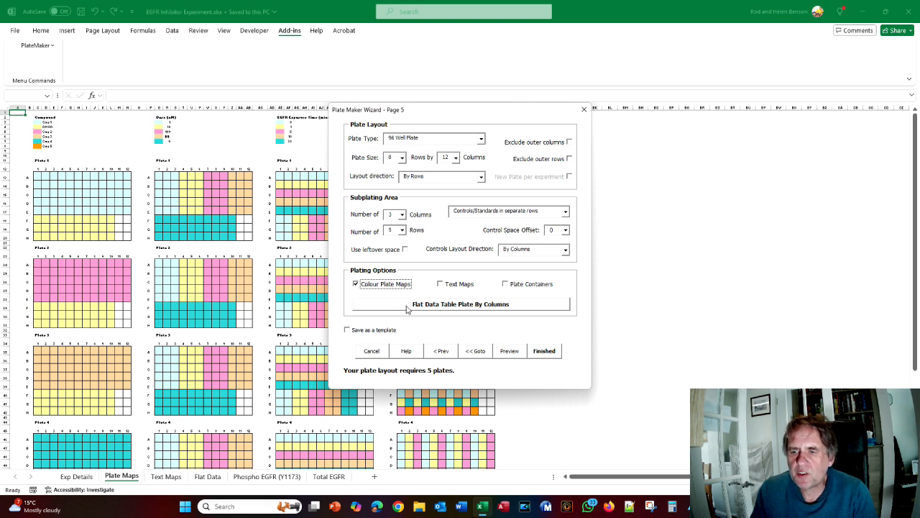
{"action": "left_click", "coordinate": [488, 305]}
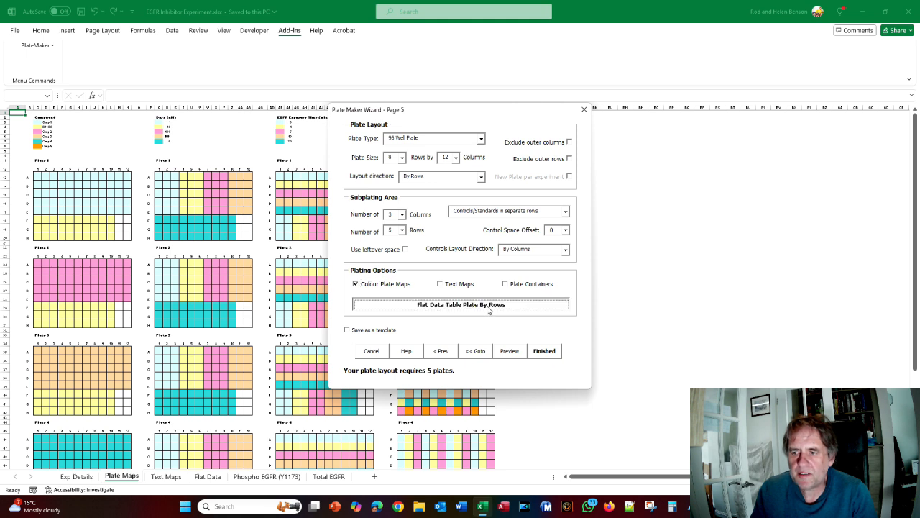
{"action": "left_click", "coordinate": [487, 305]}
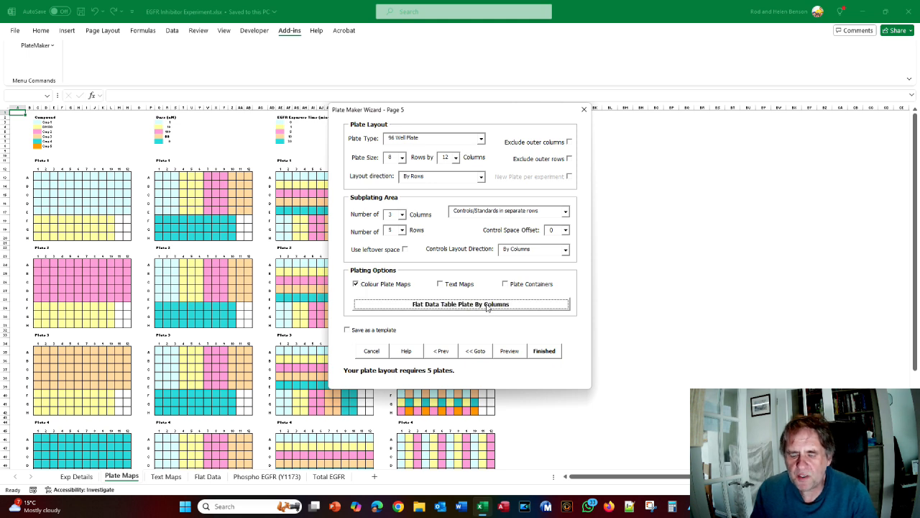
{"action": "key", "text": "alt+Tab"}
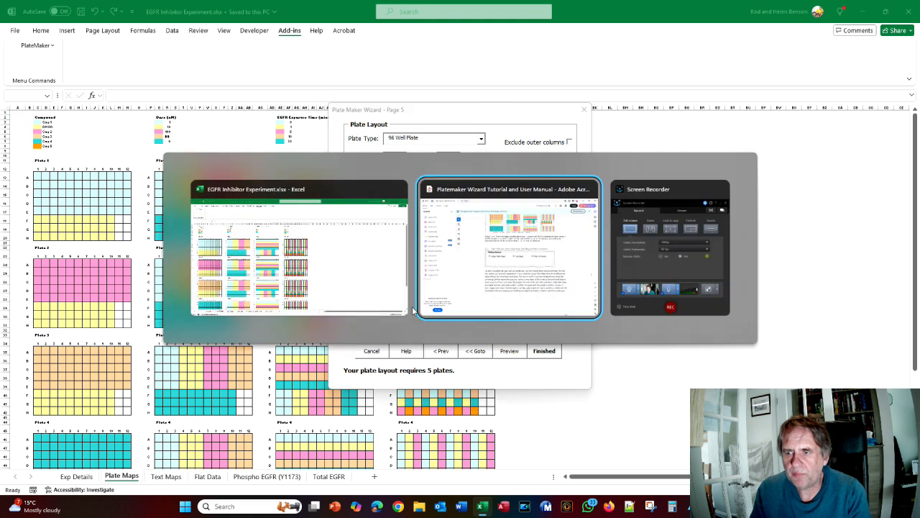
{"action": "scroll", "coordinate": [412, 305], "scroll_direction": "down", "scroll_amount": 8}
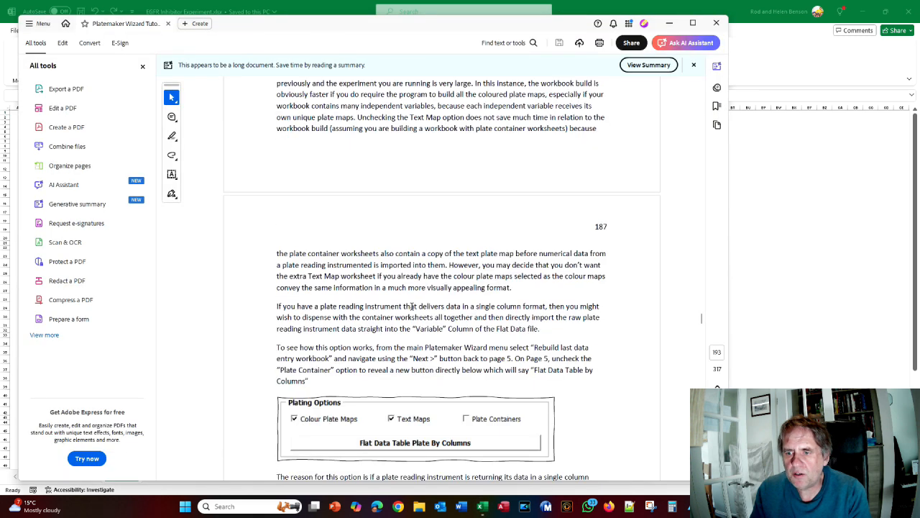
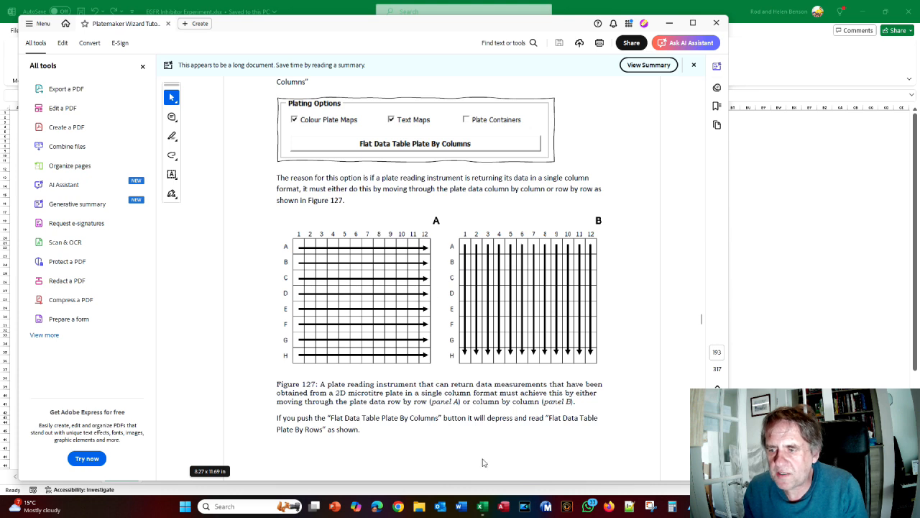
Read to the tutorial's Plate By Rows section, then in the Excel wizard switch the flat data table to by rows
{"action": "scroll", "coordinate": [441, 426], "scroll_direction": "down", "scroll_amount": 3}
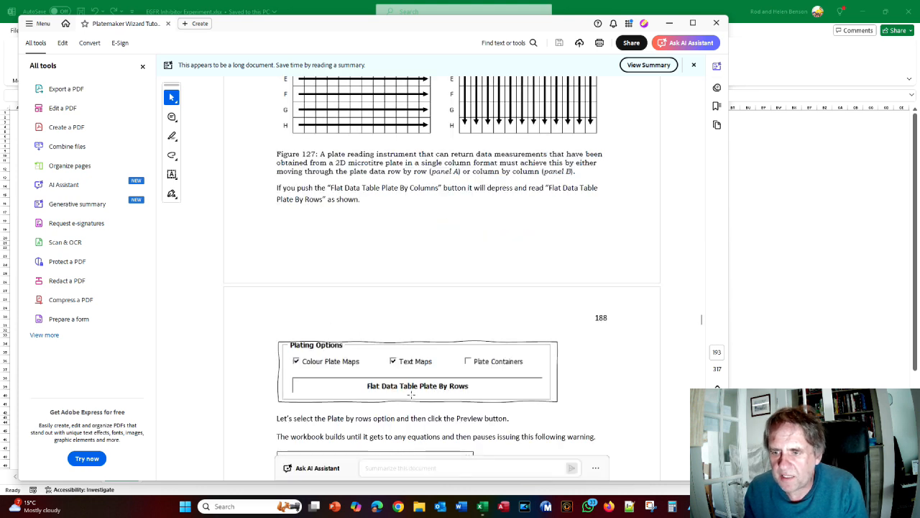
{"action": "scroll", "coordinate": [422, 391], "scroll_direction": "up", "scroll_amount": 2}
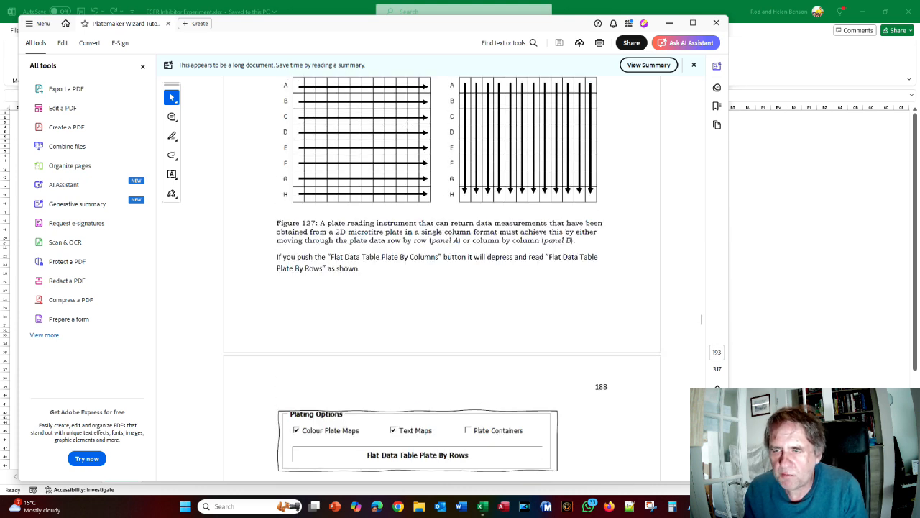
{"action": "key", "text": "alt+Tab"}
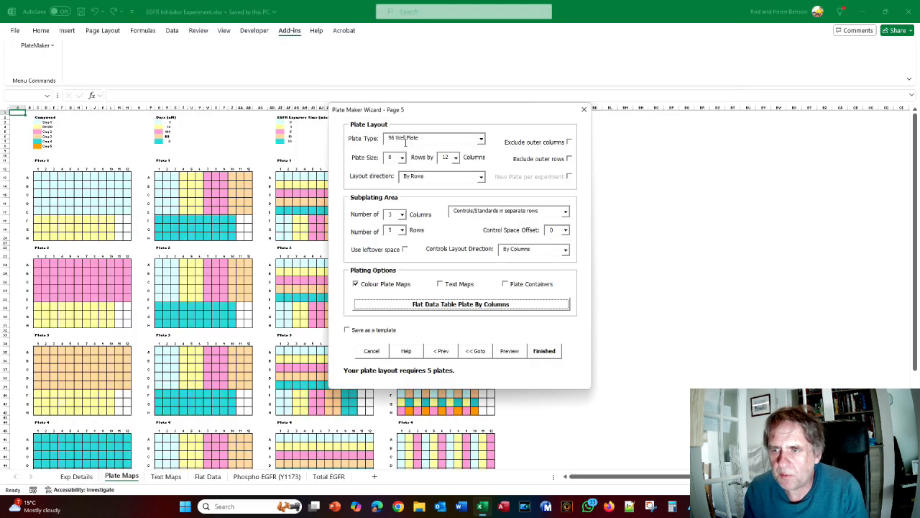
{"action": "left_click", "coordinate": [437, 308]}
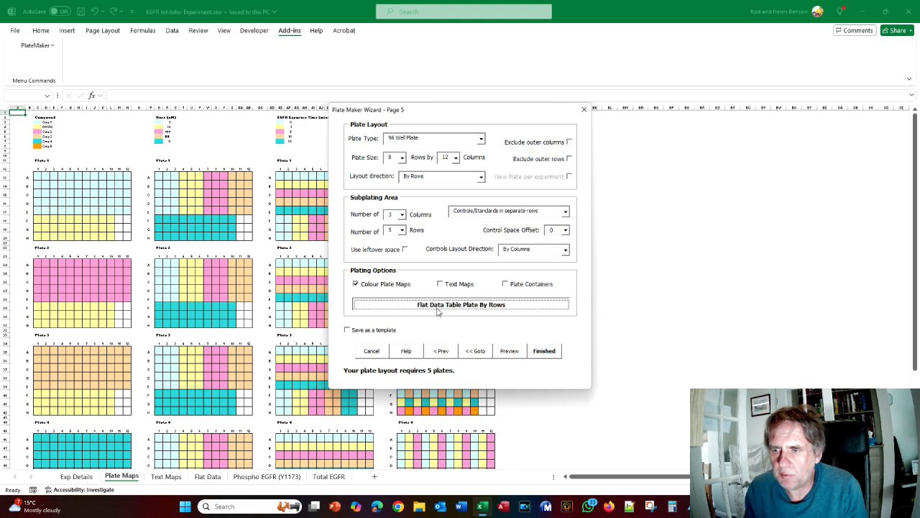
Preview the five-plate maps, laid out by rows, in a new workbook
{"action": "left_click", "coordinate": [507, 352]}
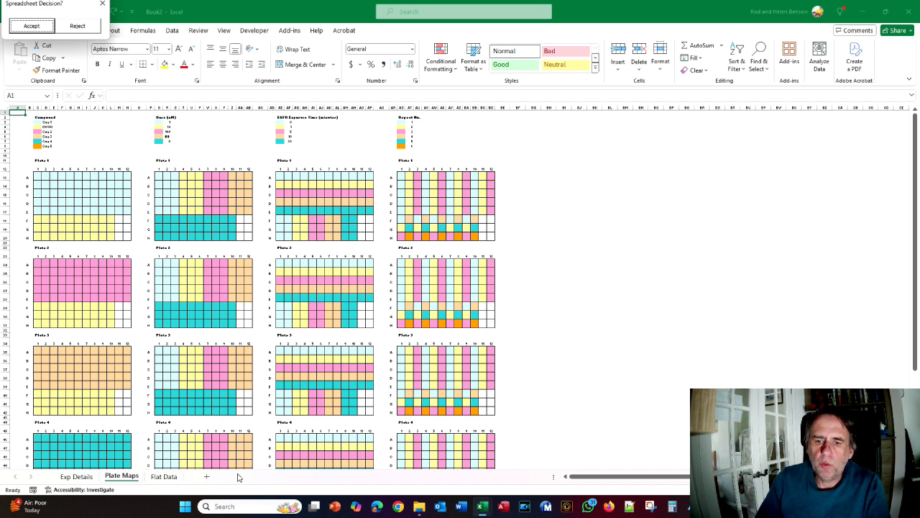
Inspect column G of the preview's Flat Data sheet and compare it with the original's G11 equation
{"action": "left_click", "coordinate": [164, 476]}
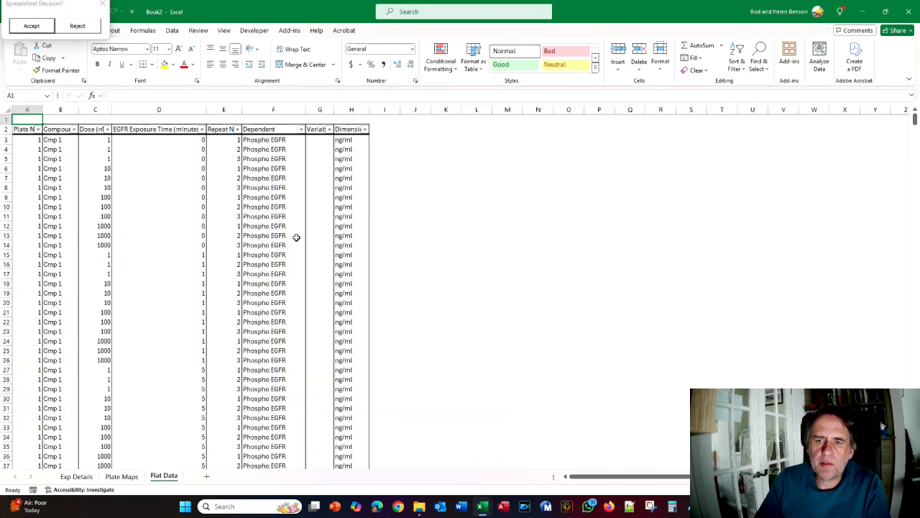
{"action": "left_click", "coordinate": [315, 142]}
{"action": "left_click", "coordinate": [325, 166]}
{"action": "left_click", "coordinate": [323, 186]}
{"action": "left_click", "coordinate": [319, 215]}
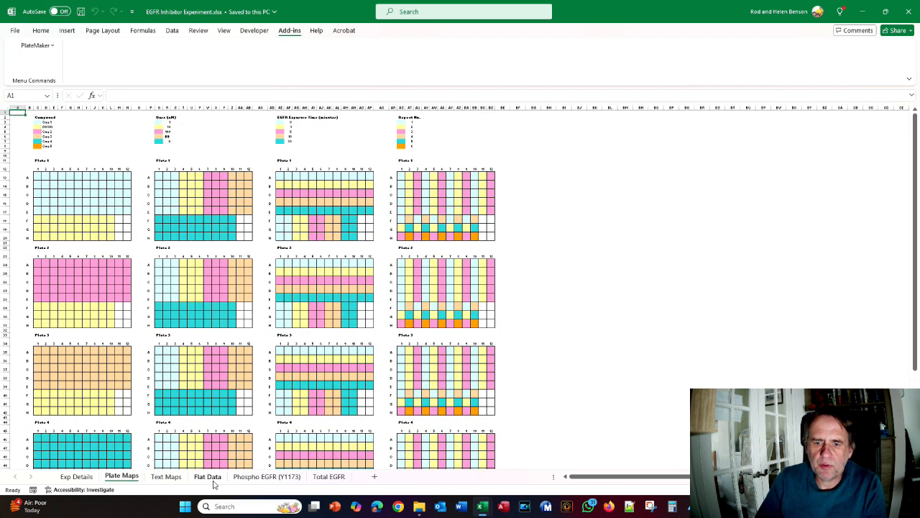
{"action": "left_click", "coordinate": [207, 476]}
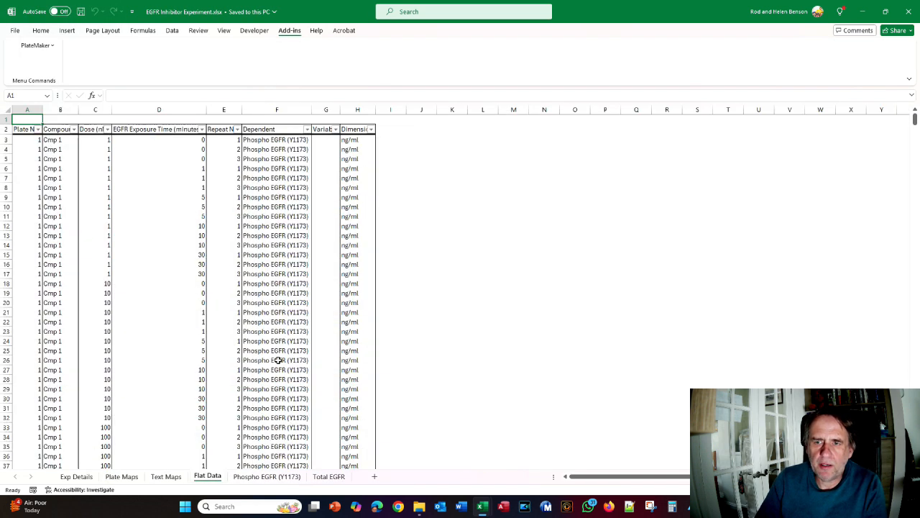
{"action": "left_click", "coordinate": [324, 215]}
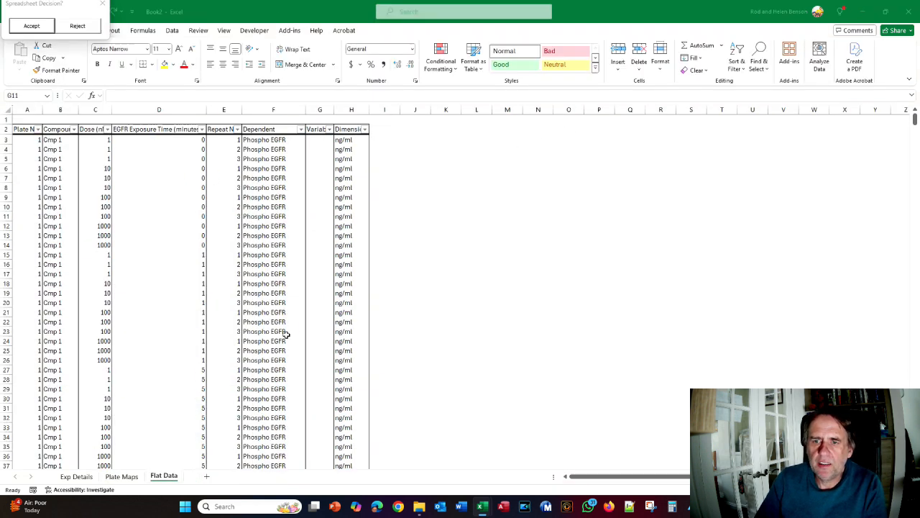
Step through the preview's column G cells from G3 down to G19
{"action": "left_click", "coordinate": [327, 187]}
{"action": "left_click", "coordinate": [330, 160]}
{"action": "left_click", "coordinate": [327, 188]}
{"action": "left_click", "coordinate": [319, 226]}
{"action": "left_click", "coordinate": [317, 264]}
{"action": "left_click", "coordinate": [311, 293]}
{"action": "left_click", "coordinate": [330, 159]}
{"action": "left_click", "coordinate": [329, 142]}
{"action": "left_click", "coordinate": [322, 196]}
{"action": "left_click", "coordinate": [319, 243]}
{"action": "left_click", "coordinate": [310, 295]}
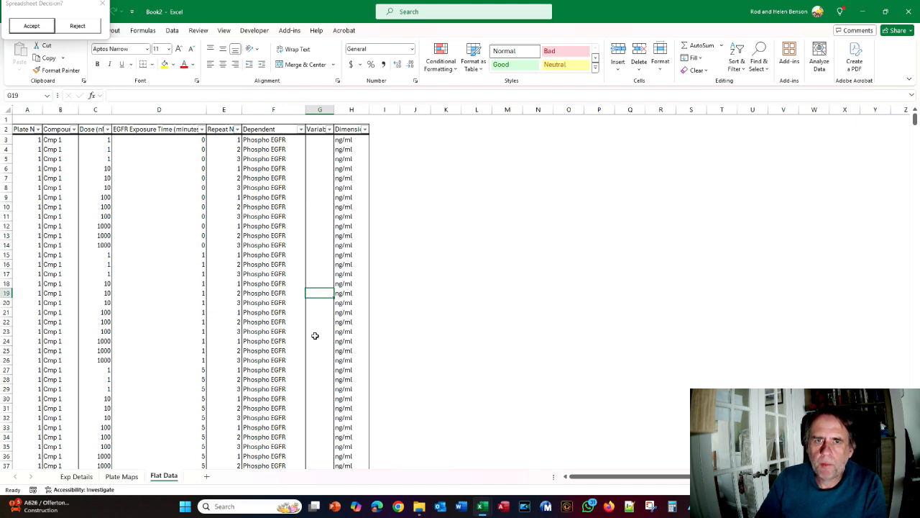
Answer the preview's accept-or-reject prompt and switch back to the EGFR Inhibitor Experiment workbook
{"action": "left_click", "coordinate": [31, 26]}
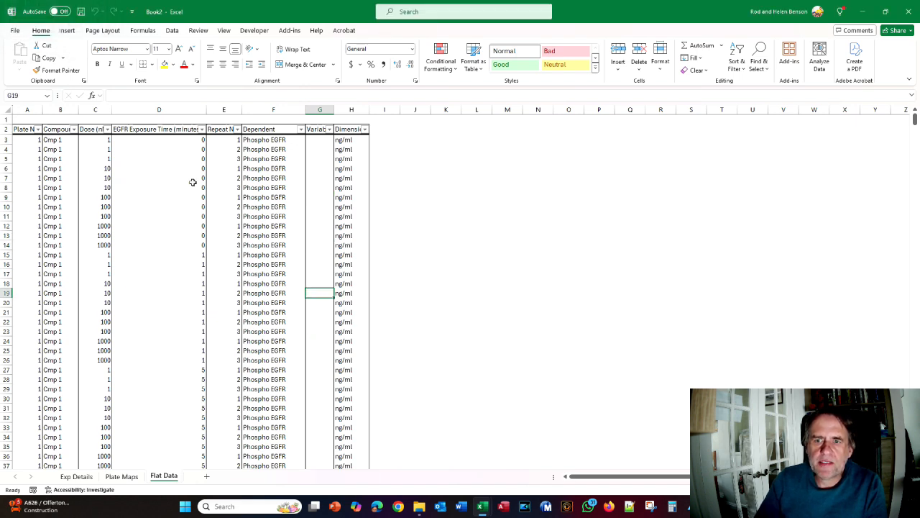
{"action": "key", "text": "alt+Tab"}
{"action": "key", "text": "alt+Tab"}
{"action": "key", "text": "alt+Tab"}
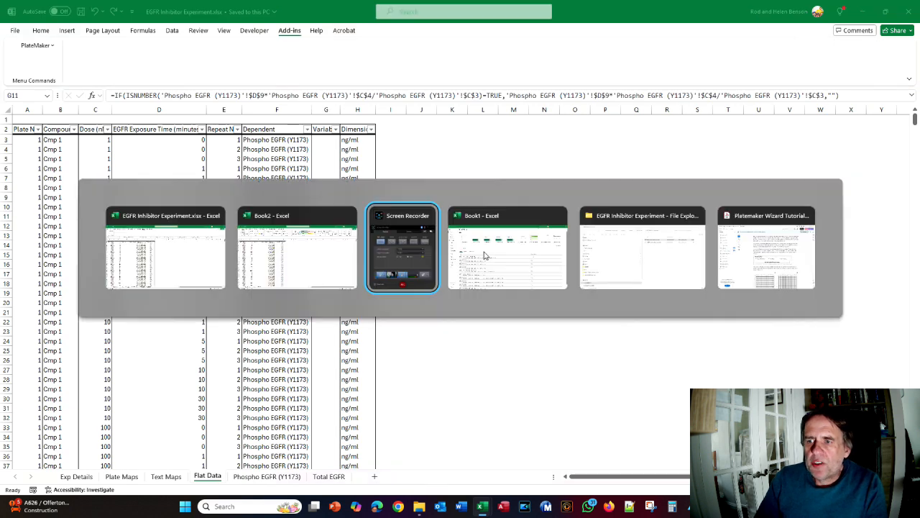
{"action": "key", "text": "alt+Tab"}
{"action": "key", "text": "alt+Tab"}
{"action": "key", "text": "alt+Tab"}
{"action": "scroll", "coordinate": [479, 225], "scroll_direction": "down", "scroll_amount": 4}
{"action": "scroll", "coordinate": [479, 225], "scroll_direction": "down", "scroll_amount": 10}
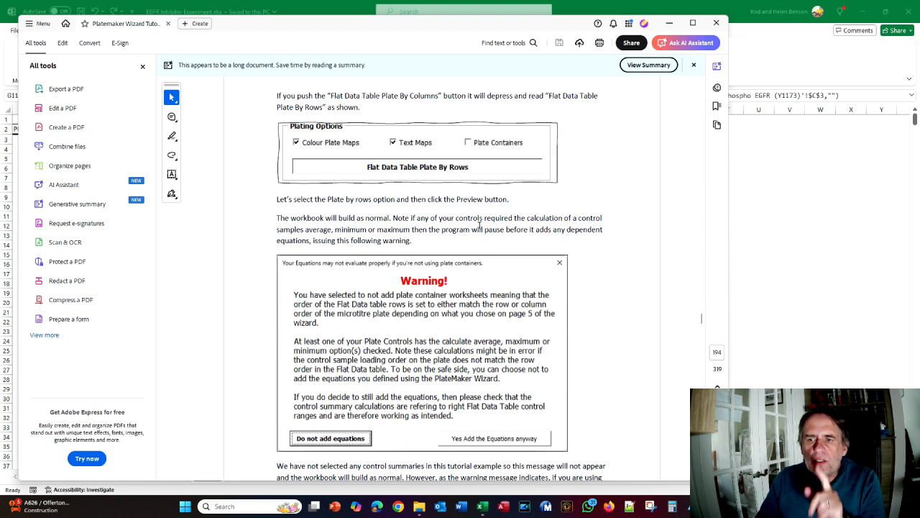
{"action": "scroll", "coordinate": [477, 228], "scroll_direction": "down", "scroll_amount": 2}
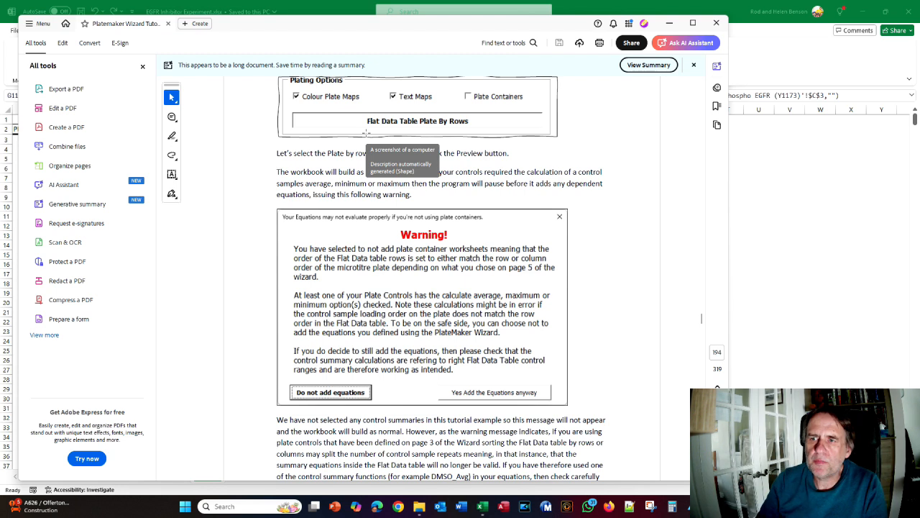
{"action": "key", "text": "alt+Tab"}
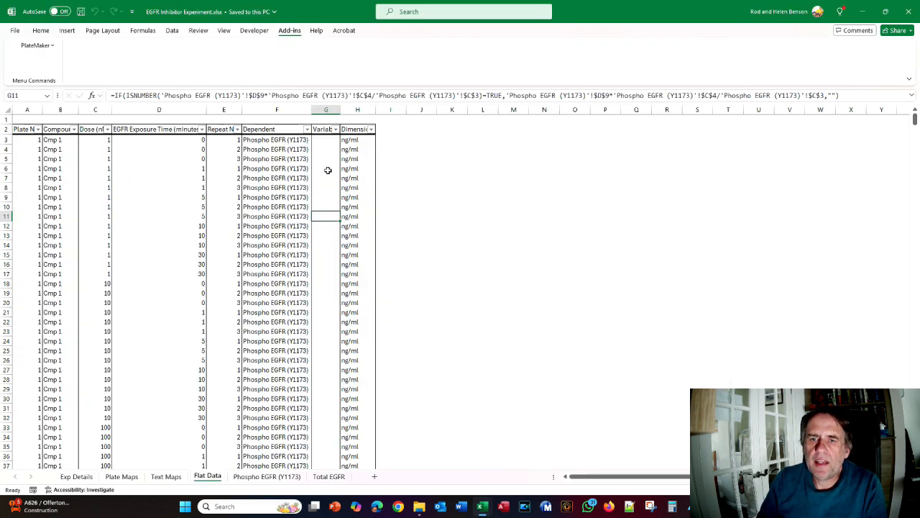
{"action": "key", "text": "alt+Tab"}
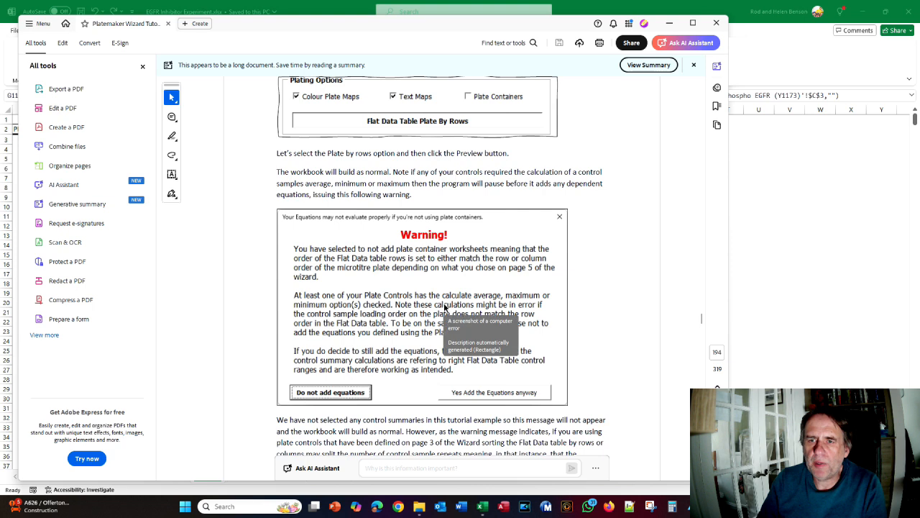
{"action": "key", "text": "alt+Tab"}
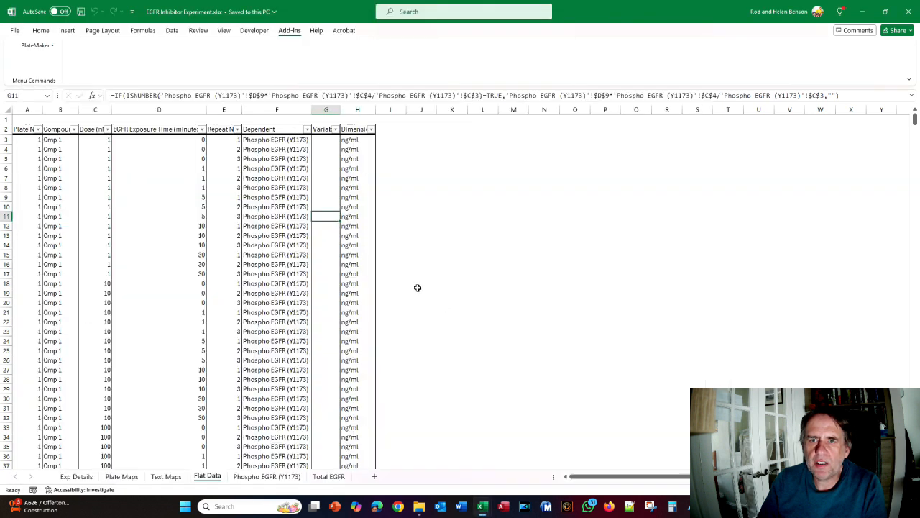
Resume the last workbook build and advance to the dependent variables and controls page
{"action": "left_click", "coordinate": [43, 46]}
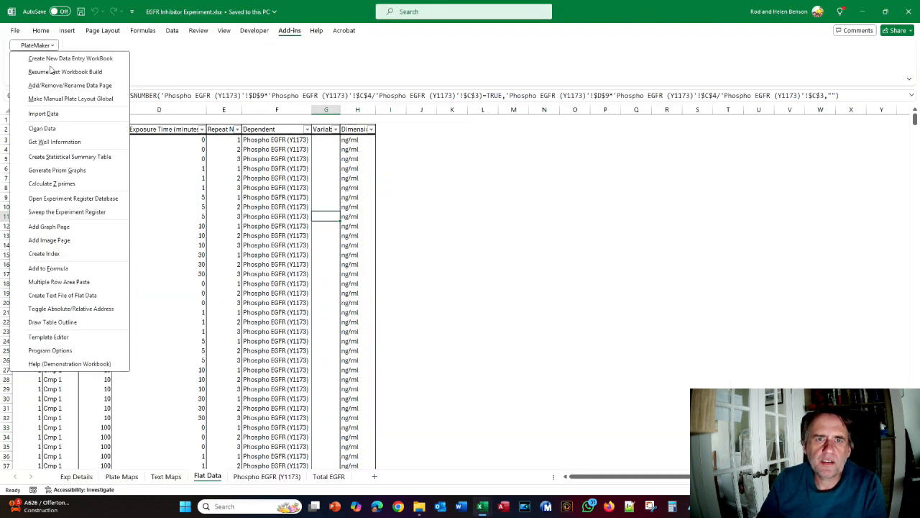
{"action": "left_click", "coordinate": [51, 72]}
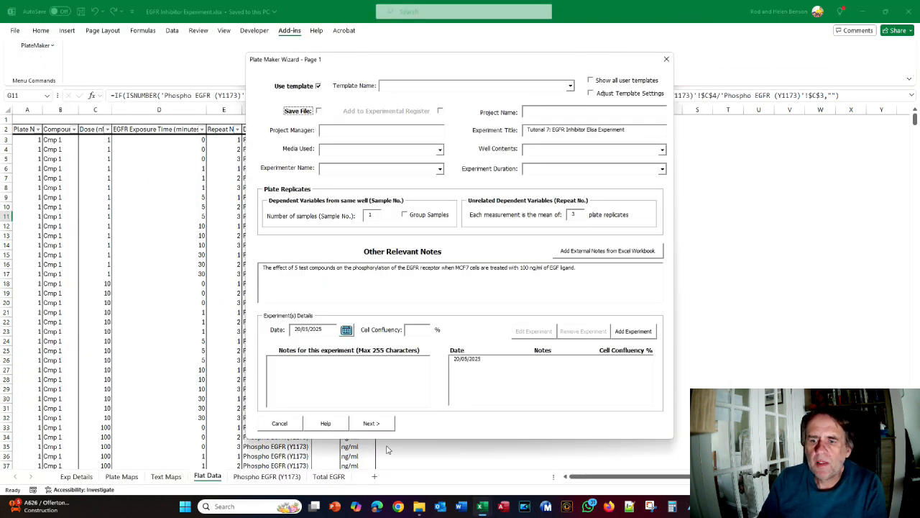
{"action": "left_click", "coordinate": [380, 424]}
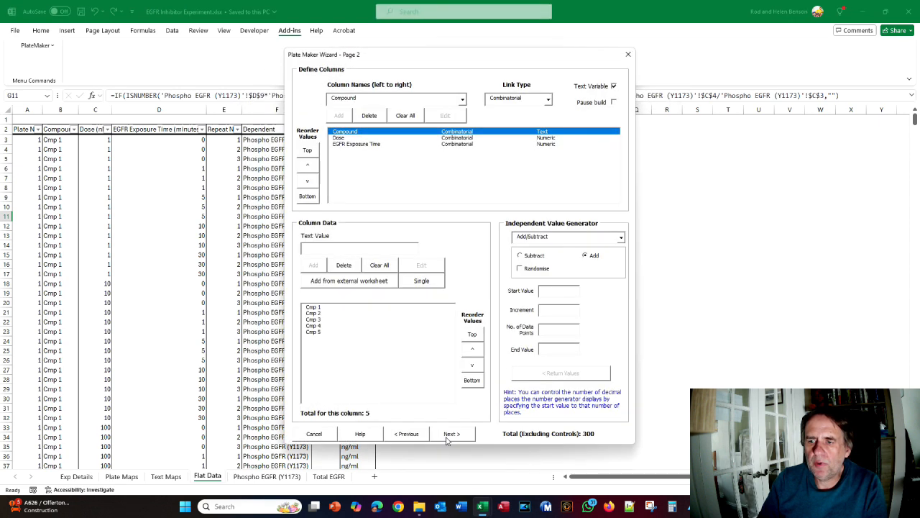
{"action": "left_click", "coordinate": [447, 439]}
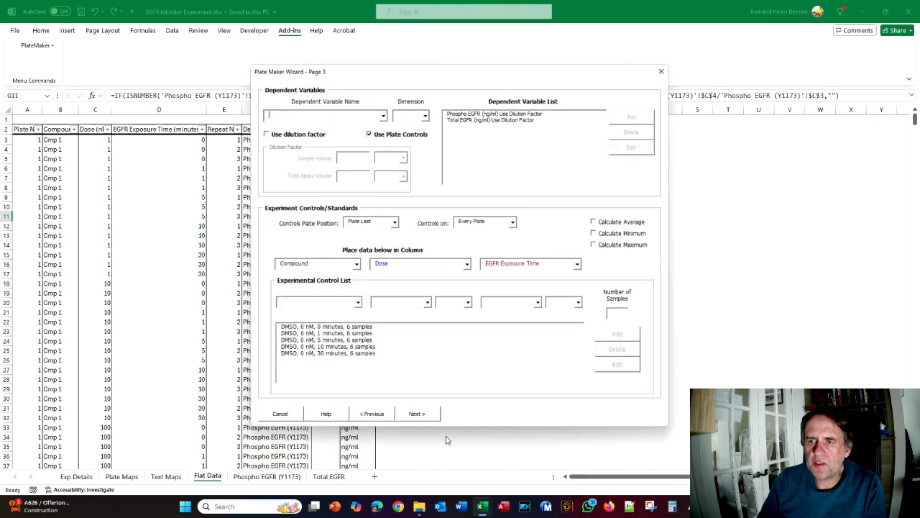
Make the DMSO plate controls calculate an average, then preview the plates again
{"action": "left_click", "coordinate": [329, 330]}
{"action": "left_click", "coordinate": [595, 222]}
{"action": "left_click", "coordinate": [419, 414]}
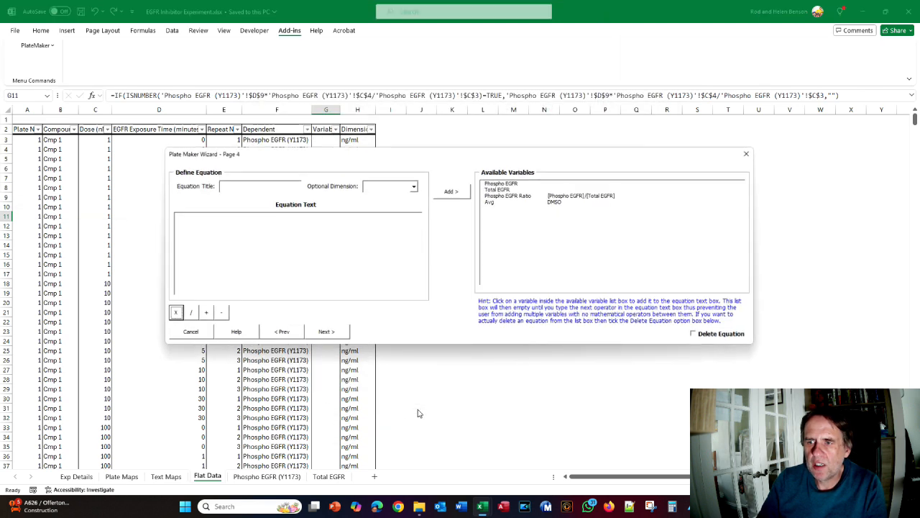
{"action": "left_click", "coordinate": [327, 332]}
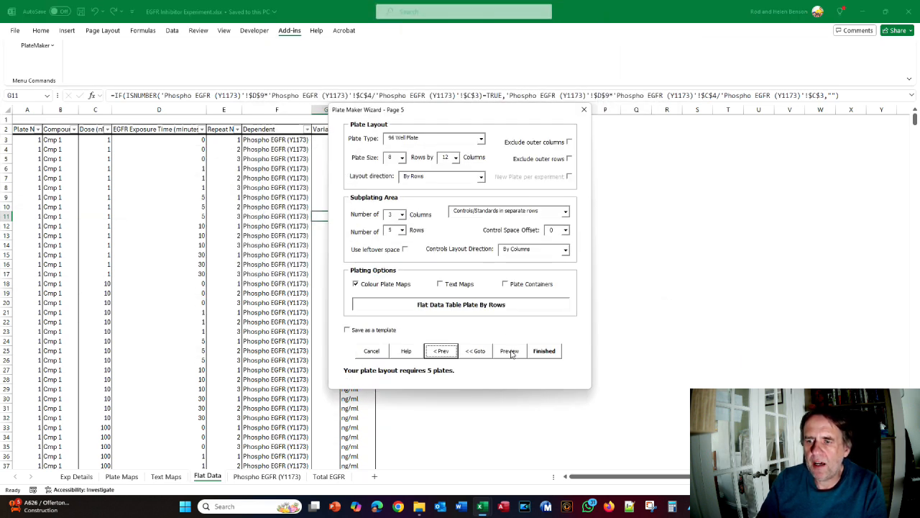
{"action": "left_click", "coordinate": [510, 351]}
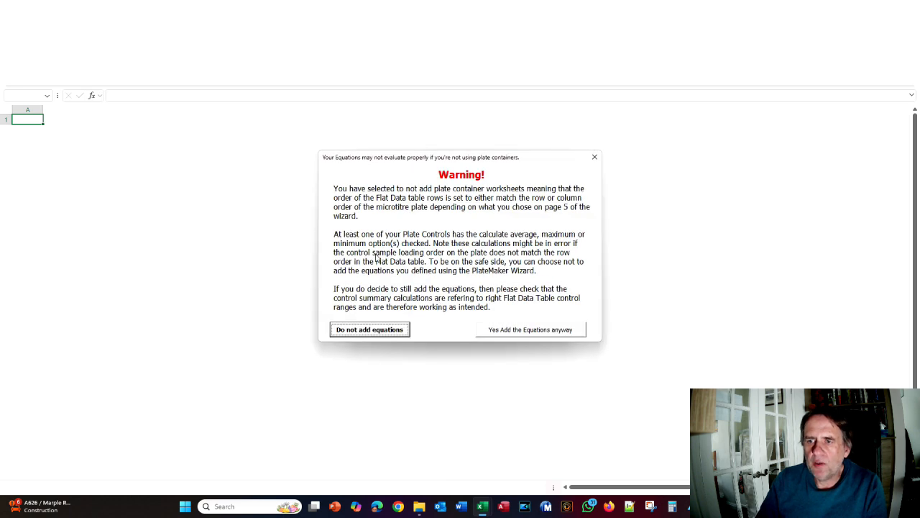
Check the tutorial PDF, then add the equations despite the warning to build the Book3 preview
{"action": "key", "text": "alt+Tab"}
{"action": "key", "text": "Tab"}
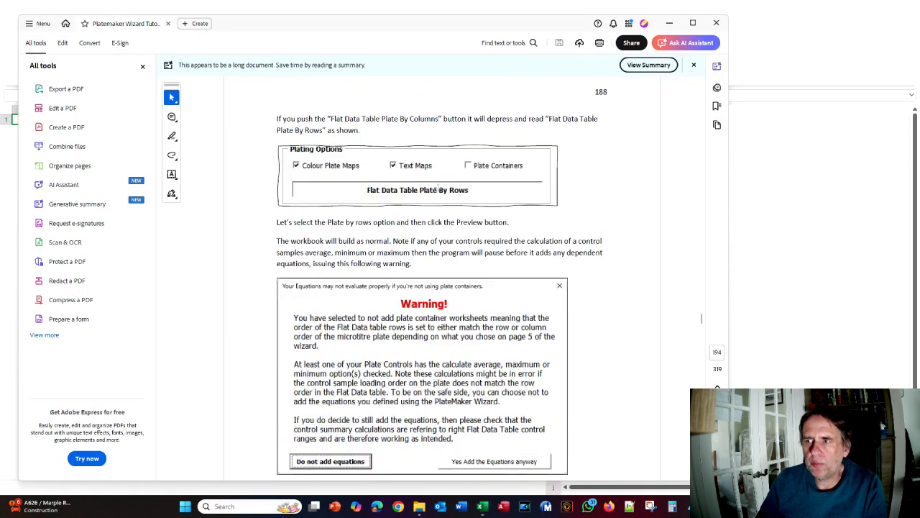
{"action": "scroll", "coordinate": [372, 234], "scroll_direction": "down", "scroll_amount": 2}
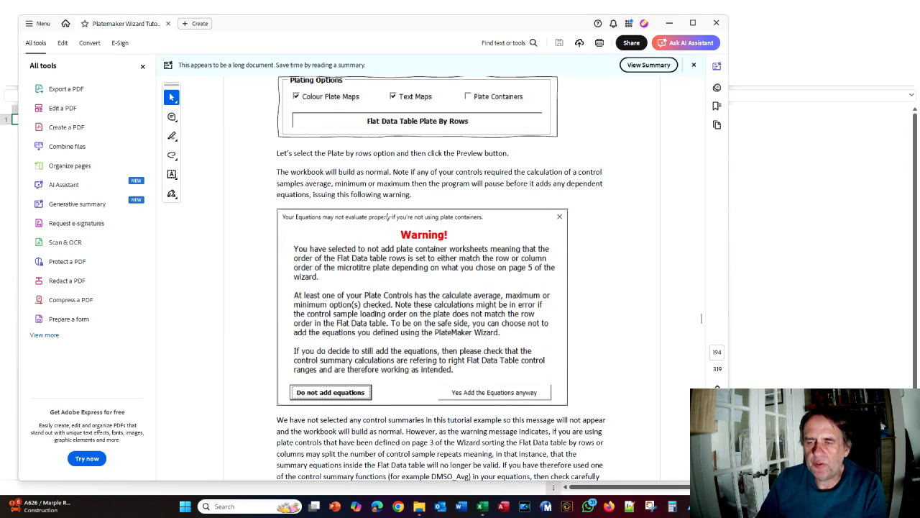
{"action": "key", "text": "alt+Tab"}
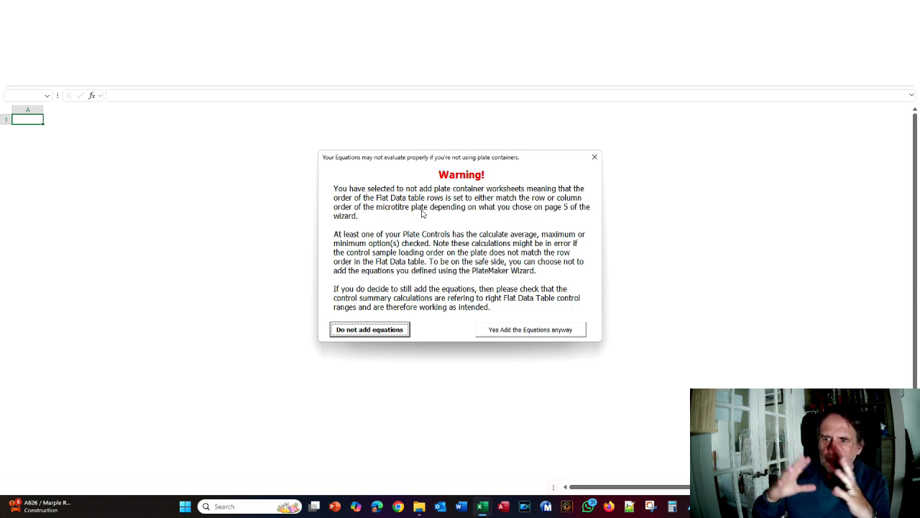
{"action": "left_click", "coordinate": [513, 331]}
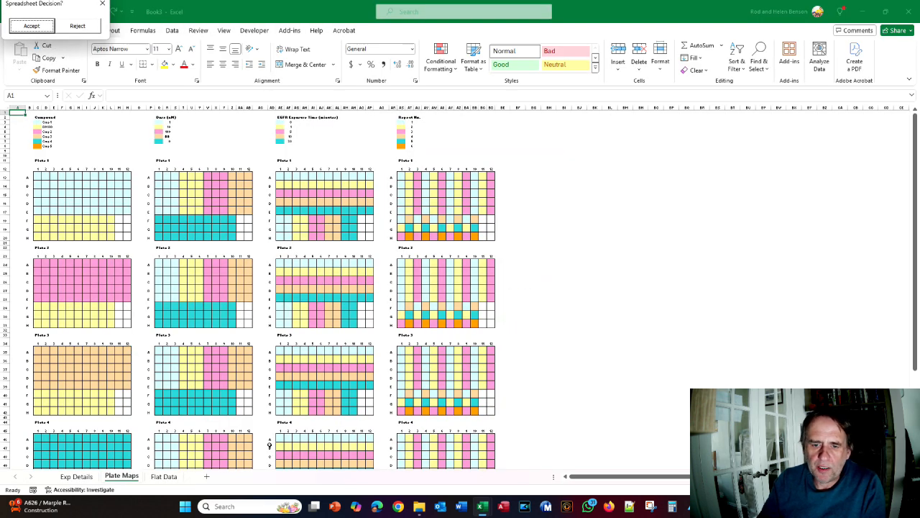
Show the preview's Flat Data sheet scrolled down to around row 620
{"action": "left_click", "coordinate": [163, 477]}
{"action": "scroll", "coordinate": [341, 330], "scroll_direction": "down", "scroll_amount": 4}
{"action": "left_click_drag", "start_coordinate": [915, 129], "coordinate": [915, 328]}
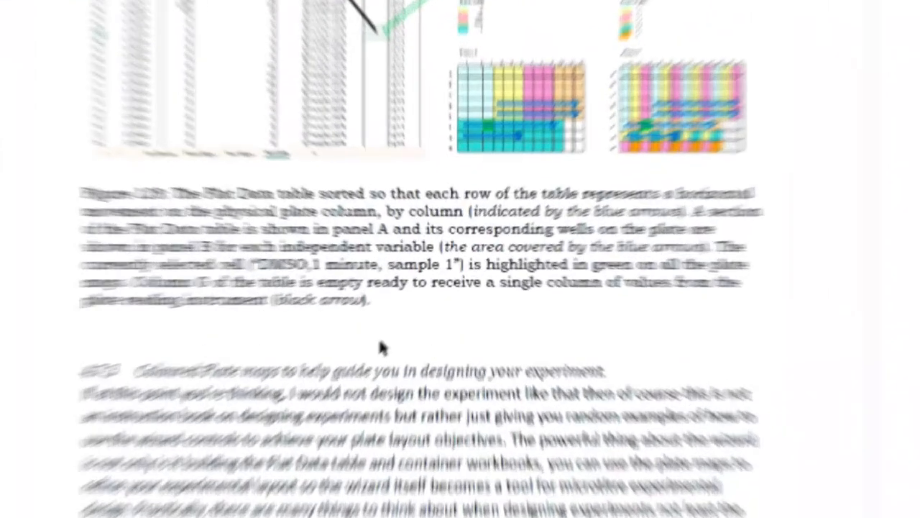
Read the tutorial's section 4.7.3 on coloured plate maps, then bring the EGFR workbook forward
{"action": "key", "text": "alt+Tab"}
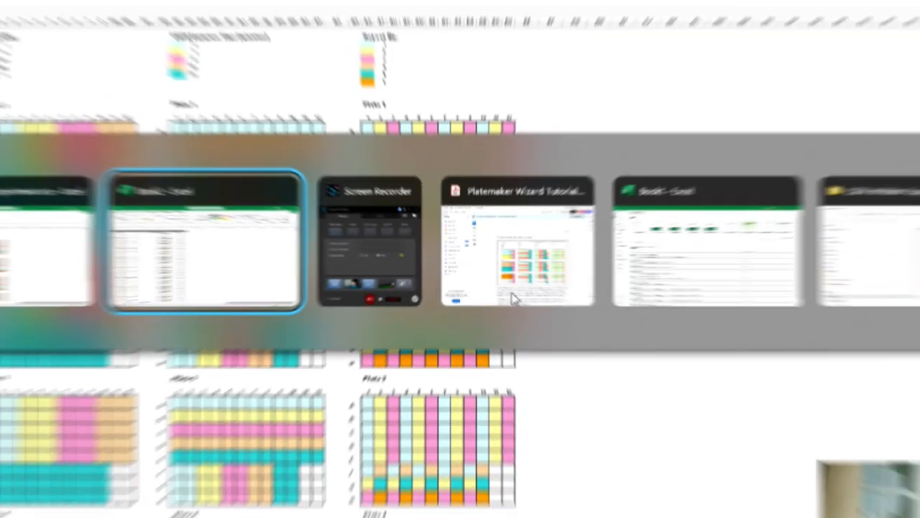
{"action": "key", "text": "alt+Tab"}
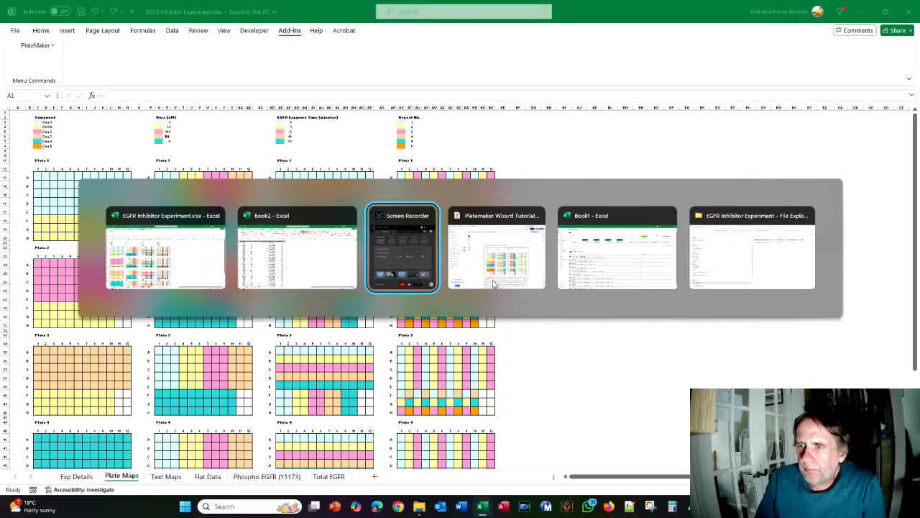
{"action": "left_click", "coordinate": [493, 284]}
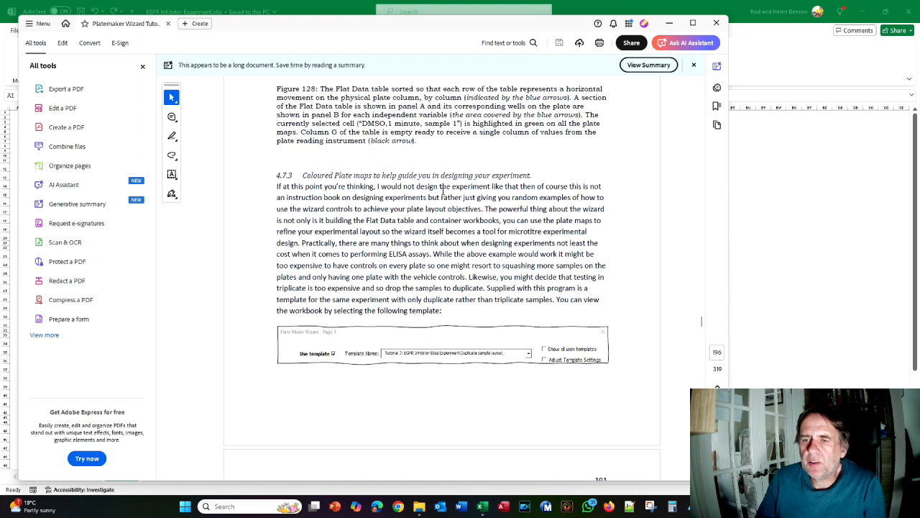
{"action": "scroll", "coordinate": [402, 200], "scroll_direction": "down", "scroll_amount": 1}
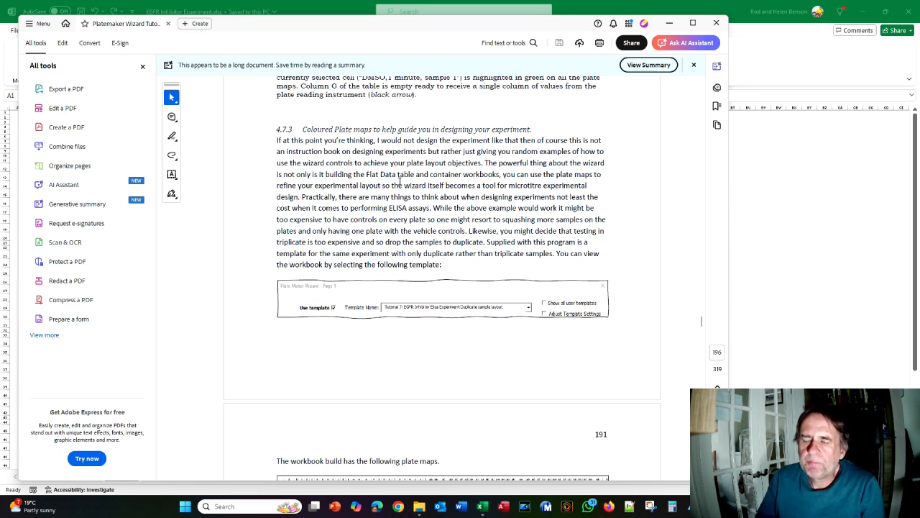
{"action": "left_click", "coordinate": [783, 246]}
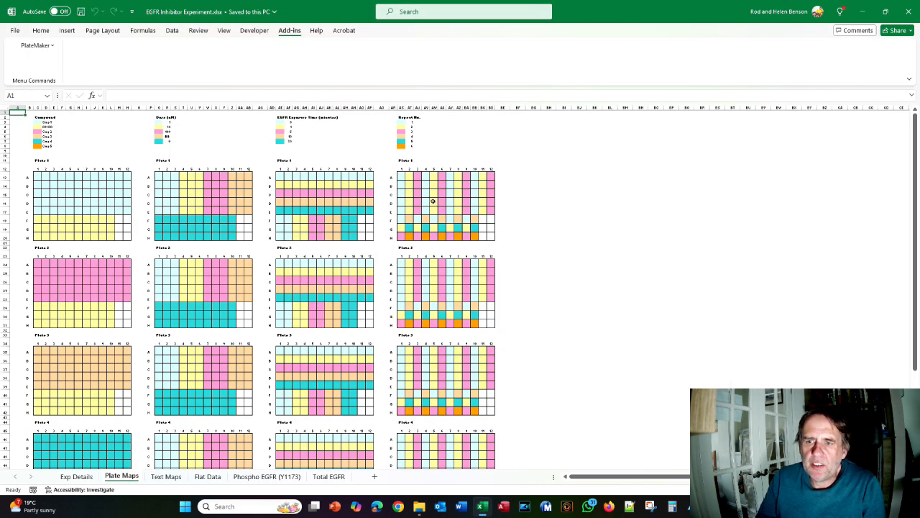
Look over the Plate Maps sheet, then reopen the wizard via PlateMaker > Resume Last Workbook Build
{"action": "scroll", "coordinate": [433, 202], "scroll_direction": "down", "scroll_amount": 7}
{"action": "scroll", "coordinate": [433, 202], "scroll_direction": "down", "scroll_amount": 2}
{"action": "scroll", "coordinate": [431, 200], "scroll_direction": "up", "scroll_amount": 9}
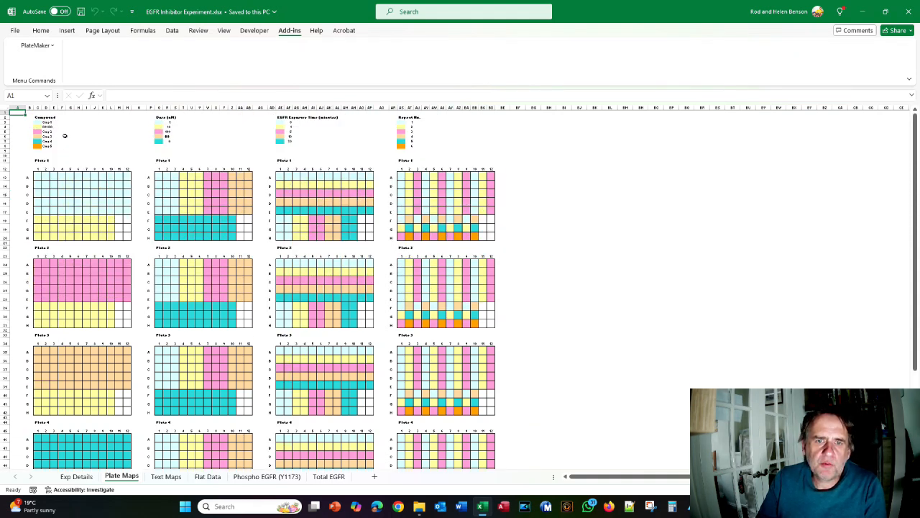
{"action": "scroll", "coordinate": [87, 195], "scroll_direction": "down", "scroll_amount": 10}
{"action": "scroll", "coordinate": [87, 194], "scroll_direction": "up", "scroll_amount": 10}
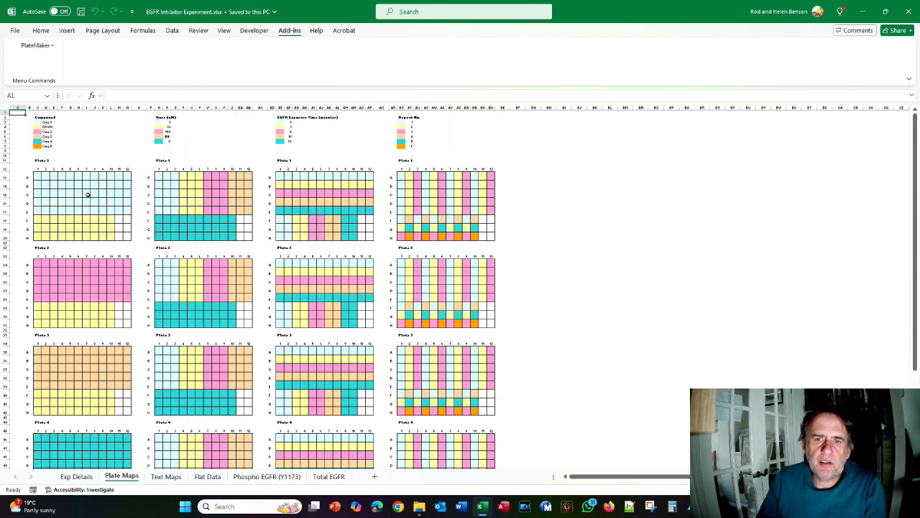
{"action": "scroll", "coordinate": [87, 195], "scroll_direction": "down", "scroll_amount": 12}
{"action": "scroll", "coordinate": [87, 195], "scroll_direction": "up", "scroll_amount": 12}
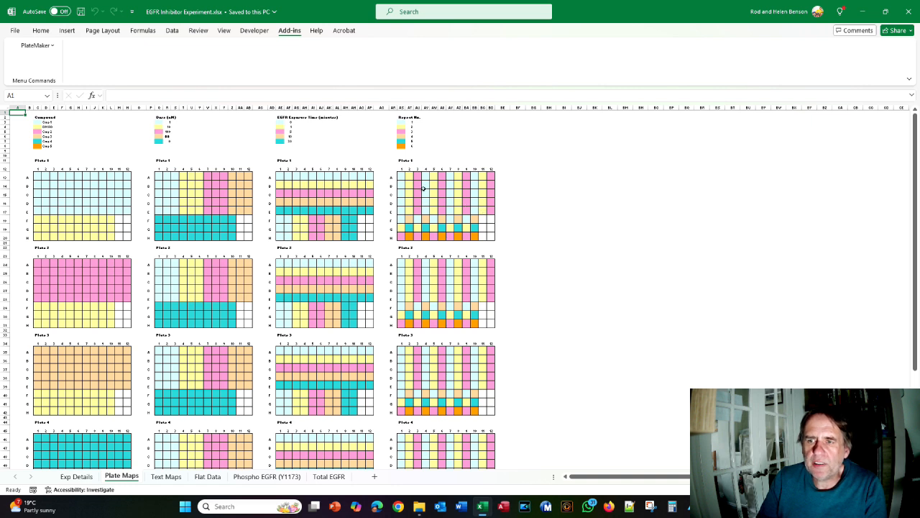
{"action": "left_click", "coordinate": [36, 46]}
{"action": "left_click", "coordinate": [50, 72]}
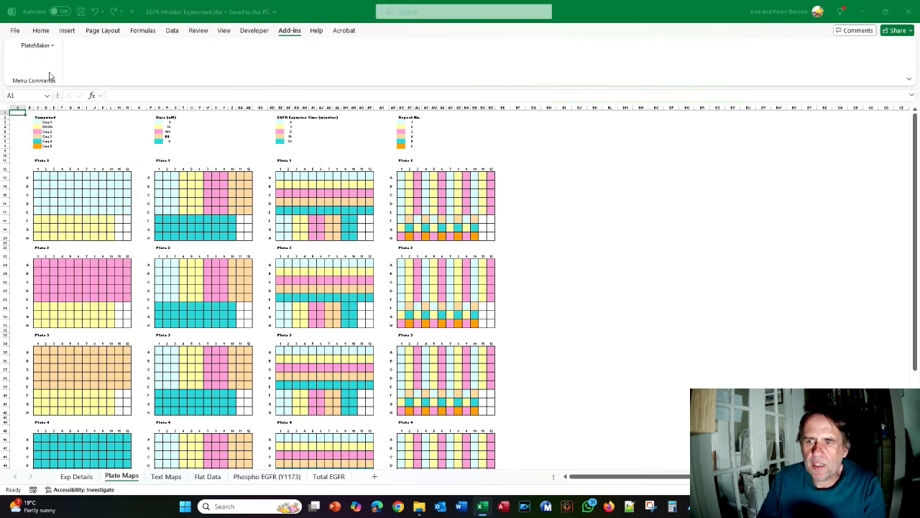
Set the plate replicates count, advance to Page 2's column definitions, and consult tutorial page 191
{"action": "left_click", "coordinate": [576, 214]}
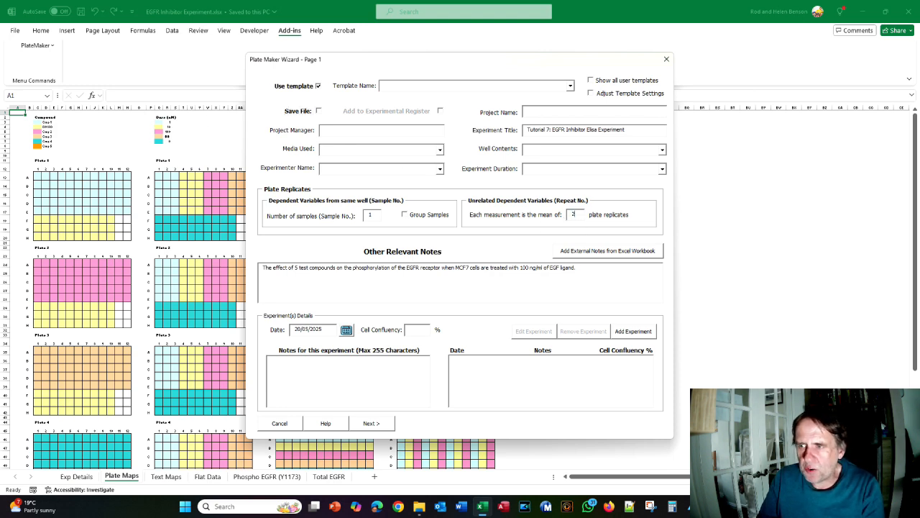
{"action": "left_click", "coordinate": [369, 424]}
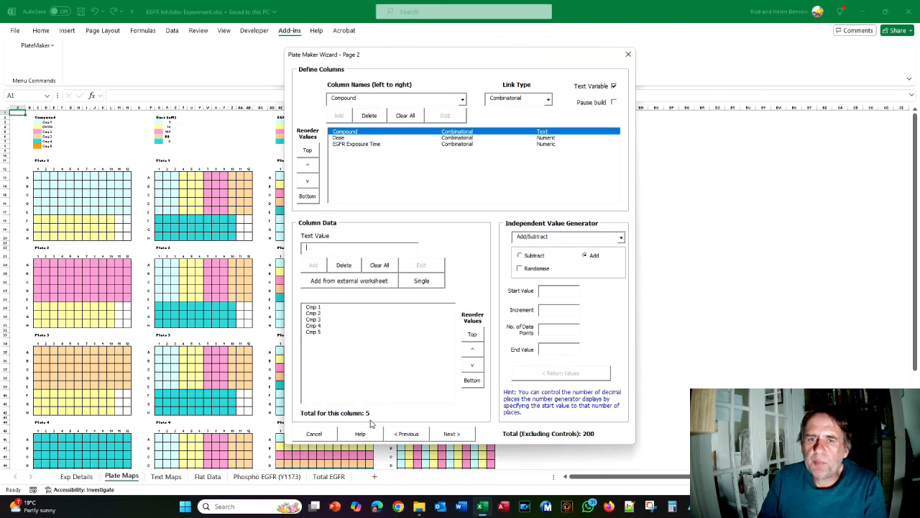
{"action": "key", "text": "alt+Tab"}
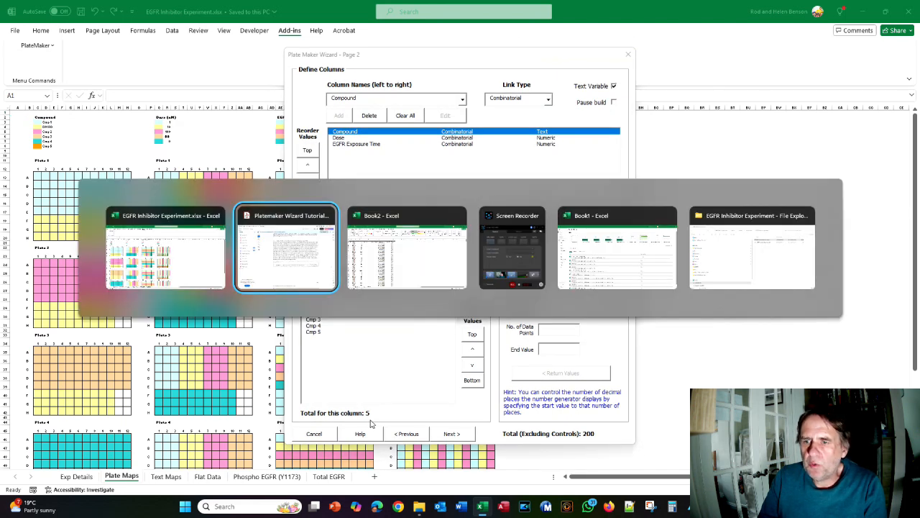
{"action": "scroll", "coordinate": [401, 301], "scroll_direction": "down", "scroll_amount": 5}
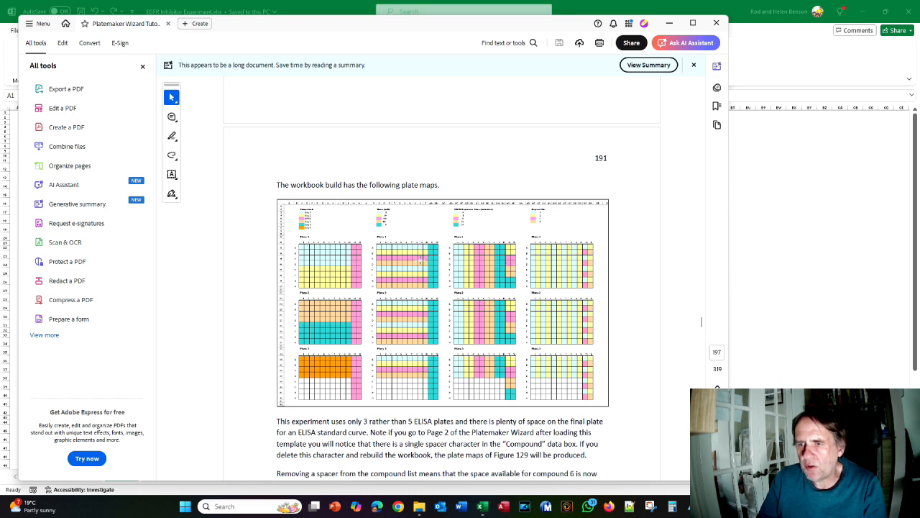
{"action": "key", "text": "alt+Tab"}
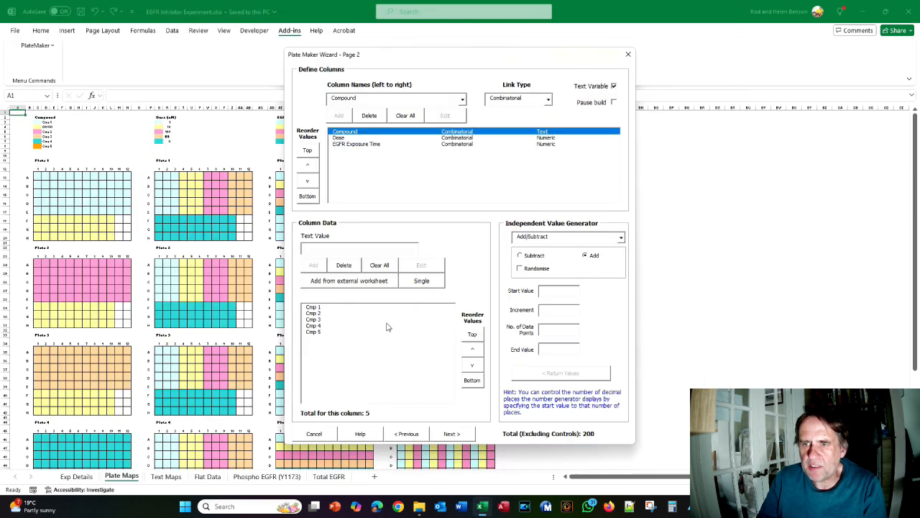
Set the 0-, 1- and 5-minute DMSO controls to 4 samples each
{"action": "left_click", "coordinate": [450, 434]}
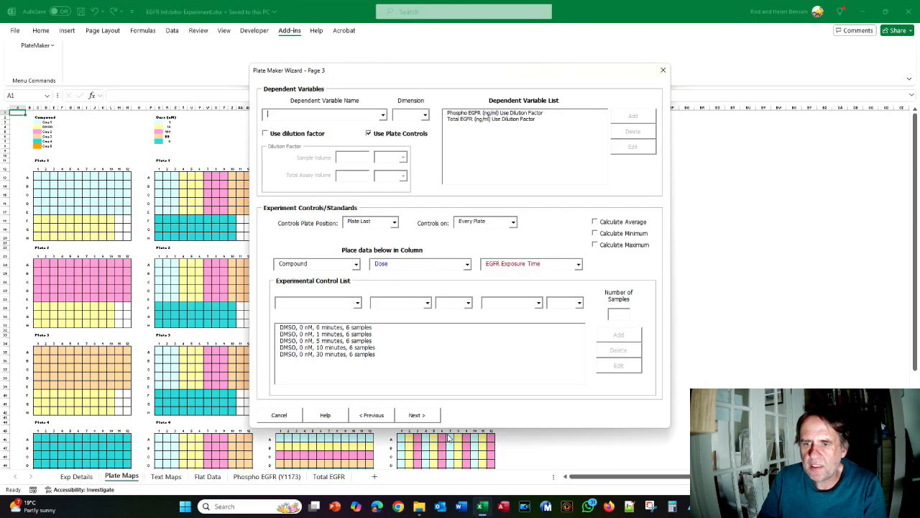
{"action": "left_click", "coordinate": [350, 327]}
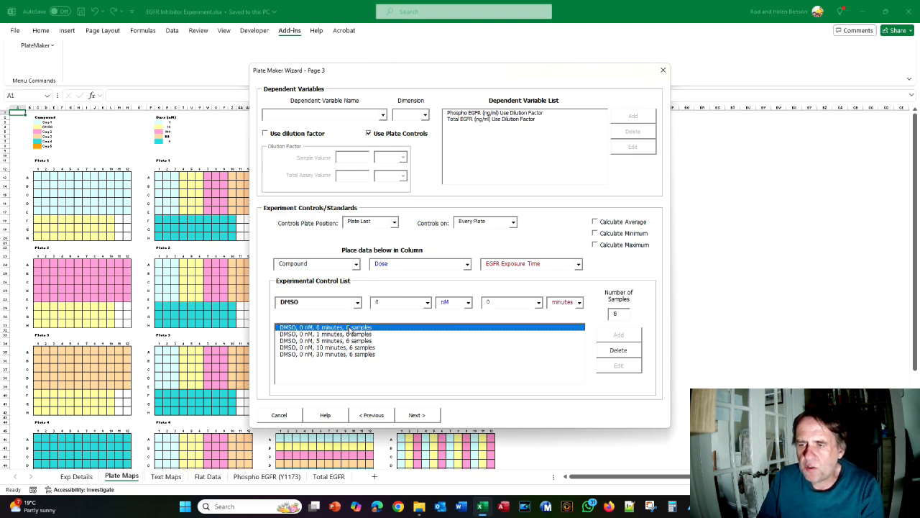
{"action": "type", "text": "4"}
{"action": "left_click", "coordinate": [618, 365]}
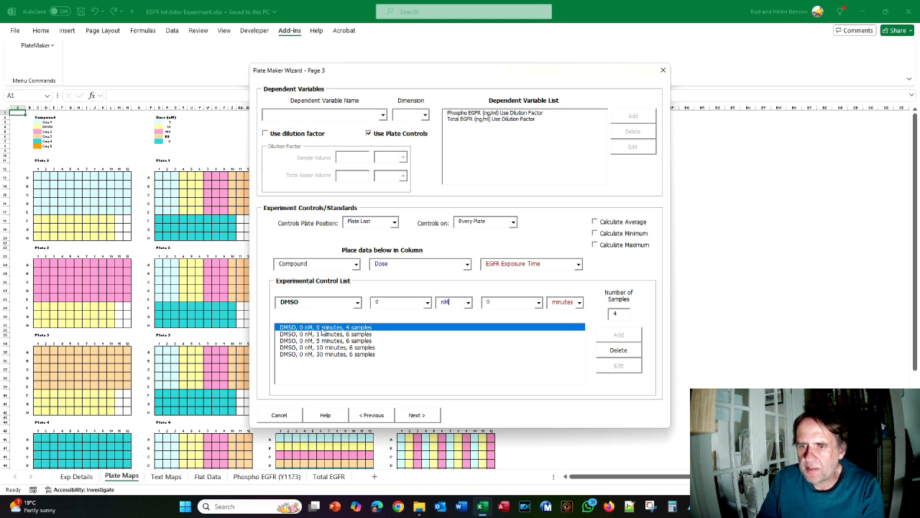
{"action": "left_click", "coordinate": [347, 335]}
{"action": "type", "text": "4"}
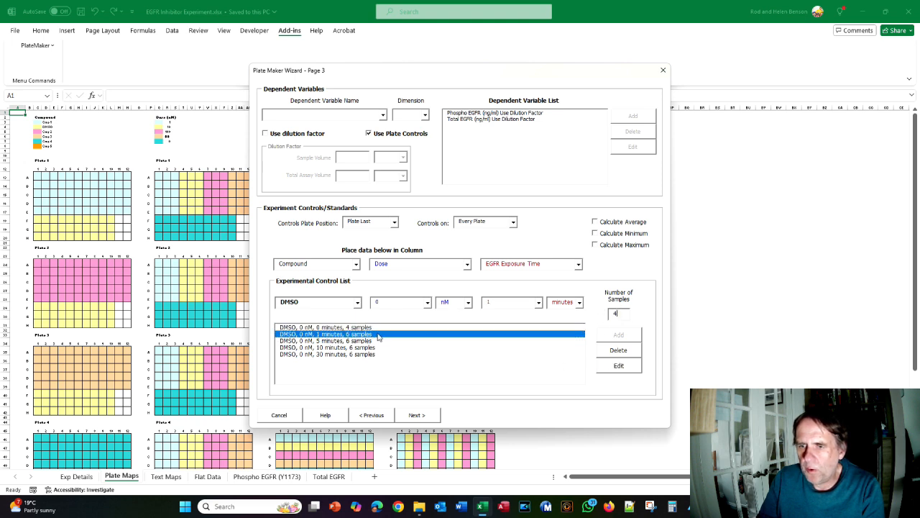
{"action": "left_click", "coordinate": [612, 367]}
{"action": "left_click", "coordinate": [364, 342]}
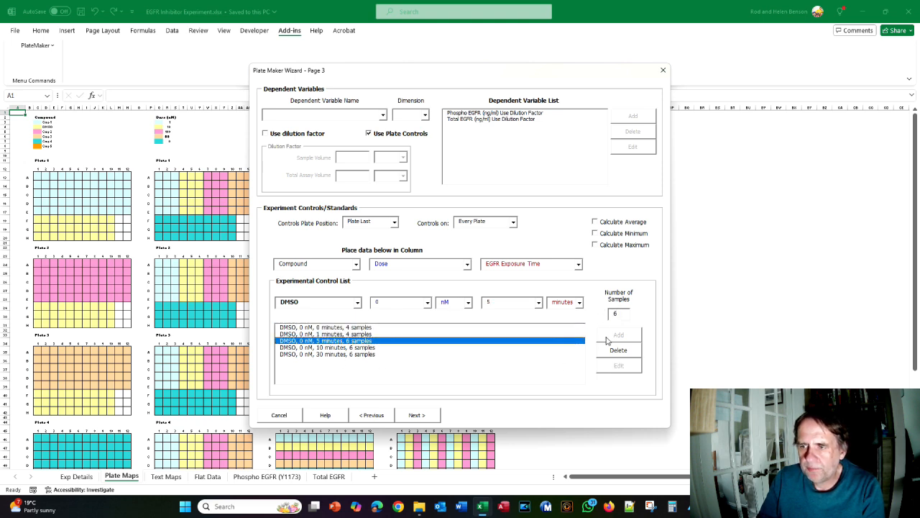
{"action": "double_click", "coordinate": [623, 315]}
{"action": "type", "text": "4"}
{"action": "left_click", "coordinate": [619, 365]}
Set the 10- and 30-minute DMSO controls to 4 samples, then continue past the controls page
{"action": "left_click", "coordinate": [343, 349]}
{"action": "double_click", "coordinate": [604, 314]}
{"action": "type", "text": "4"}
{"action": "left_click", "coordinate": [618, 365]}
{"action": "left_click", "coordinate": [359, 355]}
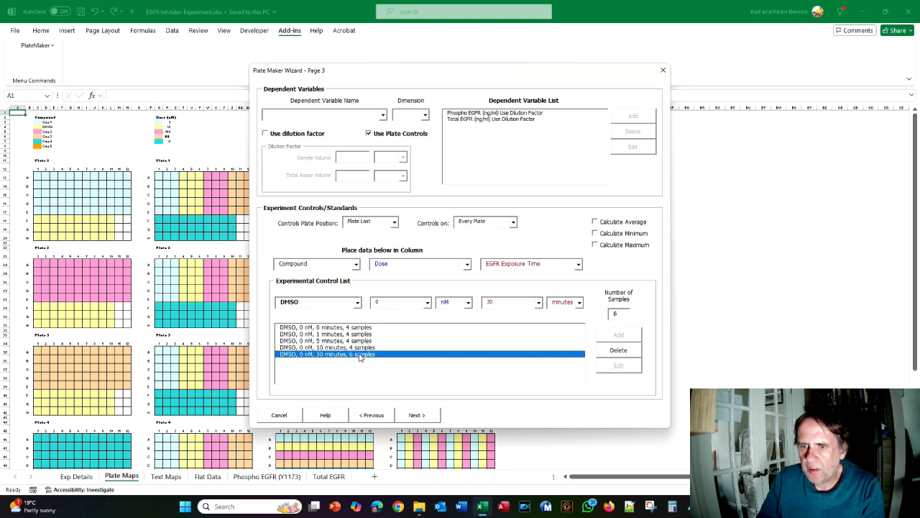
{"action": "double_click", "coordinate": [616, 313]}
{"action": "type", "text": "4"}
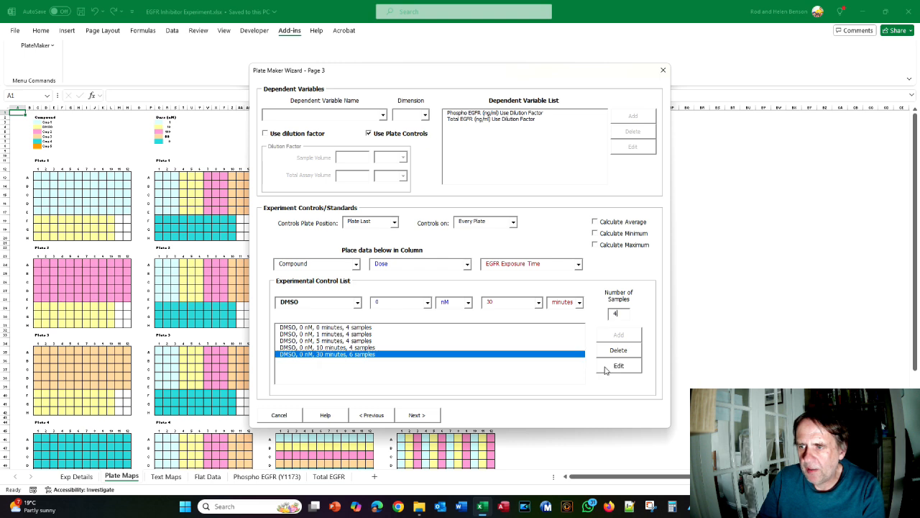
{"action": "key", "text": "alt+Tab"}
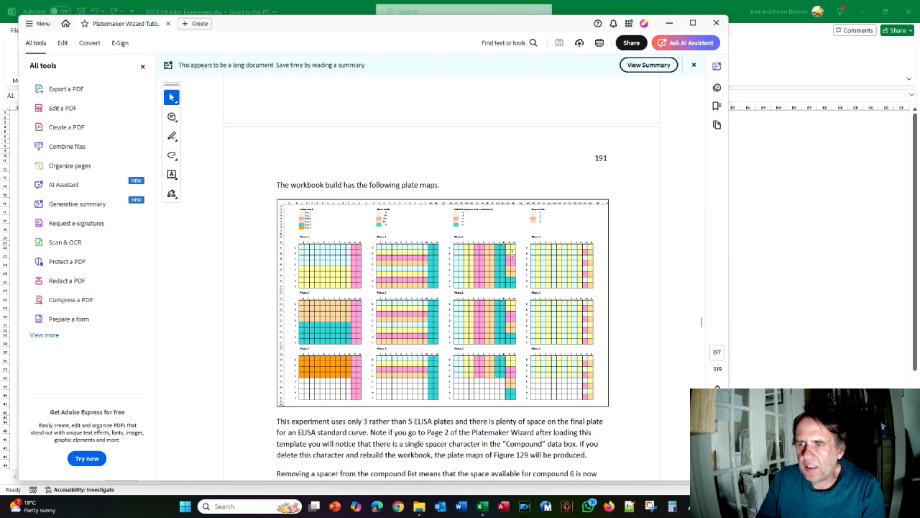
{"action": "key", "text": "alt+Tab"}
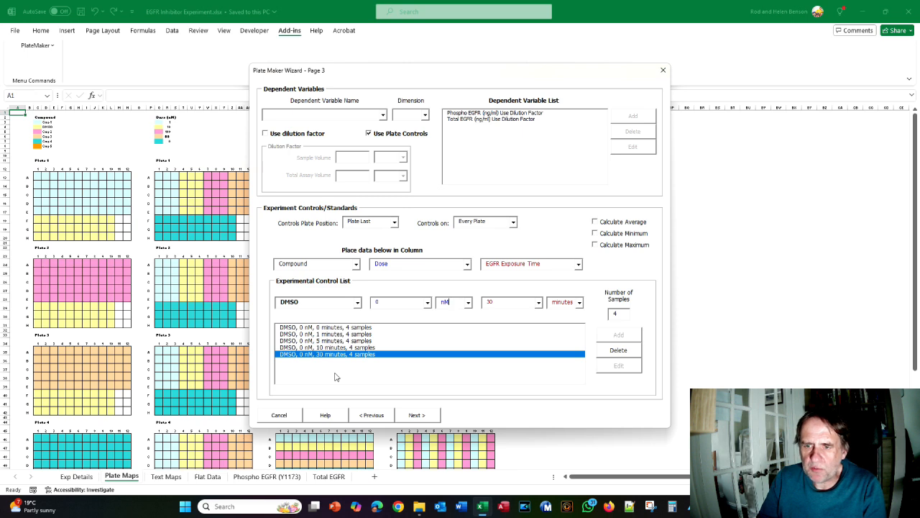
{"action": "left_click", "coordinate": [616, 351]}
{"action": "left_click", "coordinate": [410, 414]}
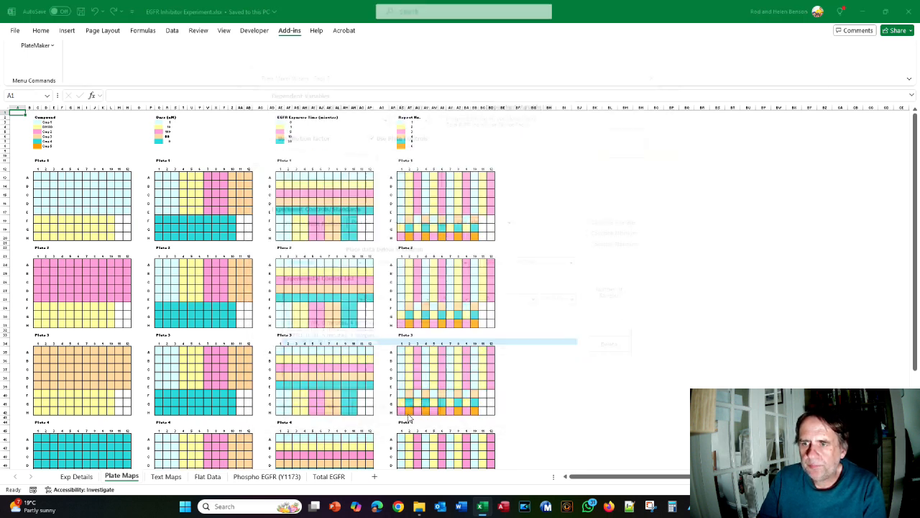
On the plate layout page, place Controls/Standards in separate columns
{"action": "left_click", "coordinate": [325, 335]}
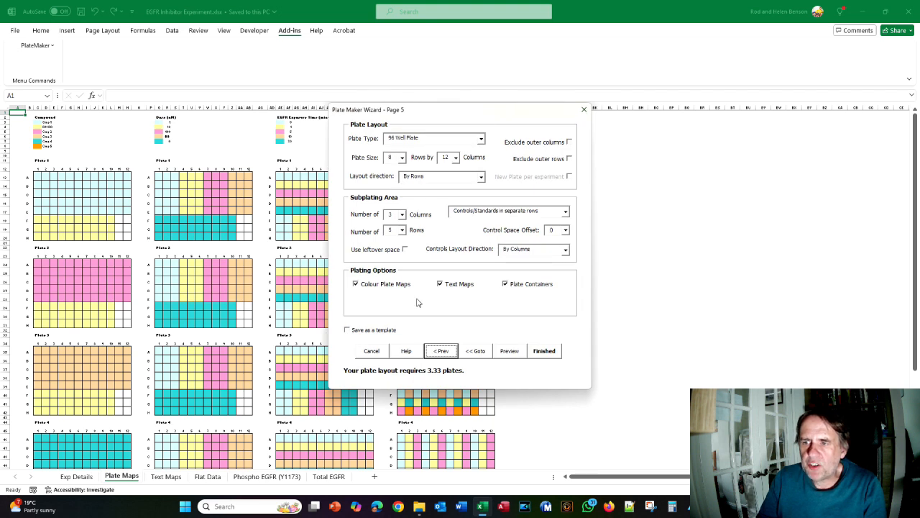
{"action": "left_click", "coordinate": [566, 211]}
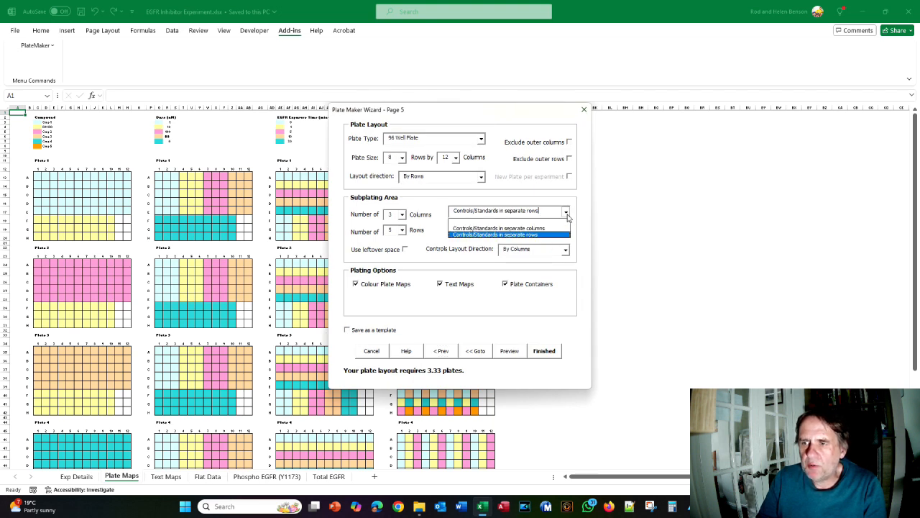
{"action": "left_click", "coordinate": [553, 229]}
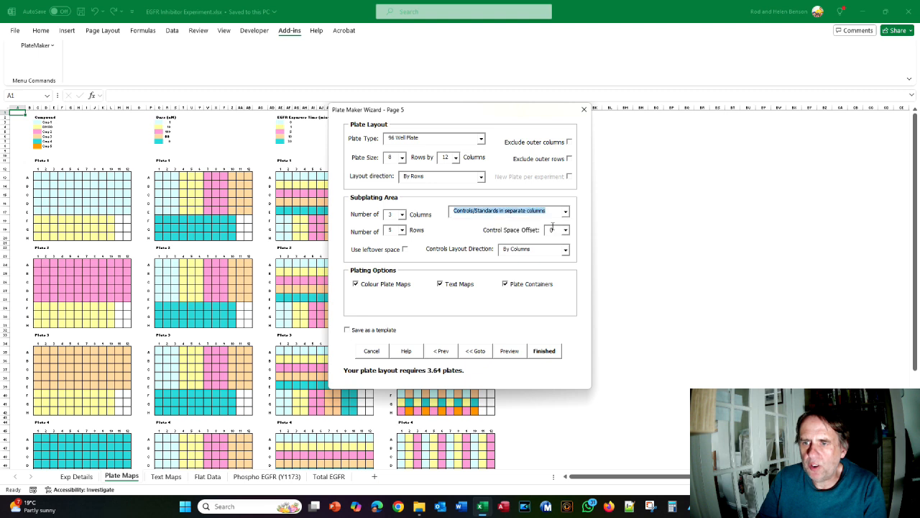
{"action": "key", "text": "alt+Tab"}
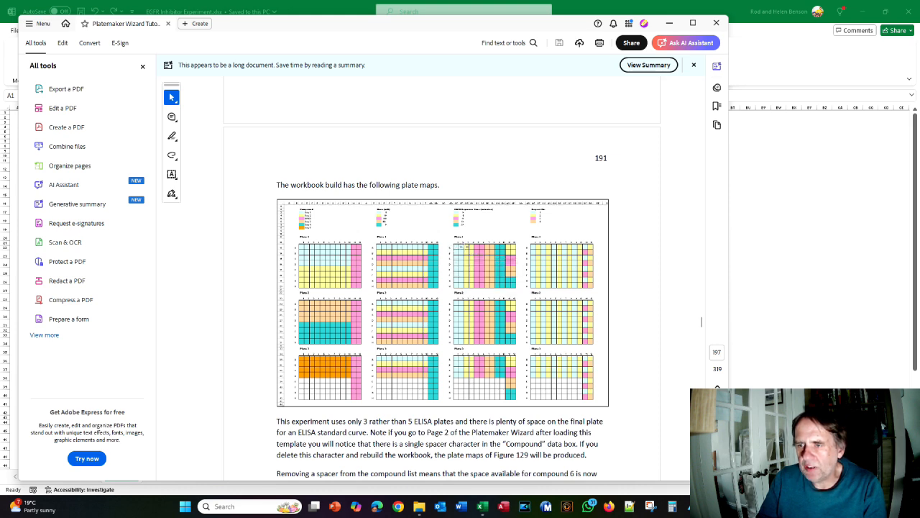
{"action": "key", "text": "alt+Tab"}
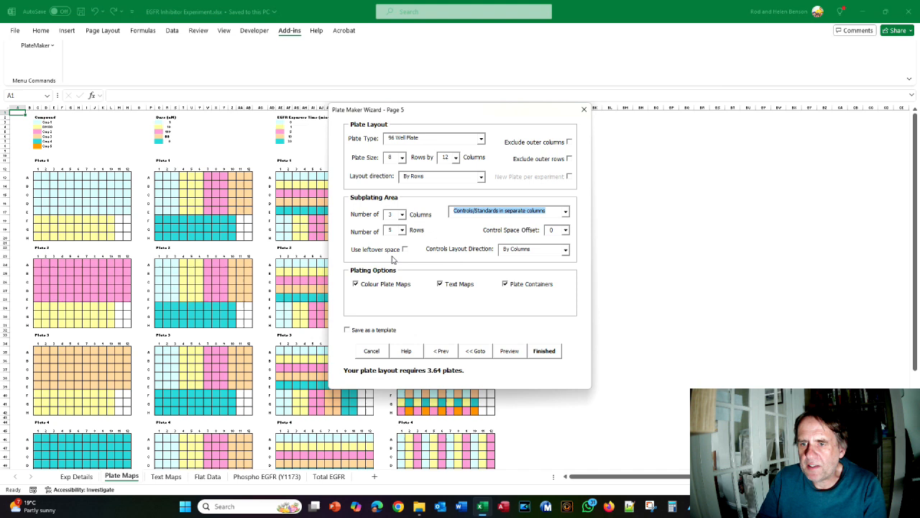
Set subplate columns to 10 and rows to 8, then preview the plate maps
{"action": "left_click", "coordinate": [394, 214]}
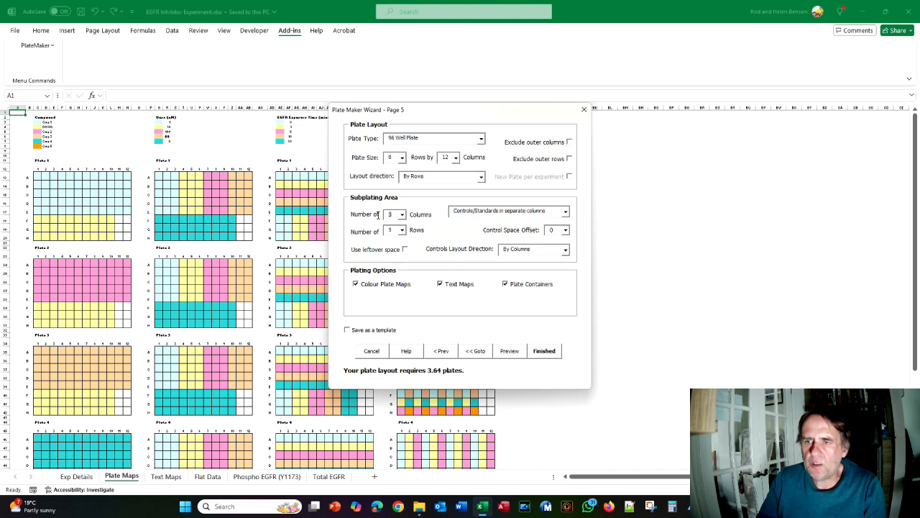
{"action": "left_click", "coordinate": [402, 214]}
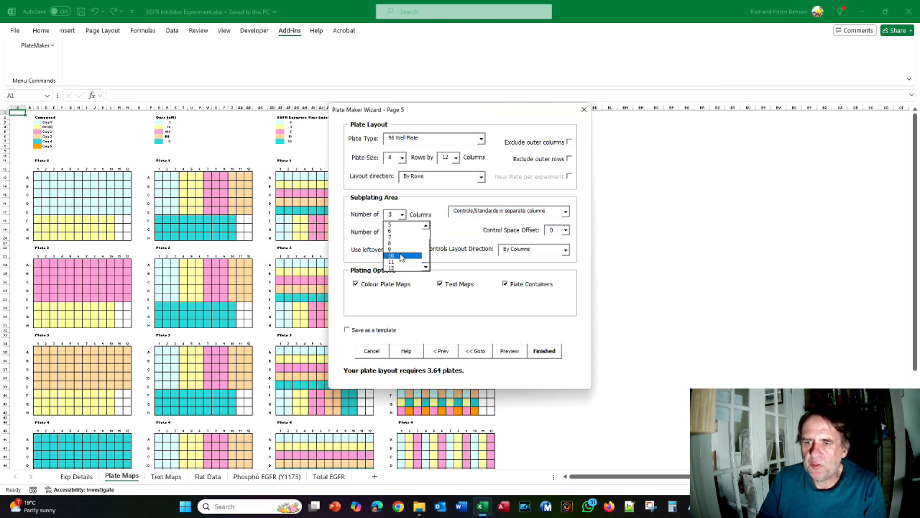
{"action": "left_click", "coordinate": [401, 256]}
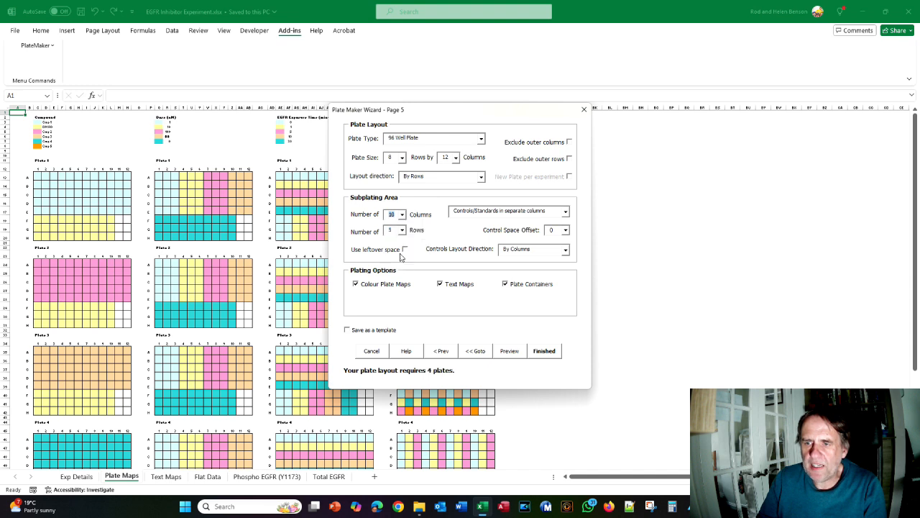
{"action": "key", "text": "alt+Tab"}
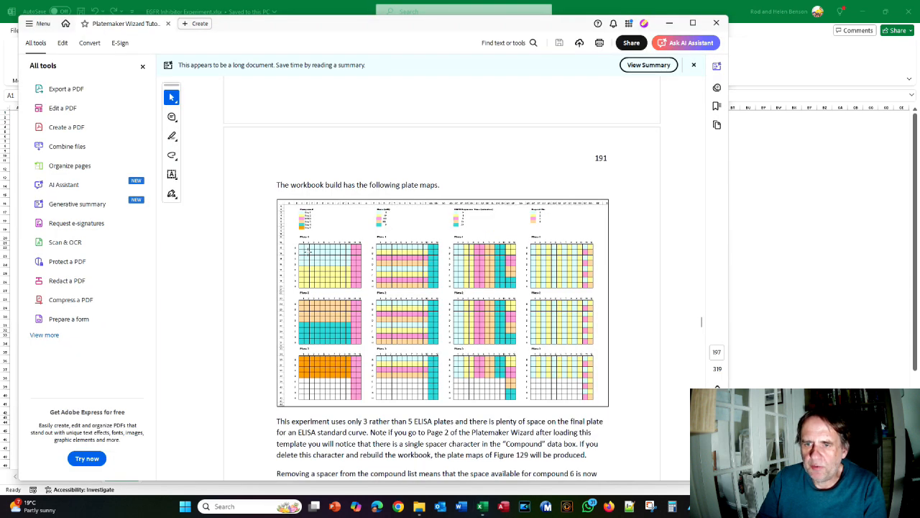
{"action": "key", "text": "alt+Tab"}
{"action": "left_click", "coordinate": [402, 230]}
{"action": "left_click", "coordinate": [400, 279]}
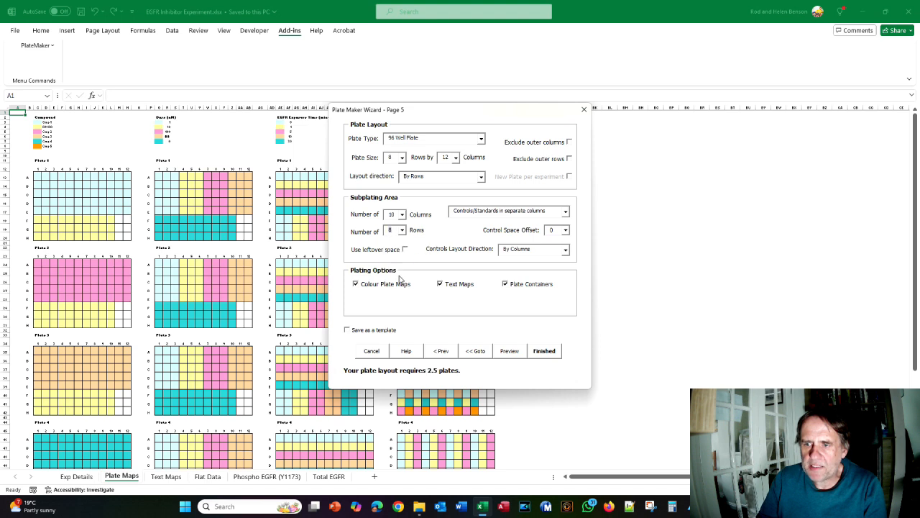
{"action": "left_click", "coordinate": [509, 351]}
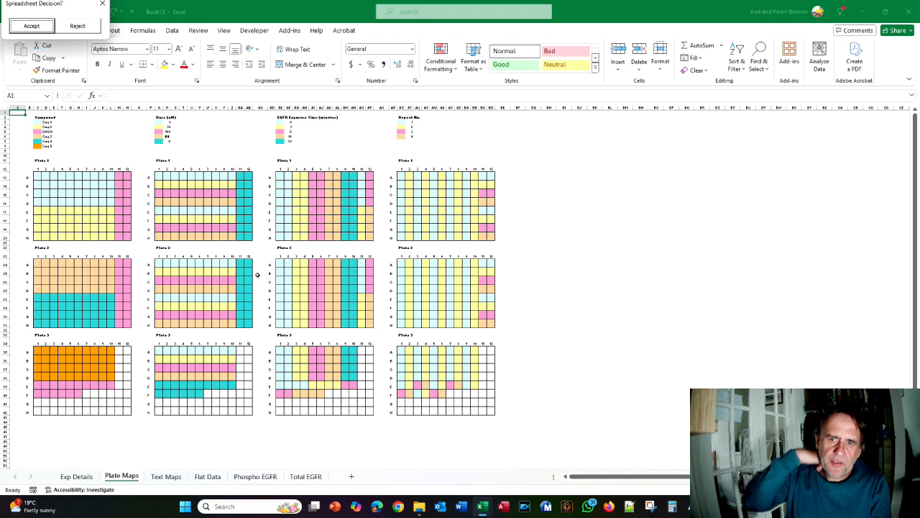
Compare the three-plate Book13 preview against the tutorial PDF's figure
{"action": "key", "text": "alt+Tab"}
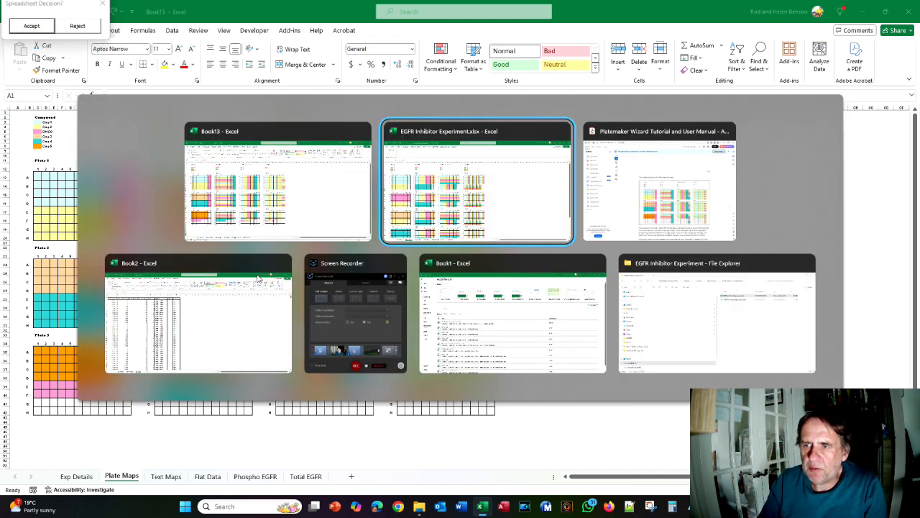
{"action": "key", "text": "alt+Tab"}
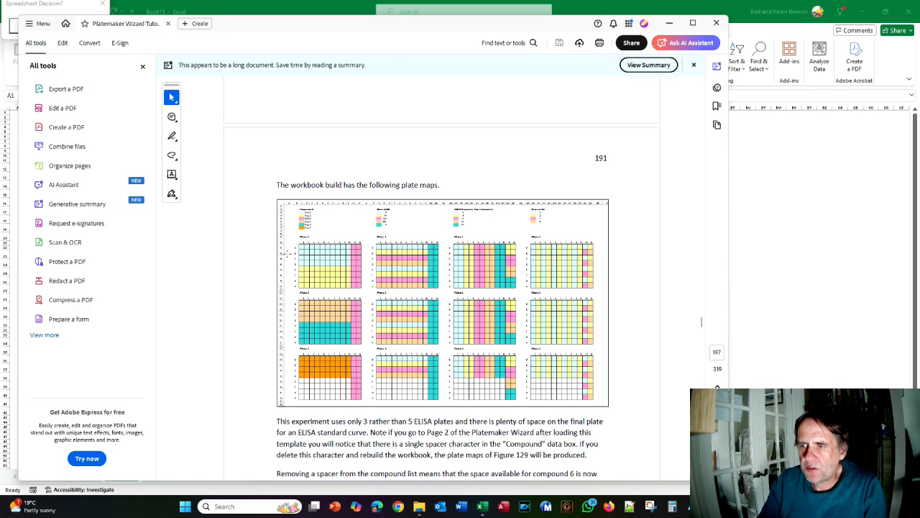
{"action": "key", "text": "alt+Tab"}
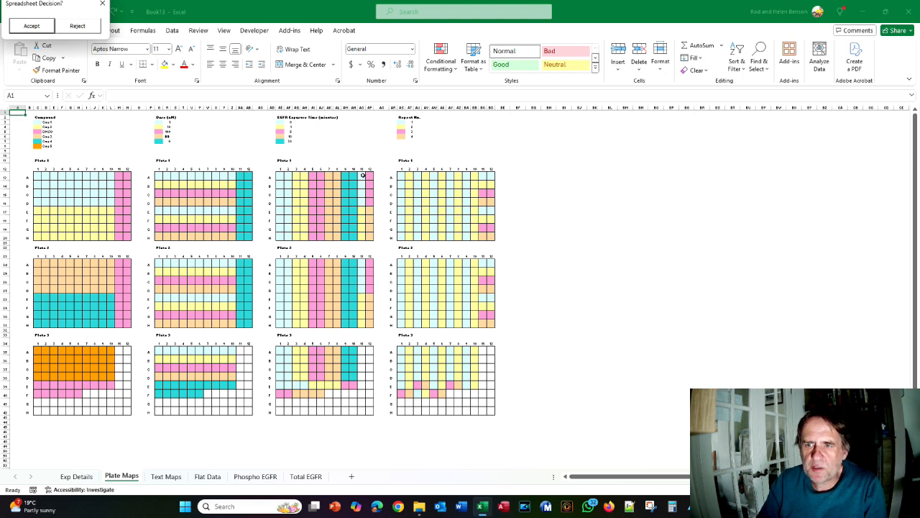
{"action": "key", "text": "alt+Tab"}
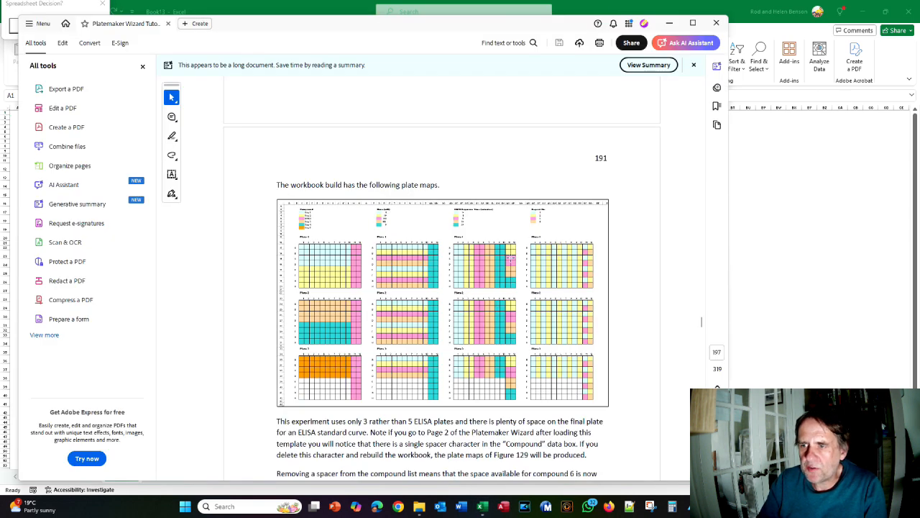
{"action": "key", "text": "alt+Tab"}
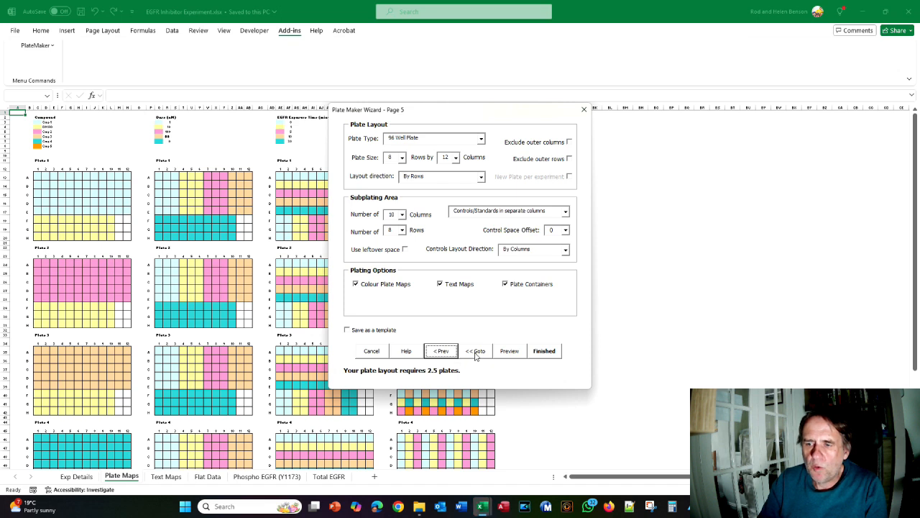
Go back to Column Names/Values and add '#' to the Compound values
{"action": "left_click", "coordinate": [482, 355]}
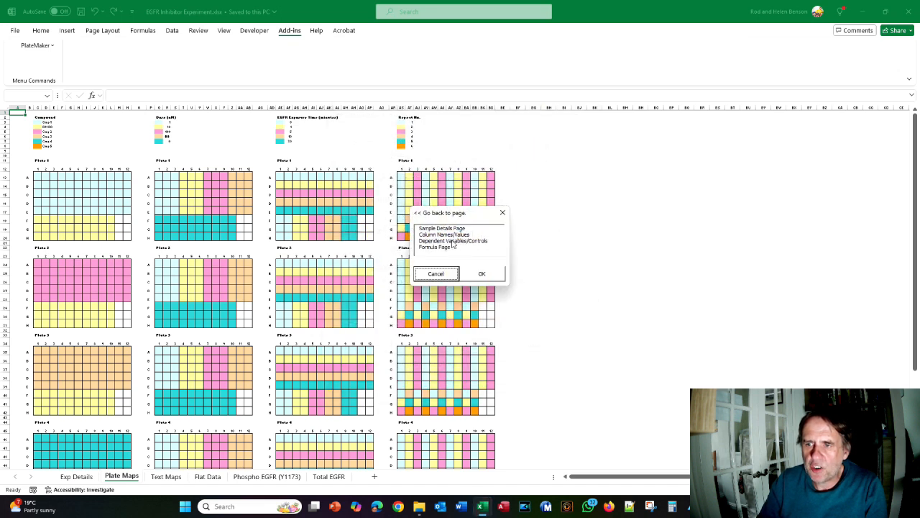
{"action": "left_click", "coordinate": [446, 235]}
{"action": "left_click", "coordinate": [485, 276]}
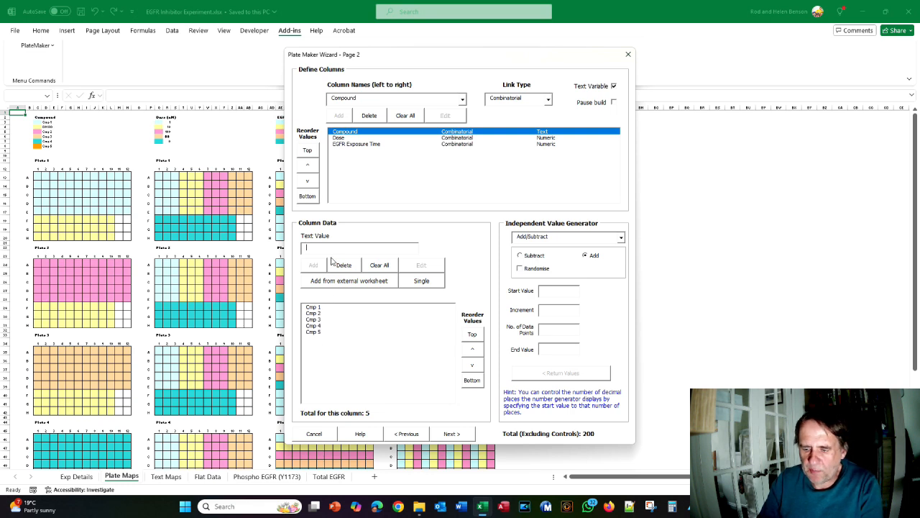
{"action": "type", "text": "#"}
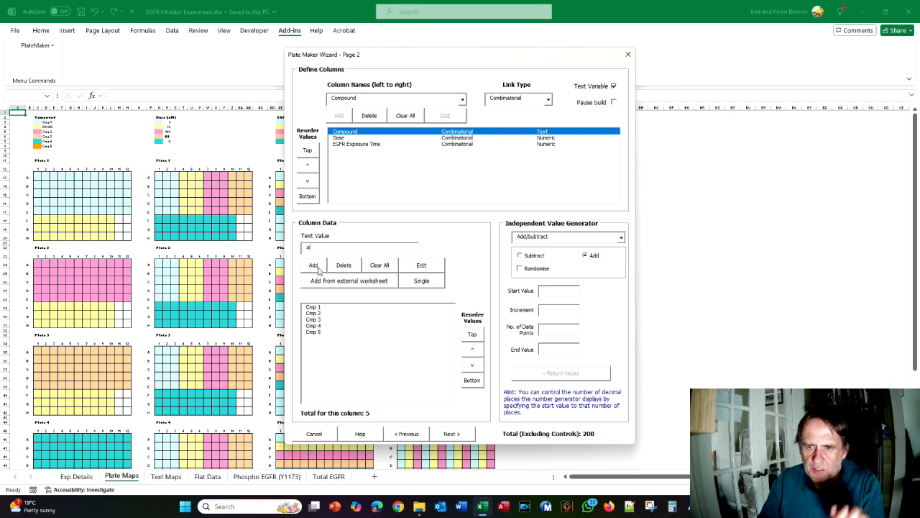
{"action": "left_click", "coordinate": [316, 267]}
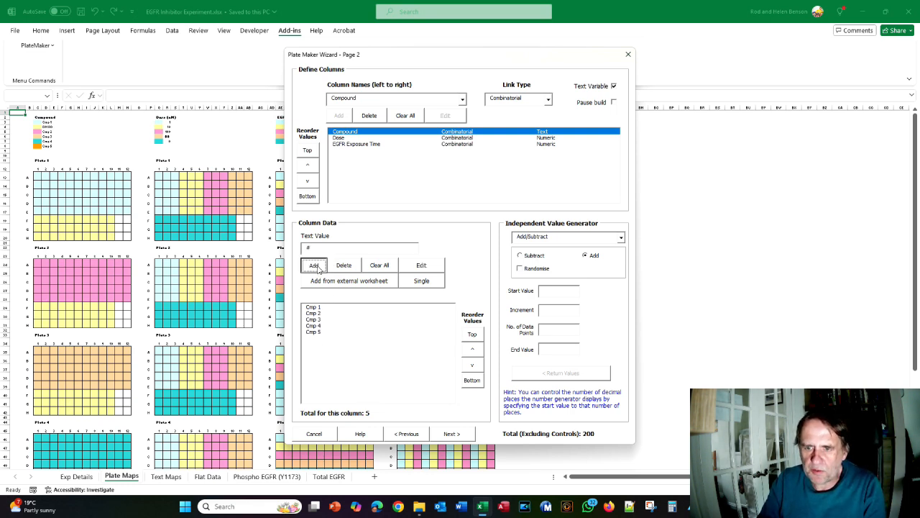
Set Controls Layout Direction to By Rows and preview the three-plate maps
{"action": "left_click", "coordinate": [451, 433]}
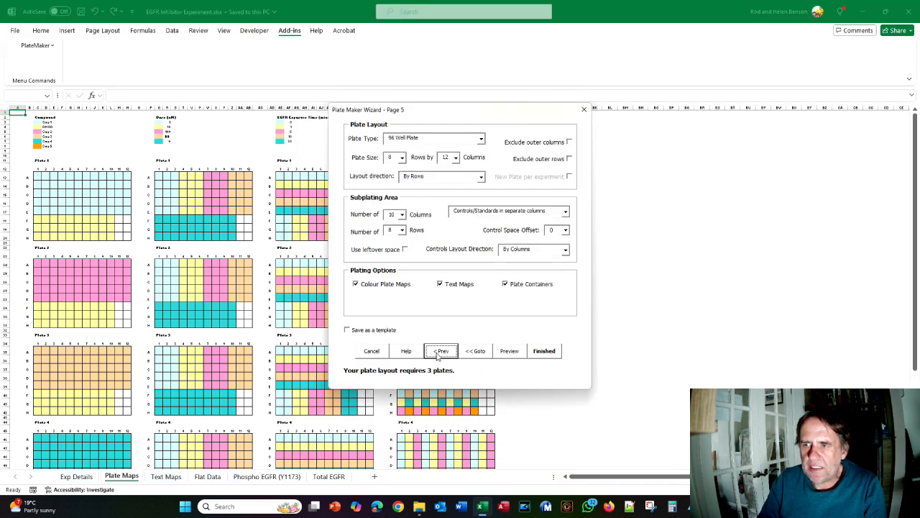
{"action": "left_click", "coordinate": [566, 249]}
{"action": "left_click", "coordinate": [551, 259]}
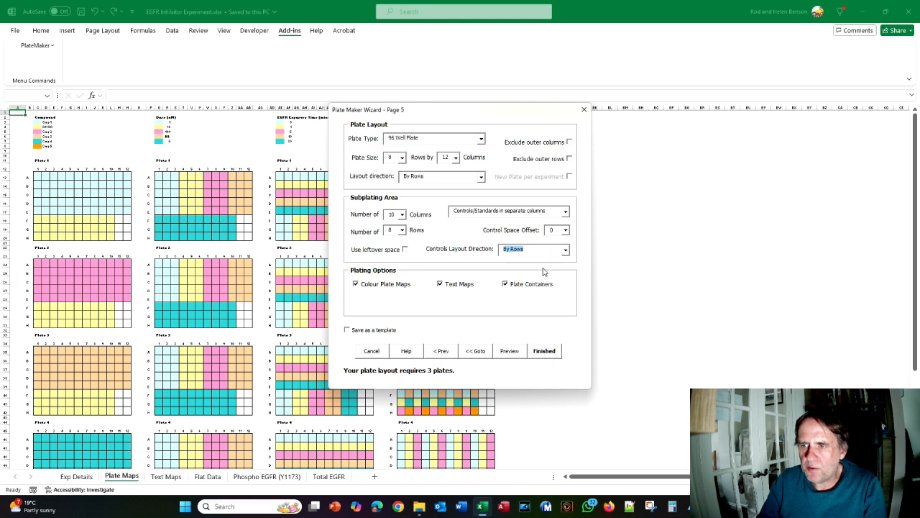
{"action": "left_click", "coordinate": [504, 355]}
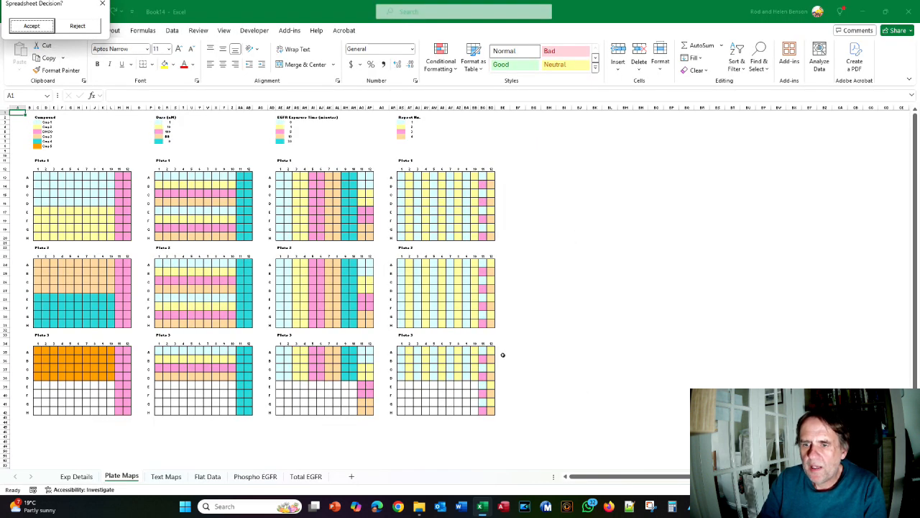
Compare the Book14 three-plate maps with the tutorial PDF, ending on the Excel workbook
{"action": "key", "text": "alt+Tab"}
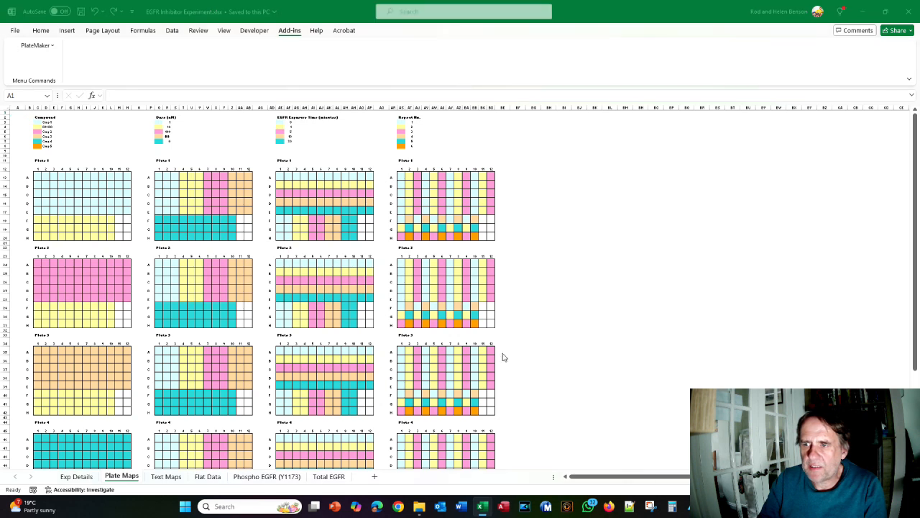
{"action": "key", "text": "alt+Tab"}
{"action": "key", "text": "Tab"}
{"action": "scroll", "coordinate": [425, 216], "scroll_direction": "down", "scroll_amount": 2}
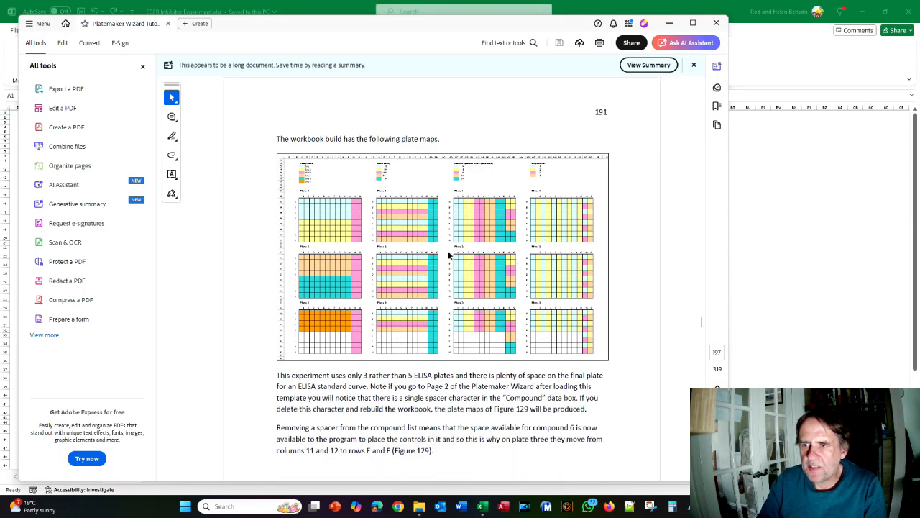
{"action": "key", "text": "alt+Tab"}
{"action": "key", "text": "Tab"}
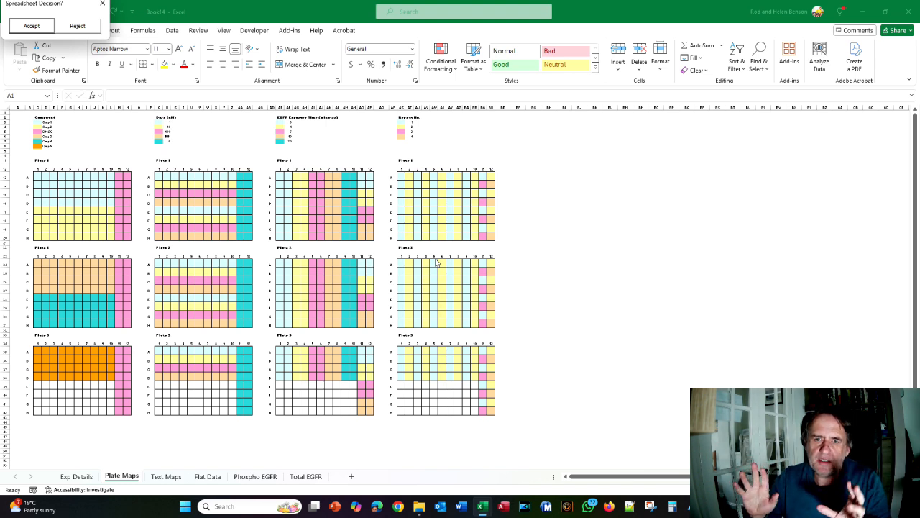
{"action": "key", "text": "alt+Tab"}
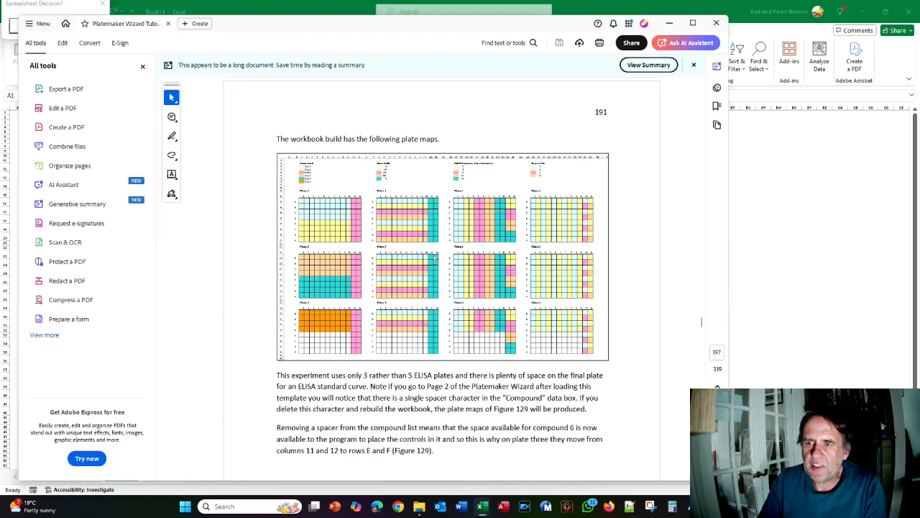
{"action": "key", "text": "alt+Tab"}
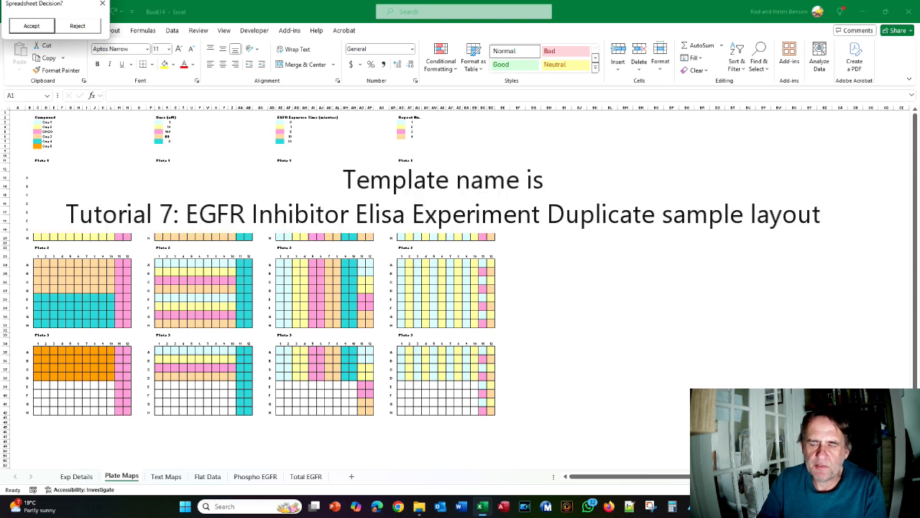
{"action": "key", "text": "alt+Tab"}
{"action": "key", "text": "alt+Tab"}
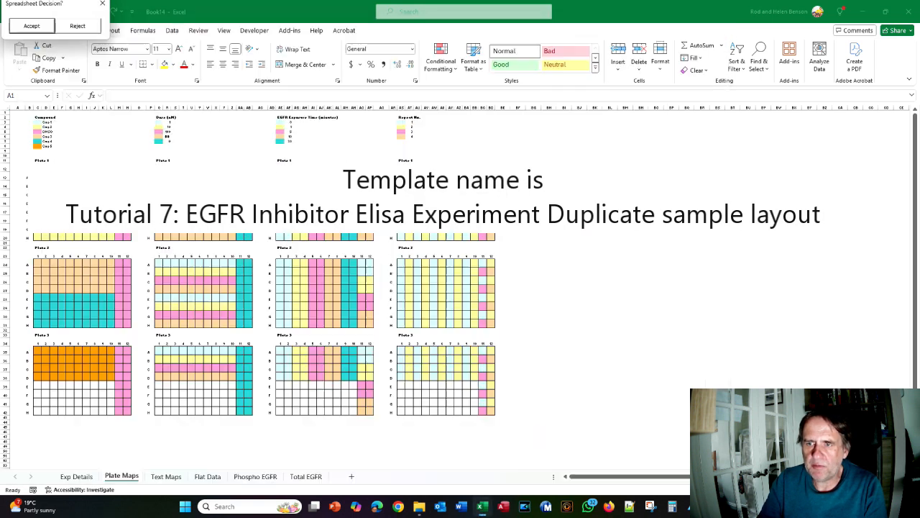
{"action": "key", "text": "alt+Tab"}
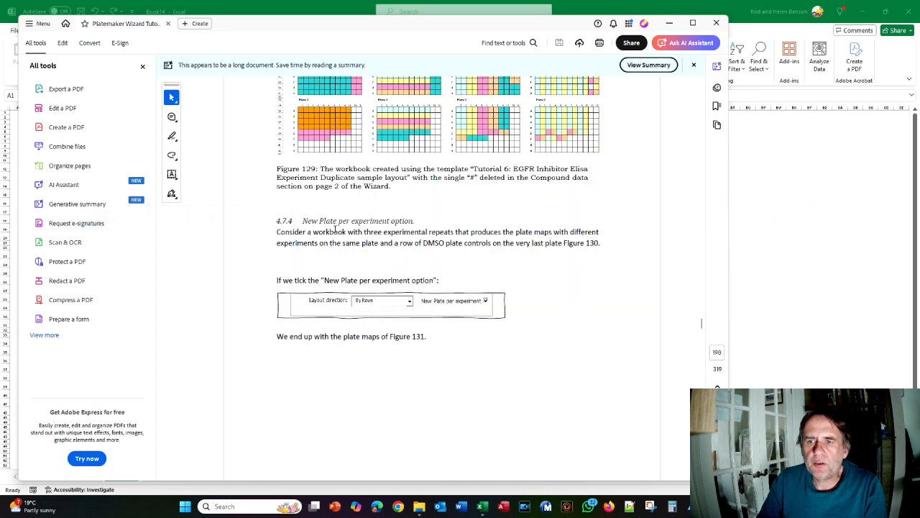
{"action": "scroll", "coordinate": [350, 223], "scroll_direction": "down", "scroll_amount": 3}
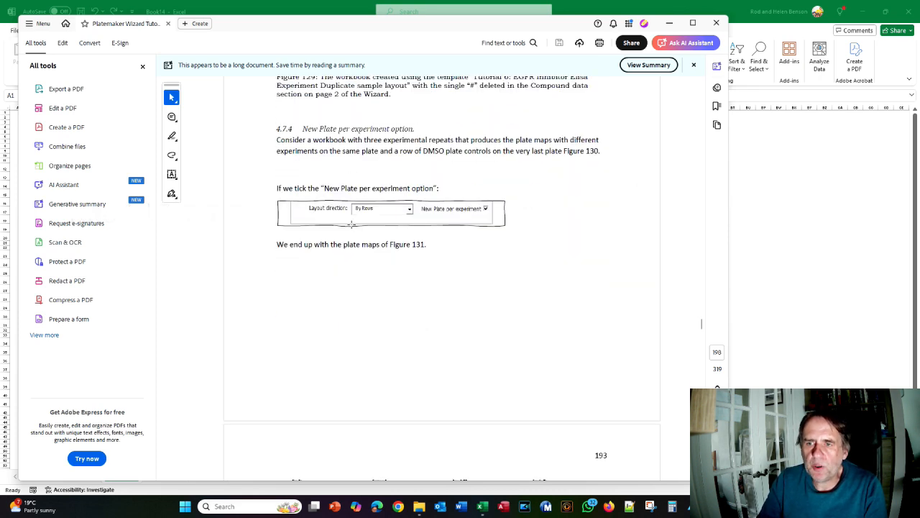
{"action": "scroll", "coordinate": [350, 225], "scroll_direction": "up", "scroll_amount": 1}
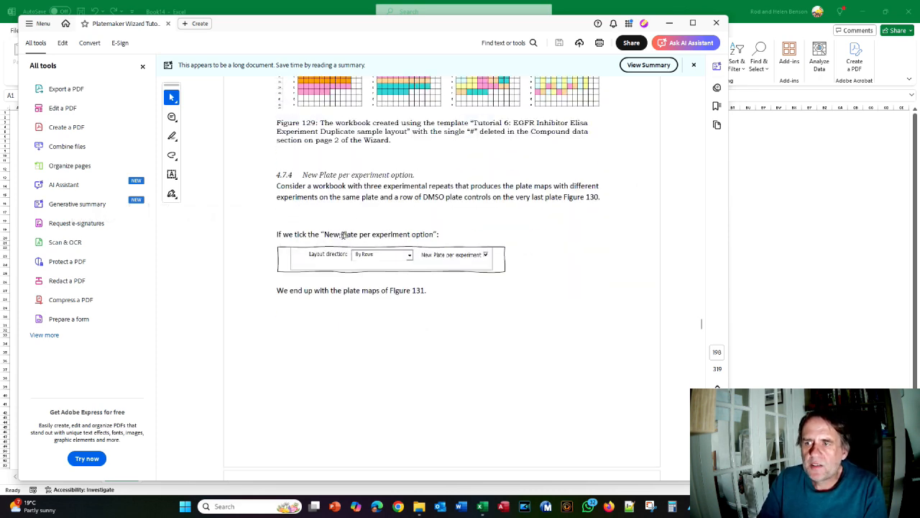
{"action": "key", "text": "alt+Tab"}
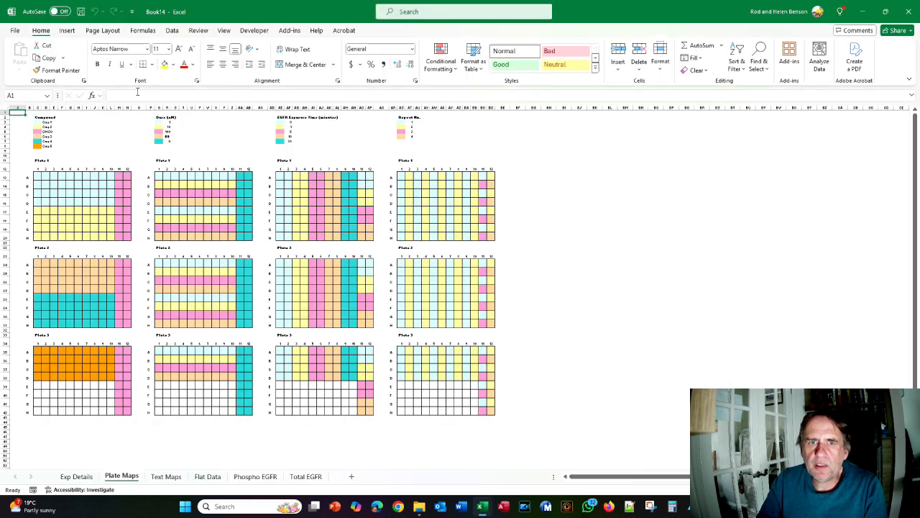
Turn on Tutorial Mode in the PlateMaker Program Options
{"action": "left_click", "coordinate": [289, 30]}
{"action": "left_click", "coordinate": [36, 45]}
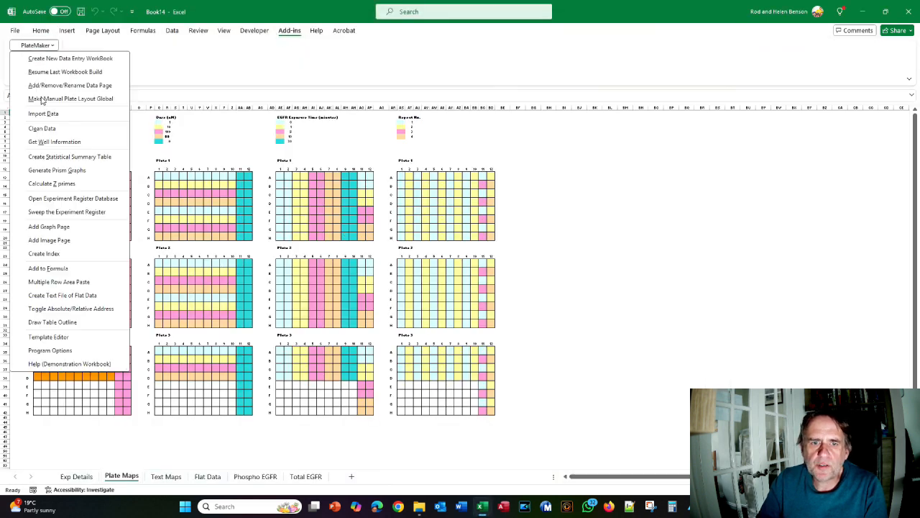
{"action": "left_click", "coordinate": [70, 351]}
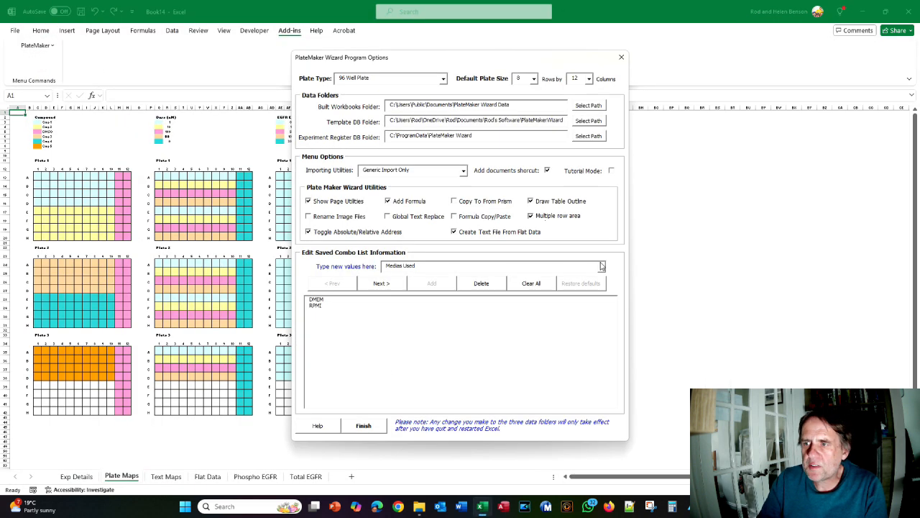
{"action": "left_click", "coordinate": [612, 170]}
{"action": "left_click", "coordinate": [363, 425]}
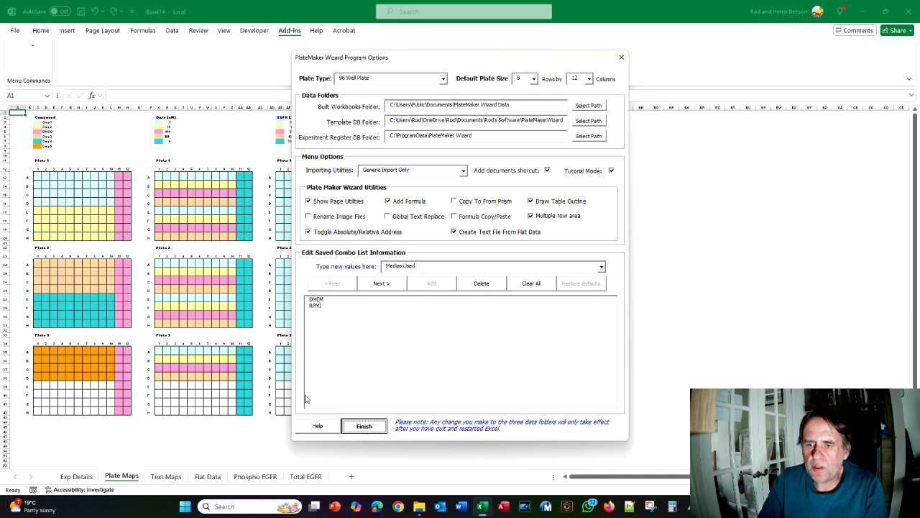
Start the wizard from the Tutorial 7: New Plate Per Experiment Example template with Adjust Template Settings on
{"action": "left_click", "coordinate": [36, 45]}
{"action": "left_click", "coordinate": [37, 59]}
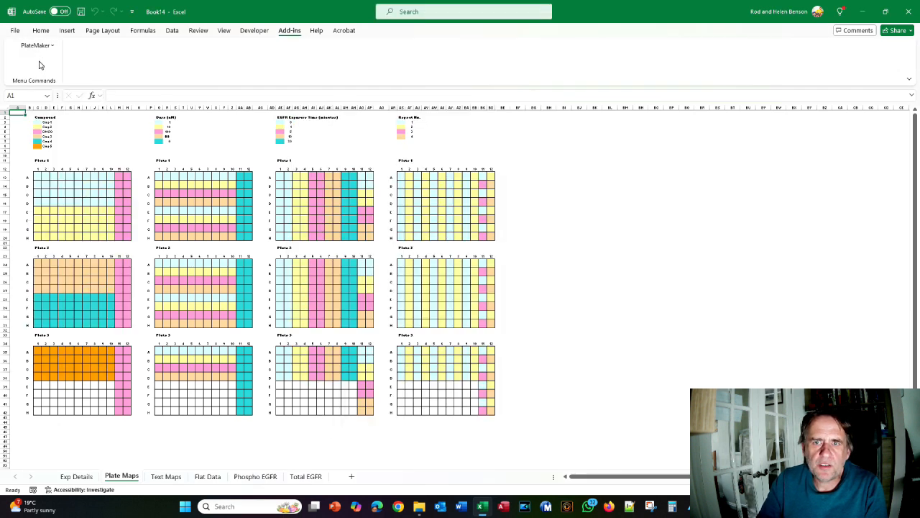
{"action": "left_click", "coordinate": [570, 87]}
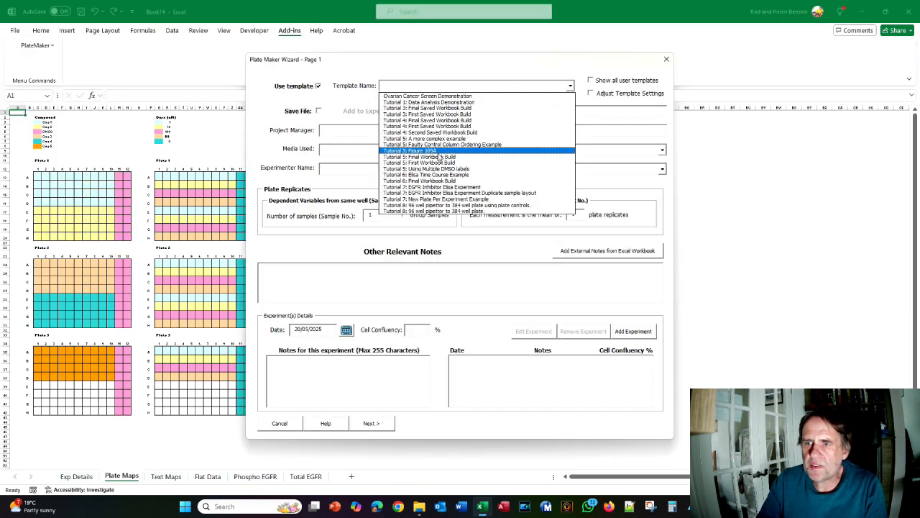
{"action": "left_click", "coordinate": [416, 200]}
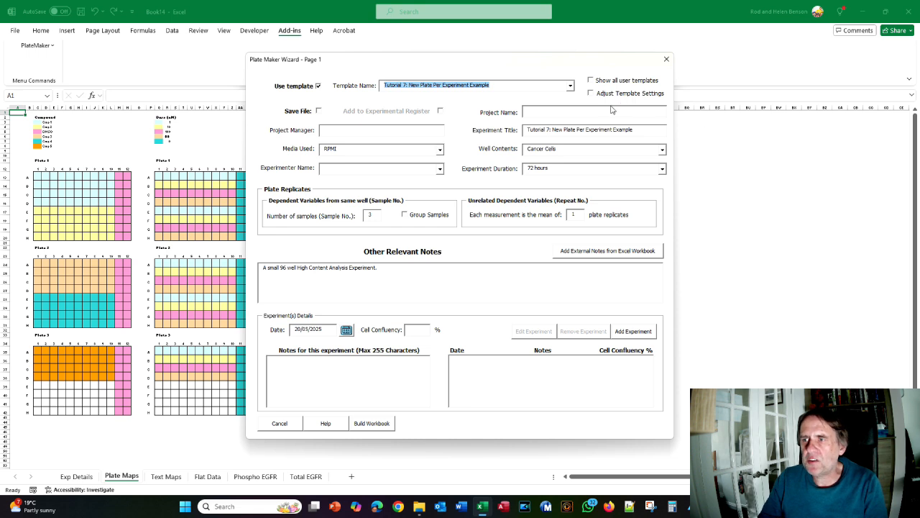
{"action": "left_click", "coordinate": [591, 94]}
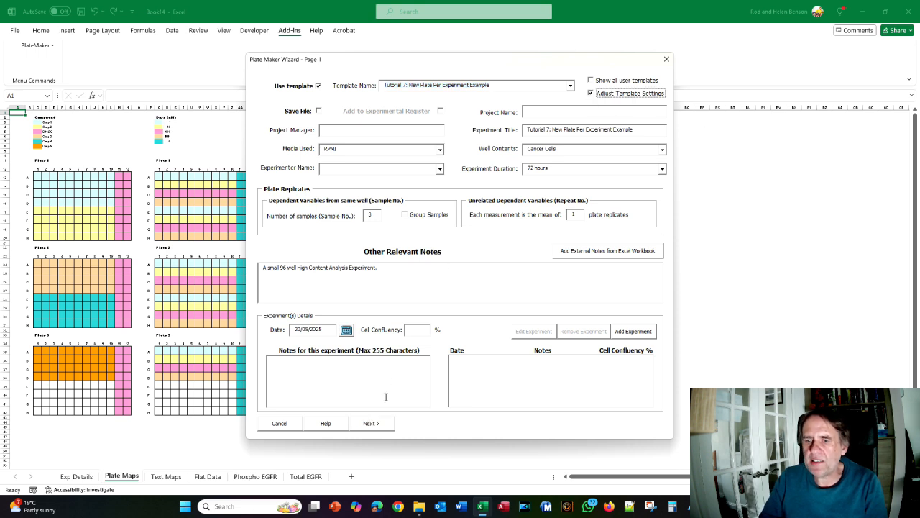
Add three experiments dated 20/05/2025, 27/05/2025 and 03/06/2025
{"action": "left_click", "coordinate": [370, 423]}
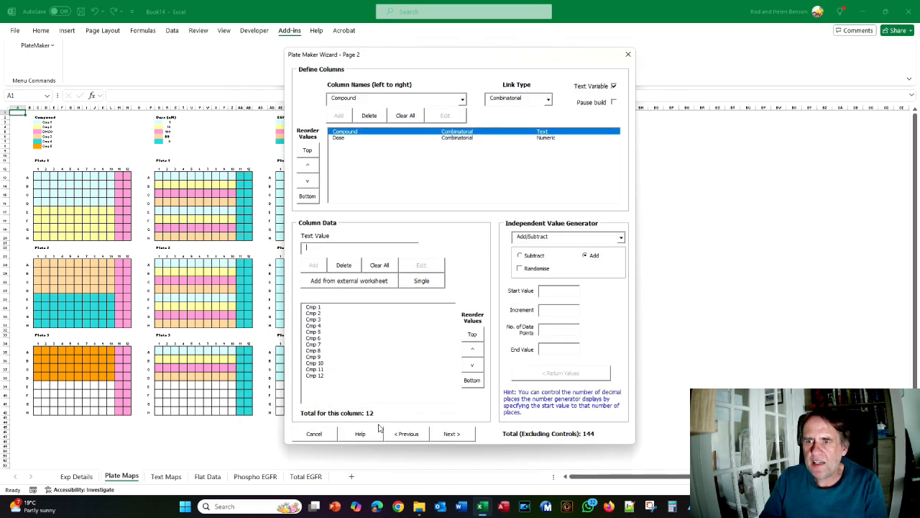
{"action": "left_click", "coordinate": [405, 433]}
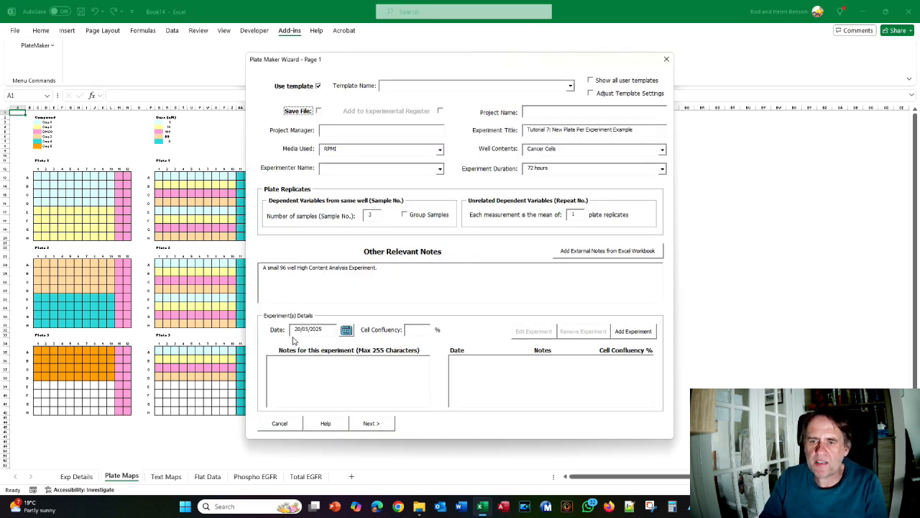
{"action": "left_click", "coordinate": [627, 333]}
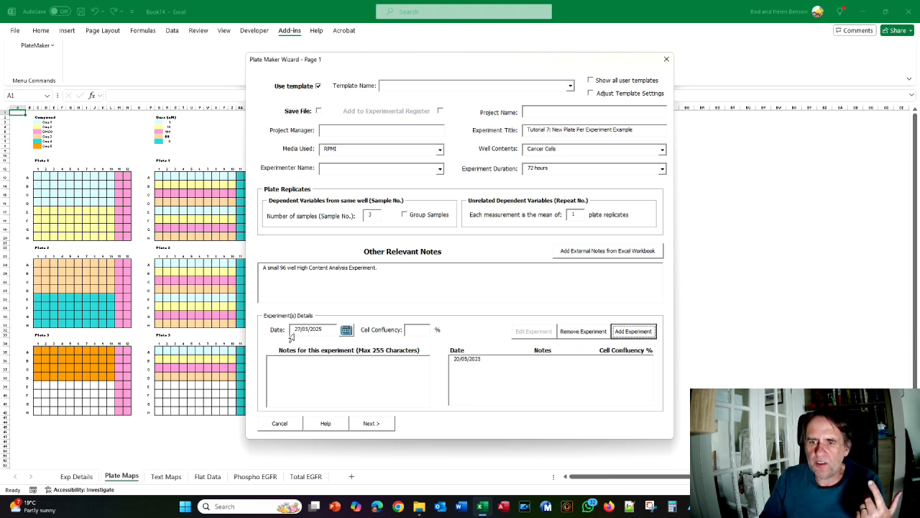
{"action": "left_click", "coordinate": [640, 333]}
{"action": "left_click", "coordinate": [641, 333]}
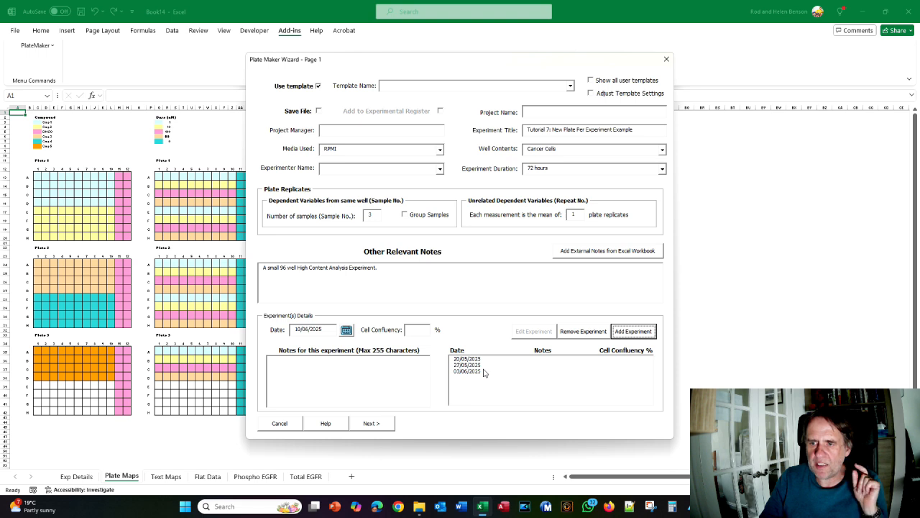
Advance through the wizard pages to plate layout and preview the Book15 plate maps
{"action": "left_click", "coordinate": [381, 425]}
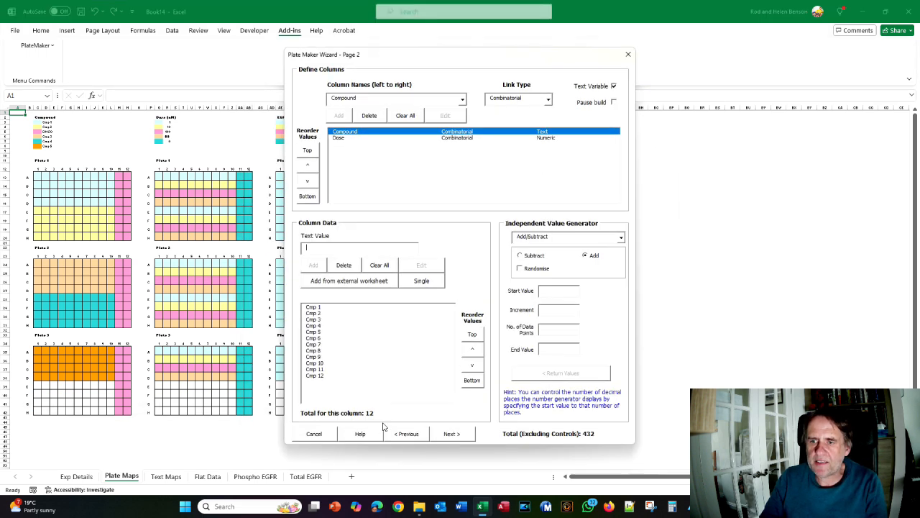
{"action": "left_click", "coordinate": [453, 435]}
{"action": "left_click", "coordinate": [414, 416]}
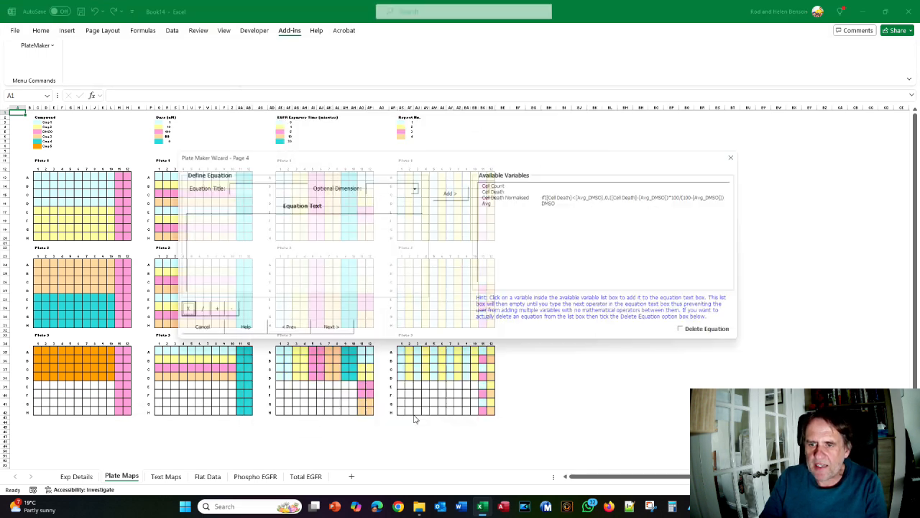
{"action": "left_click", "coordinate": [343, 336]}
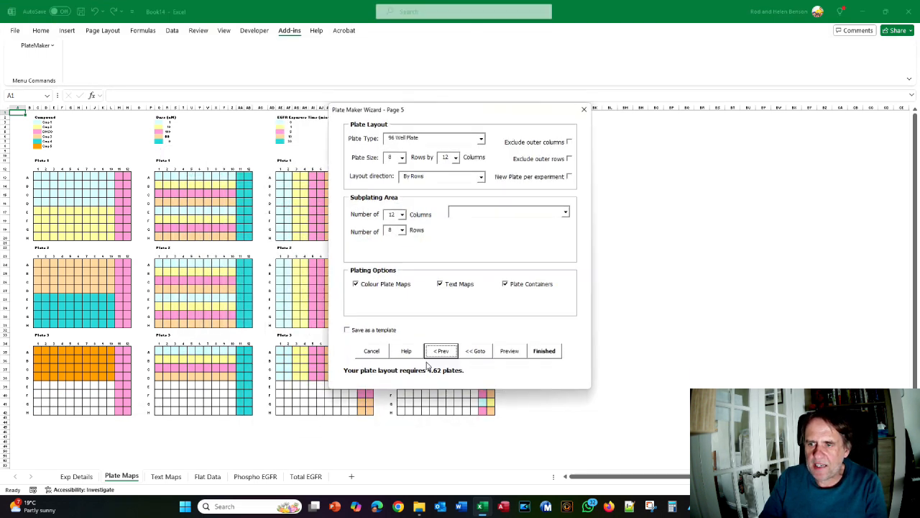
{"action": "left_click", "coordinate": [509, 351]}
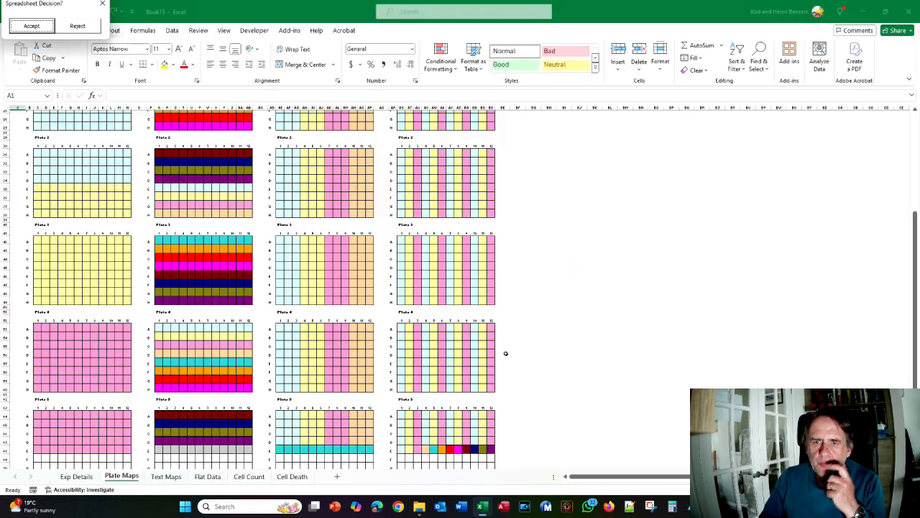
{"action": "scroll", "coordinate": [505, 354], "scroll_direction": "down", "scroll_amount": 7}
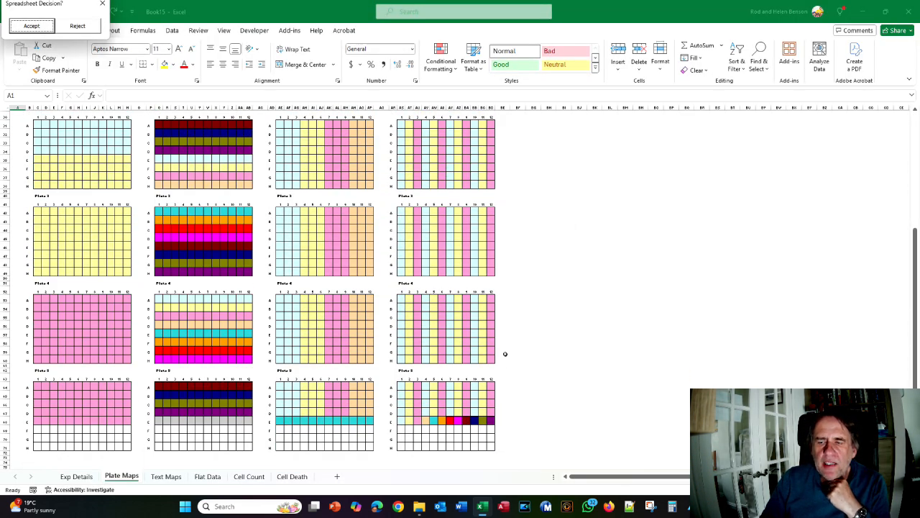
{"action": "scroll", "coordinate": [504, 354], "scroll_direction": "up", "scroll_amount": 7}
{"action": "scroll", "coordinate": [504, 354], "scroll_direction": "down", "scroll_amount": 7}
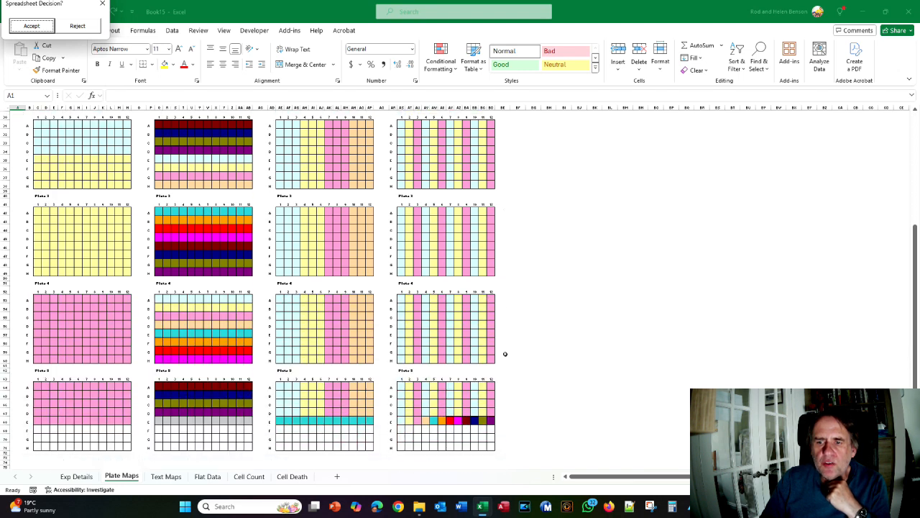
{"action": "scroll", "coordinate": [398, 427], "scroll_direction": "up", "scroll_amount": 10}
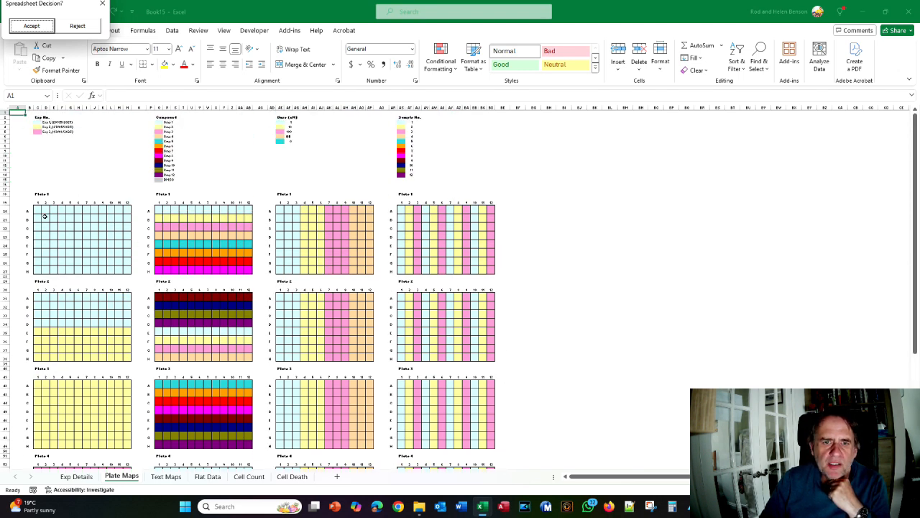
{"action": "scroll", "coordinate": [57, 301], "scroll_direction": "down", "scroll_amount": 5}
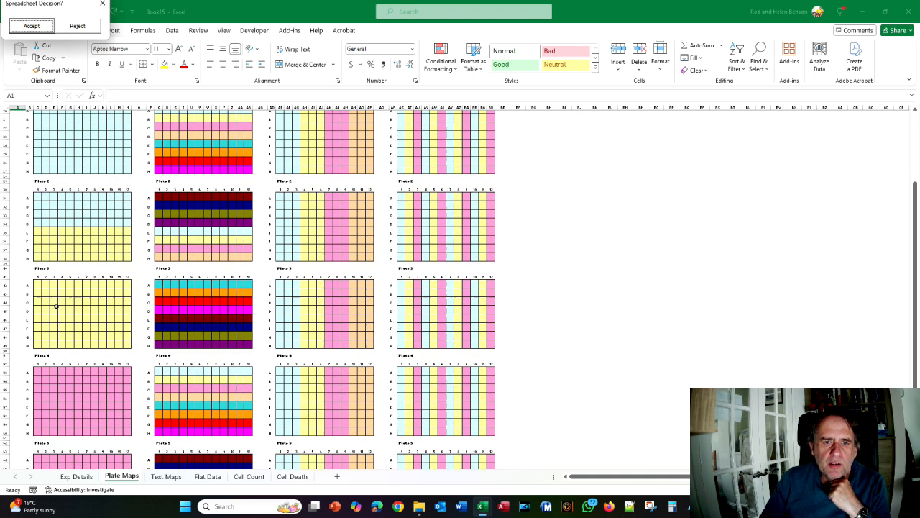
{"action": "scroll", "coordinate": [45, 194], "scroll_direction": "up", "scroll_amount": 1}
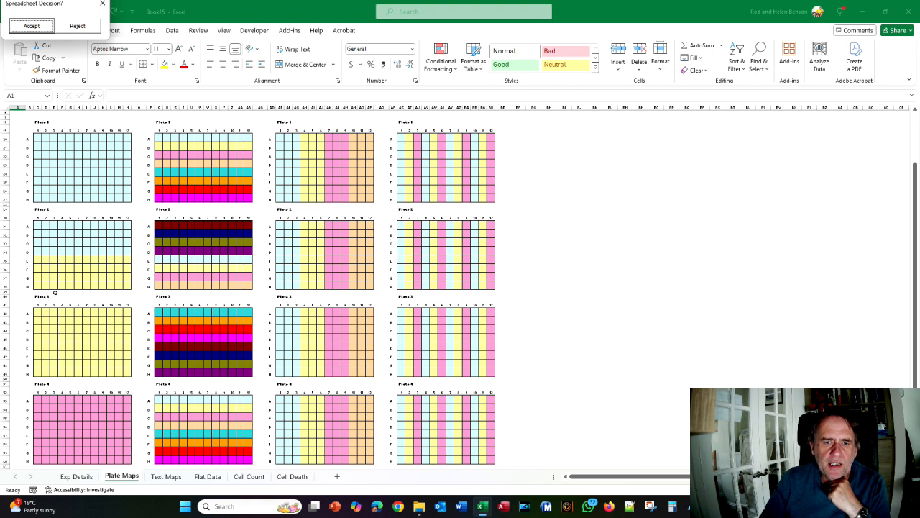
{"action": "scroll", "coordinate": [97, 357], "scroll_direction": "down", "scroll_amount": 3}
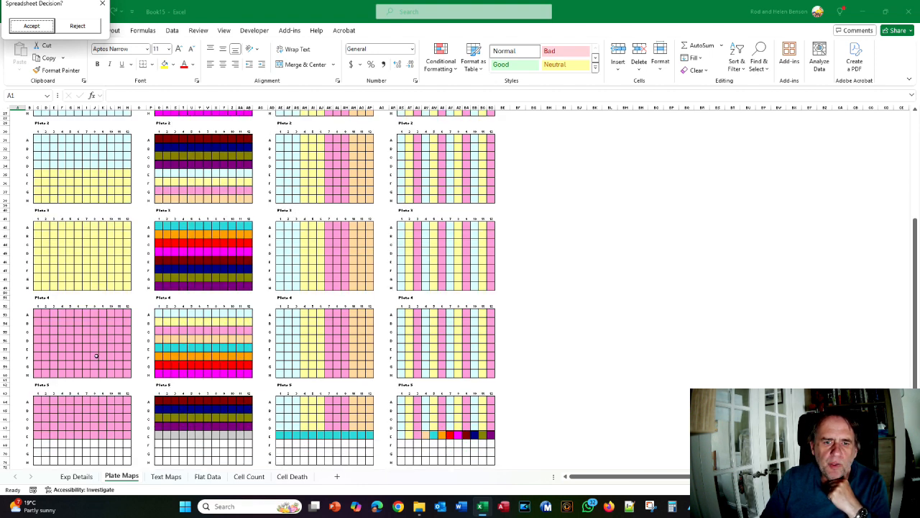
{"action": "scroll", "coordinate": [174, 334], "scroll_direction": "down", "scroll_amount": 2}
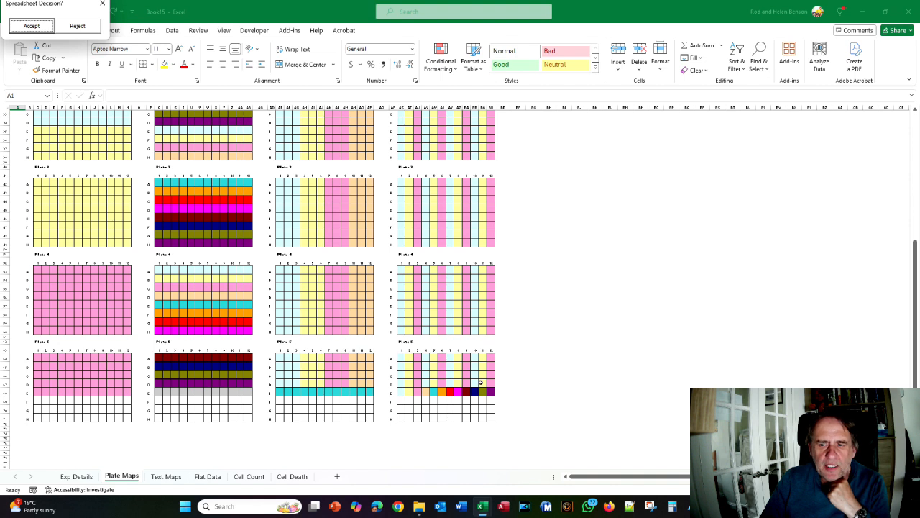
{"action": "scroll", "coordinate": [340, 289], "scroll_direction": "up", "scroll_amount": 3}
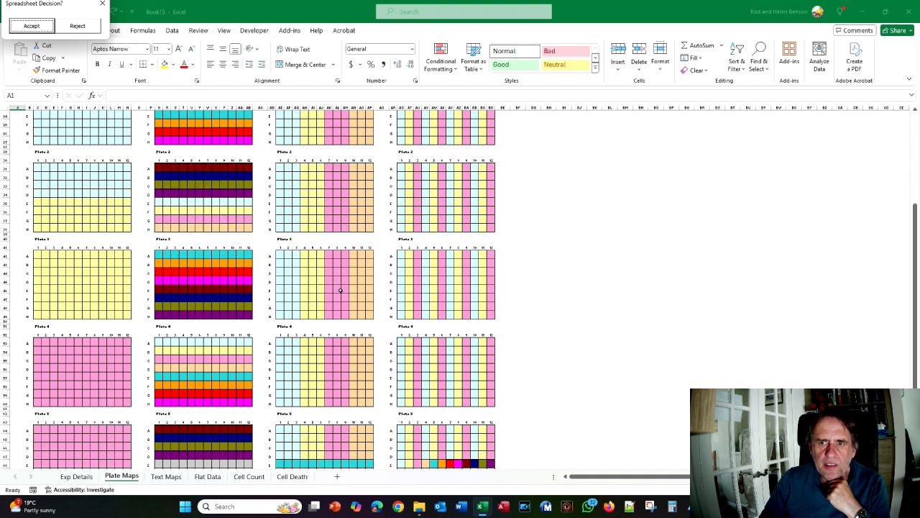
{"action": "left_click", "coordinate": [77, 25]}
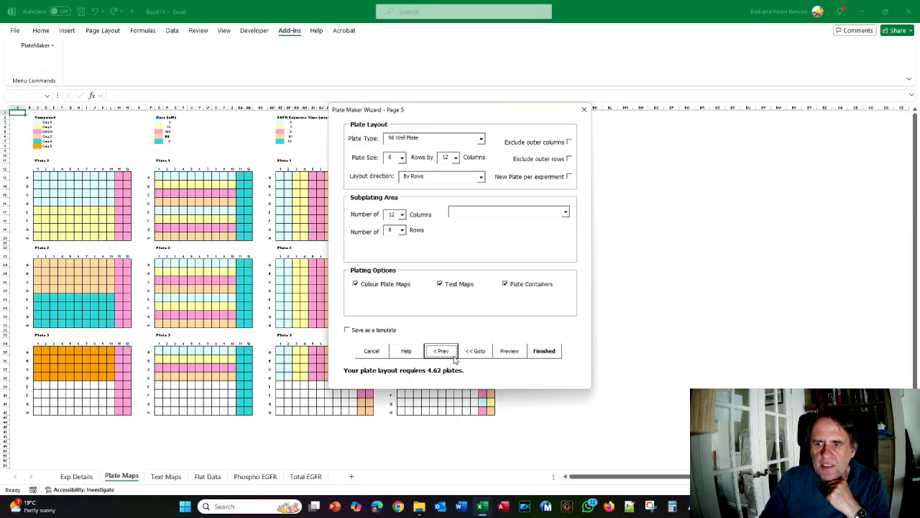
Enable New Plate per experiment, making 6 plates, and preview the Book16 maps
{"action": "left_click", "coordinate": [447, 355]}
{"action": "left_click", "coordinate": [432, 242]}
{"action": "left_click", "coordinate": [480, 273]}
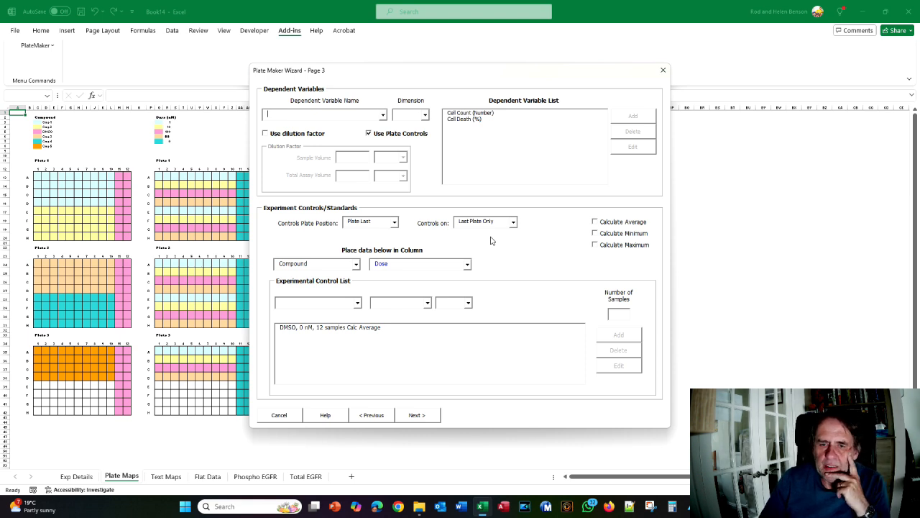
{"action": "left_click", "coordinate": [416, 416]}
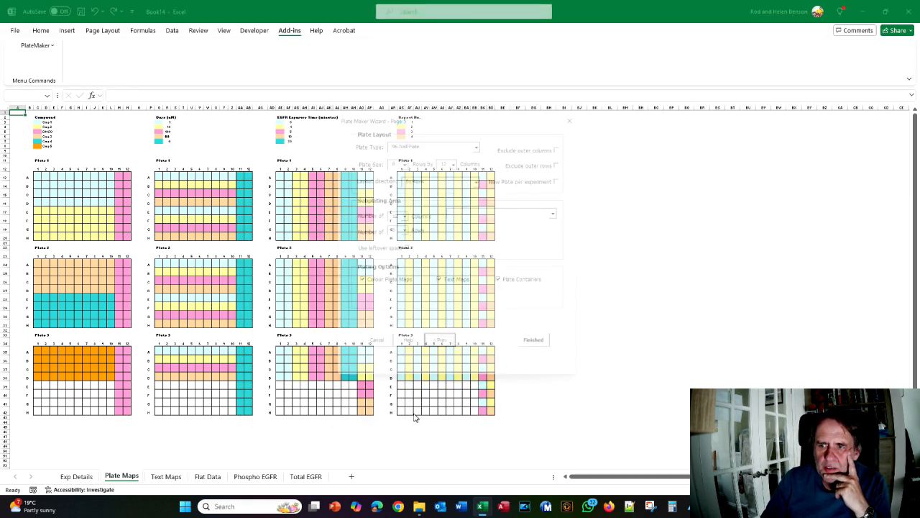
{"action": "left_click", "coordinate": [568, 176]}
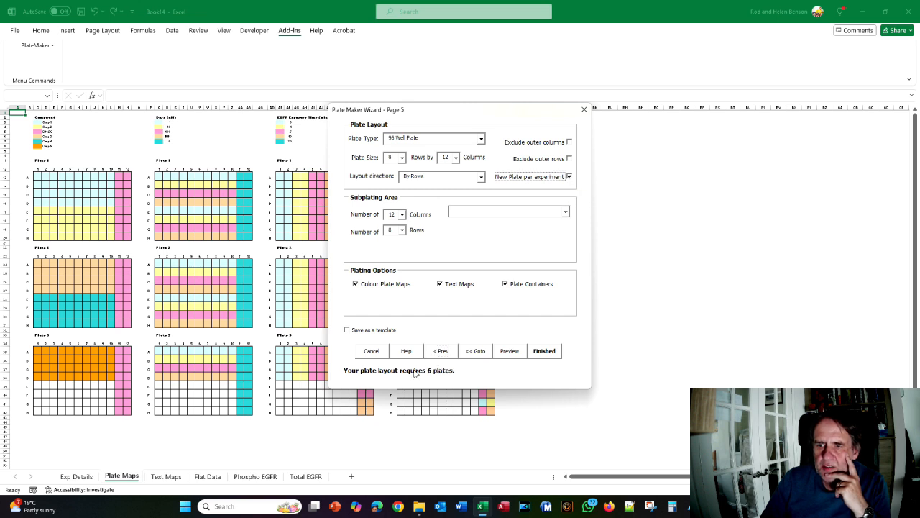
{"action": "left_click", "coordinate": [510, 351]}
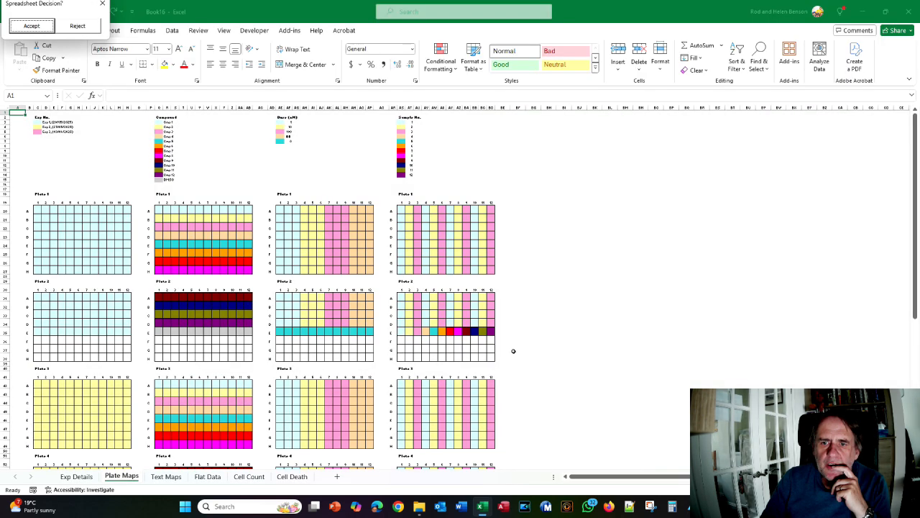
Scroll through preview plates 1–6 of the Book16 workbook to inspect them
{"action": "scroll", "coordinate": [513, 351], "scroll_direction": "down", "scroll_amount": 3}
{"action": "scroll", "coordinate": [513, 350], "scroll_direction": "up", "scroll_amount": 5}
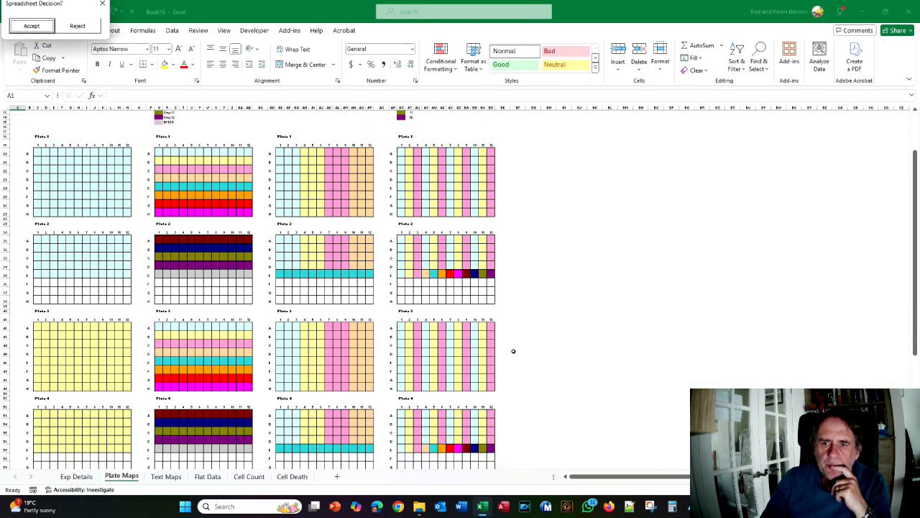
{"action": "scroll", "coordinate": [109, 289], "scroll_direction": "down", "scroll_amount": 10}
{"action": "scroll", "coordinate": [75, 313], "scroll_direction": "up", "scroll_amount": 8}
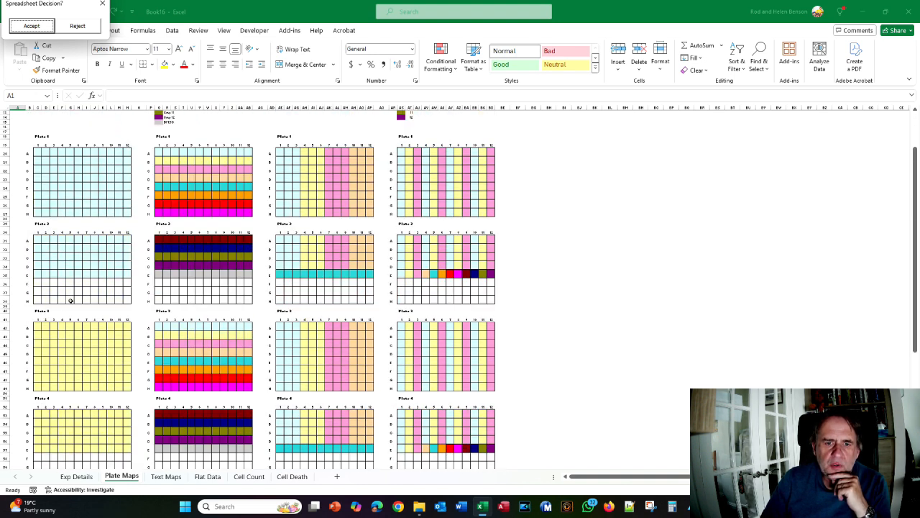
{"action": "scroll", "coordinate": [91, 349], "scroll_direction": "down", "scroll_amount": 7}
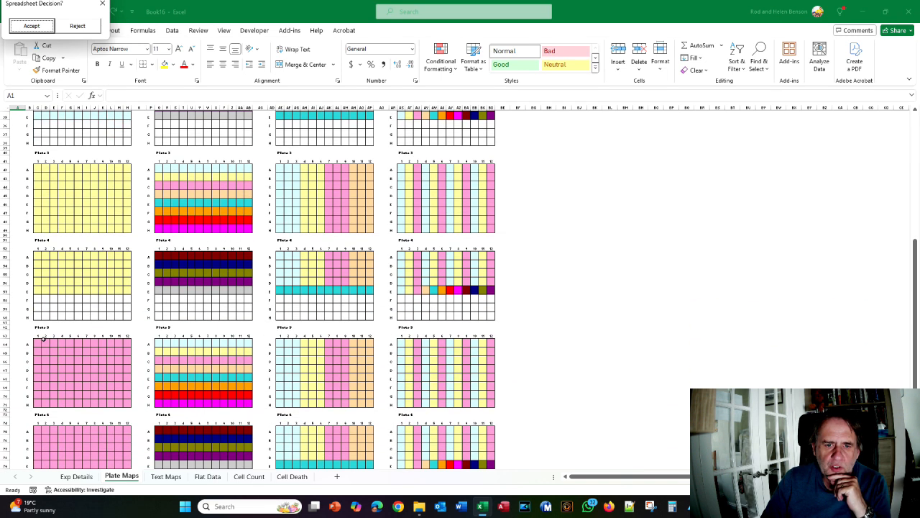
{"action": "scroll", "coordinate": [43, 339], "scroll_direction": "down", "scroll_amount": 3}
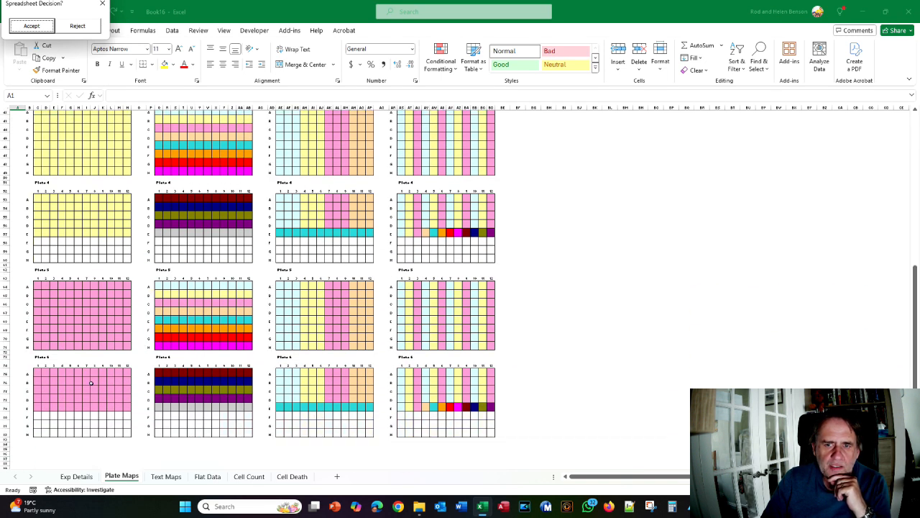
{"action": "scroll", "coordinate": [91, 382], "scroll_direction": "up", "scroll_amount": 10}
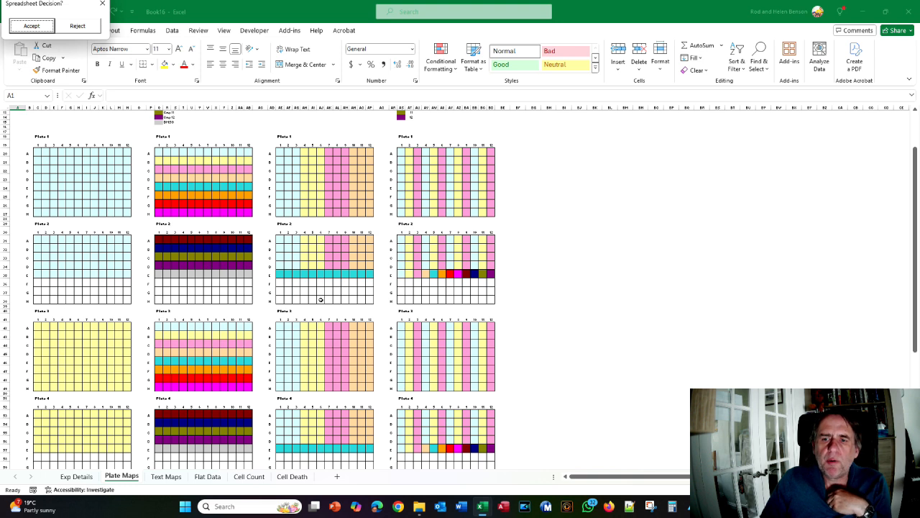
{"action": "scroll", "coordinate": [474, 268], "scroll_direction": "down", "scroll_amount": 5}
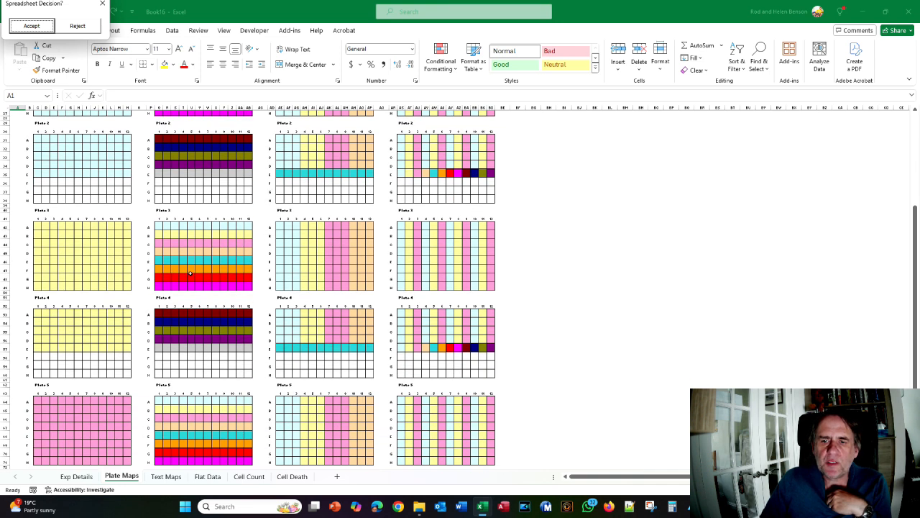
{"action": "scroll", "coordinate": [324, 345], "scroll_direction": "down", "scroll_amount": 7}
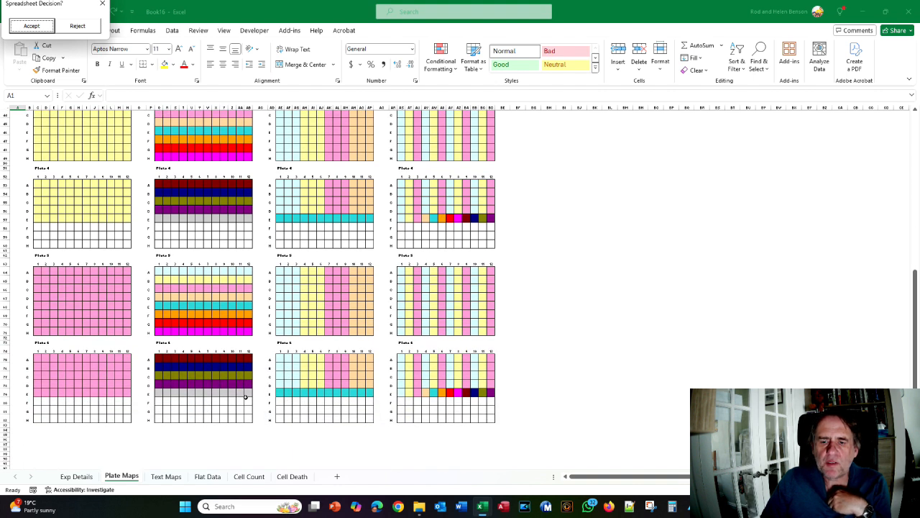
{"action": "scroll", "coordinate": [429, 397], "scroll_direction": "up", "scroll_amount": 15}
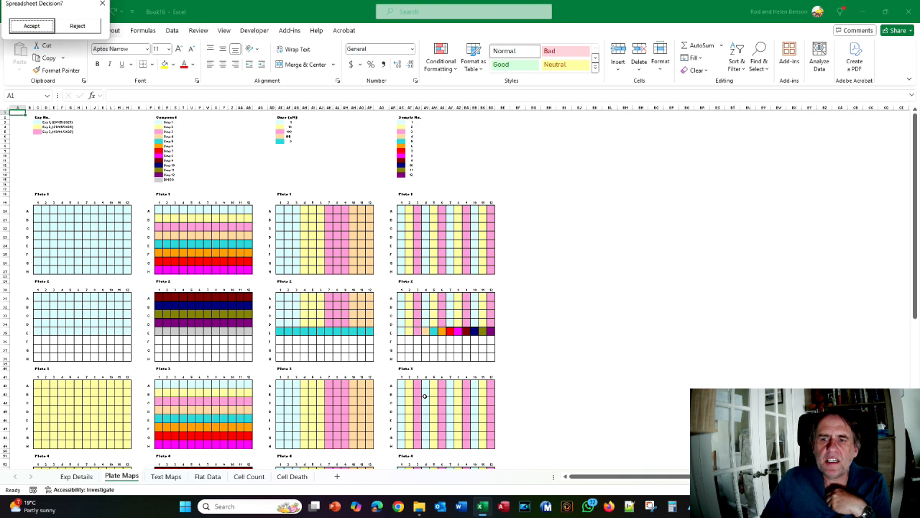
{"action": "scroll", "coordinate": [424, 394], "scroll_direction": "down", "scroll_amount": 1}
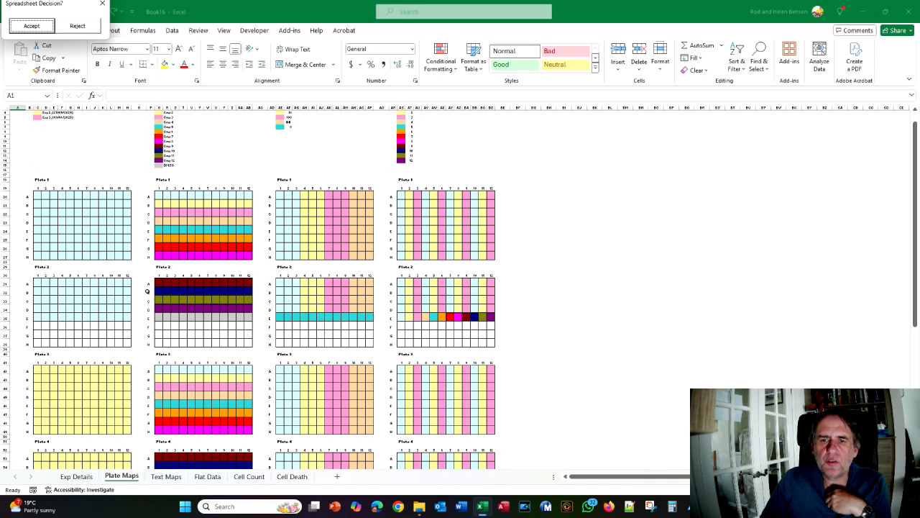
{"action": "scroll", "coordinate": [195, 312], "scroll_direction": "down", "scroll_amount": 13}
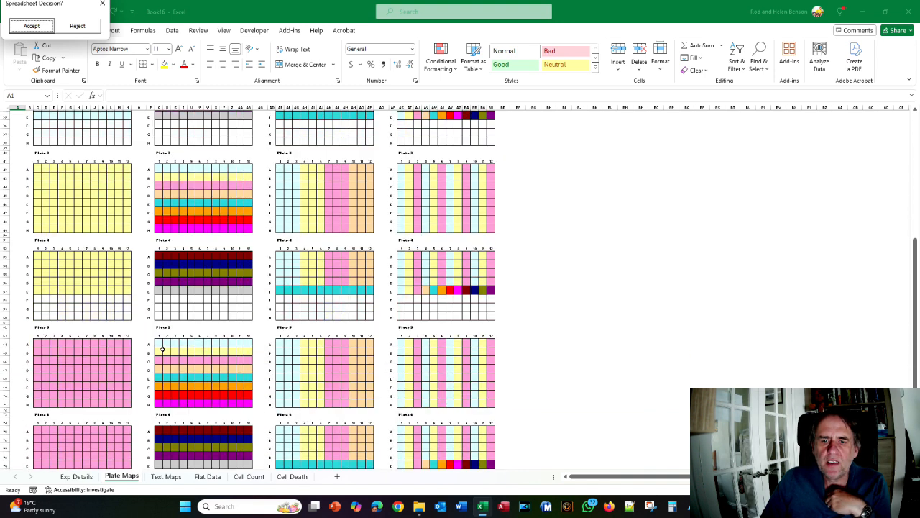
{"action": "scroll", "coordinate": [162, 347], "scroll_direction": "up", "scroll_amount": 8}
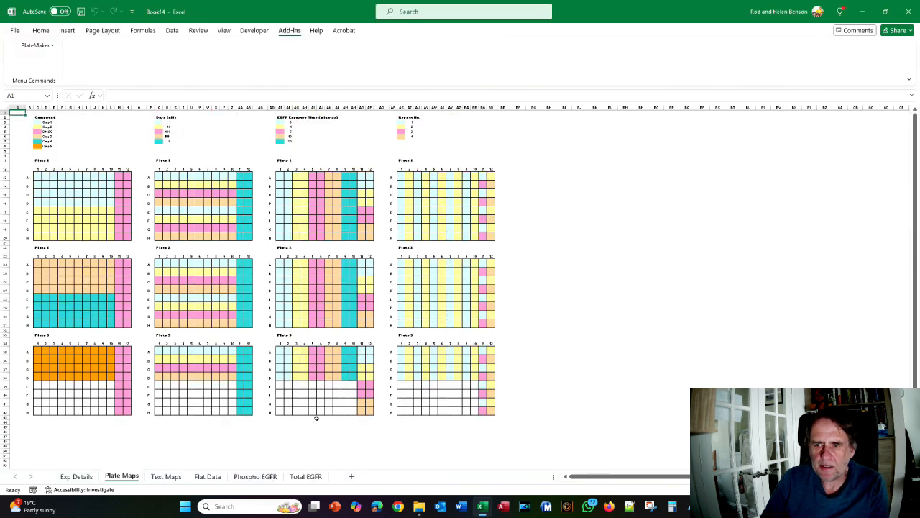
{"action": "scroll", "coordinate": [316, 417], "scroll_direction": "down", "scroll_amount": 3}
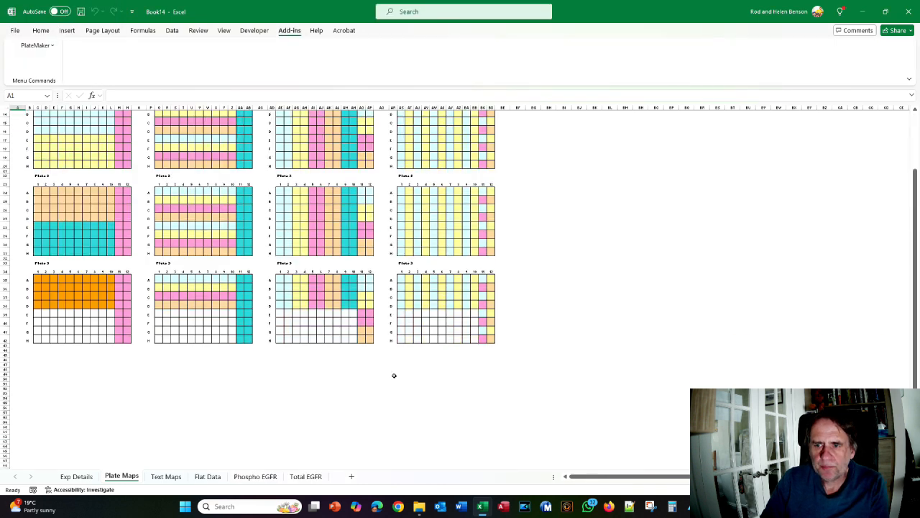
Review the tutorial PDF's Figures 130 and 131, then return to the Book16 preview
{"action": "key", "text": "alt+Tab"}
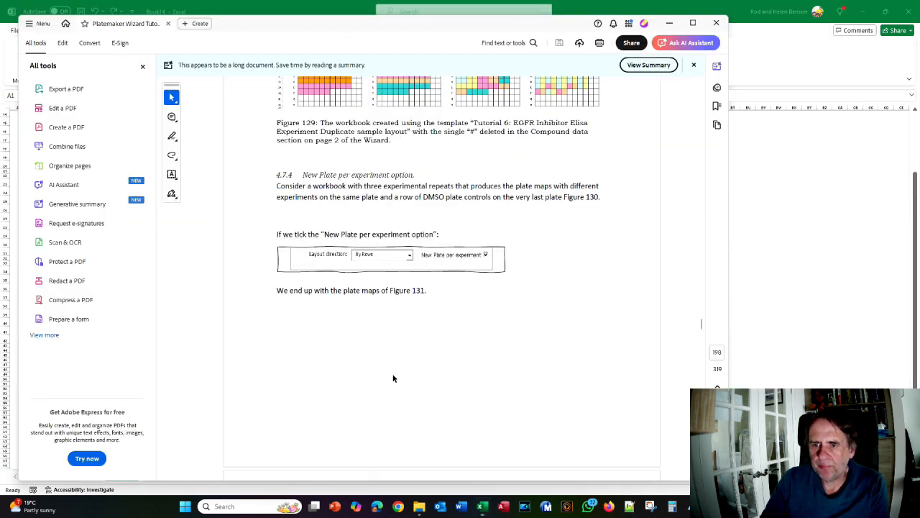
{"action": "scroll", "coordinate": [393, 376], "scroll_direction": "down", "scroll_amount": 10}
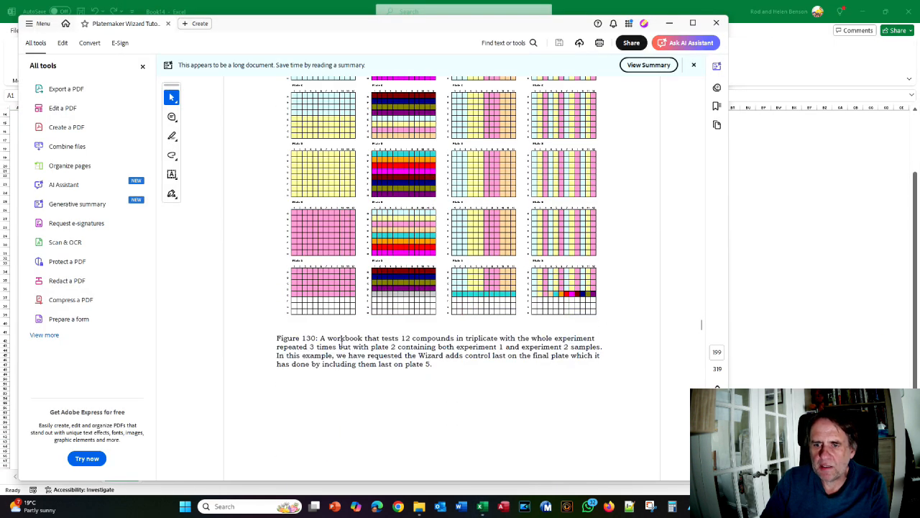
{"action": "scroll", "coordinate": [343, 347], "scroll_direction": "down", "scroll_amount": 2}
{"action": "scroll", "coordinate": [277, 252], "scroll_direction": "down", "scroll_amount": 5}
{"action": "scroll", "coordinate": [279, 255], "scroll_direction": "down", "scroll_amount": 5}
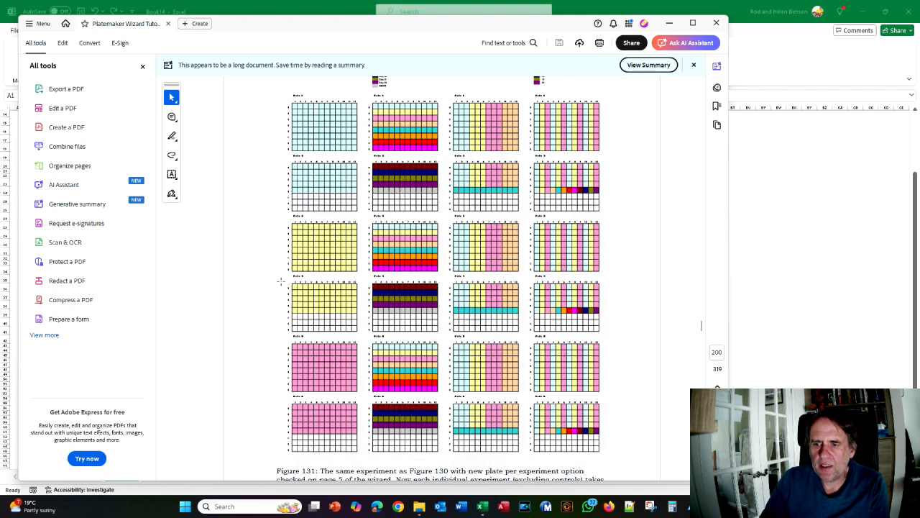
{"action": "key", "text": "alt+Tab"}
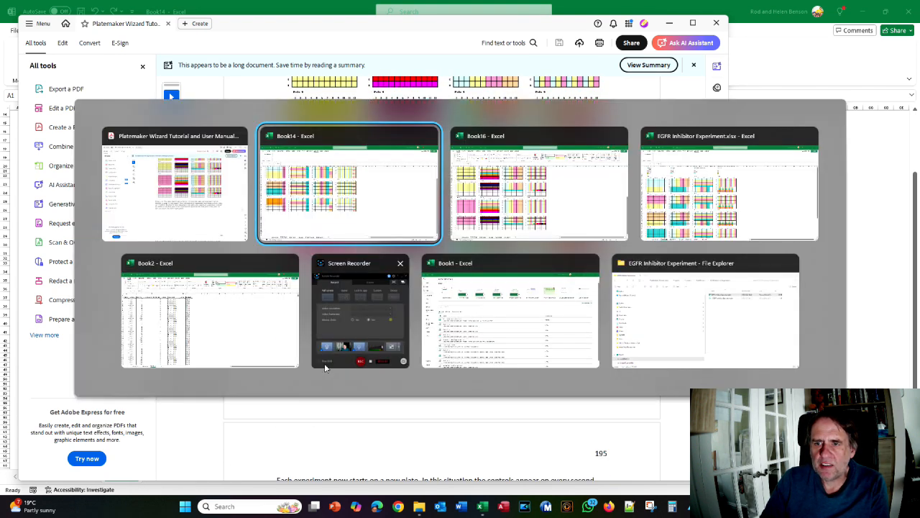
{"action": "key", "text": "alt+Tab"}
{"action": "key", "text": "alt+Tab"}
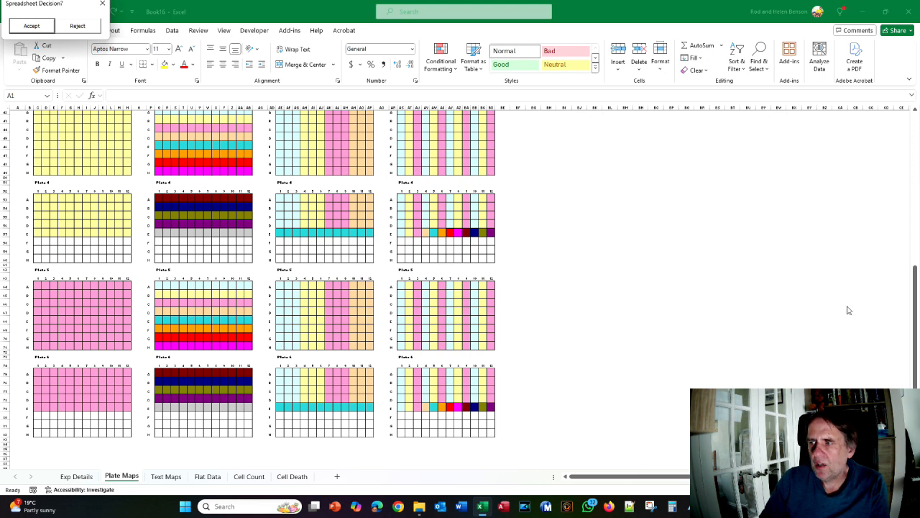
Scroll back through the Book16 six-plate preview to recheck the plates
{"action": "left_click", "coordinate": [915, 324]}
{"action": "scroll", "coordinate": [914, 323], "scroll_direction": "up", "scroll_amount": 7}
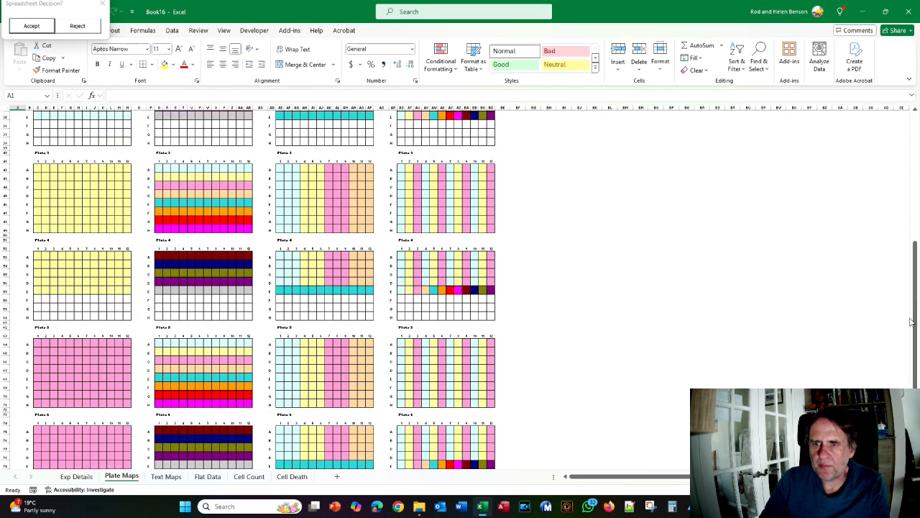
{"action": "scroll", "coordinate": [110, 187], "scroll_direction": "up", "scroll_amount": 3}
{"action": "scroll", "coordinate": [93, 230], "scroll_direction": "down", "scroll_amount": 9}
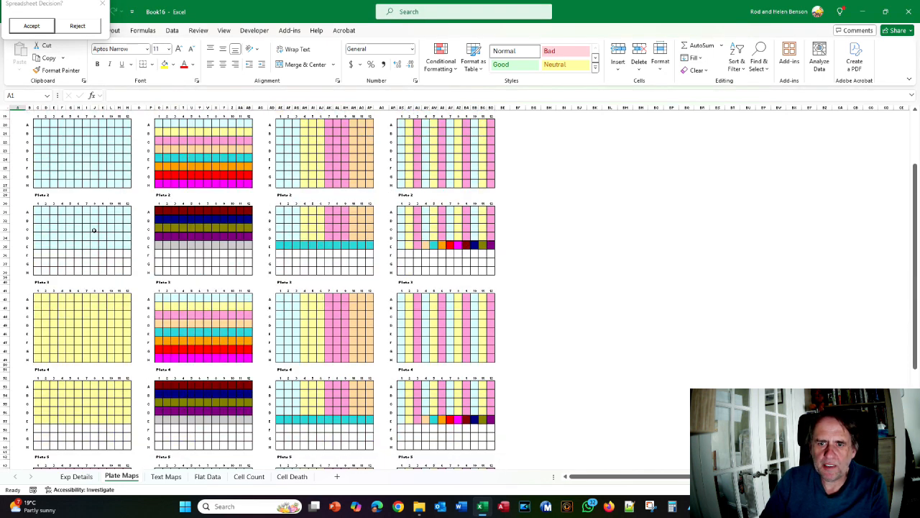
{"action": "scroll", "coordinate": [94, 230], "scroll_direction": "up", "scroll_amount": 7}
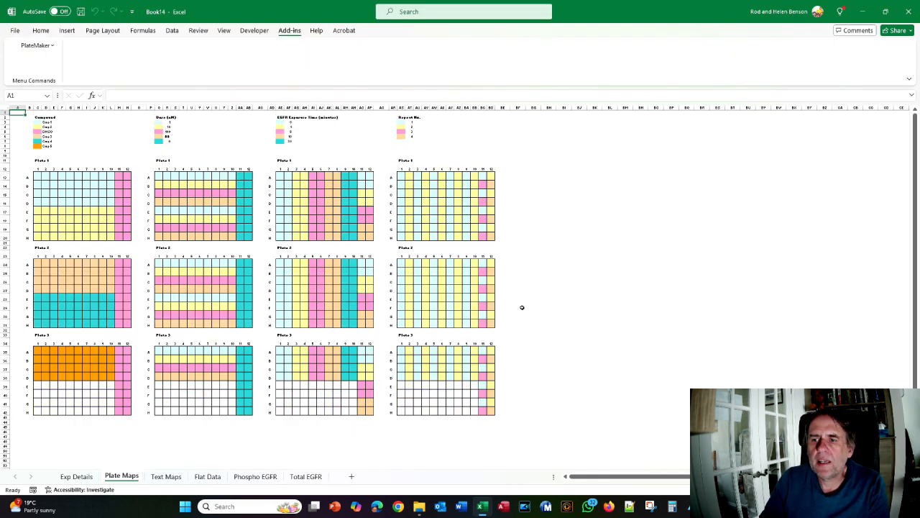
{"action": "key", "text": "alt+Tab"}
{"action": "key", "text": "Tab"}
{"action": "scroll", "coordinate": [520, 306], "scroll_direction": "down", "scroll_amount": 5}
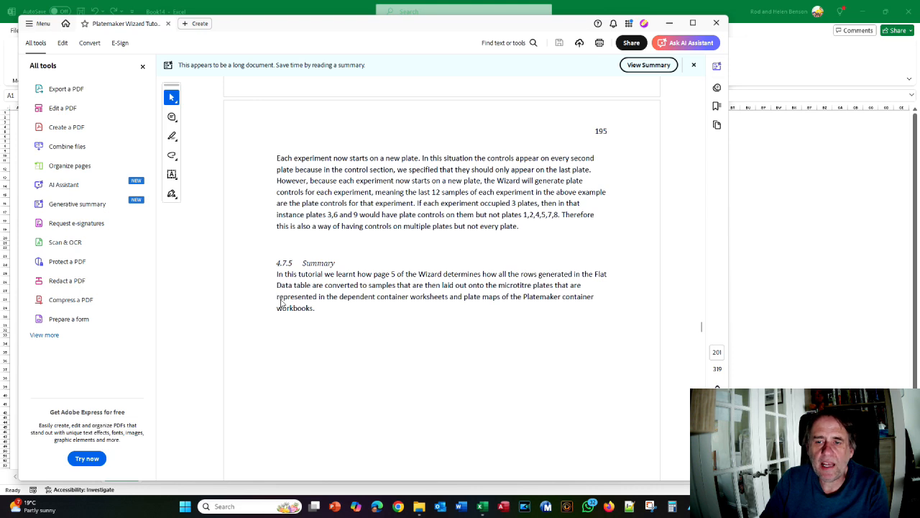
{"action": "key", "text": "alt+Tab"}
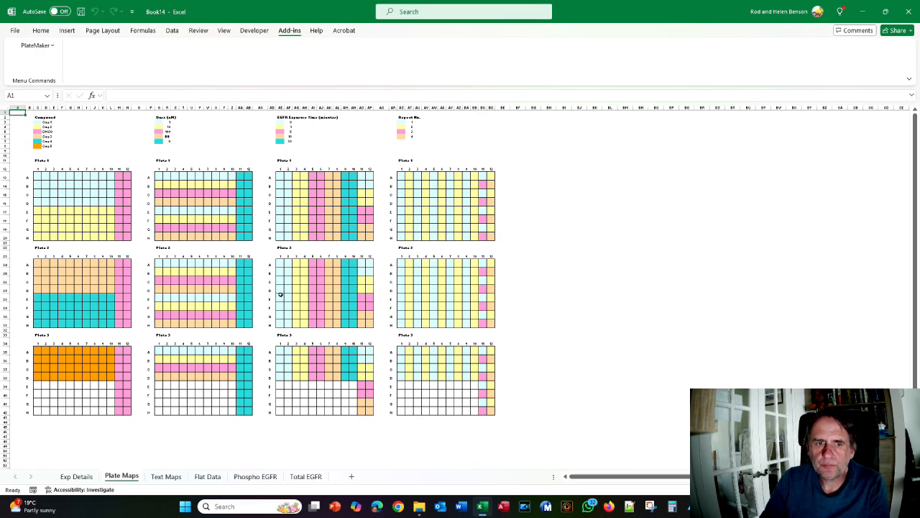